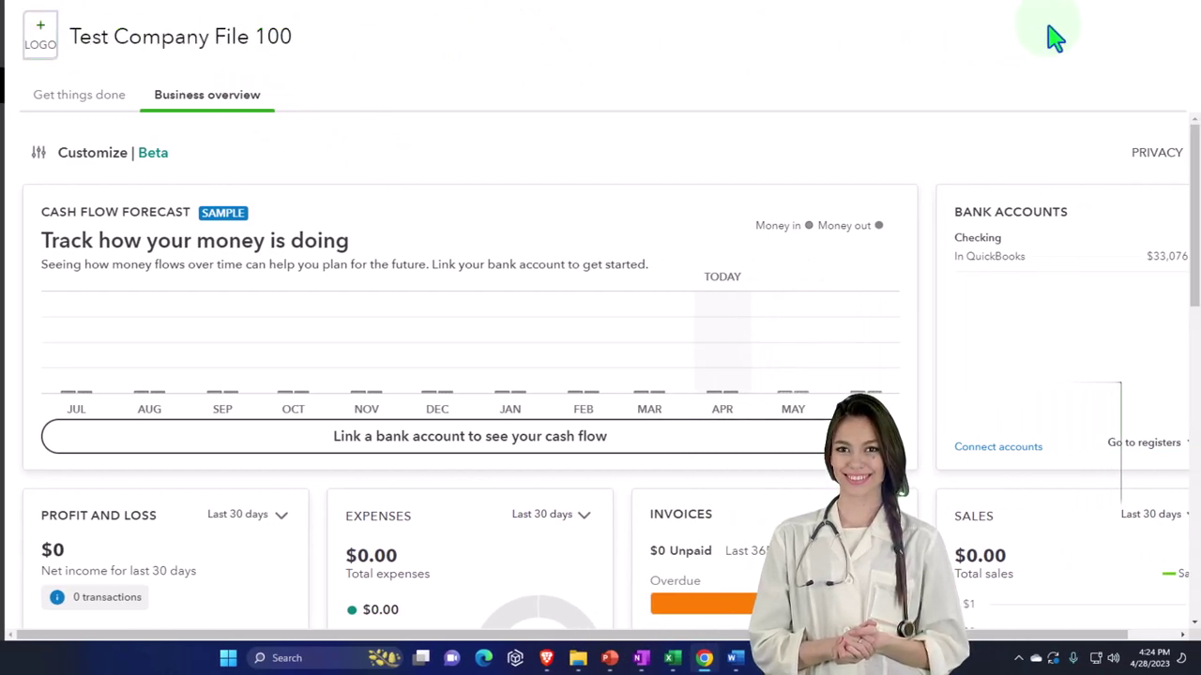
- Switch to business view and duplicate the QuickBooks dashboard tab twice, making three tabs
click(1113, 47)
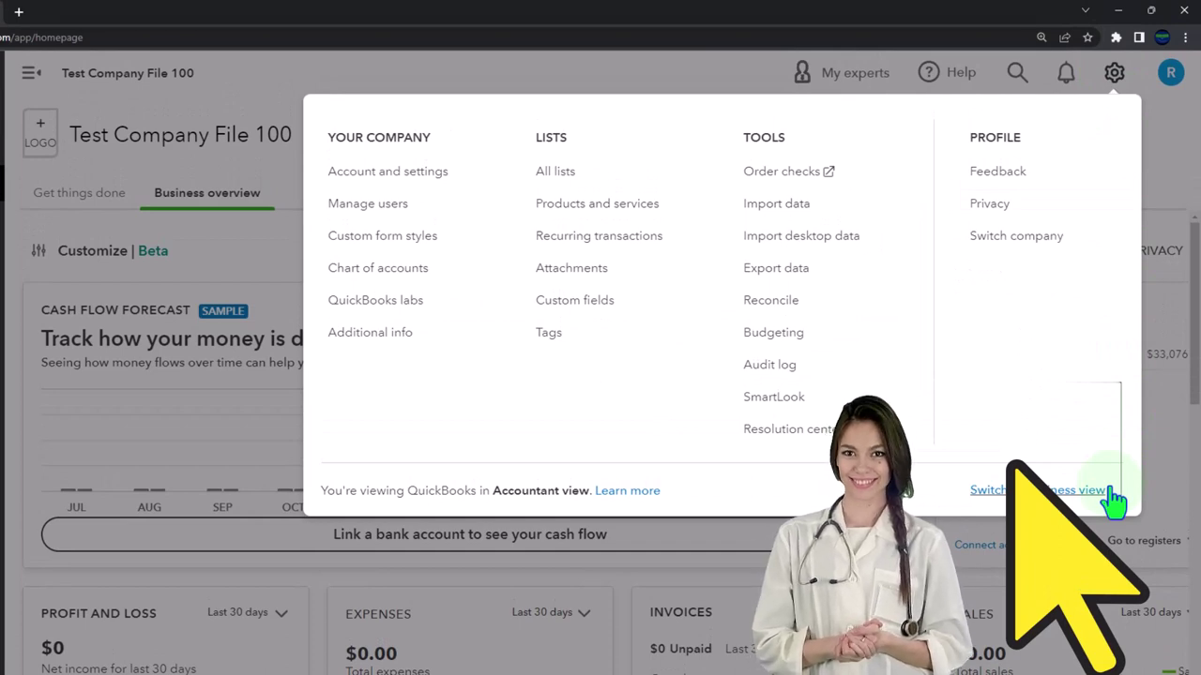
click(608, 88)
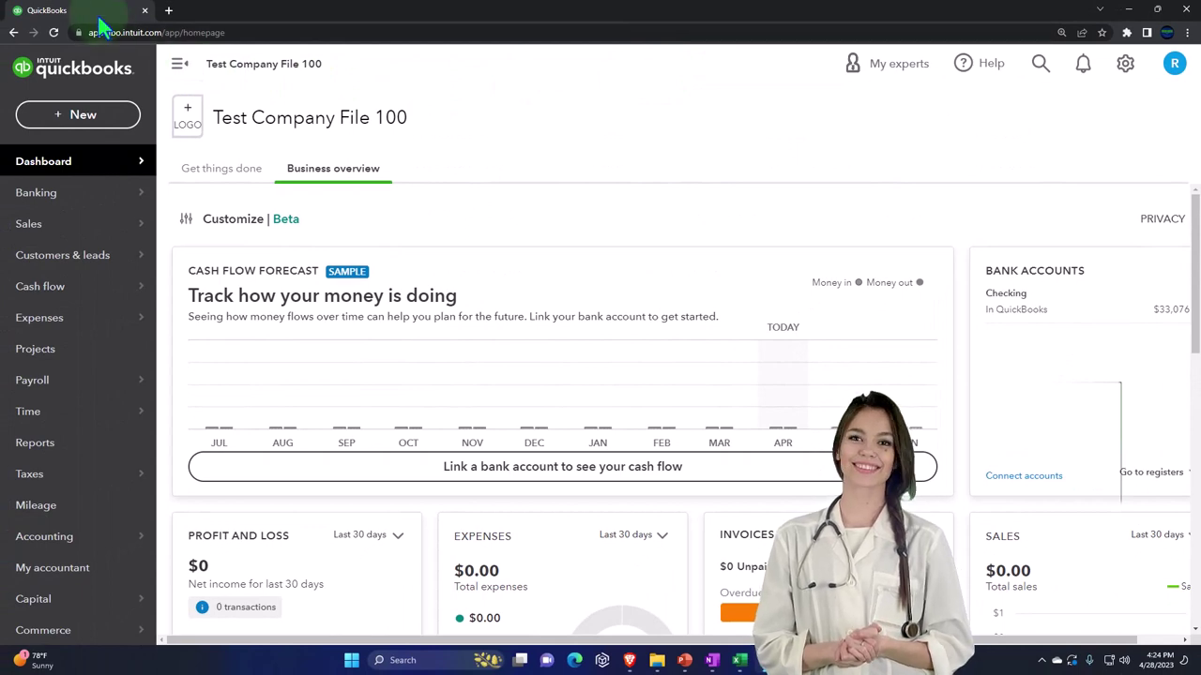
right_click(99, 13)
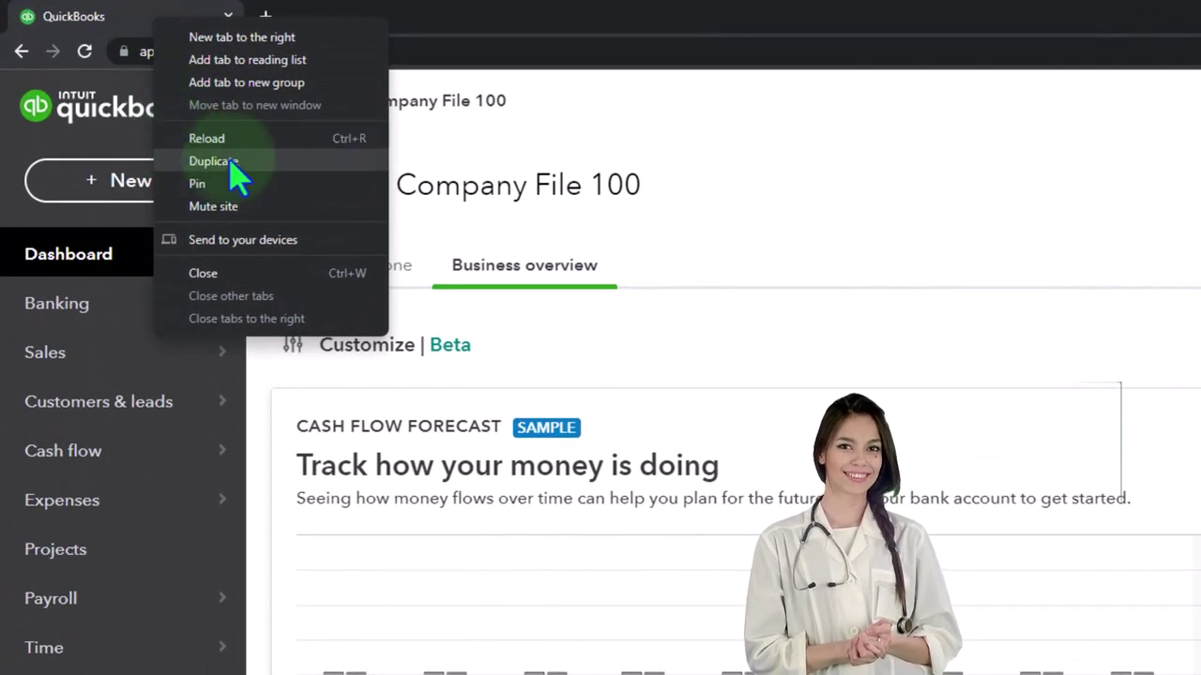
click(238, 161)
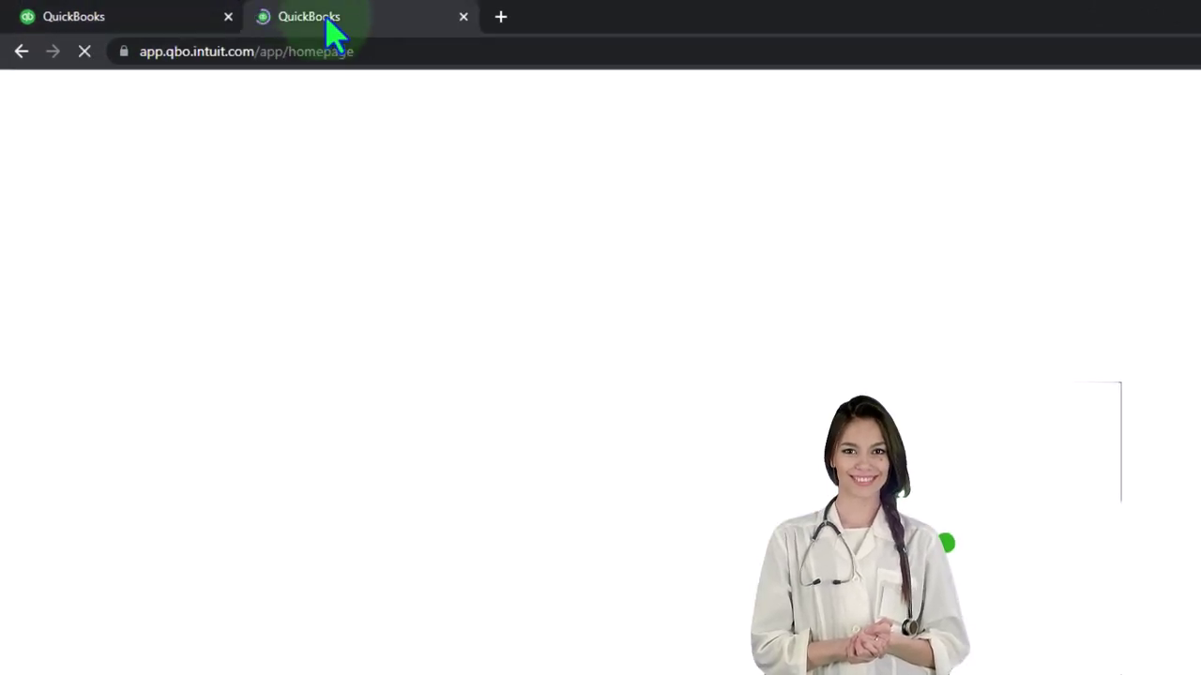
right_click(330, 28)
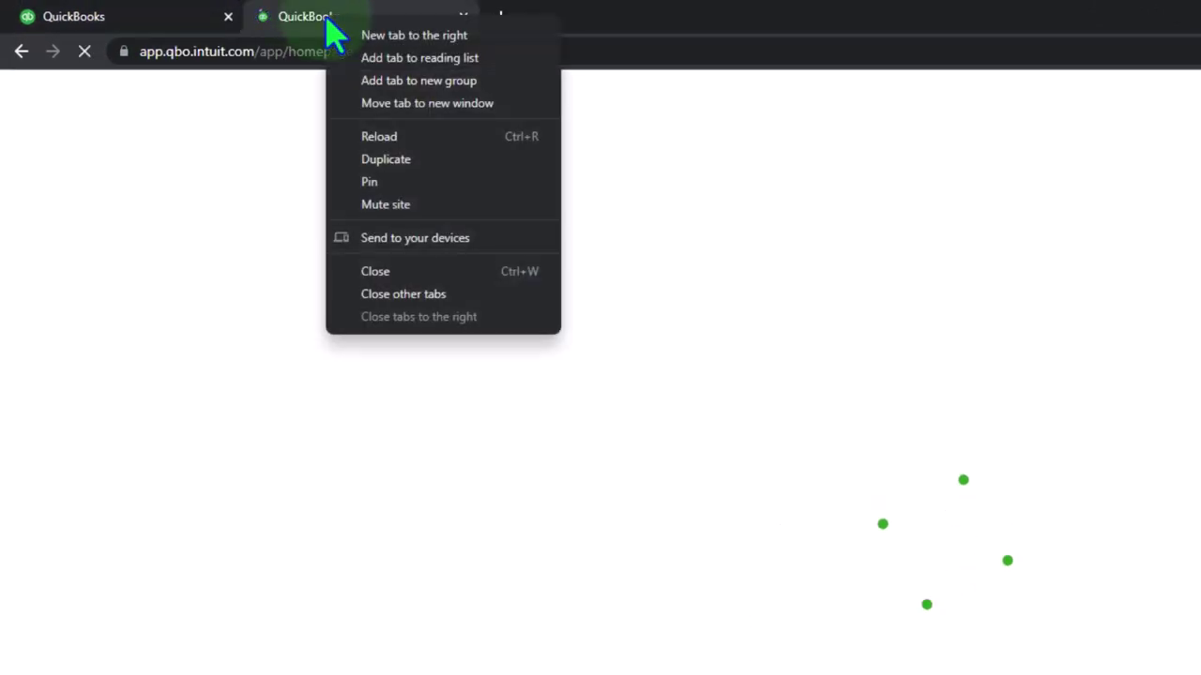
click(409, 162)
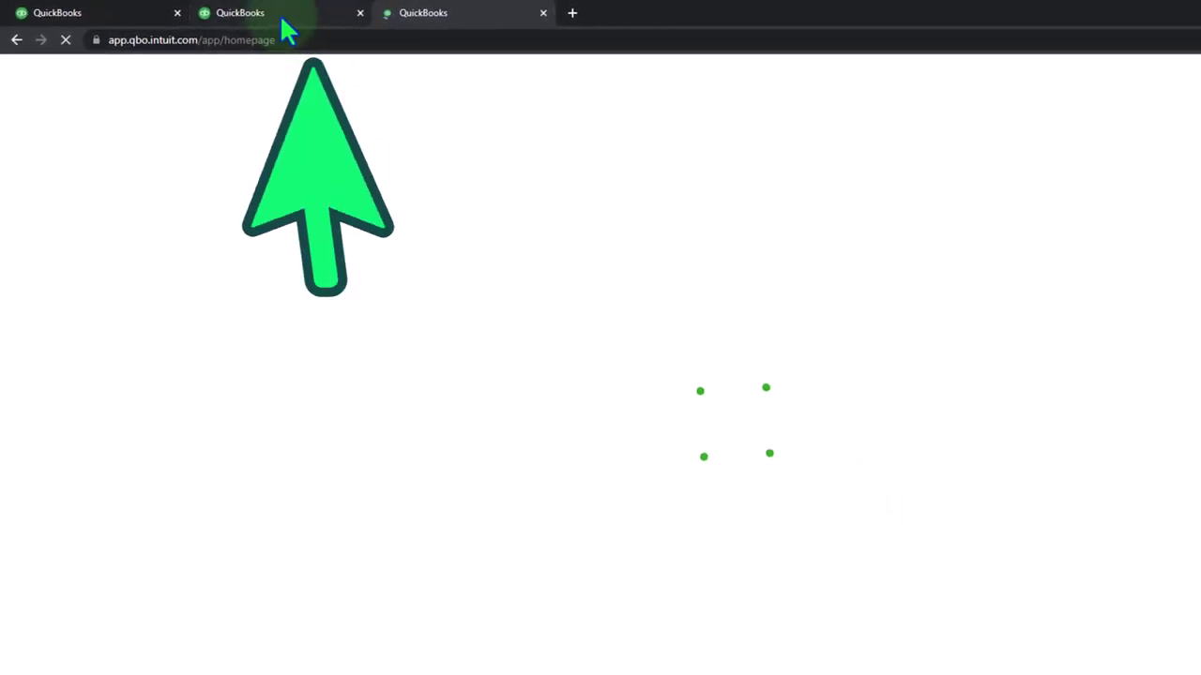
- Open the Balance Sheet report in the second QuickBooks tab
click(279, 13)
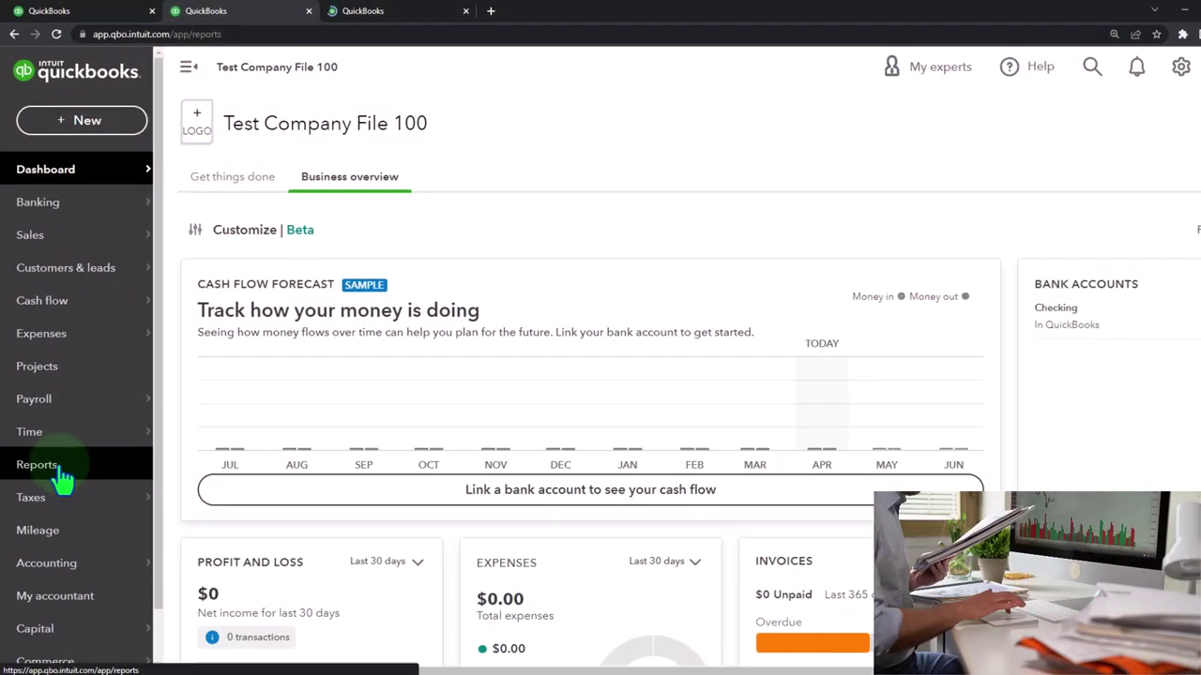
click(69, 550)
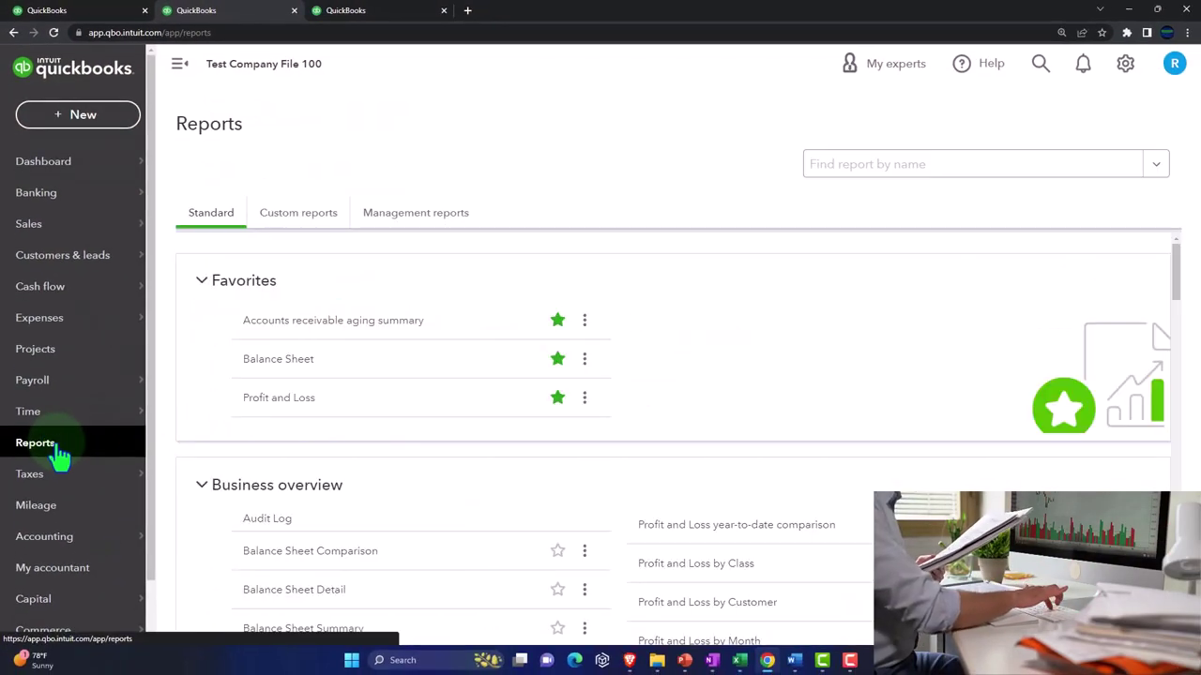
click(272, 360)
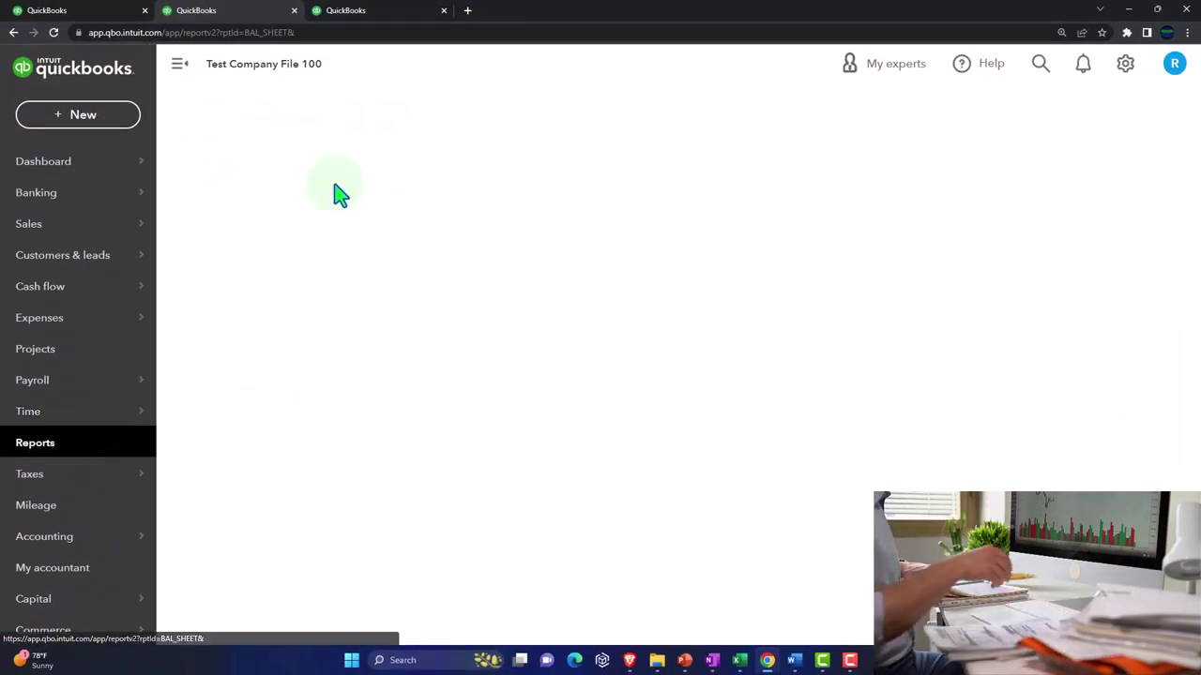
- In the third tab, run Profit and Loss for 01/01/2025–06/30/2025 with columns by Months
click(375, 10)
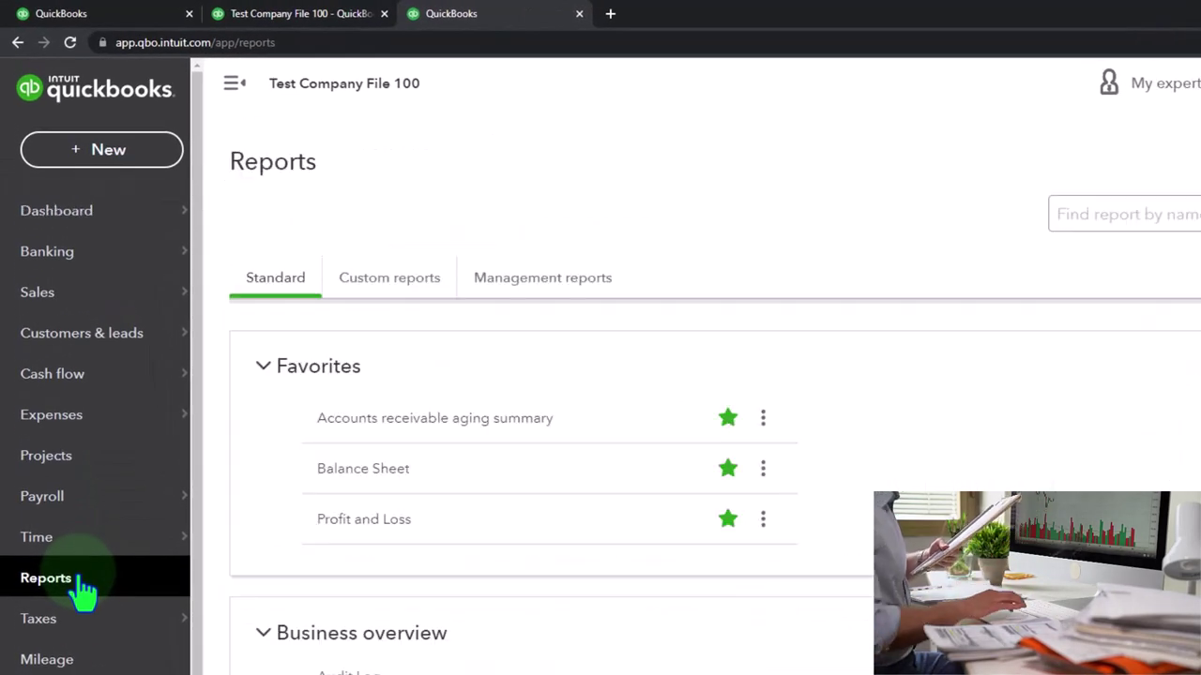
click(337, 531)
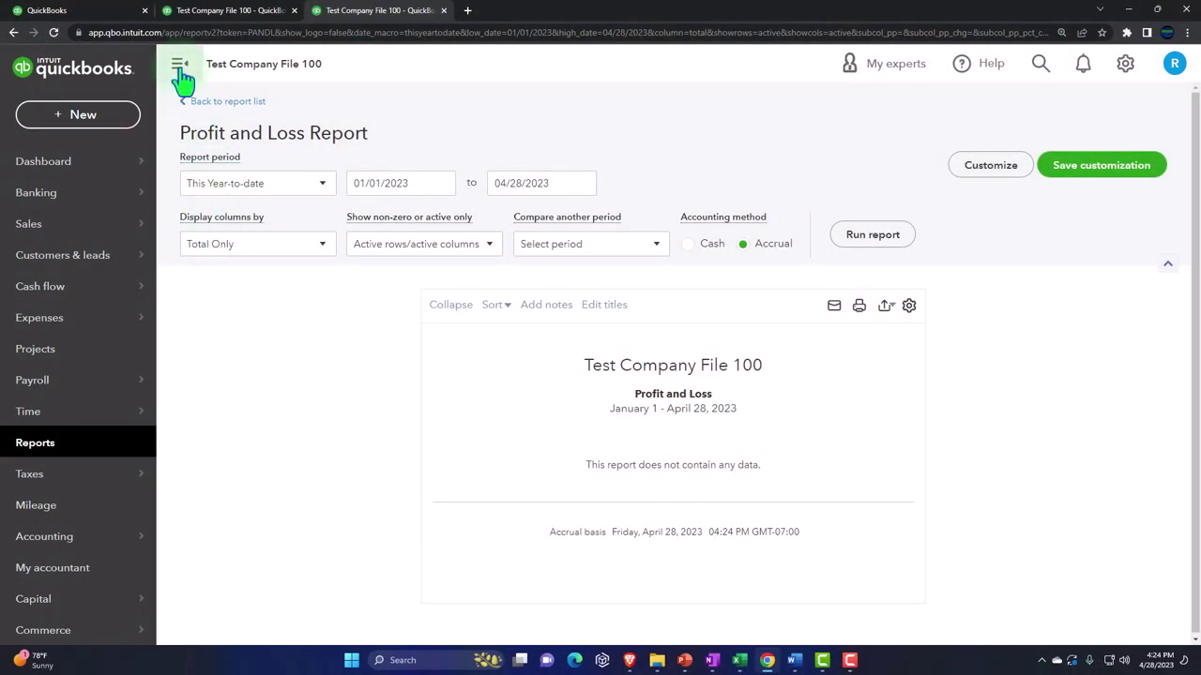
click(180, 71)
drag(318, 188, 253, 194)
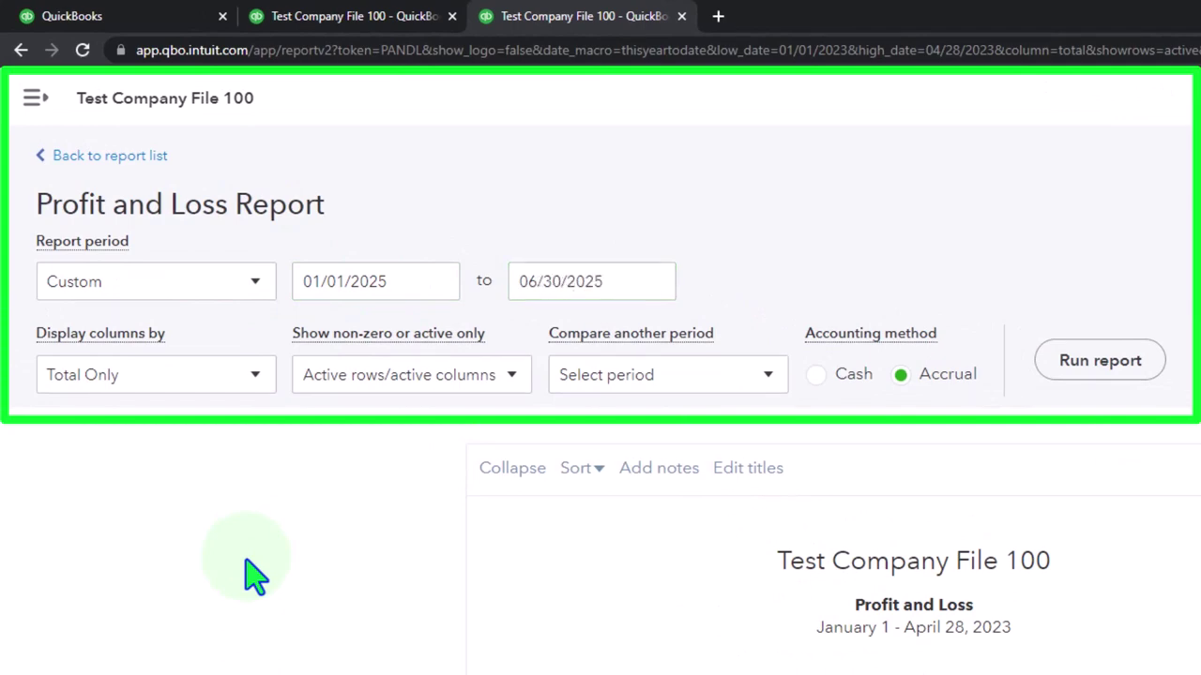
click(255, 377)
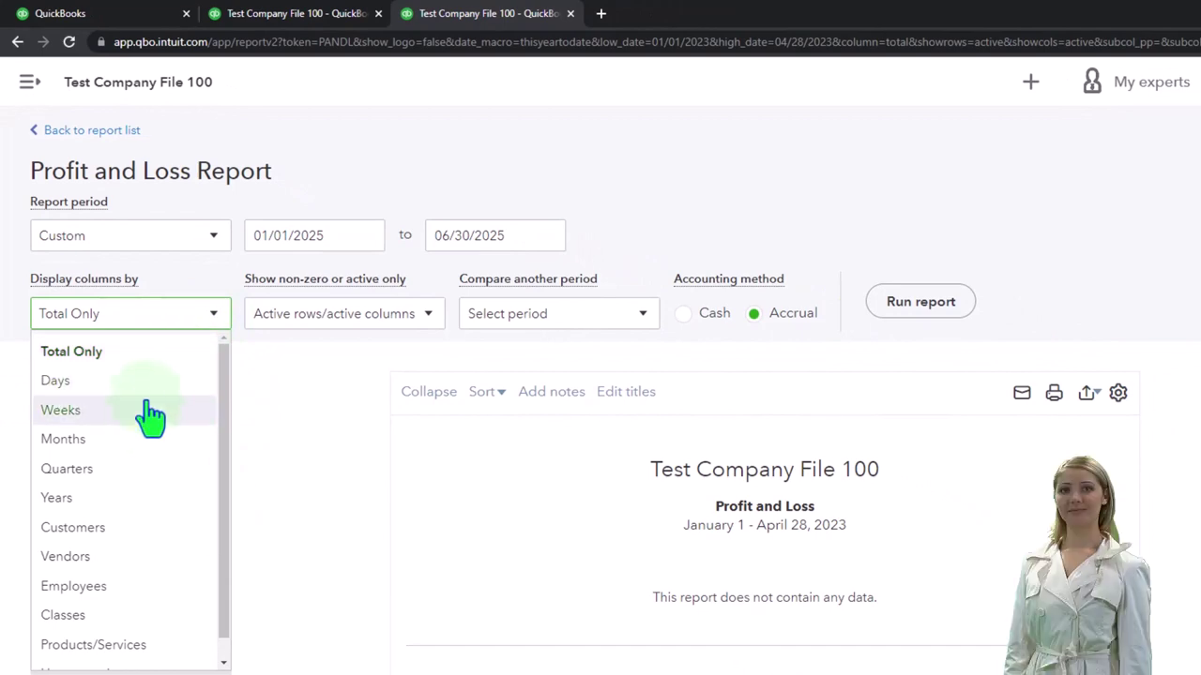
click(141, 439)
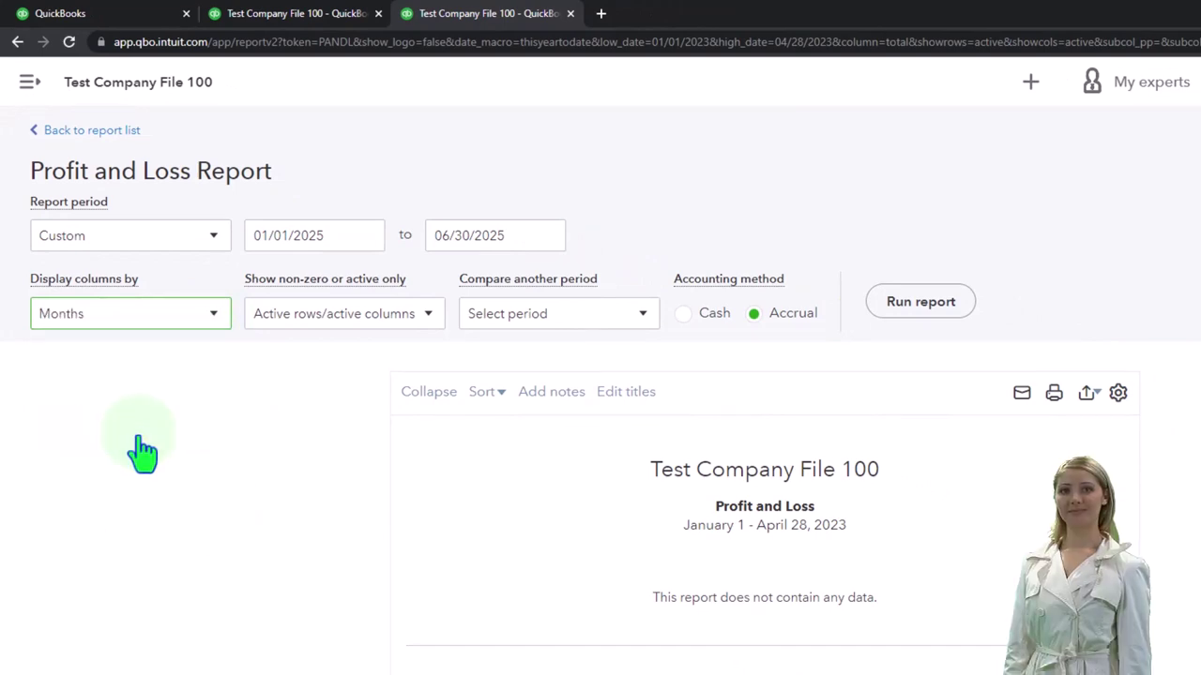
click(904, 313)
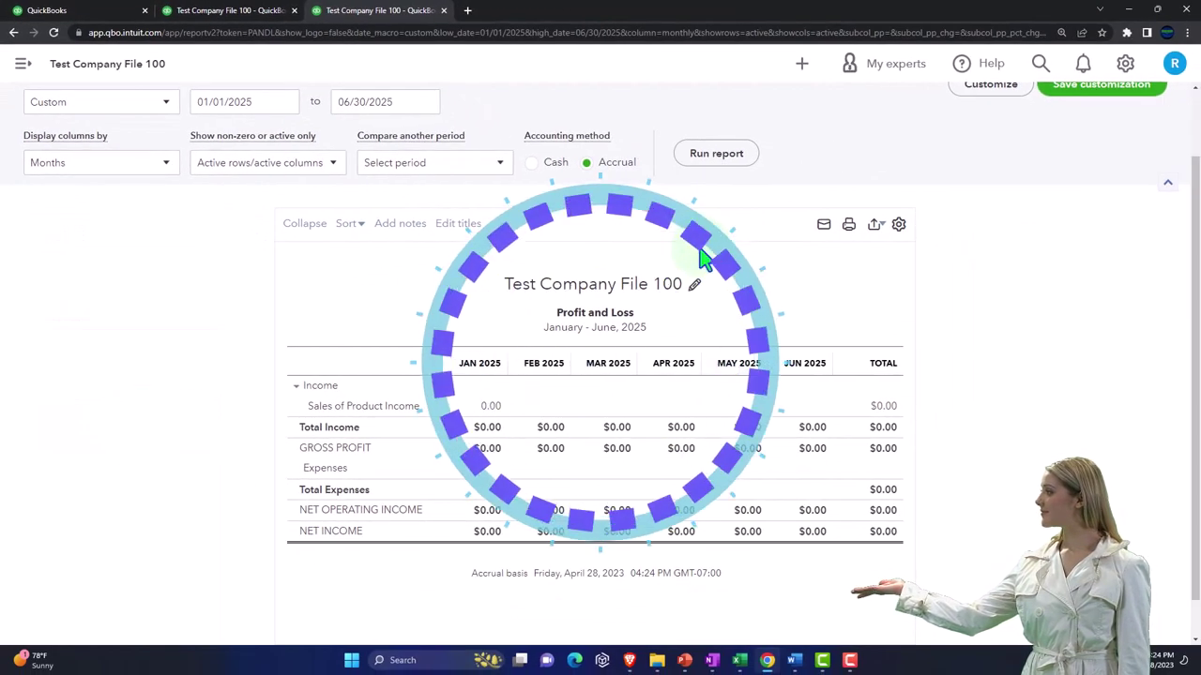
- Give the Balance Sheet a 01/01/2025–06/30/2025 period with columns broken out by Classes
click(242, 19)
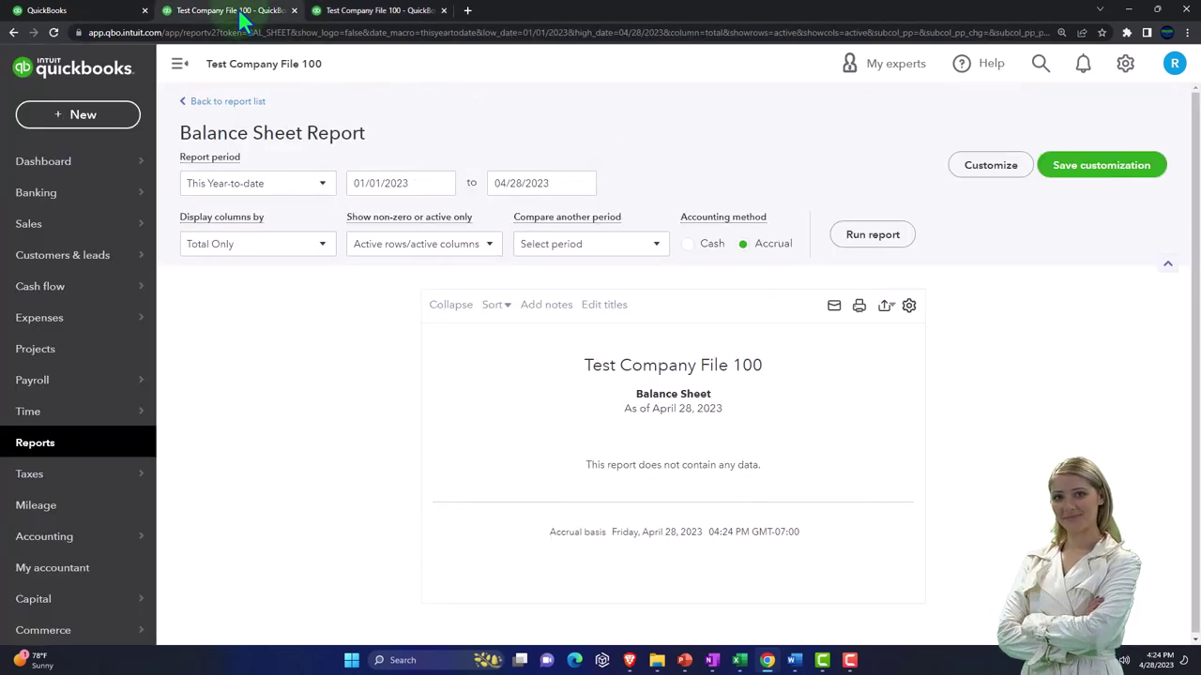
click(179, 65)
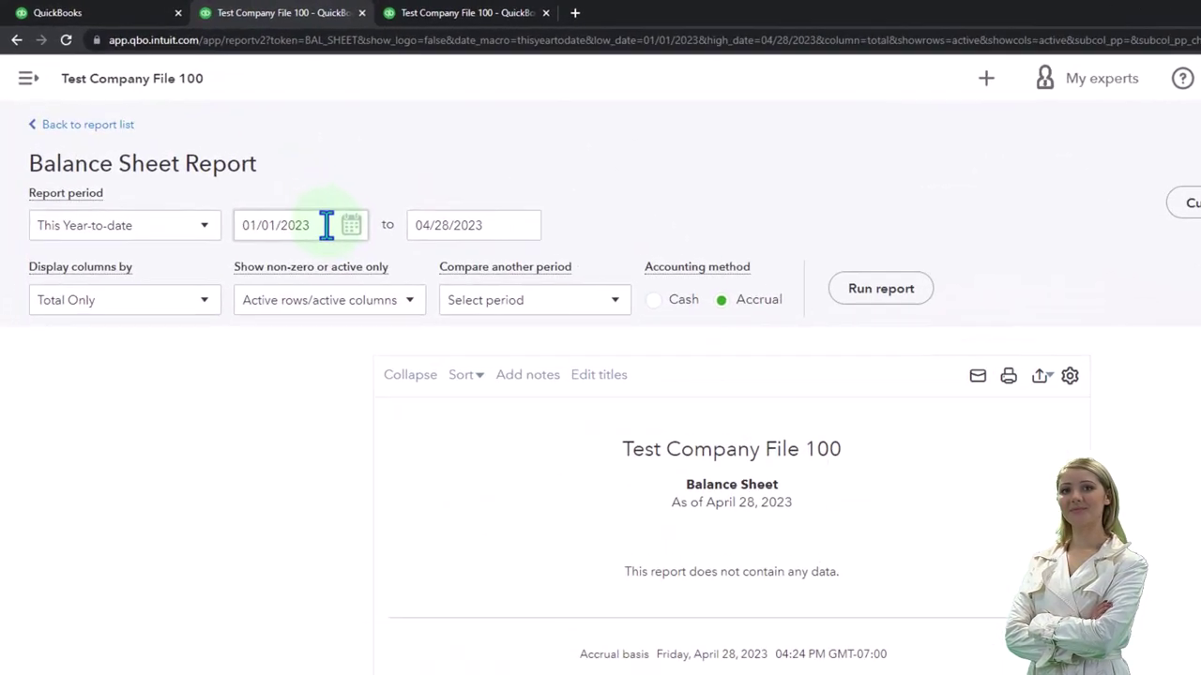
click(265, 183)
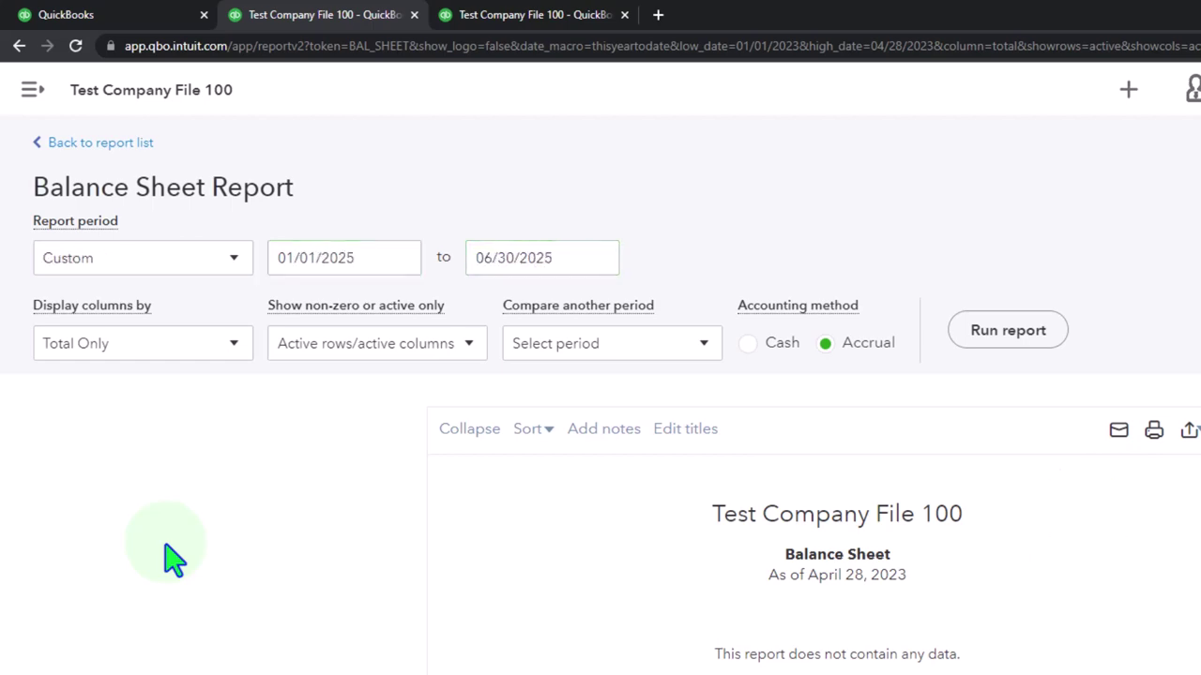
click(233, 356)
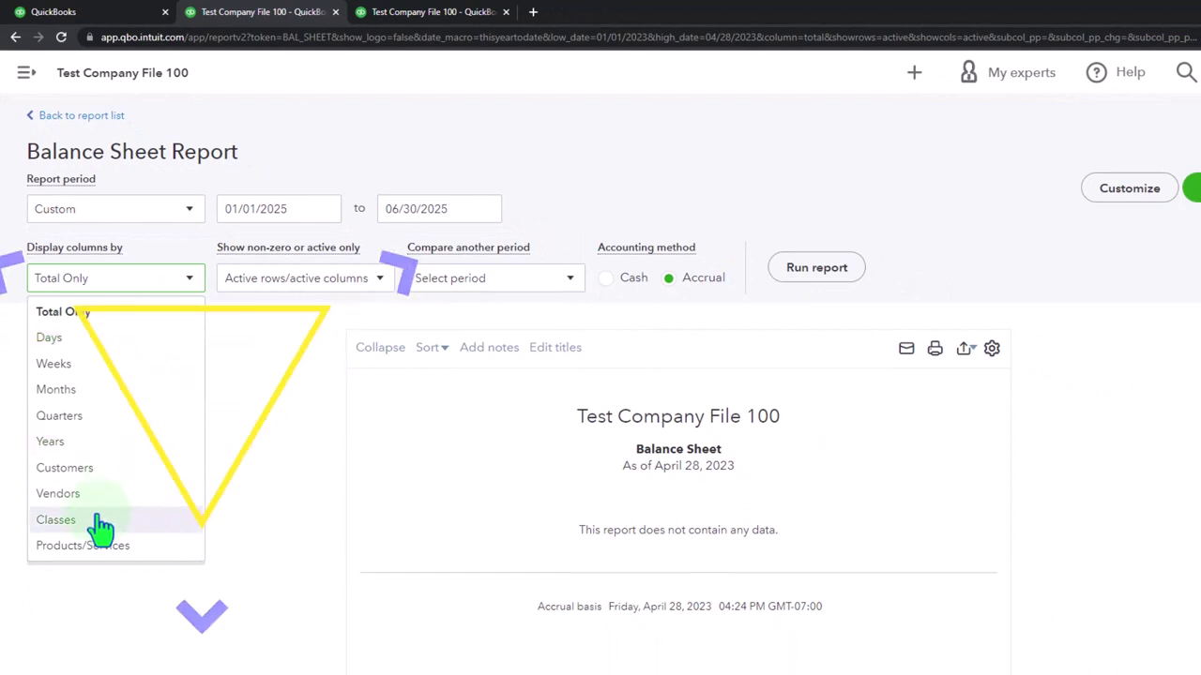
click(57, 520)
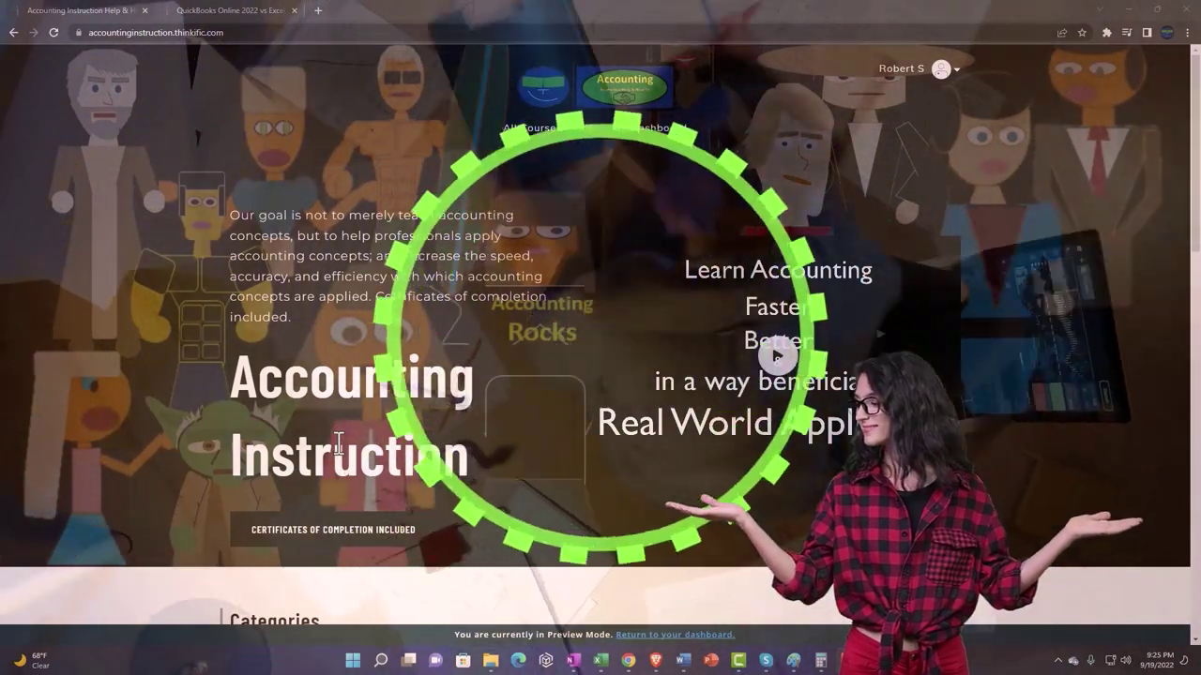
- Browse the Categories tiles, then expand the OneNote - Getting Started 2022 lesson section
scroll(169, 522, down, 9)
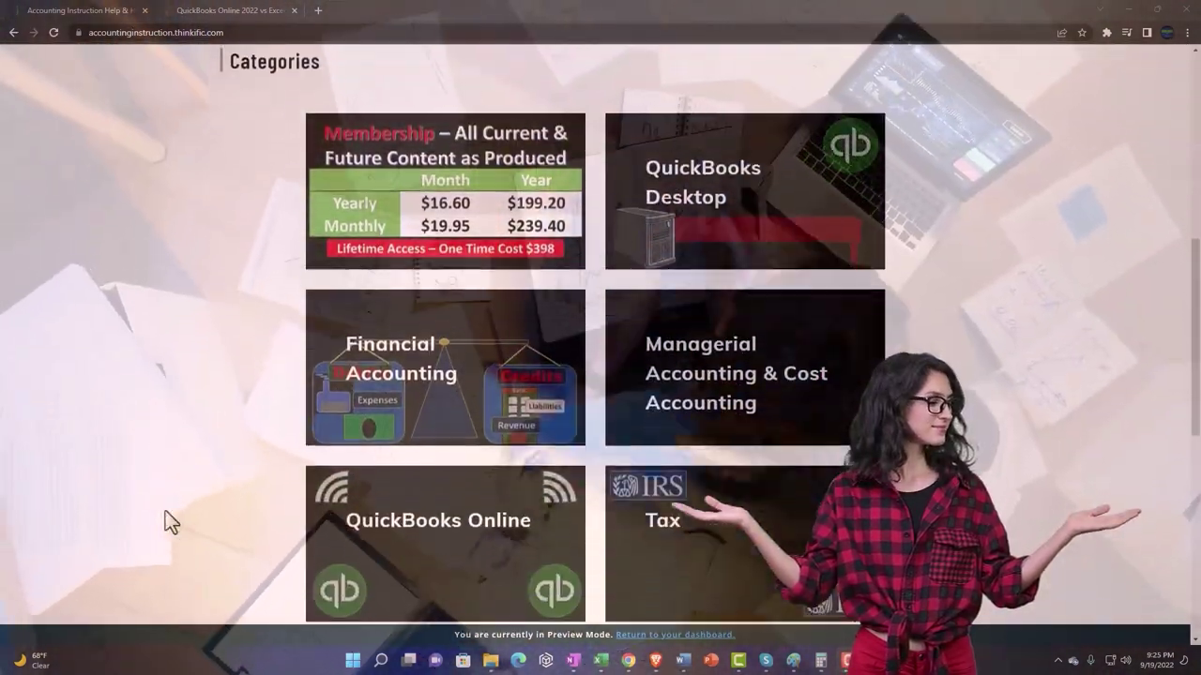
scroll(166, 512, down, 5)
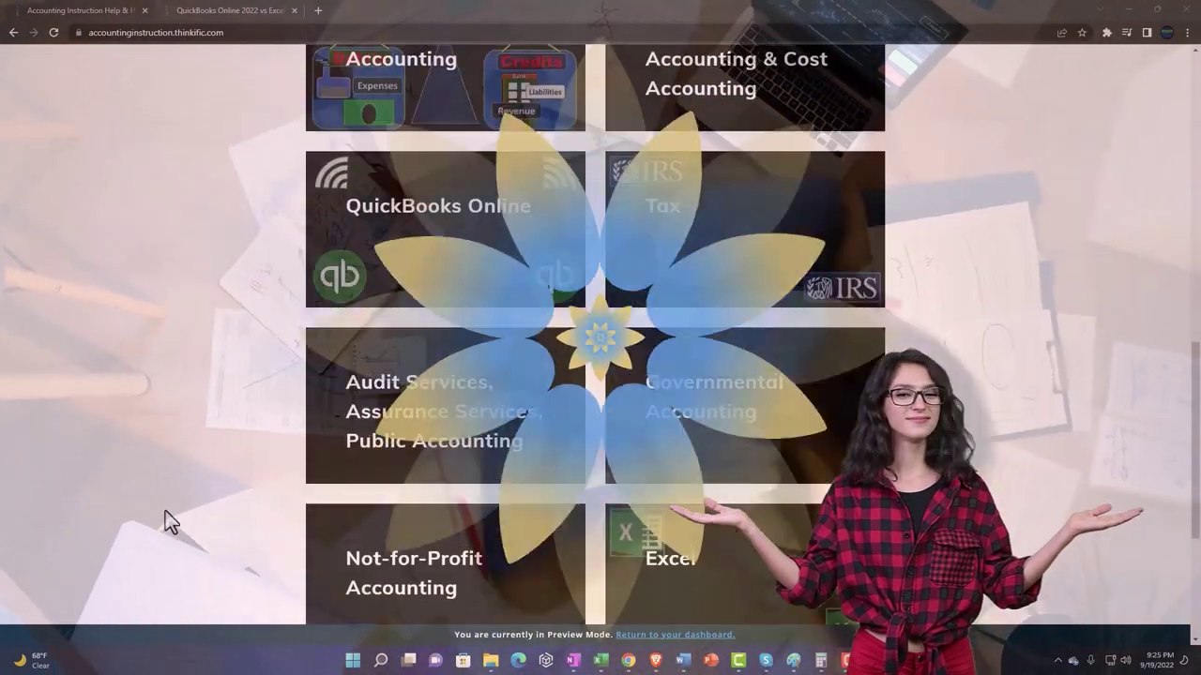
scroll(165, 522, down, 2)
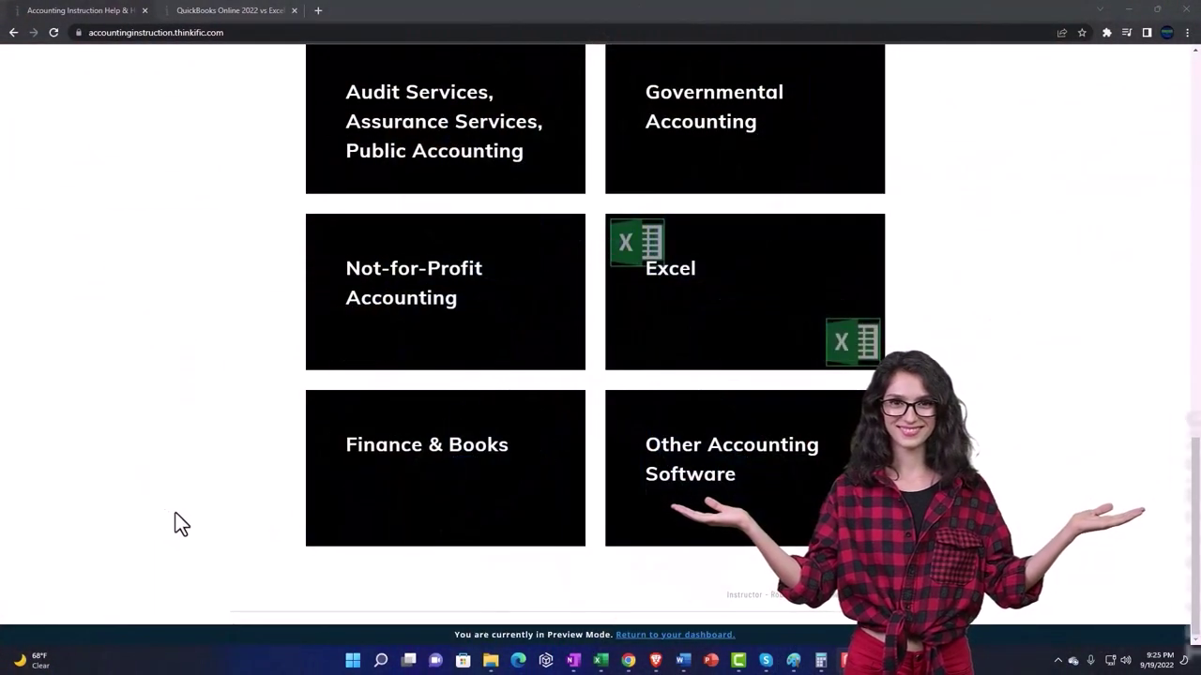
click(213, 10)
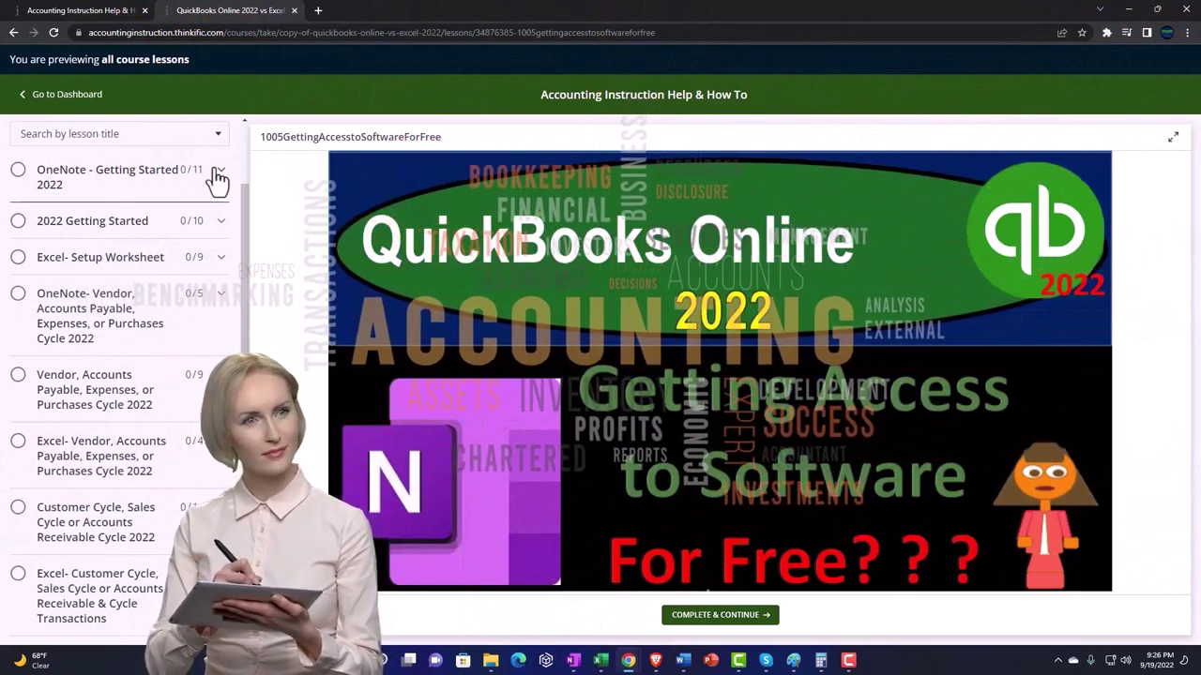
click(216, 174)
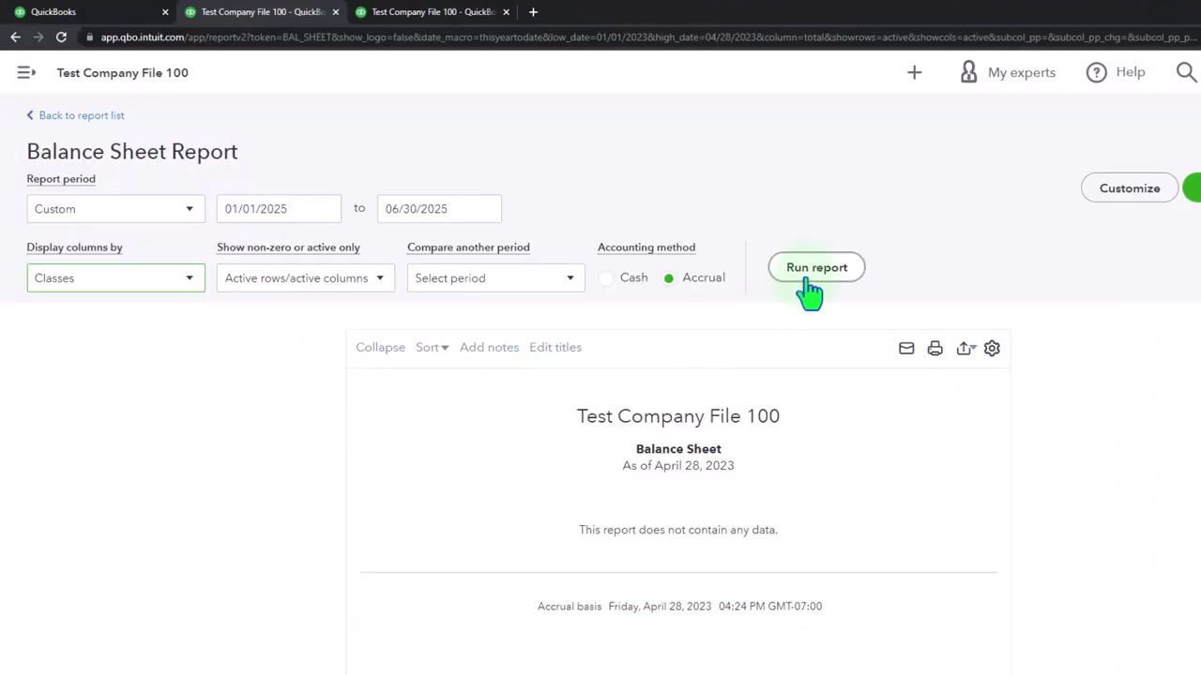
- Run the by-class Balance Sheet, open Project 2's details, then switch to the Excel worksheet
click(806, 272)
scroll(807, 282, down, 3)
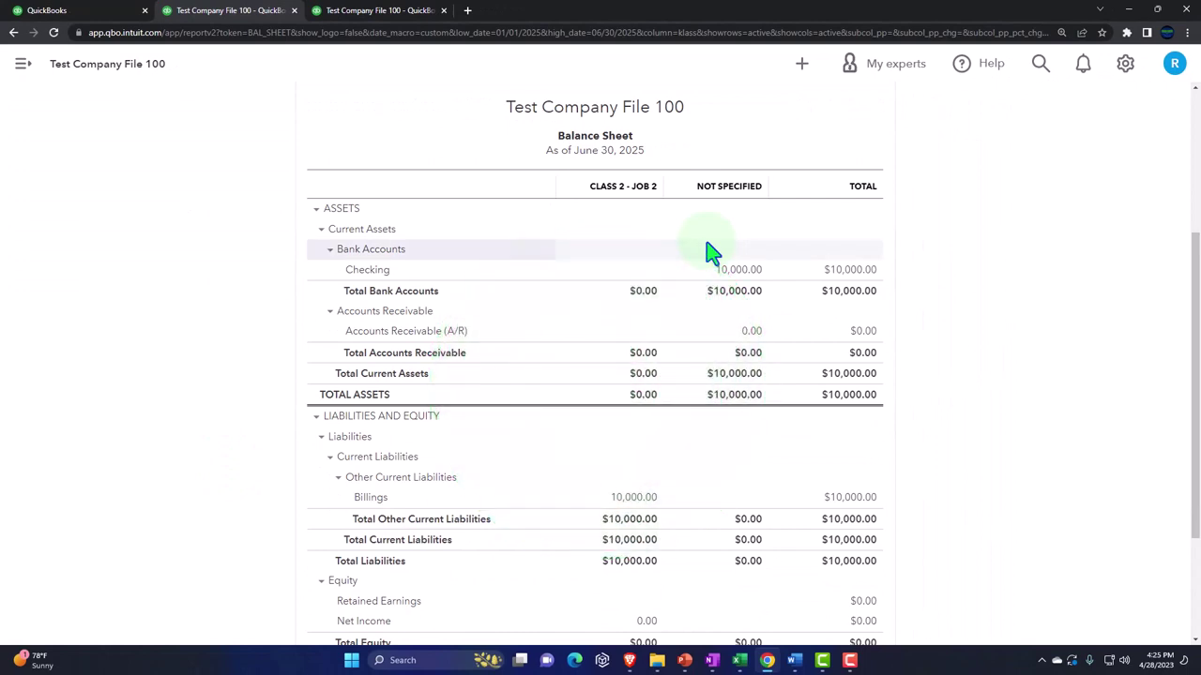
click(116, 12)
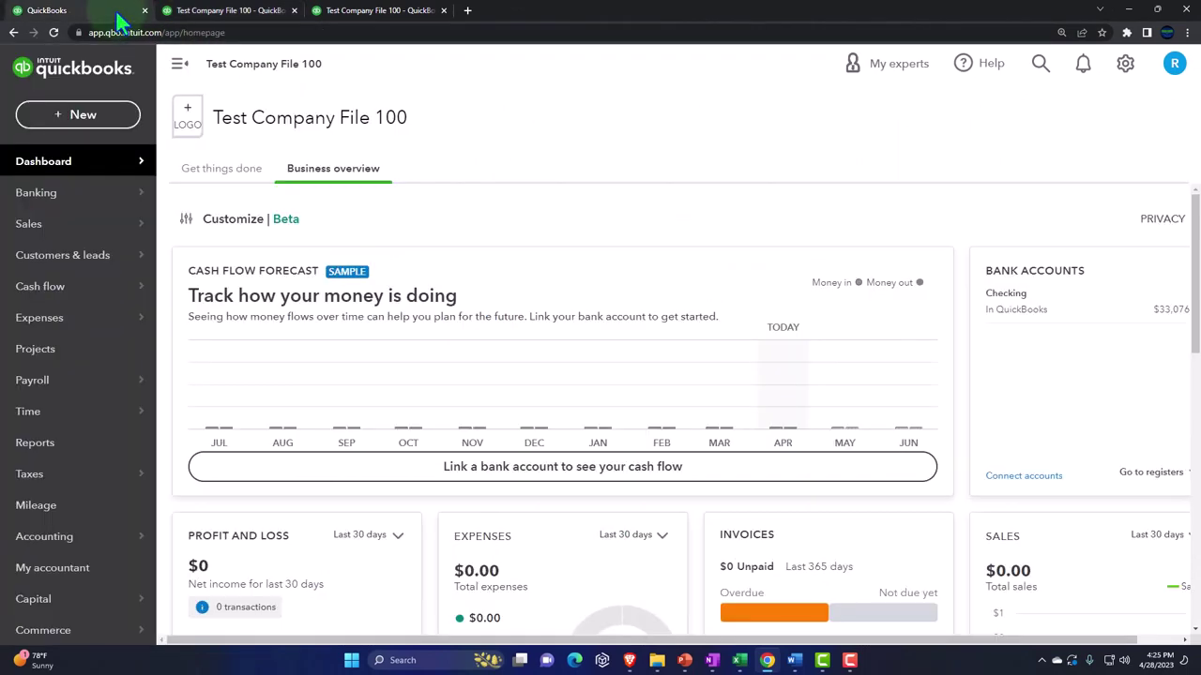
click(35, 348)
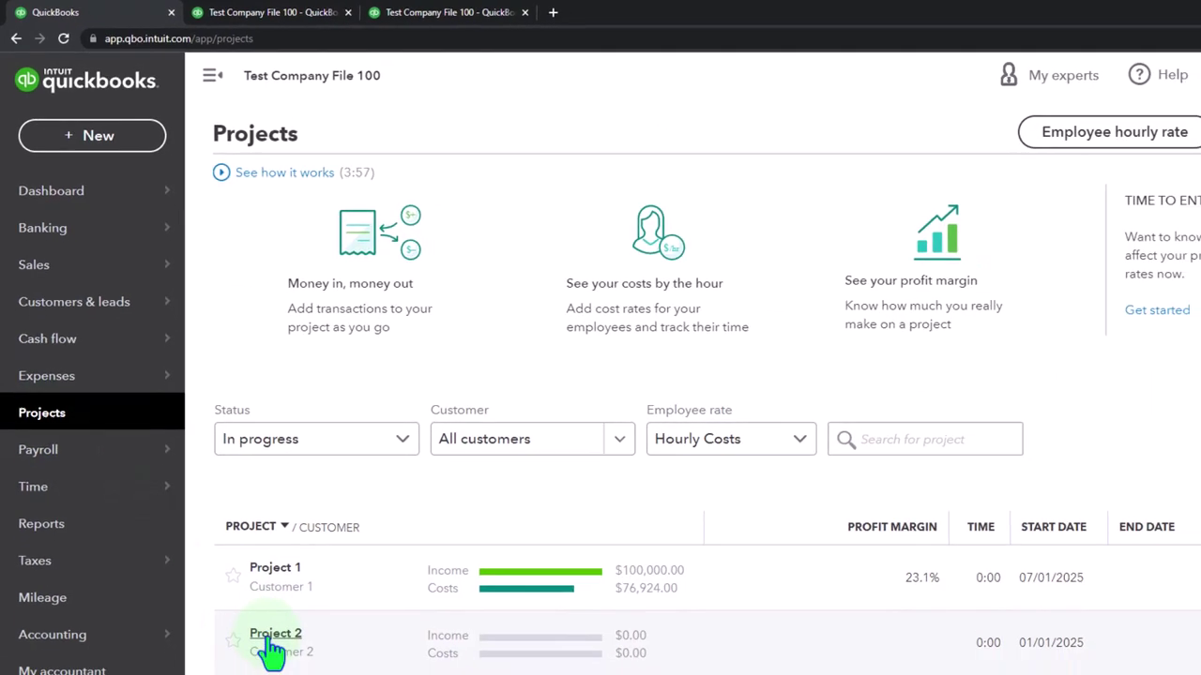
click(281, 661)
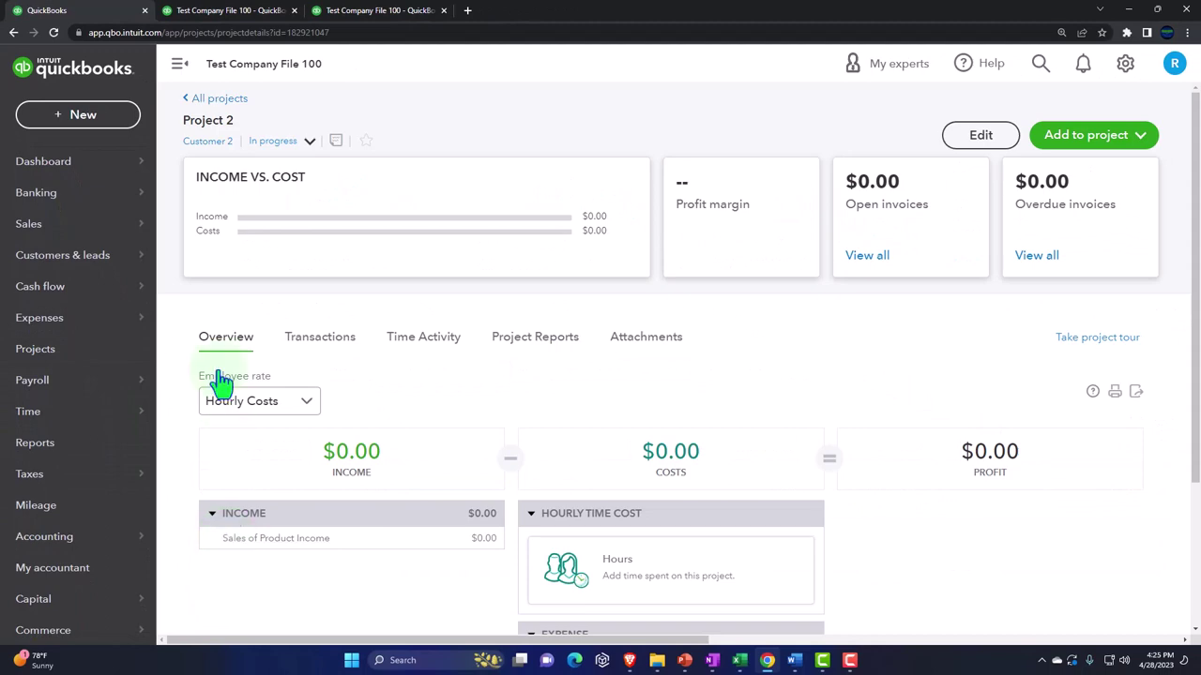
click(179, 64)
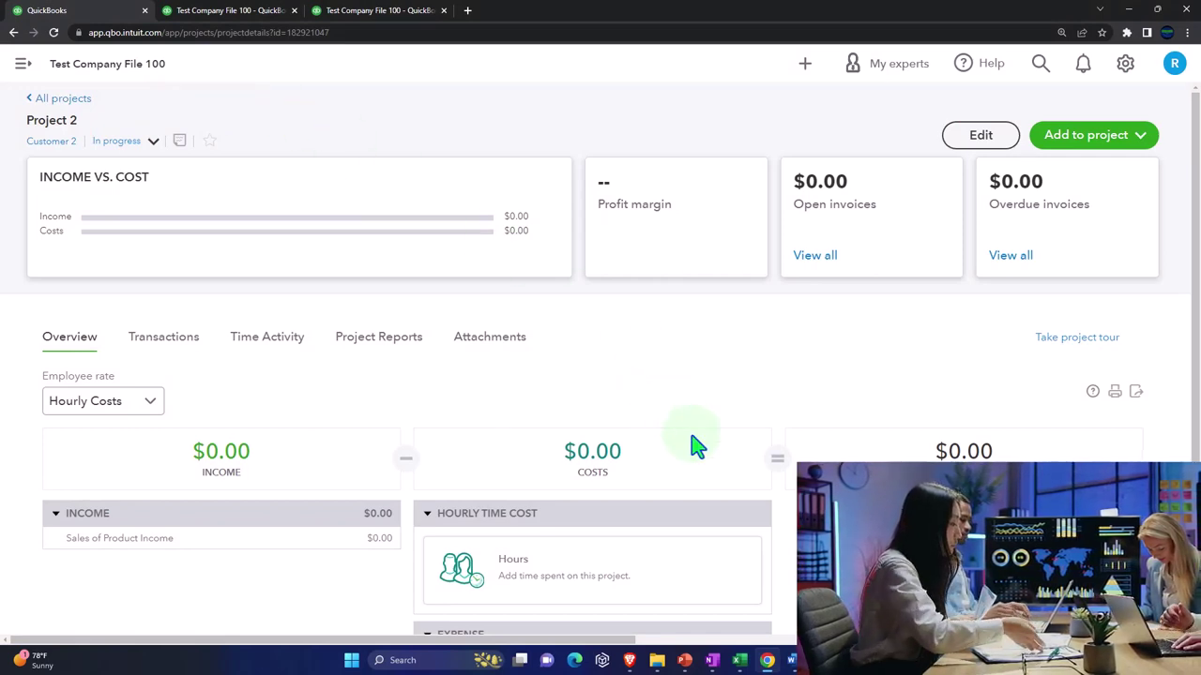
mouse_move(731, 647)
click(706, 612)
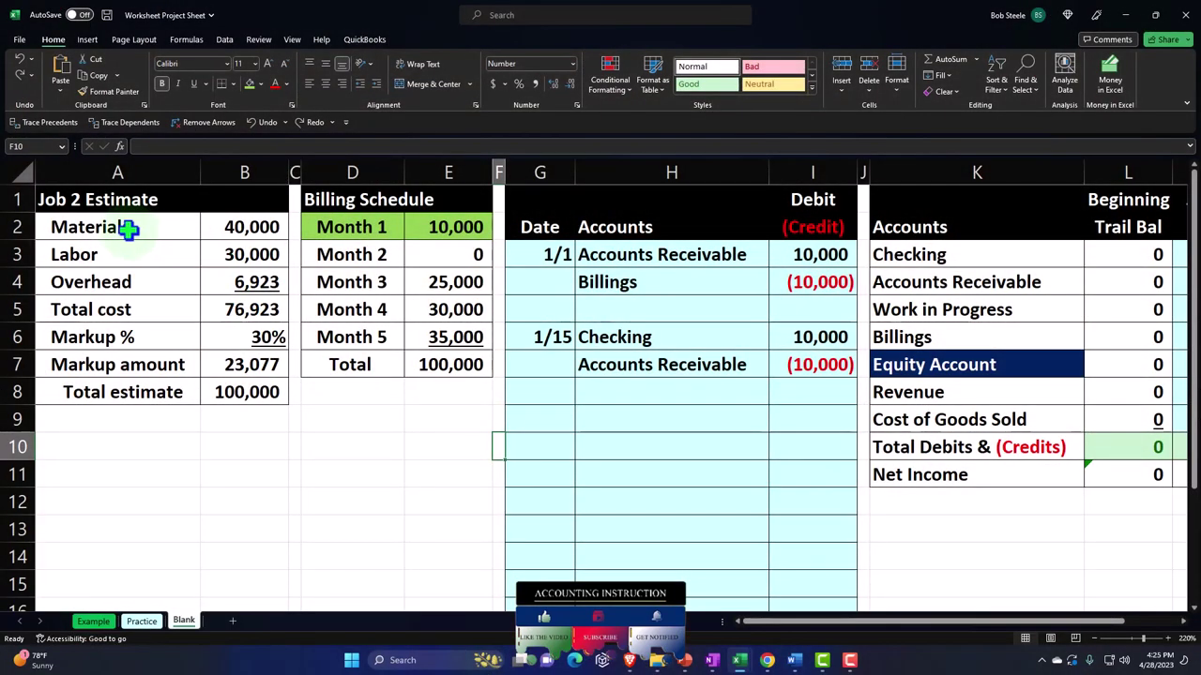
- Review the Job 2 estimate lines, the B8 Total formula and the months 1–5 billing schedule
drag(123, 228, 213, 390)
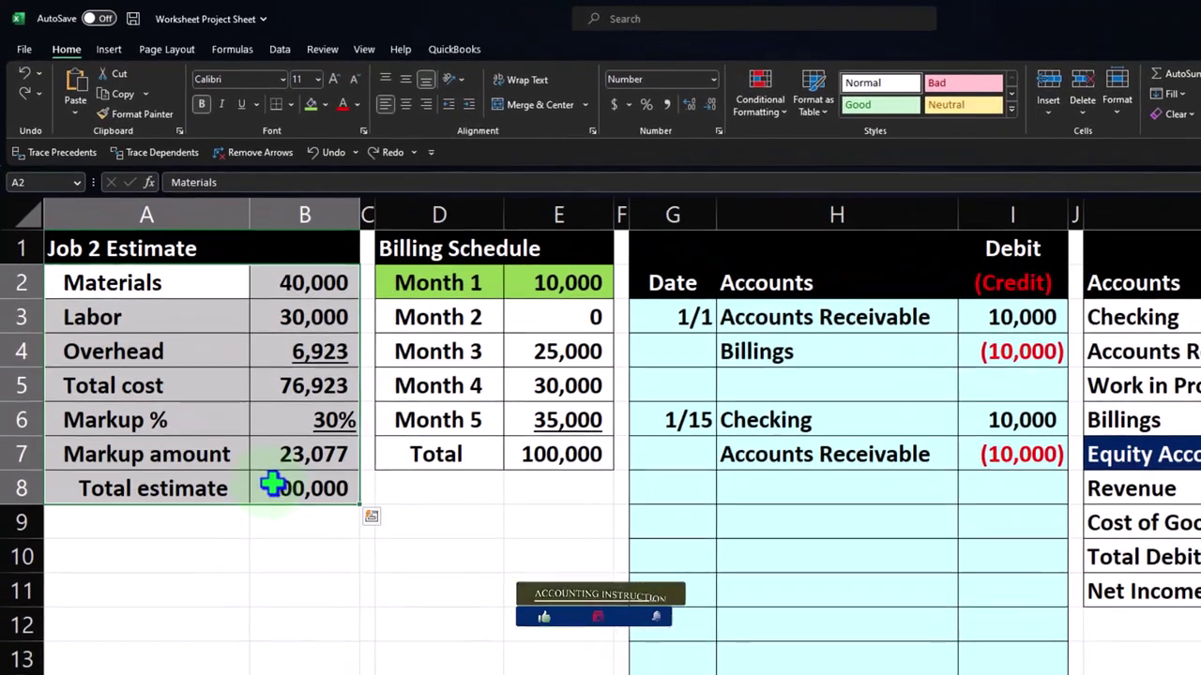
click(218, 389)
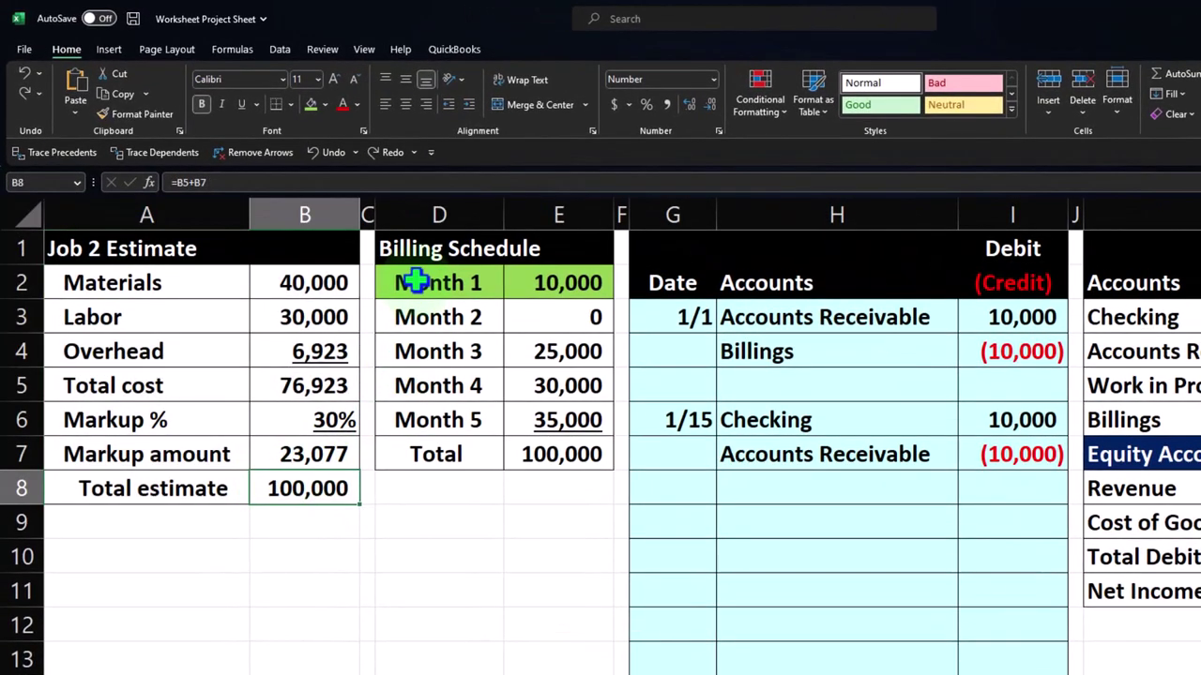
drag(415, 283, 543, 413)
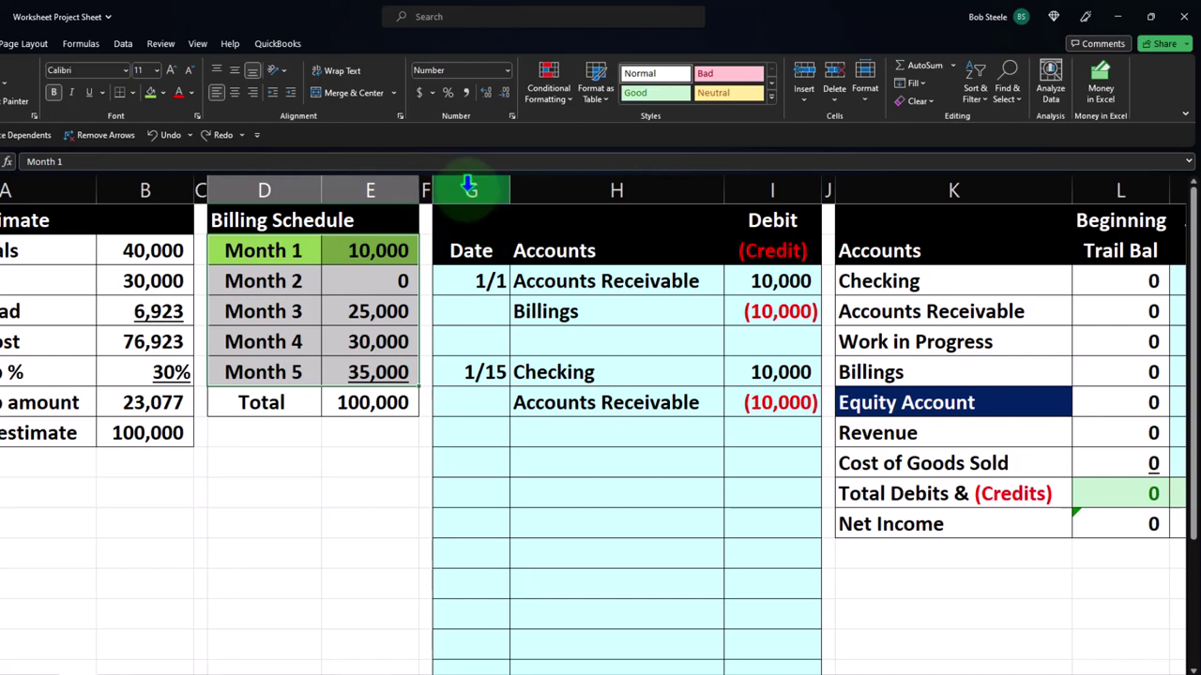
- Insert five blank columns at G:K, ahead of the journal
click(469, 187)
drag(469, 188, 854, 191)
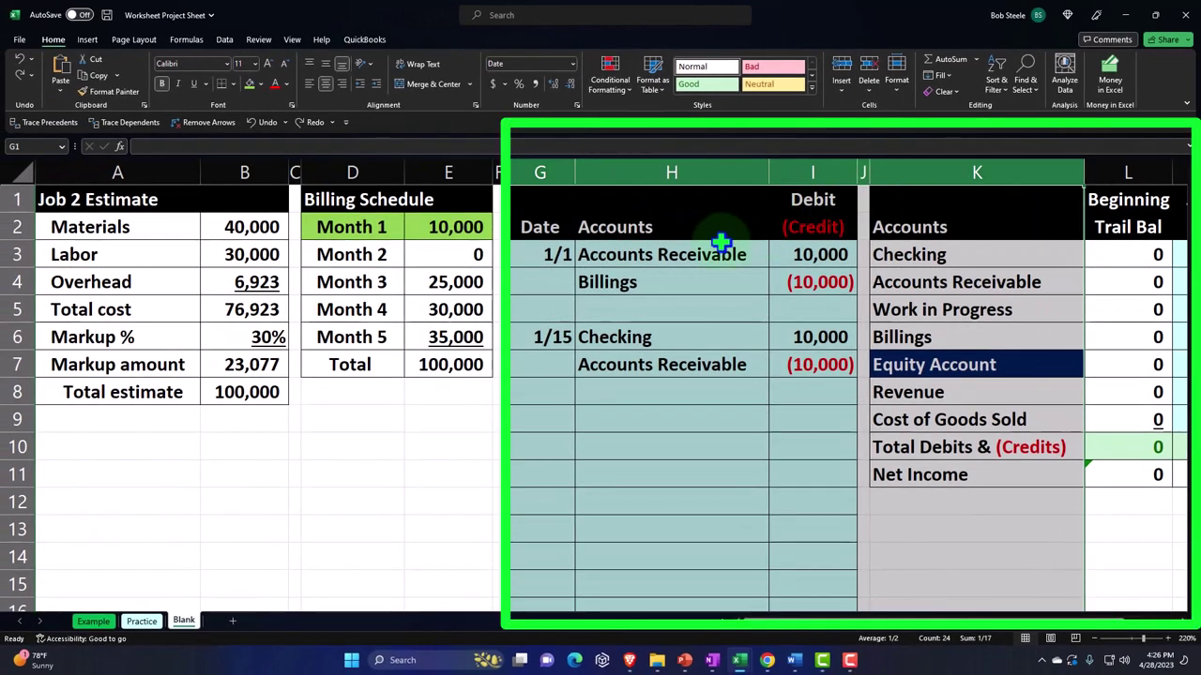
right_click(722, 247)
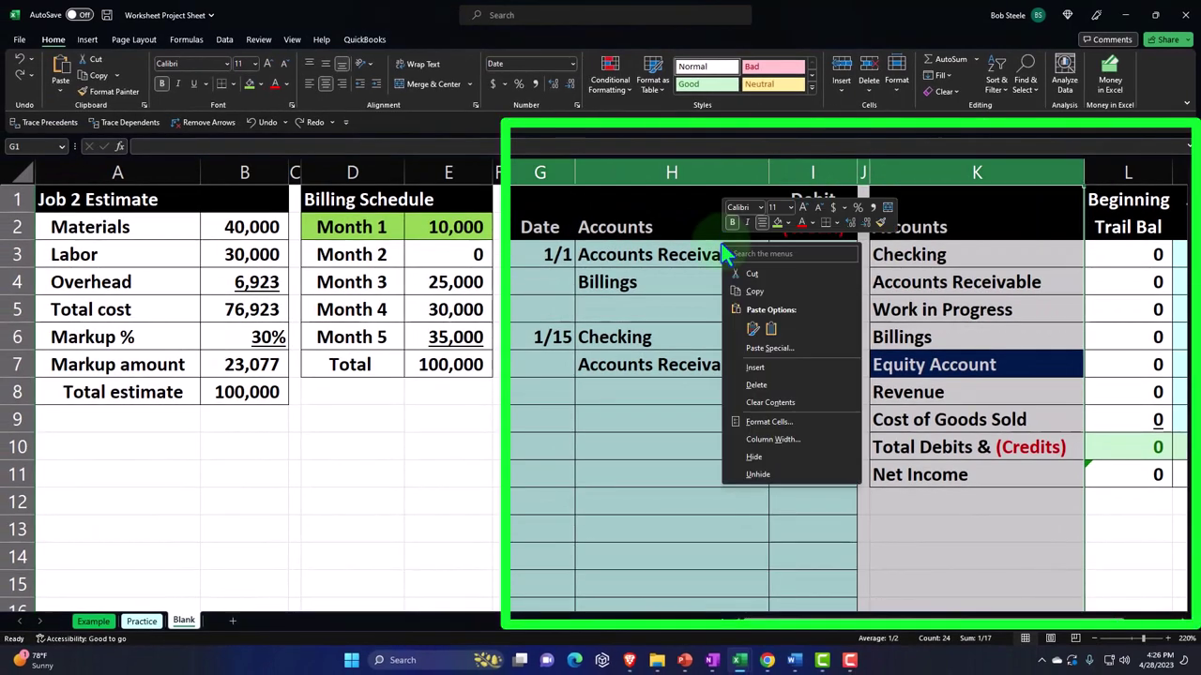
click(754, 369)
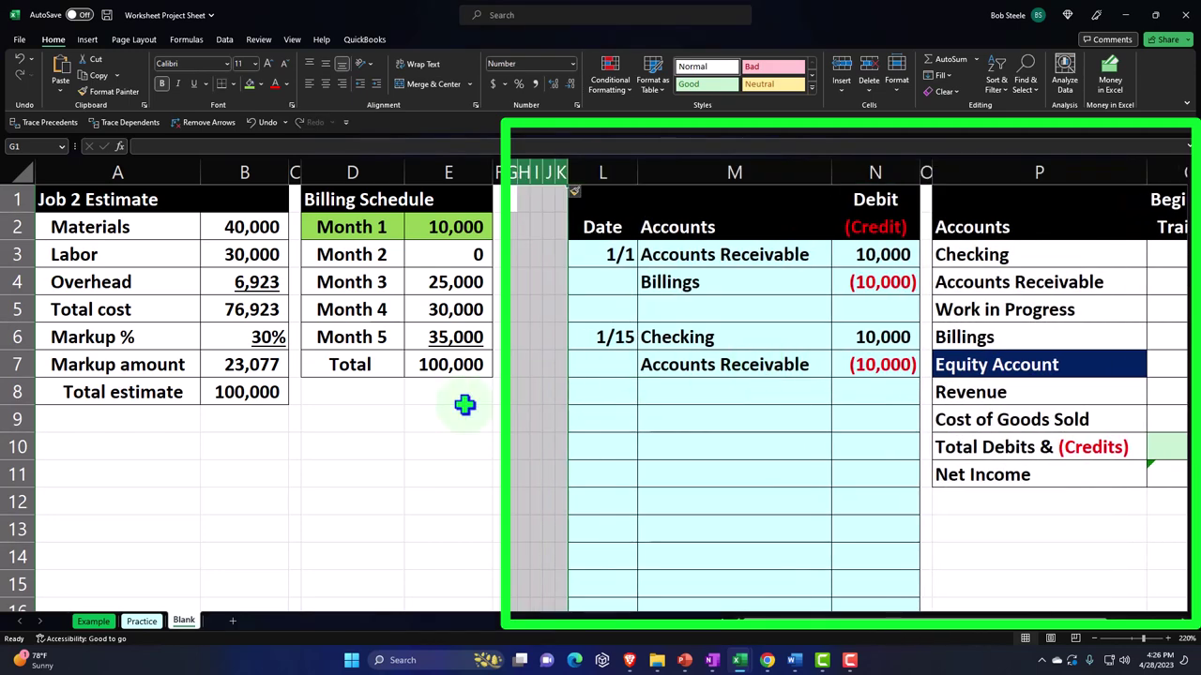
click(405, 421)
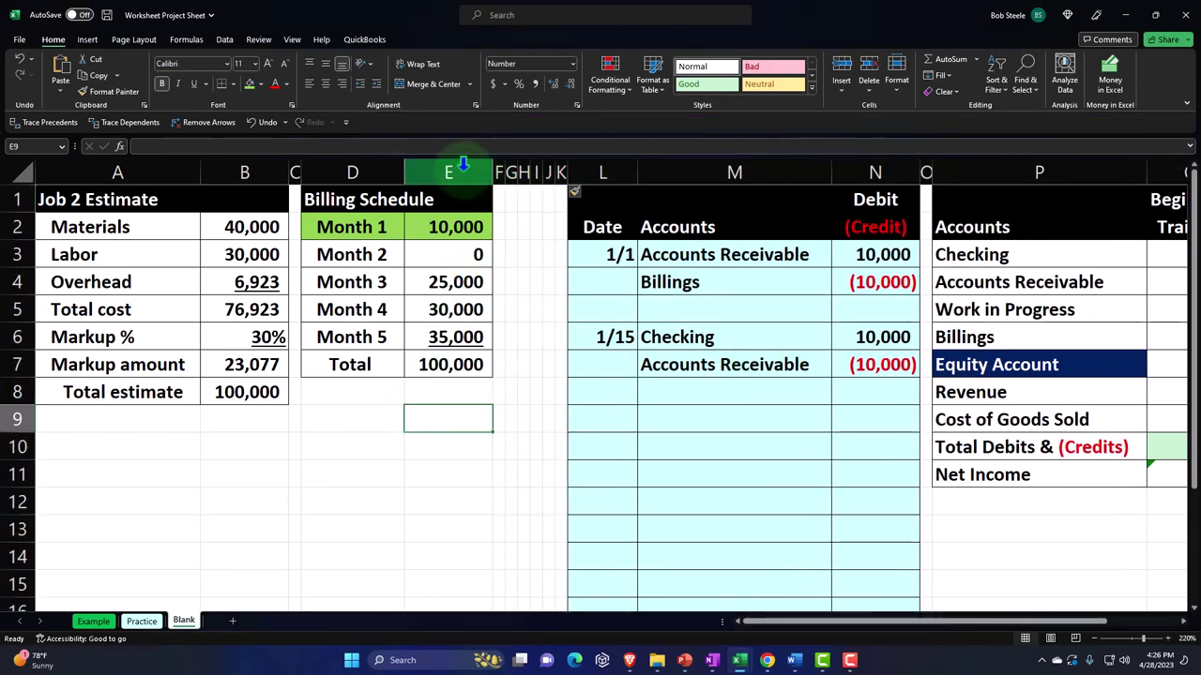
- Give columns E through J a standard width and start typing Actual Job Progress in D9
drag(462, 166, 544, 173)
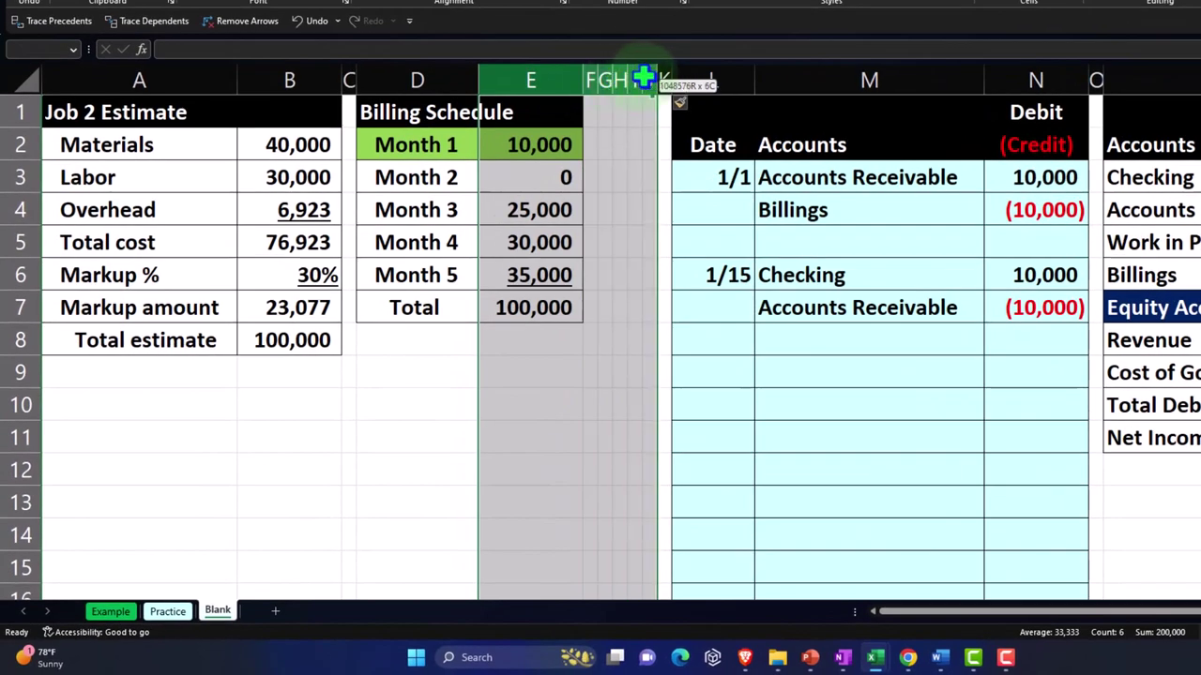
drag(643, 80, 656, 79)
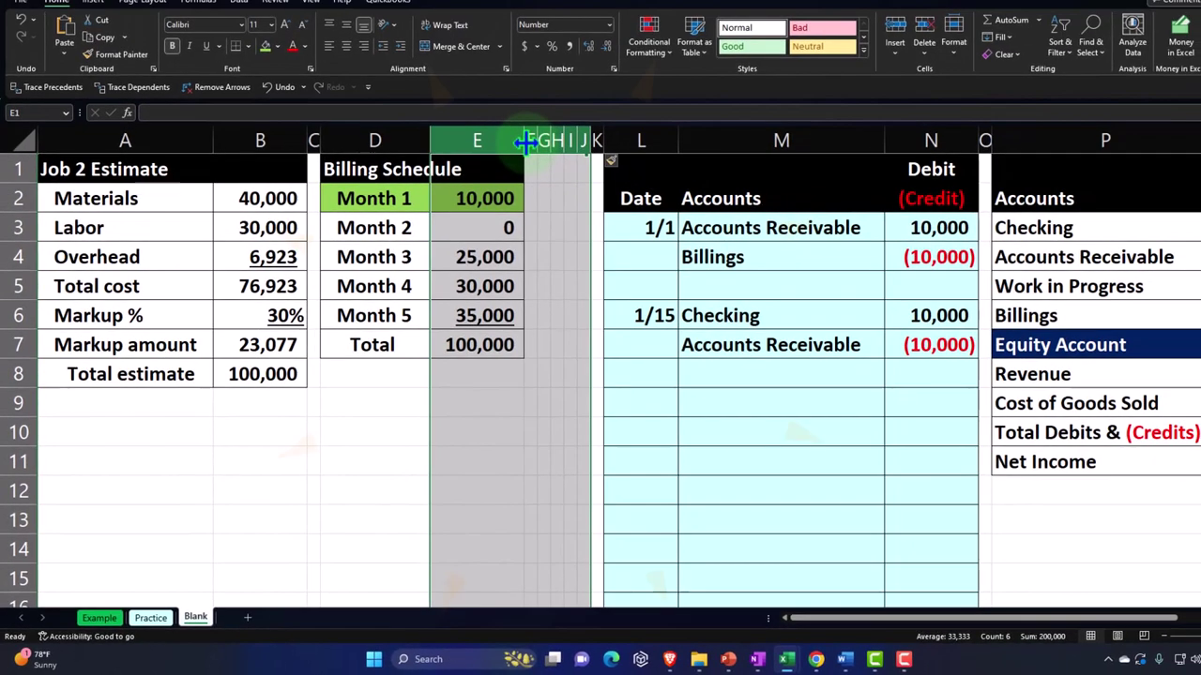
drag(538, 128, 522, 137)
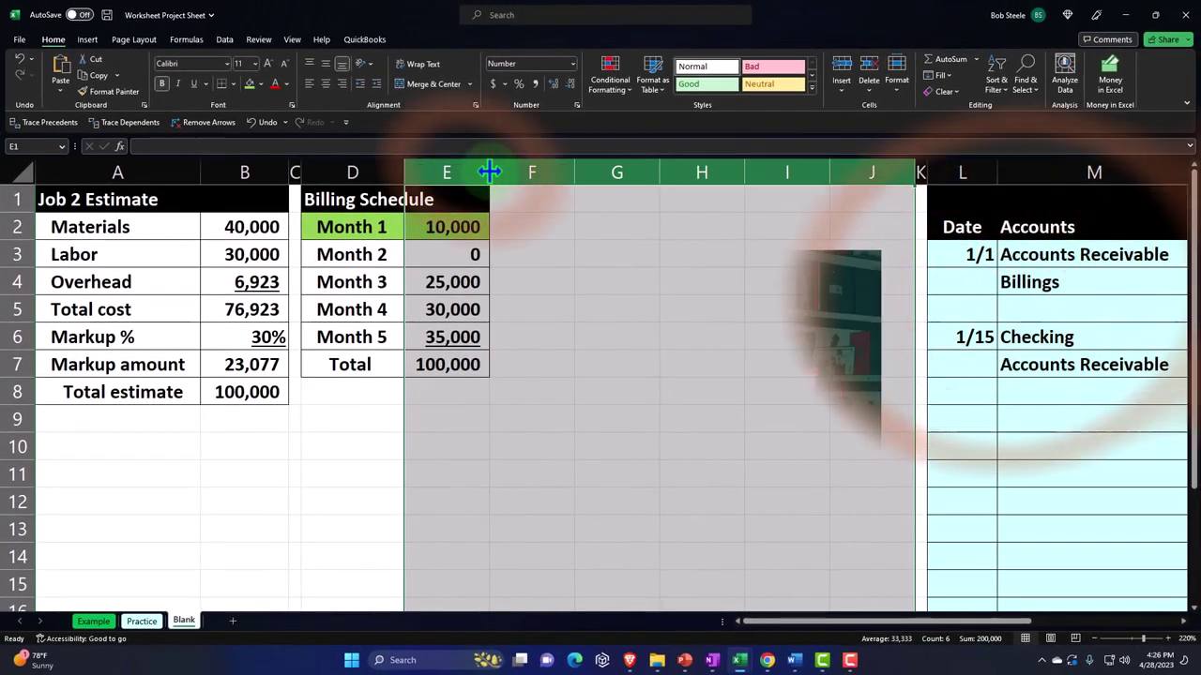
click(462, 469)
click(383, 426)
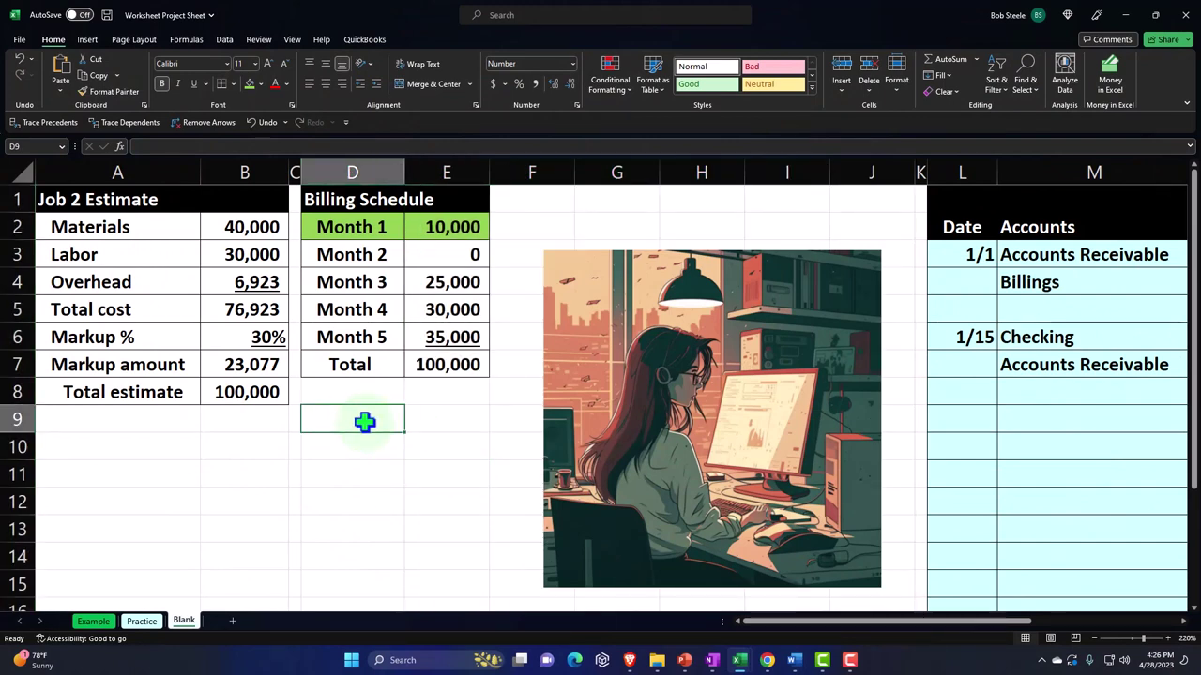
text(A)
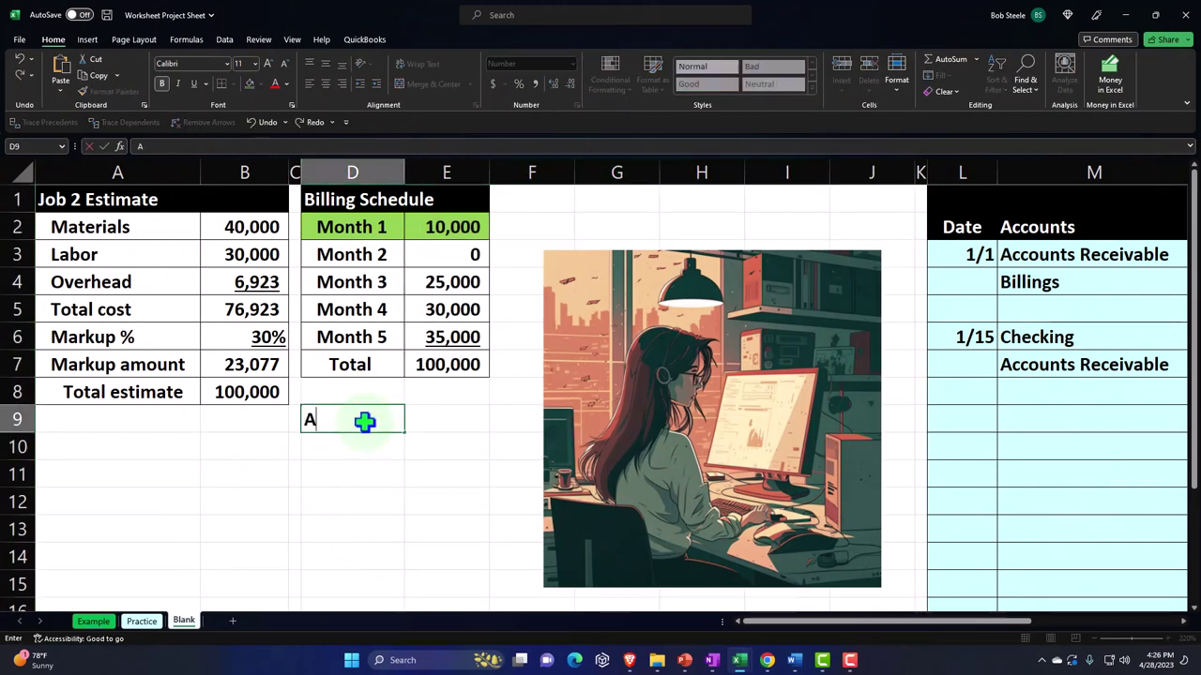
text(ctual Job Progress)
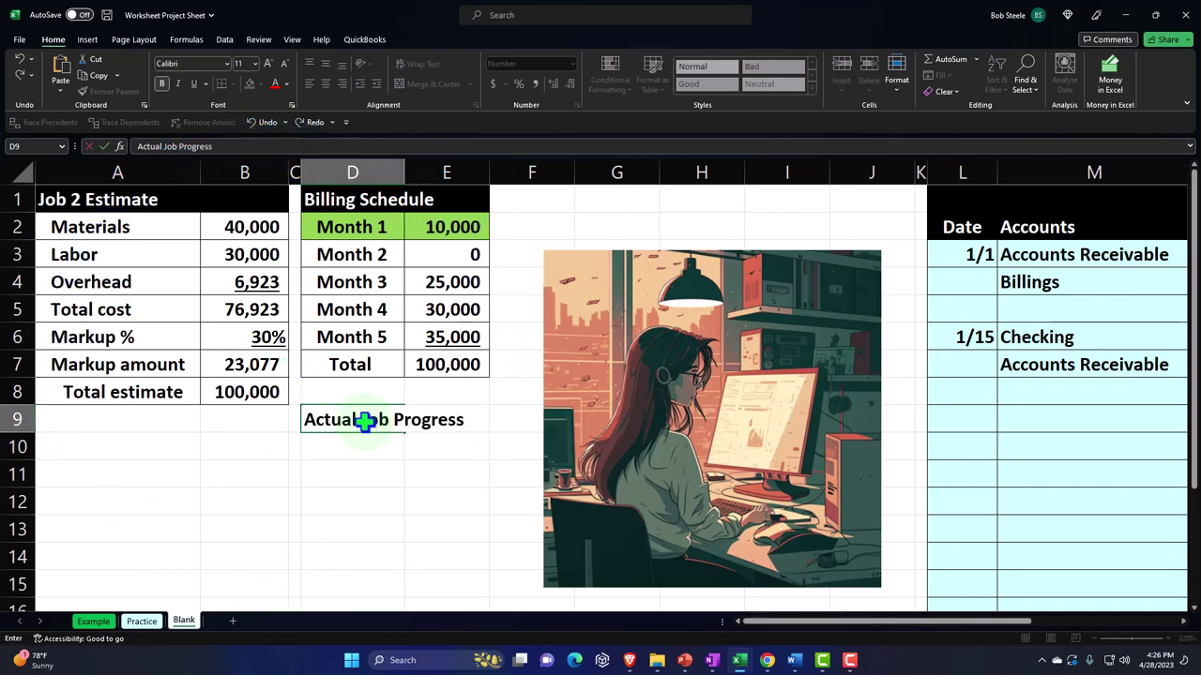
- Commit the Actual Job Progress heading and format D9:E9 as white text on black fill
key(Return)
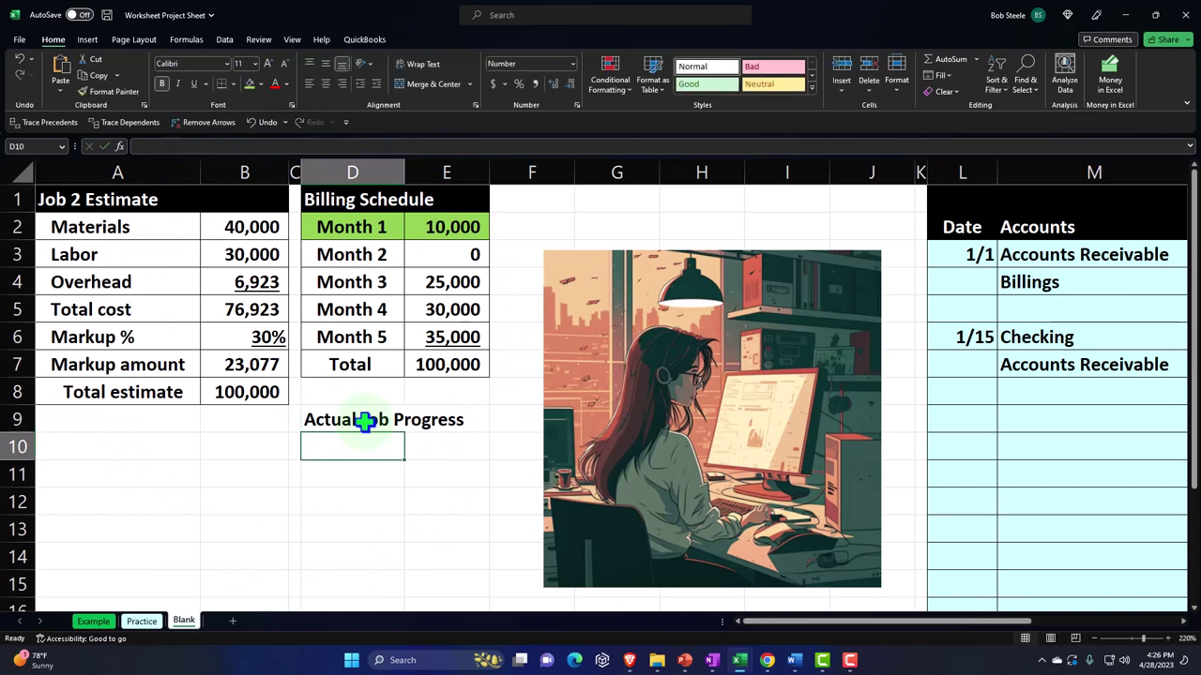
drag(361, 421, 428, 419)
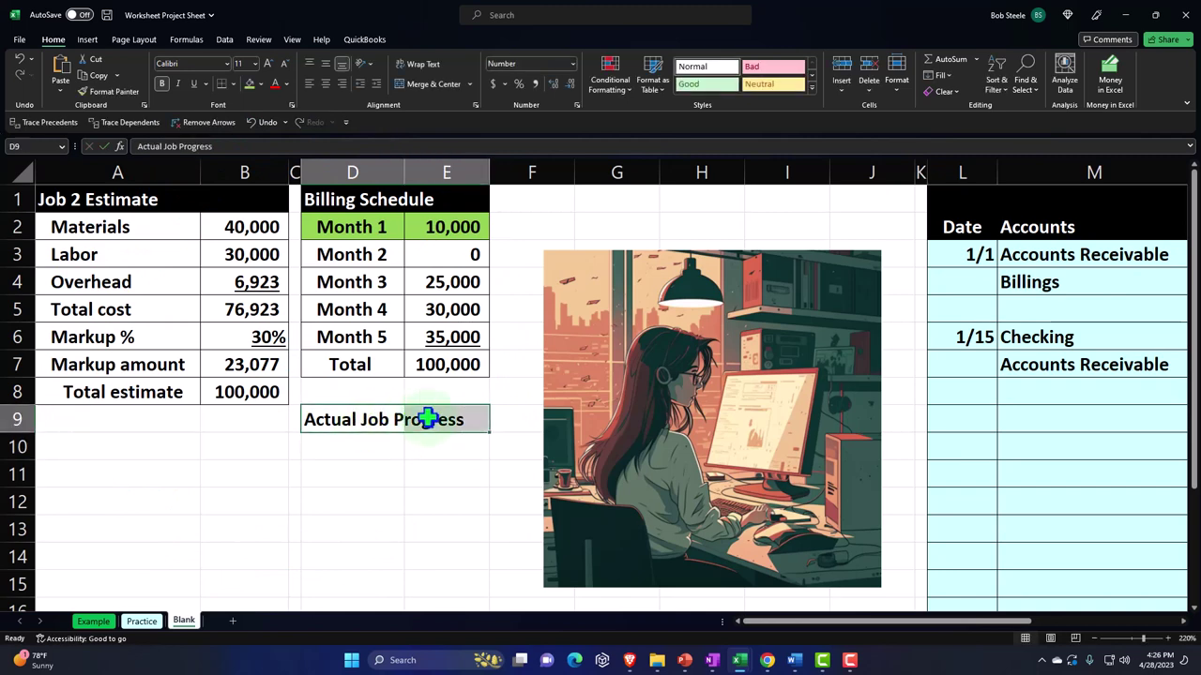
click(260, 84)
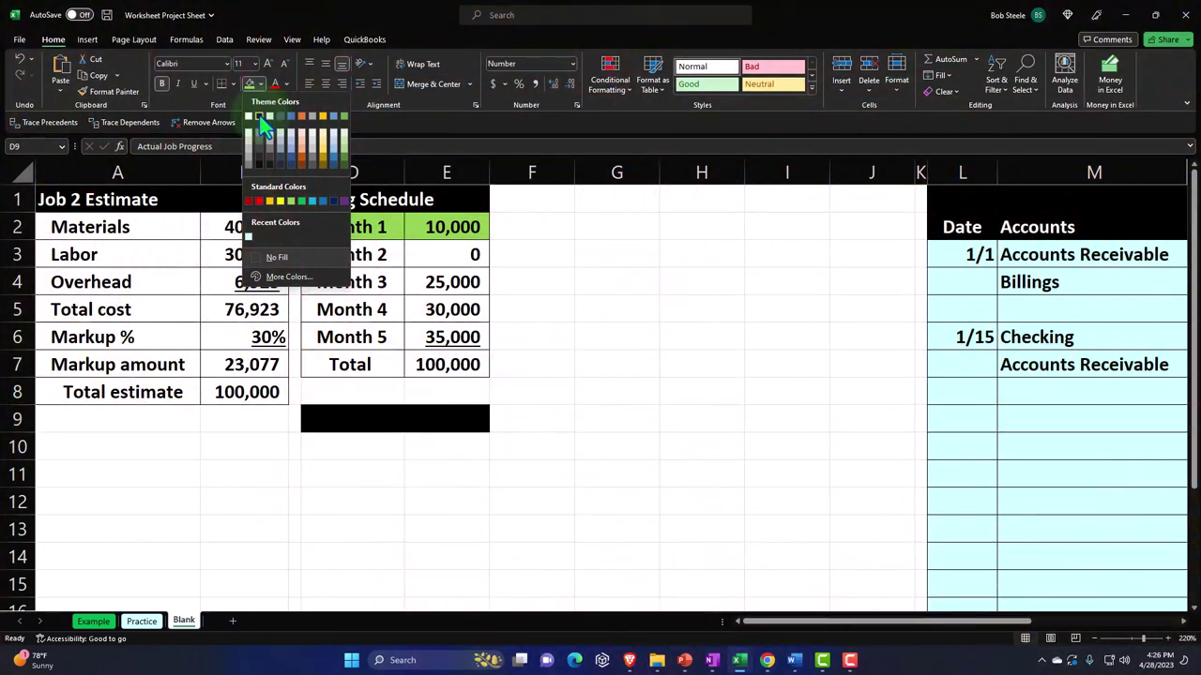
click(260, 116)
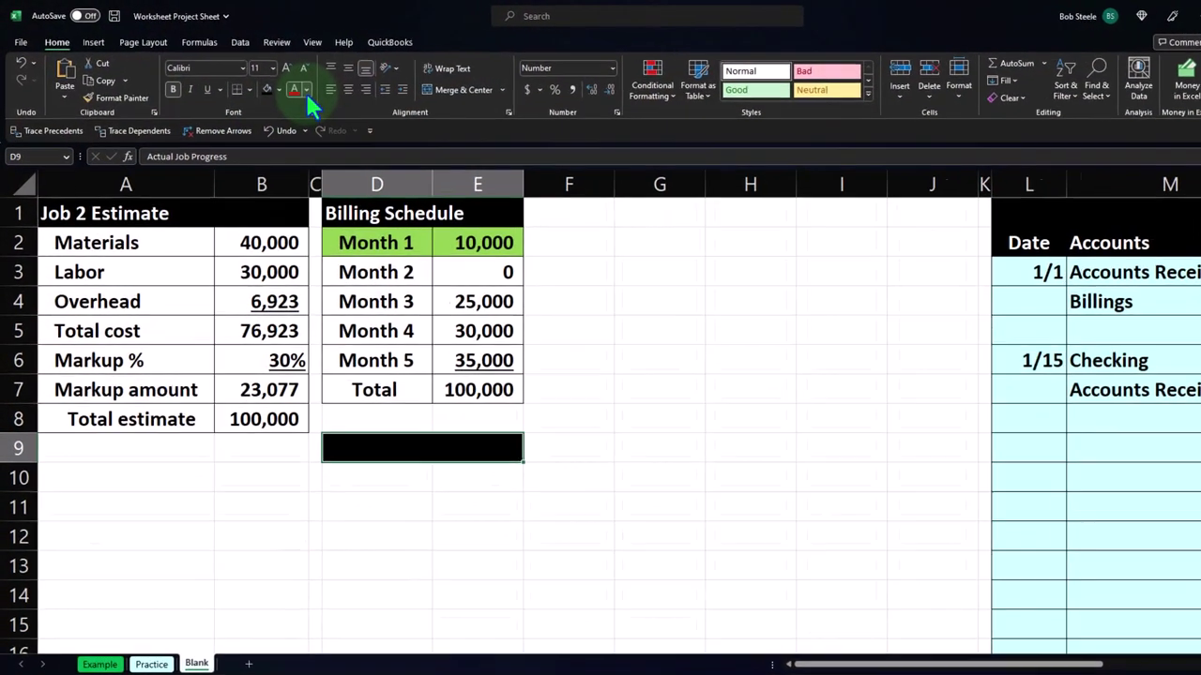
click(284, 83)
click(360, 179)
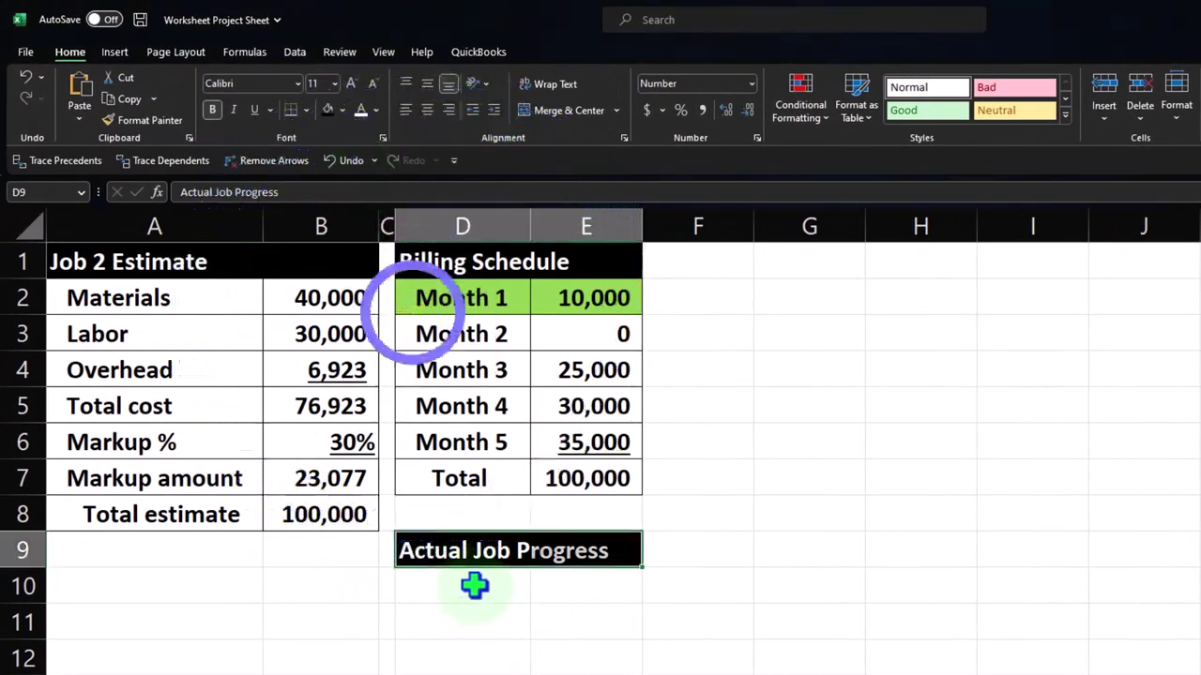
- List Month 2 through Month 5 in D10:D13 using a =D3 formula filled down
click(475, 584)
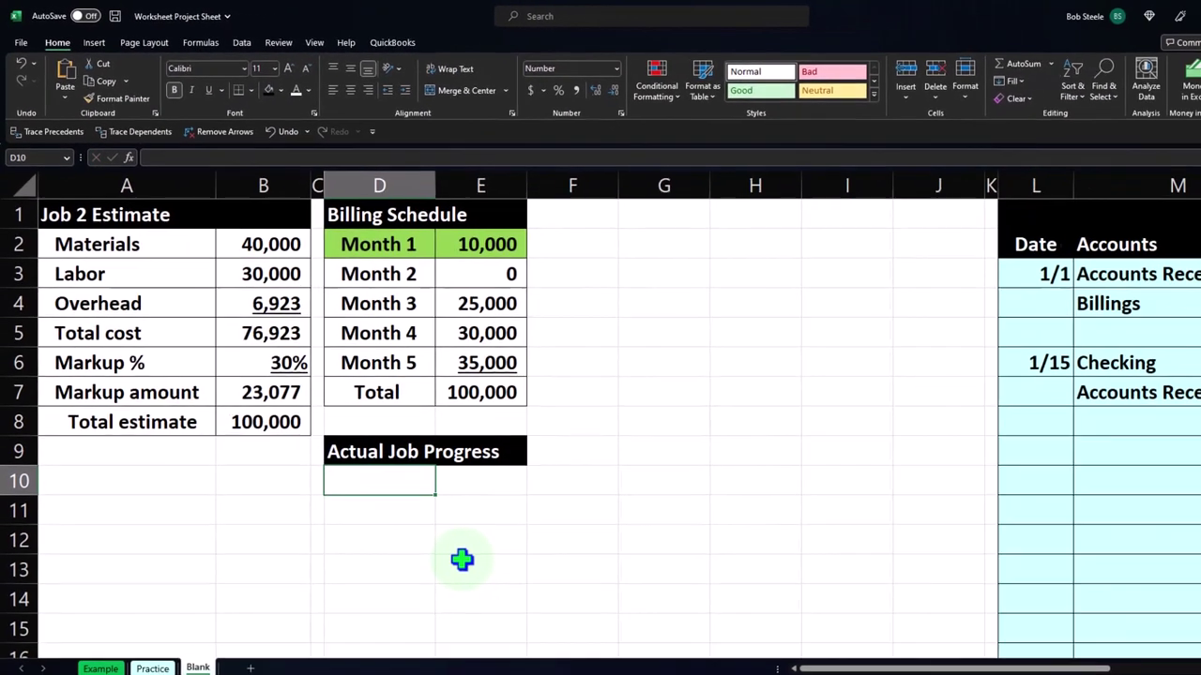
text(=)
key(Up)
key(Up)
key(Up)
key(Up)
key(Up)
key(Up)
key(Up)
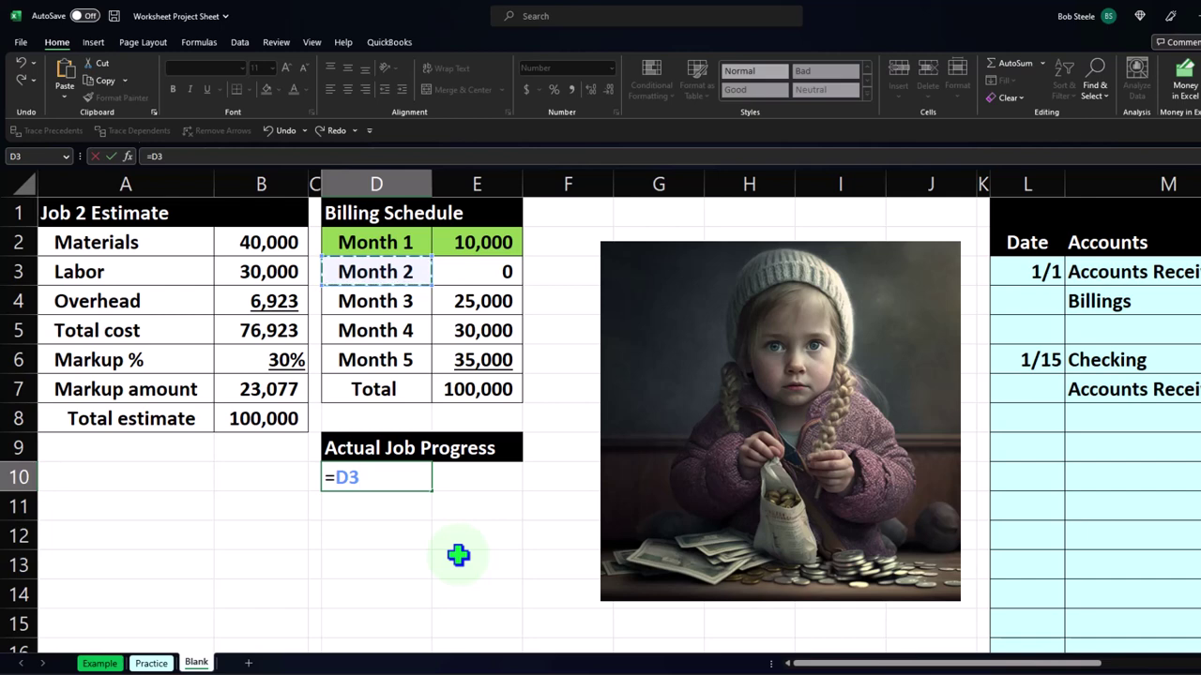
key(Return)
click(417, 481)
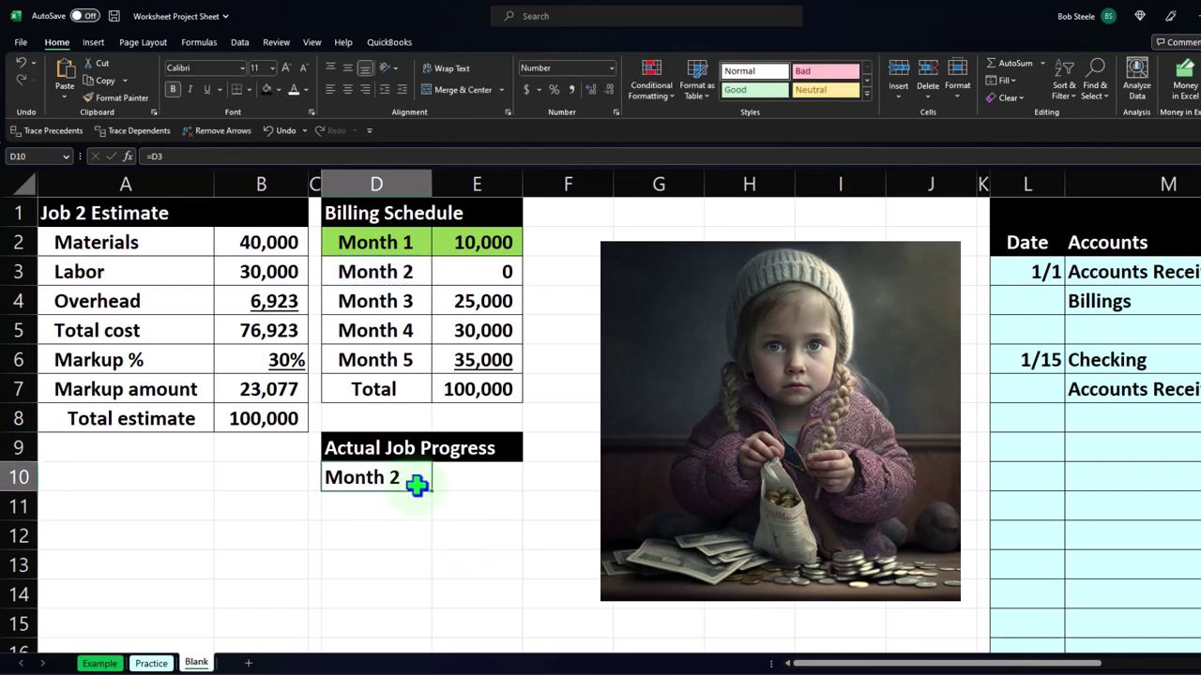
drag(432, 493, 427, 583)
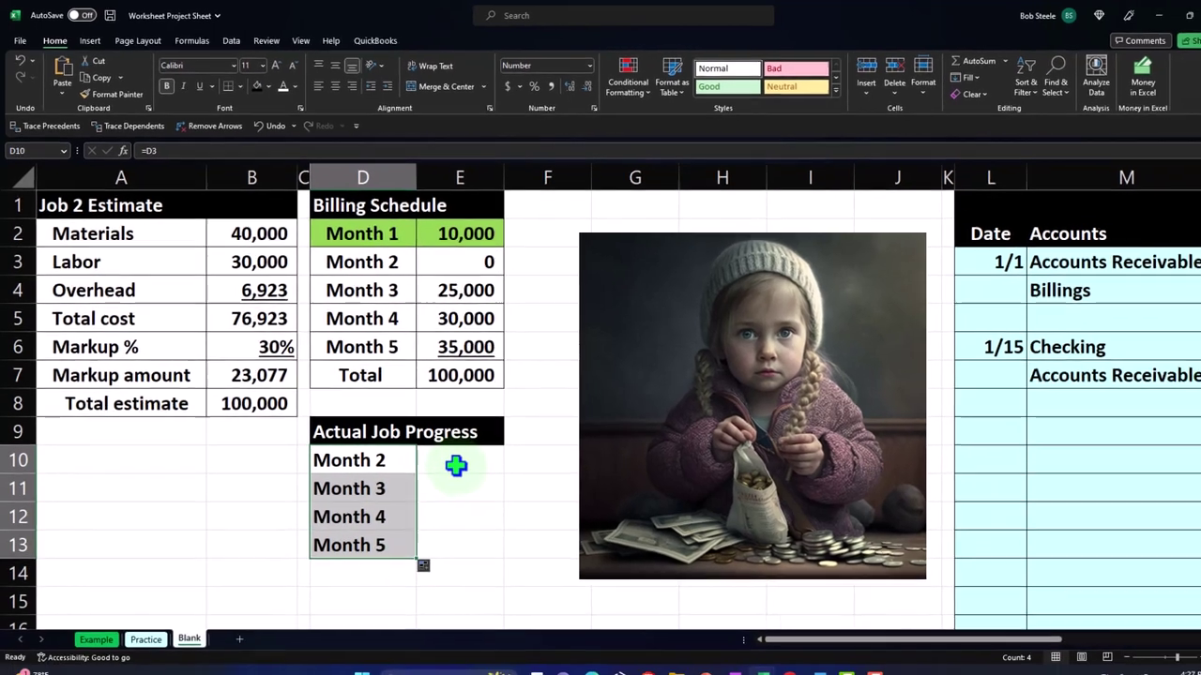
click(476, 477)
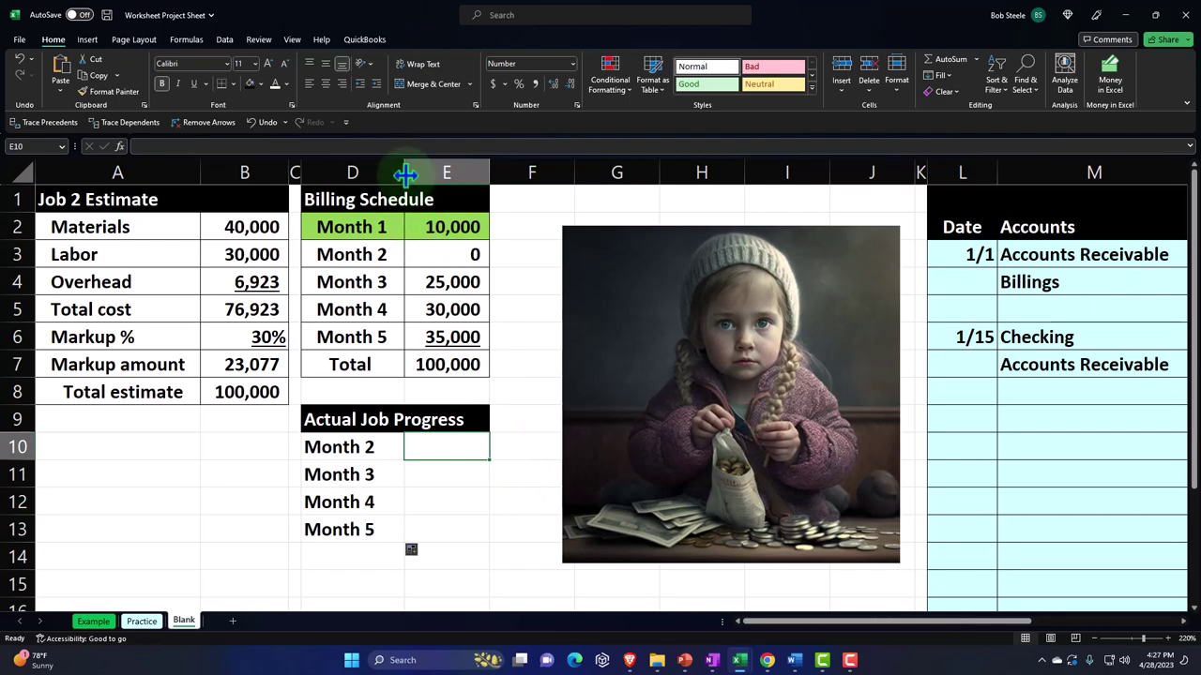
- Widen column D and enter Materials, Labor, Overhead and Total headings in E9:H9
drag(405, 173, 464, 179)
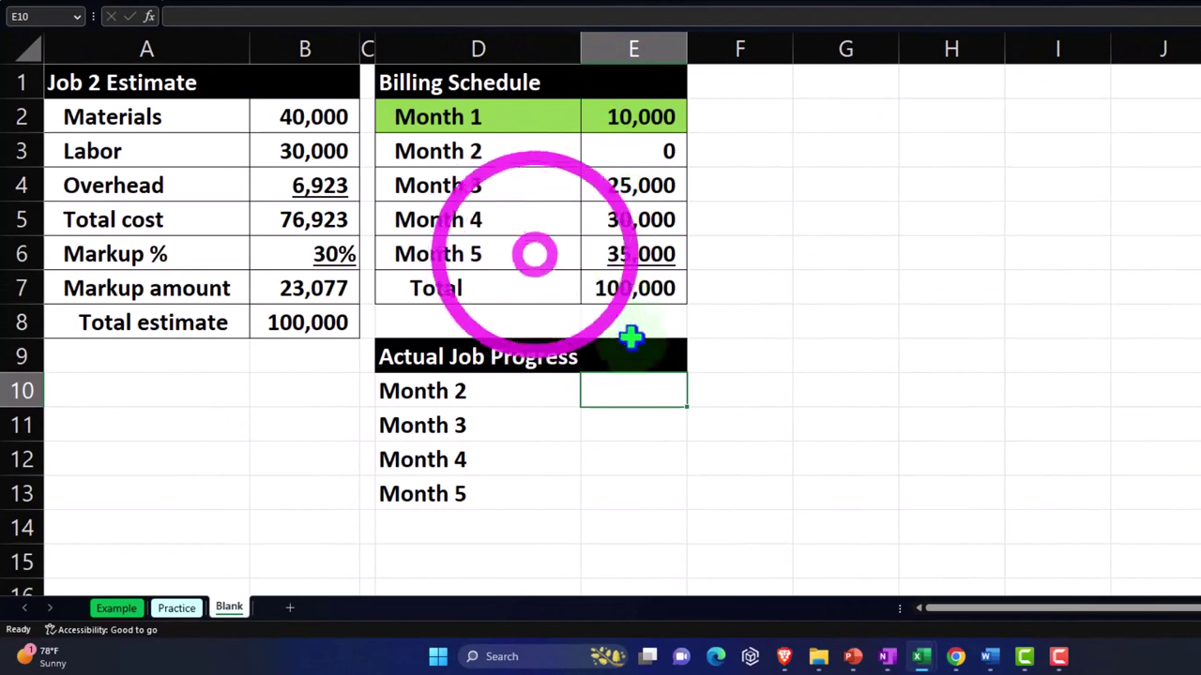
click(631, 344)
text(Materials)
key(Tab)
text(Labor)
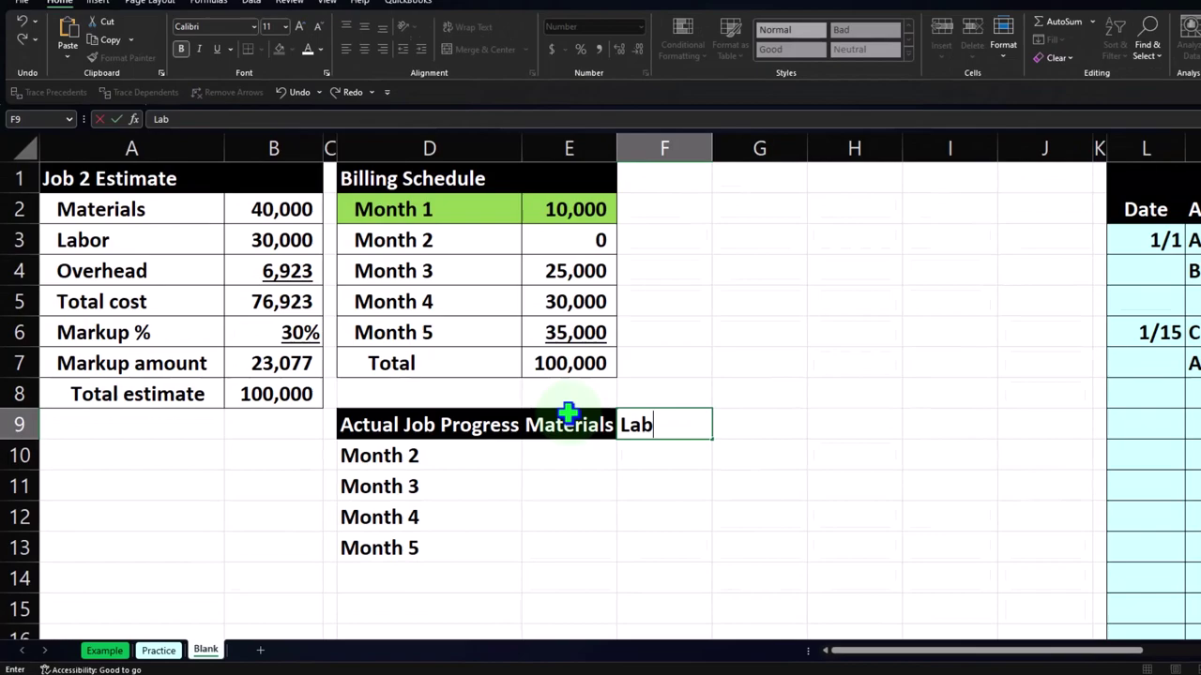
key(Tab)
text(Ove)
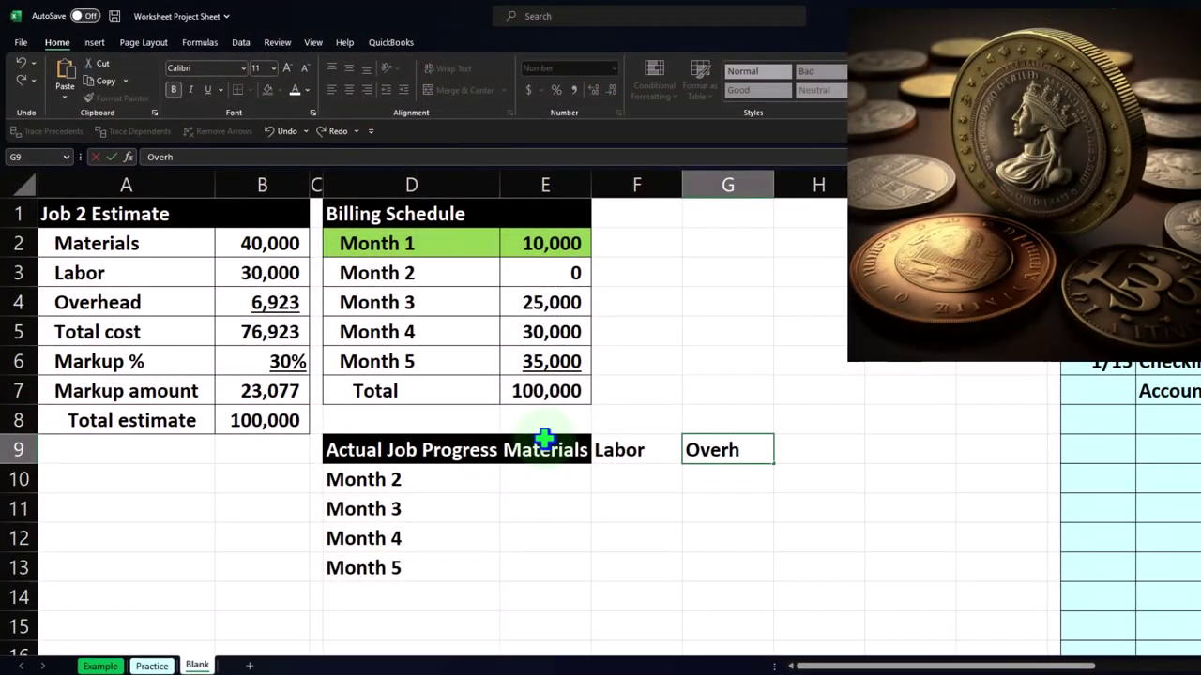
text(rhead)
key(Tab)
text(Total)
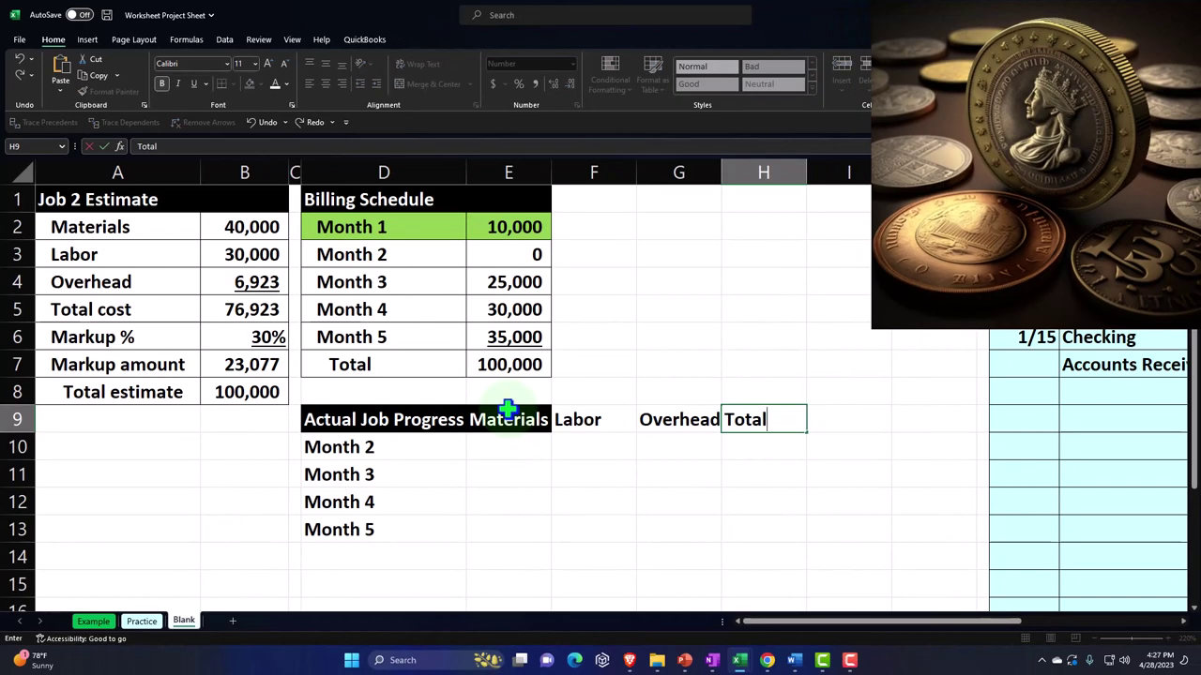
key(Return)
- Format the E9:H9 headings with black fill, white font and centre alignment
drag(498, 423, 731, 416)
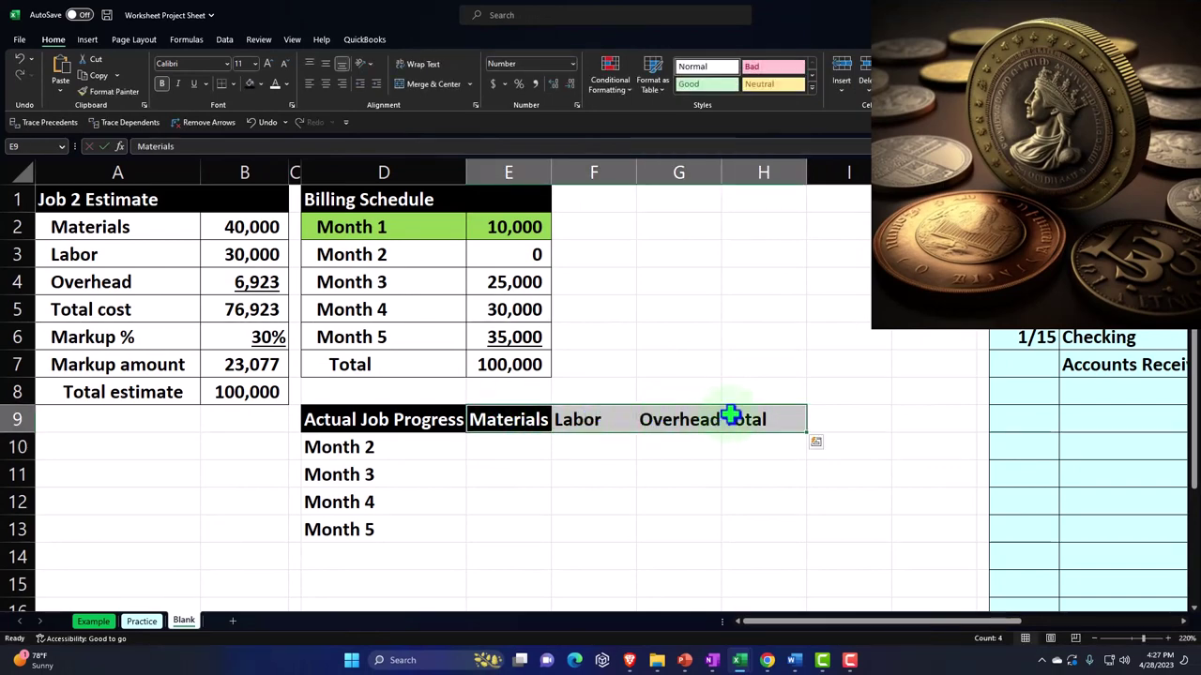
click(249, 83)
click(275, 84)
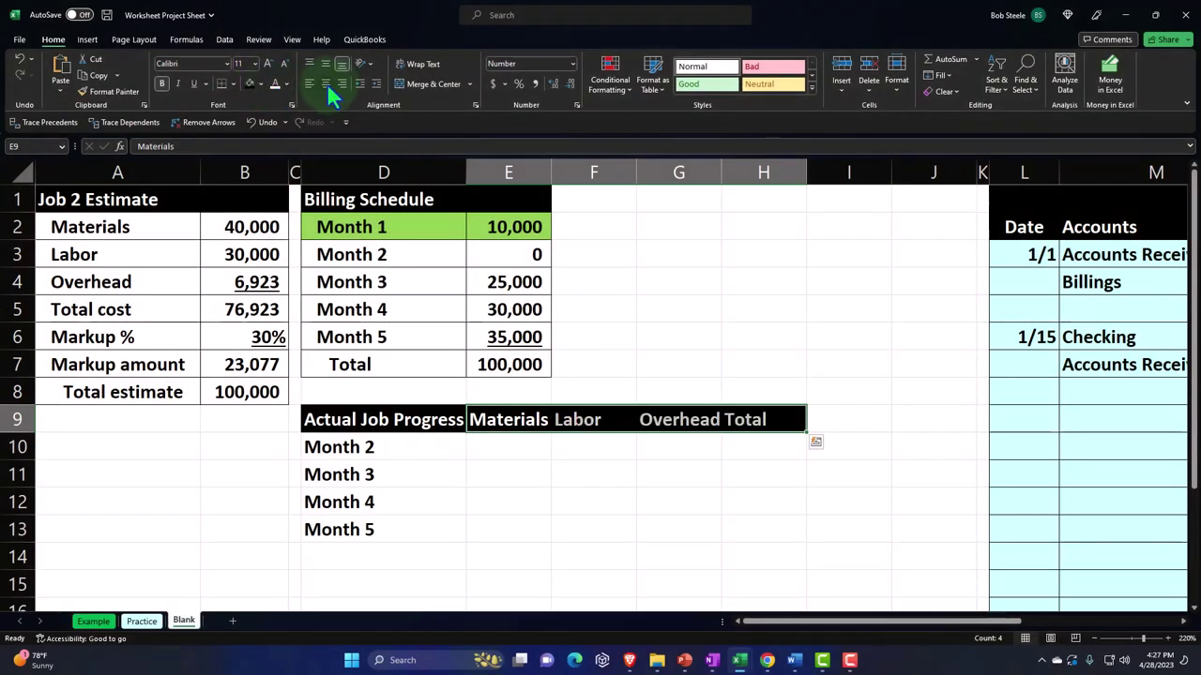
click(326, 83)
click(460, 474)
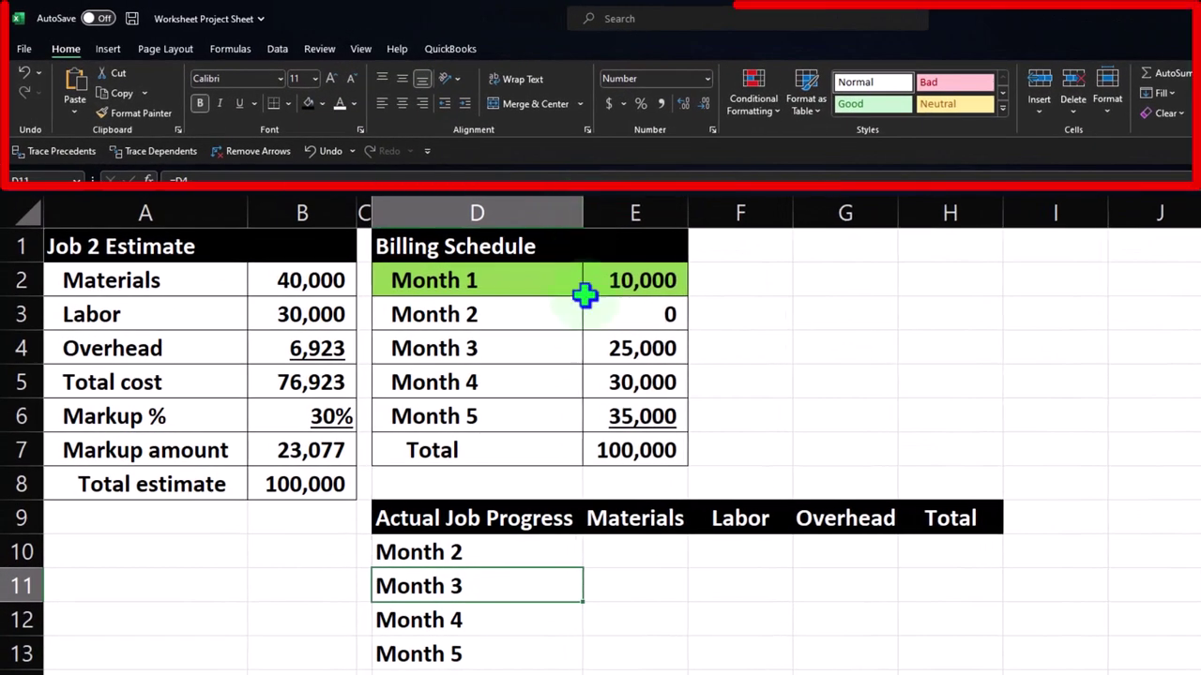
- Enter Month 2 costs: Materials 7,000, Labor 3,000 and Overhead 3,018
click(614, 548)
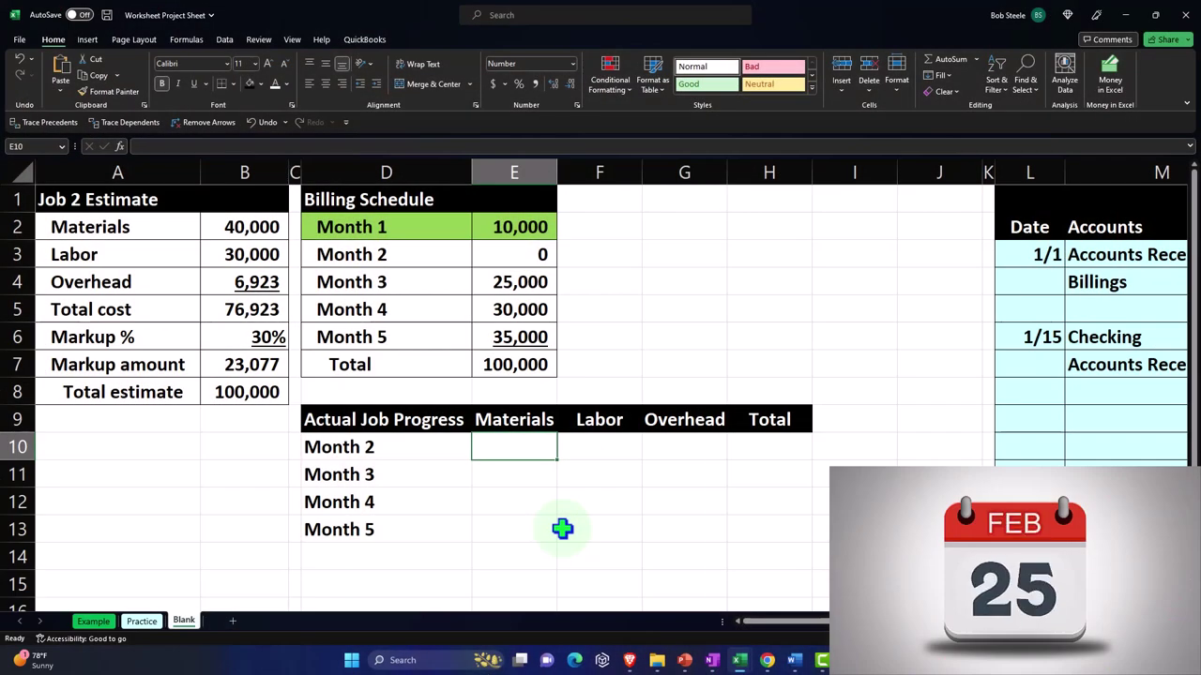
text(7000)
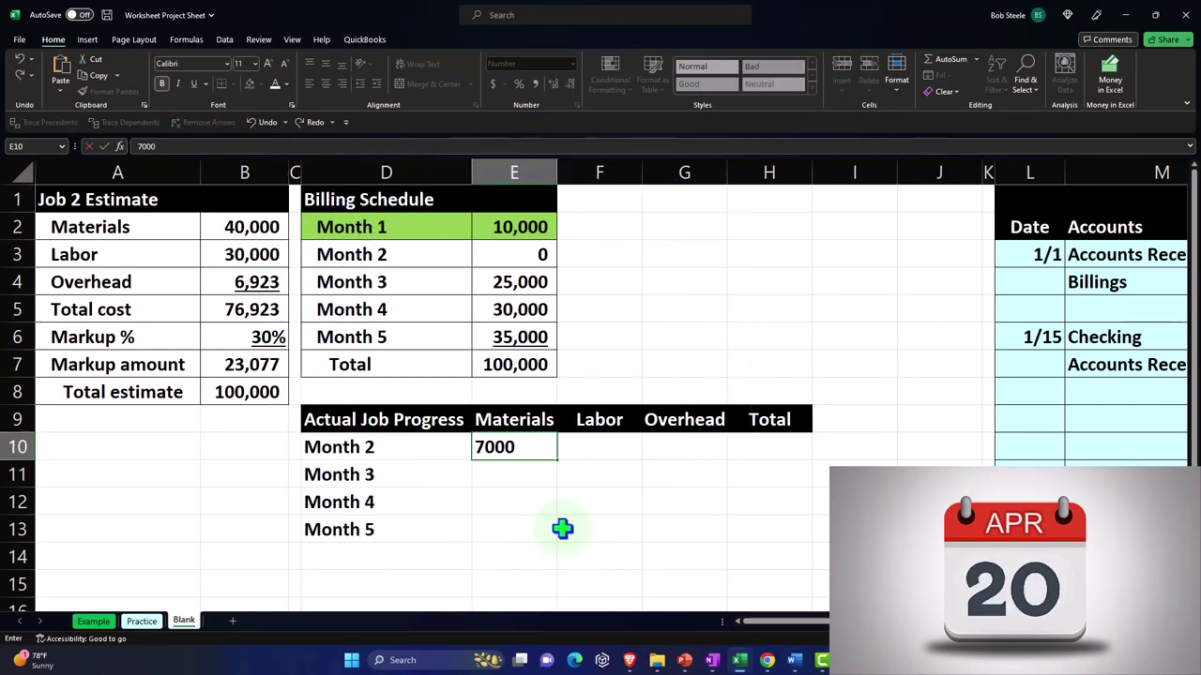
key(Tab)
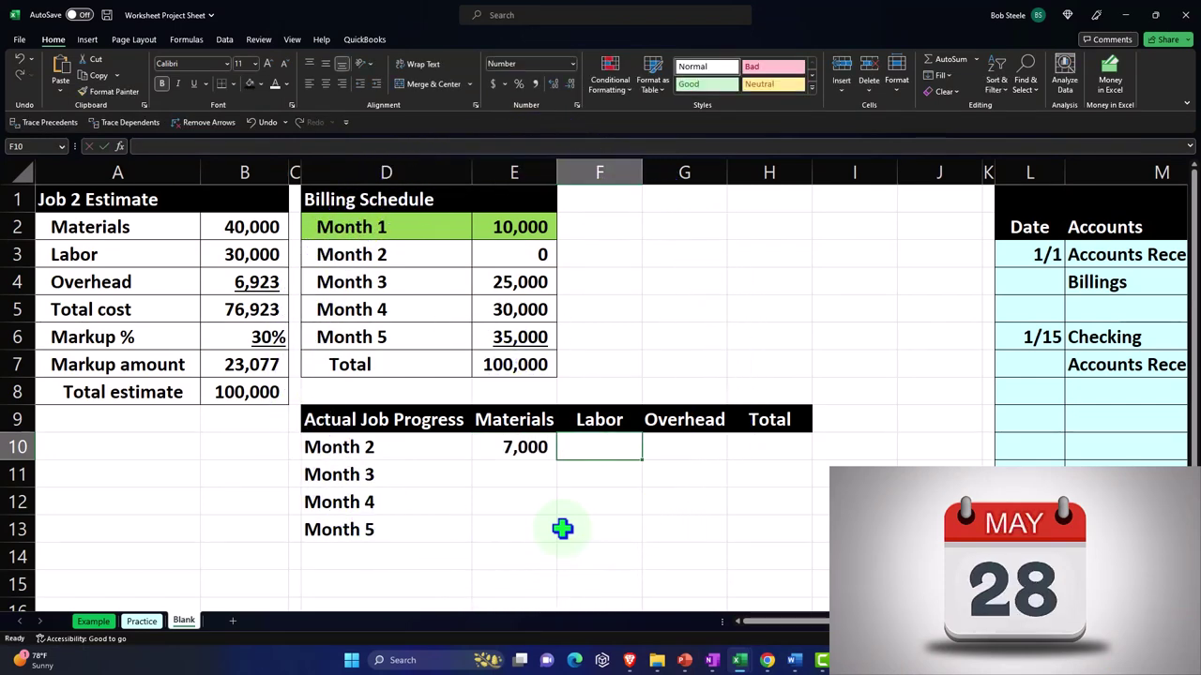
text(3000)
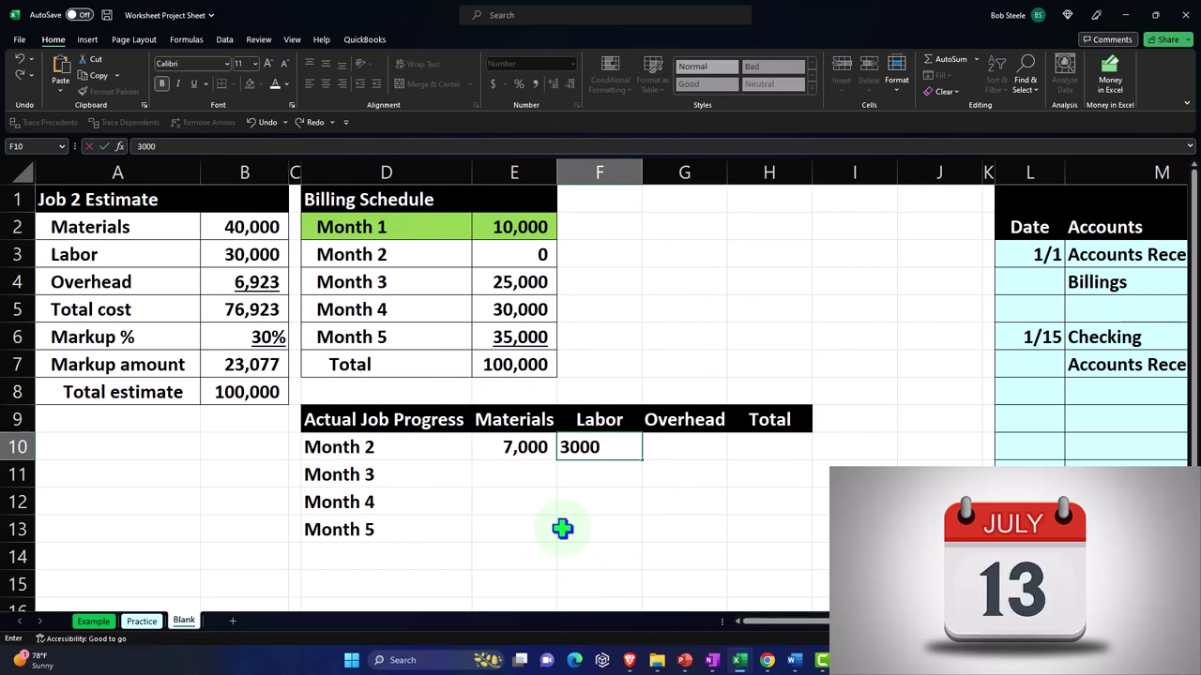
key(Tab)
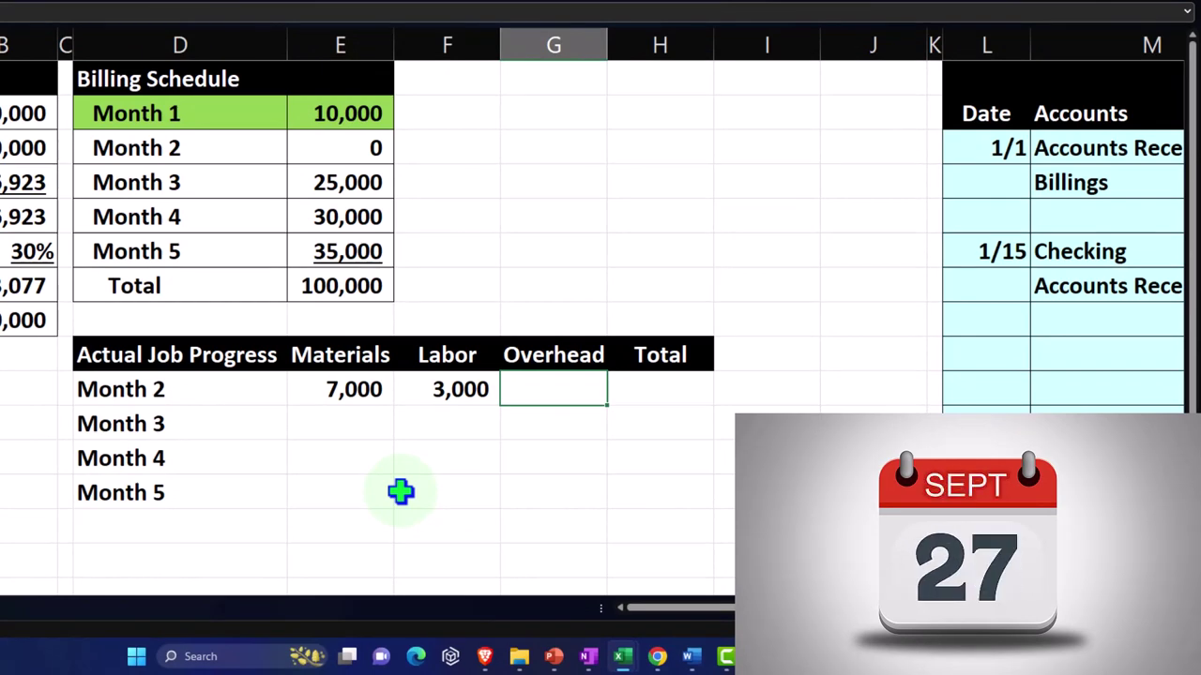
key(F2)
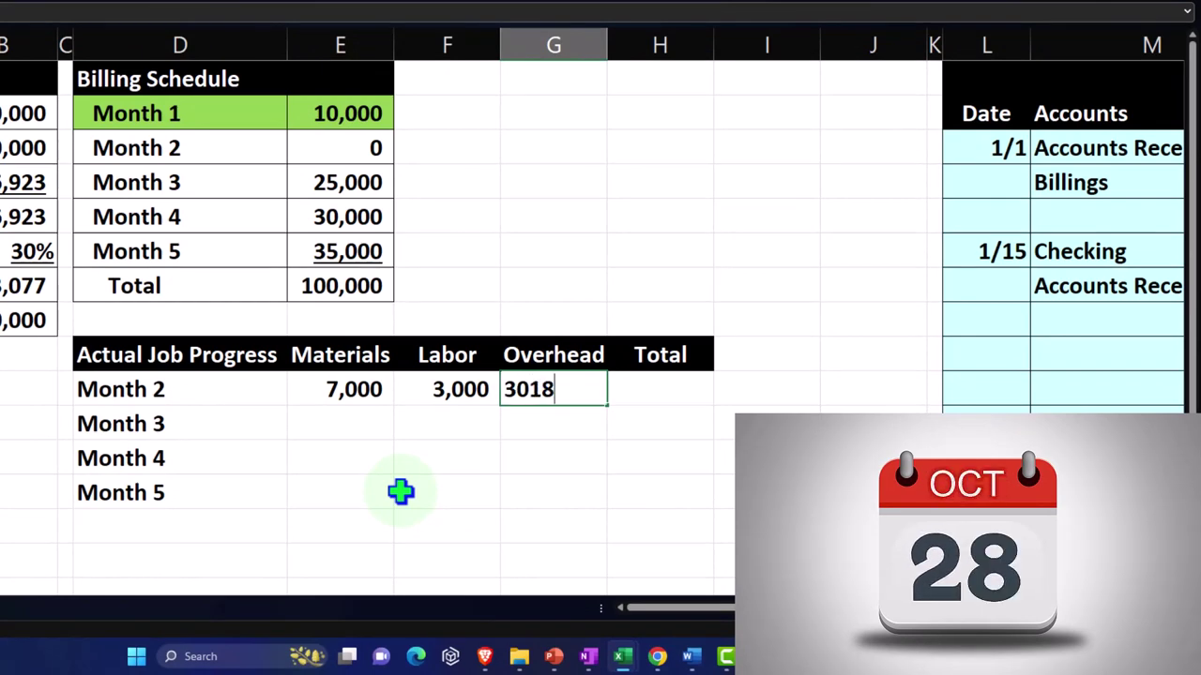
key(Tab)
- Total Month 2 in H10 with =SUM(E10:G10), giving 13,018
text(=sum()
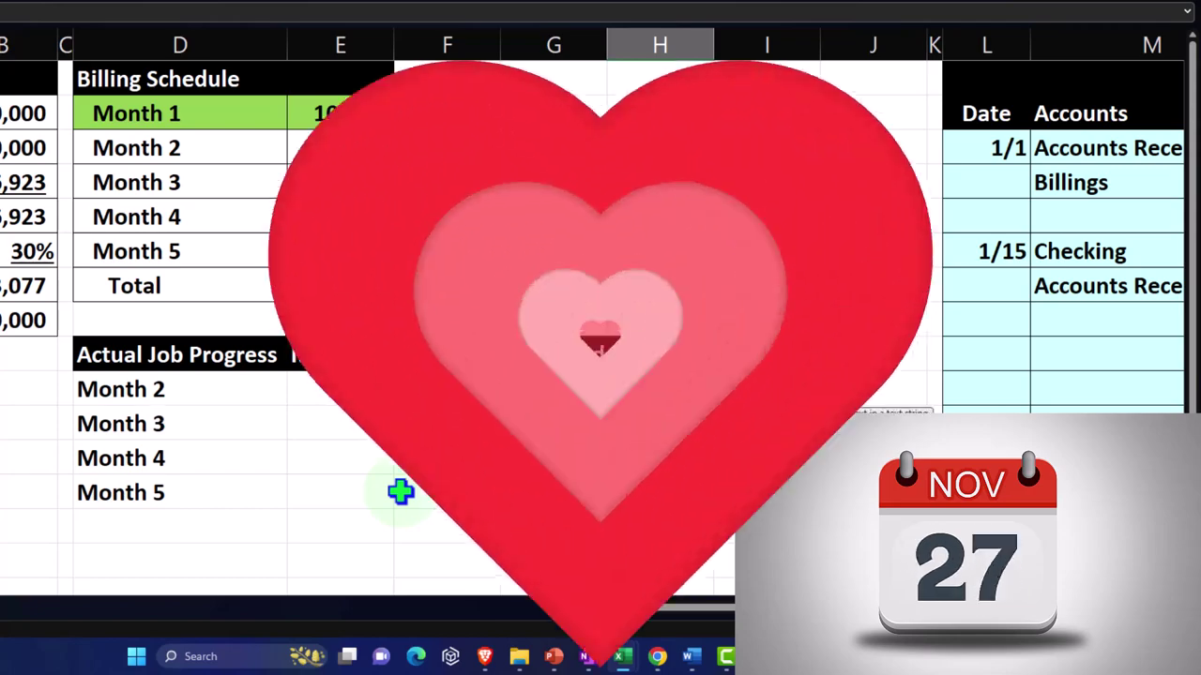
key(Left)
key(shift+Left)
key(shift+Left)
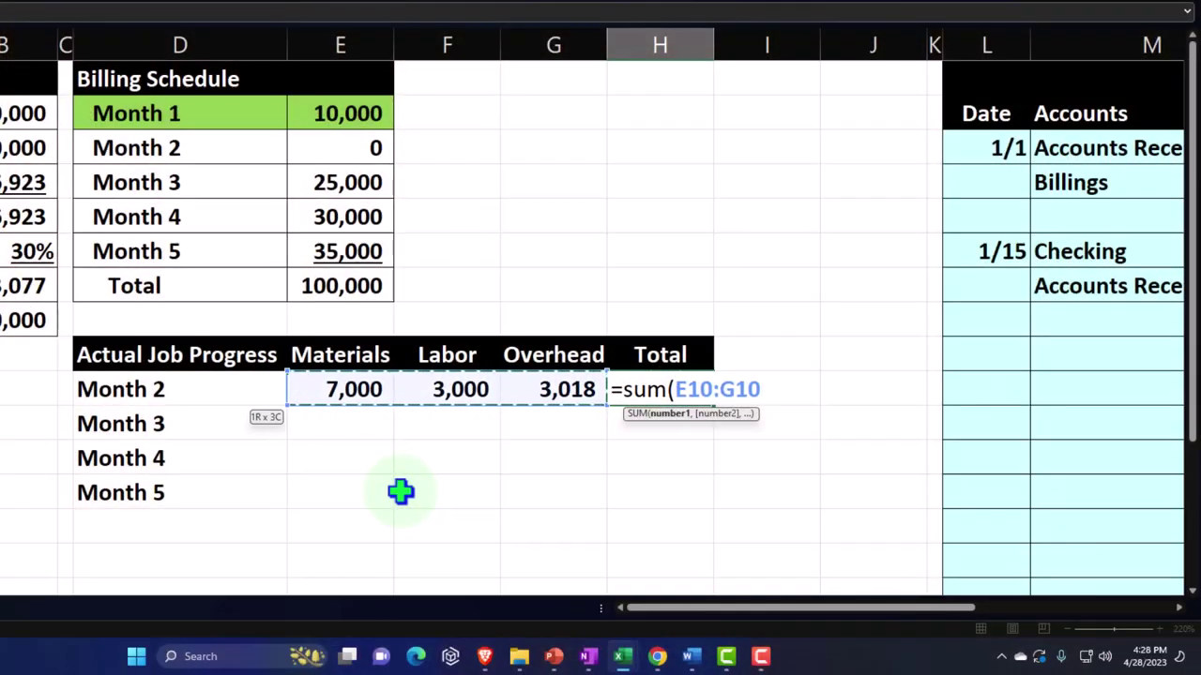
key(Return)
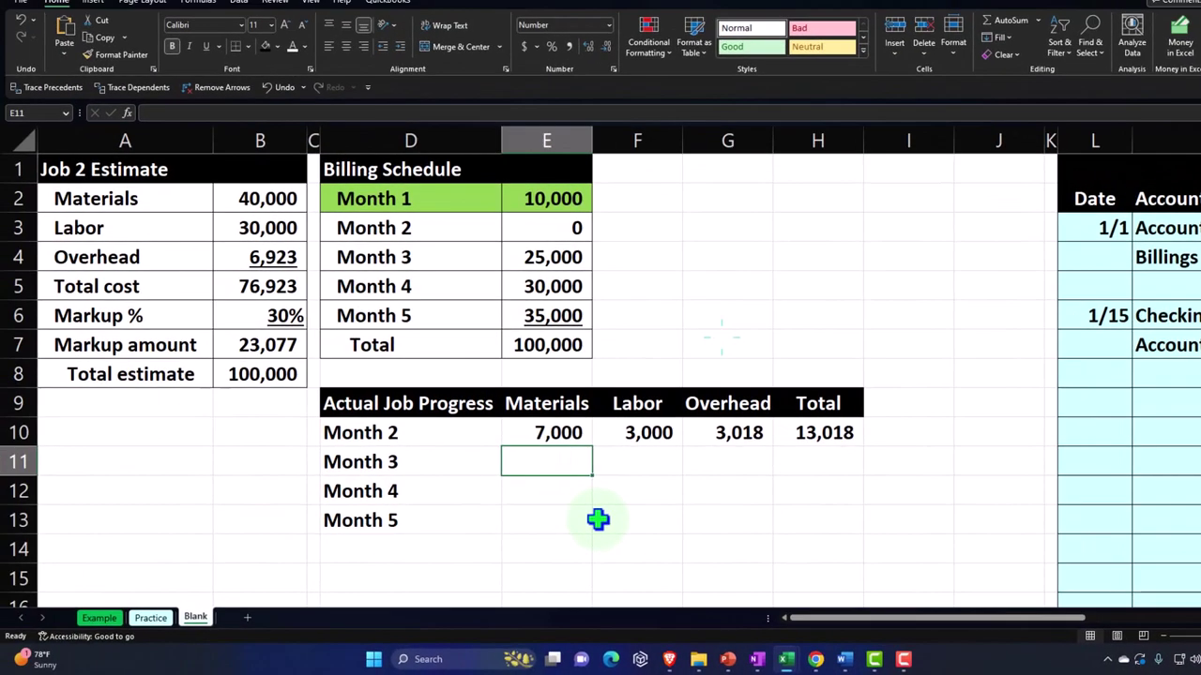
key(Right)
key(Right)
key(Right)
key(Right)
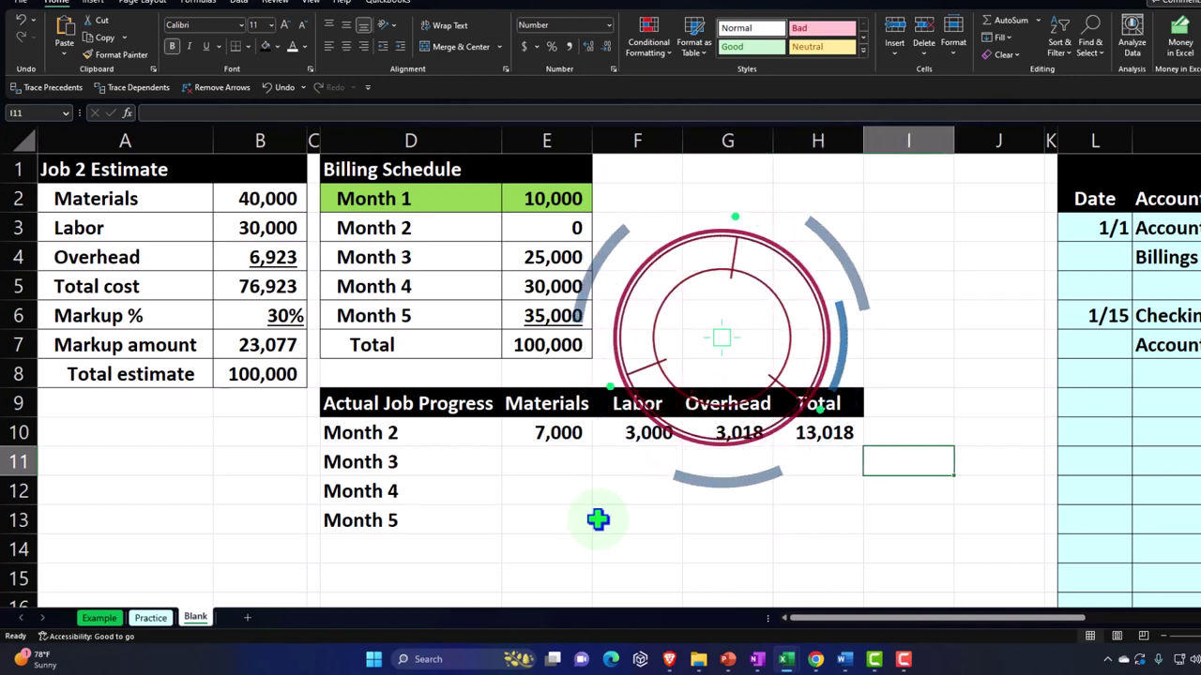
key(Up)
key(Left)
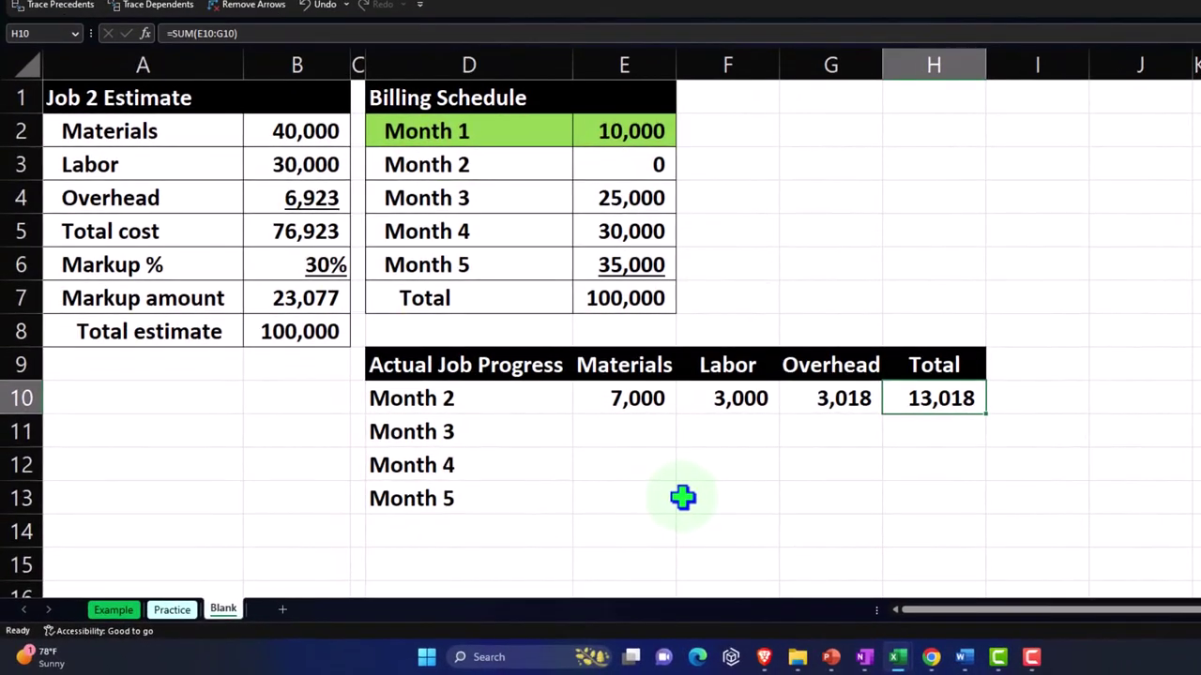
key(Right)
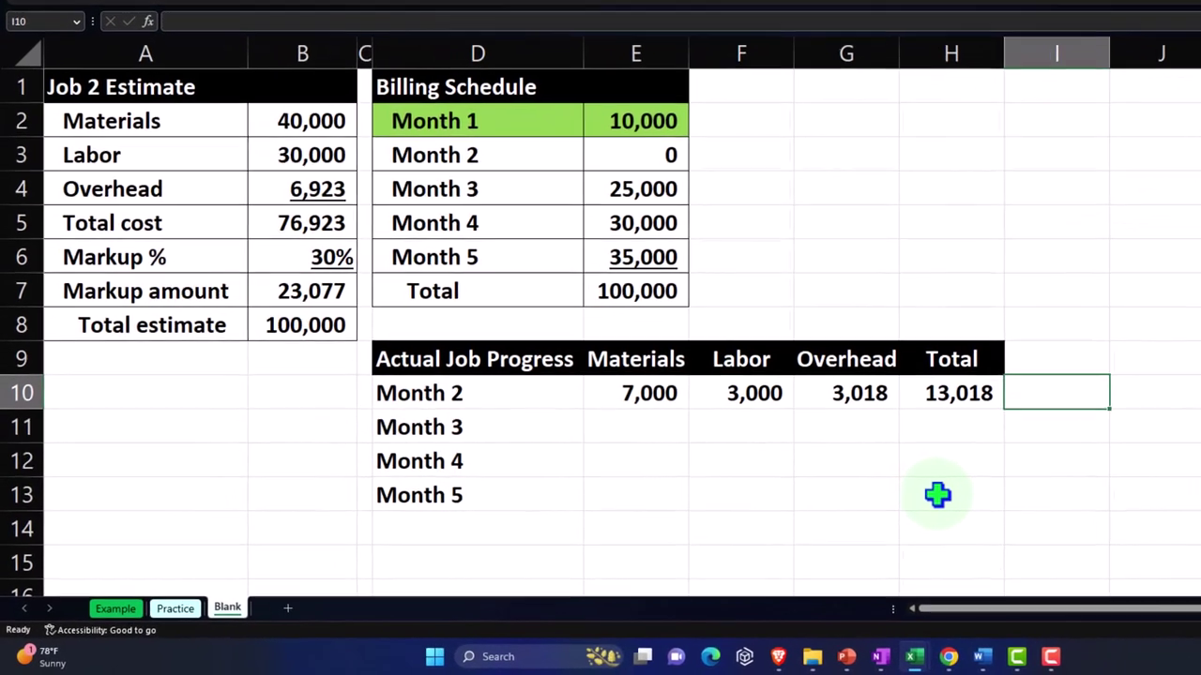
- Enter =H10/B5 in I10 and format the result as a percentage
text(=)
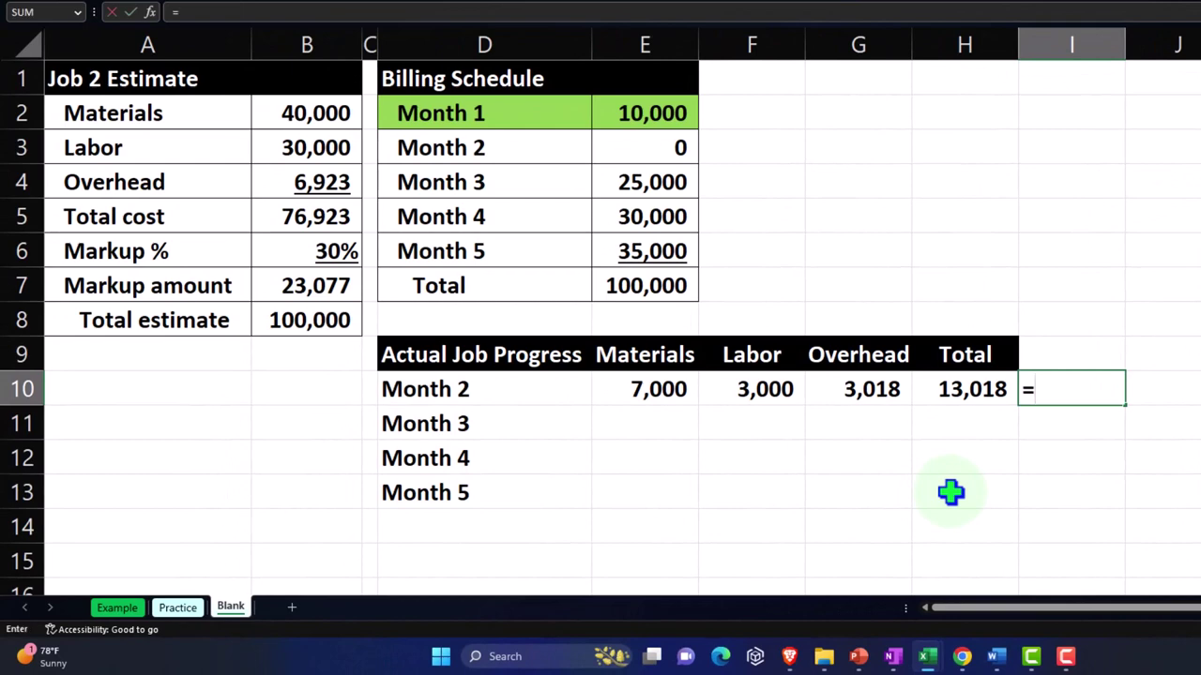
key(Left)
text(/)
key(Left)
key(Left)
key(Left)
key(Left)
key(Left)
key(Left)
key(Left)
key(Up)
key(Up)
key(Up)
key(Up)
key(Up)
key(Return)
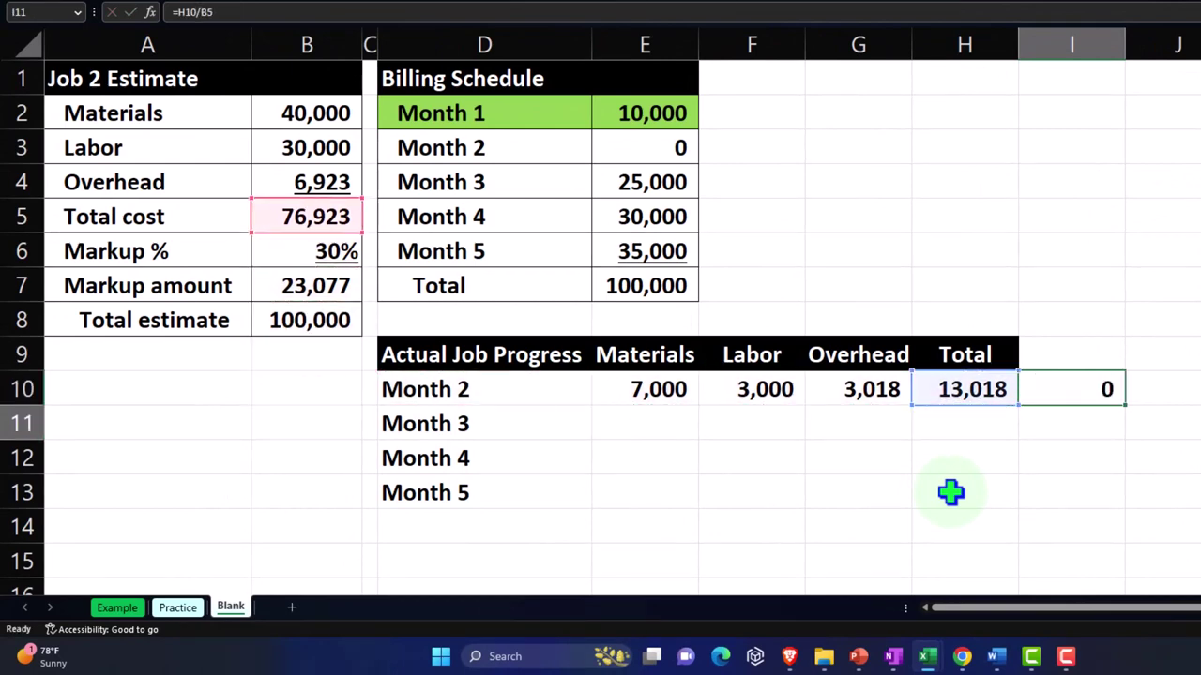
key(Up)
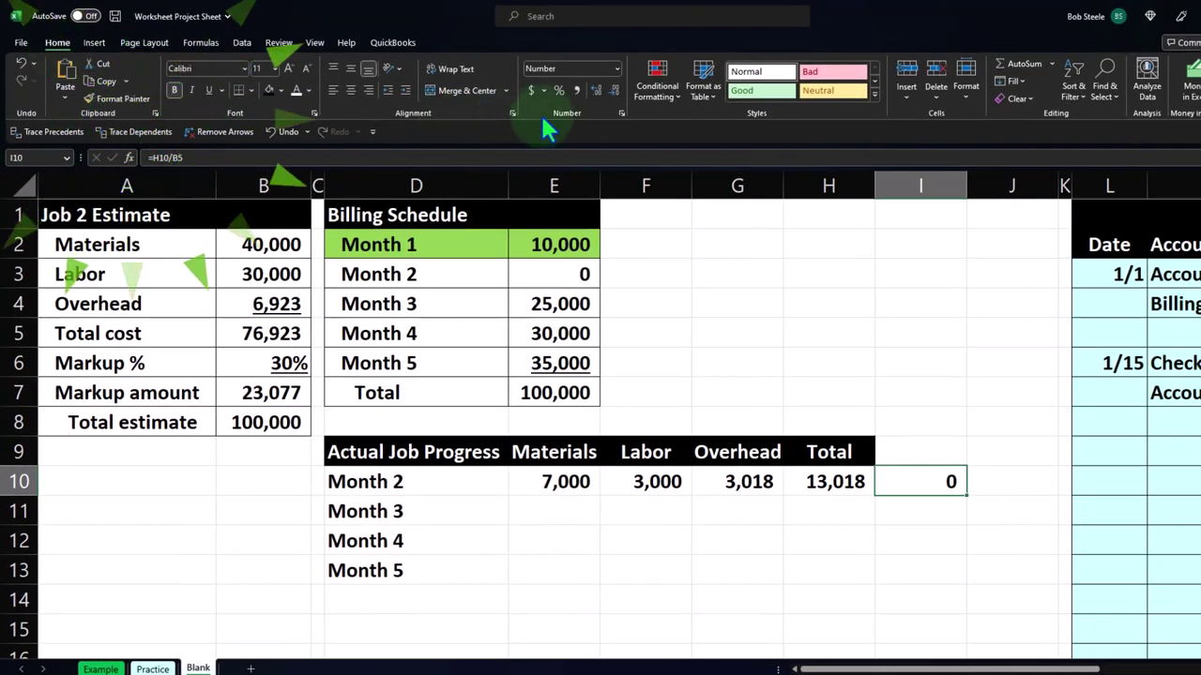
click(559, 91)
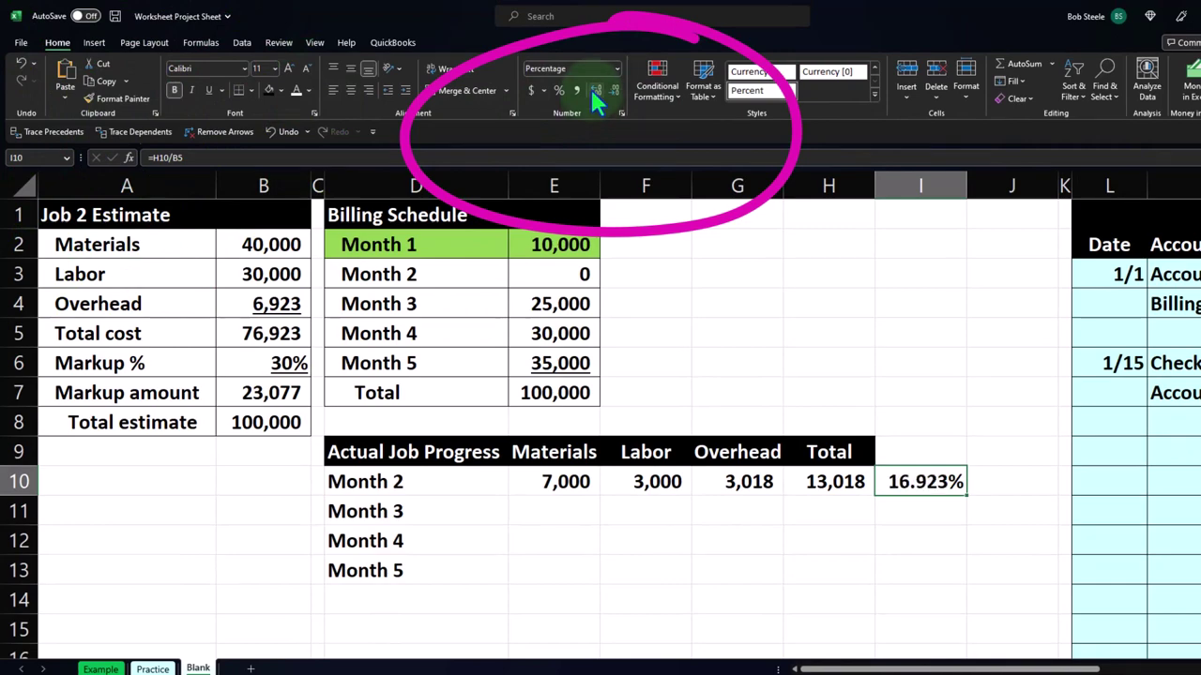
- Add a '% Complete' header in I9 with black fill and white text, and widen column I
click(905, 460)
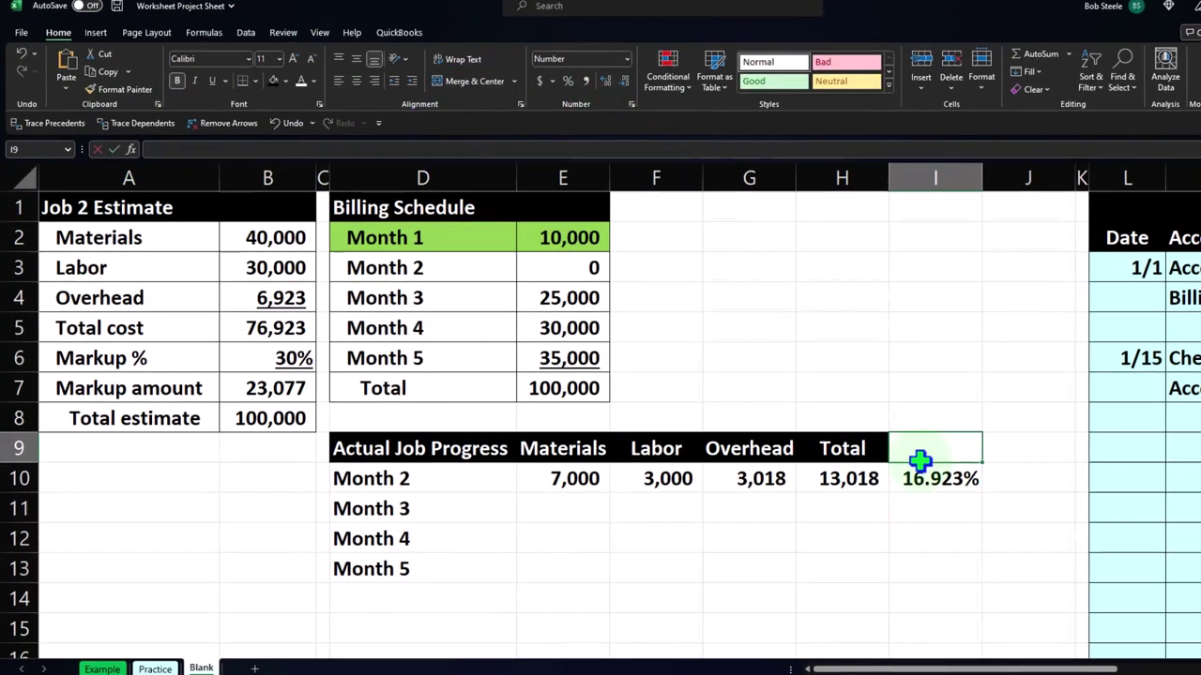
text(% Comp)
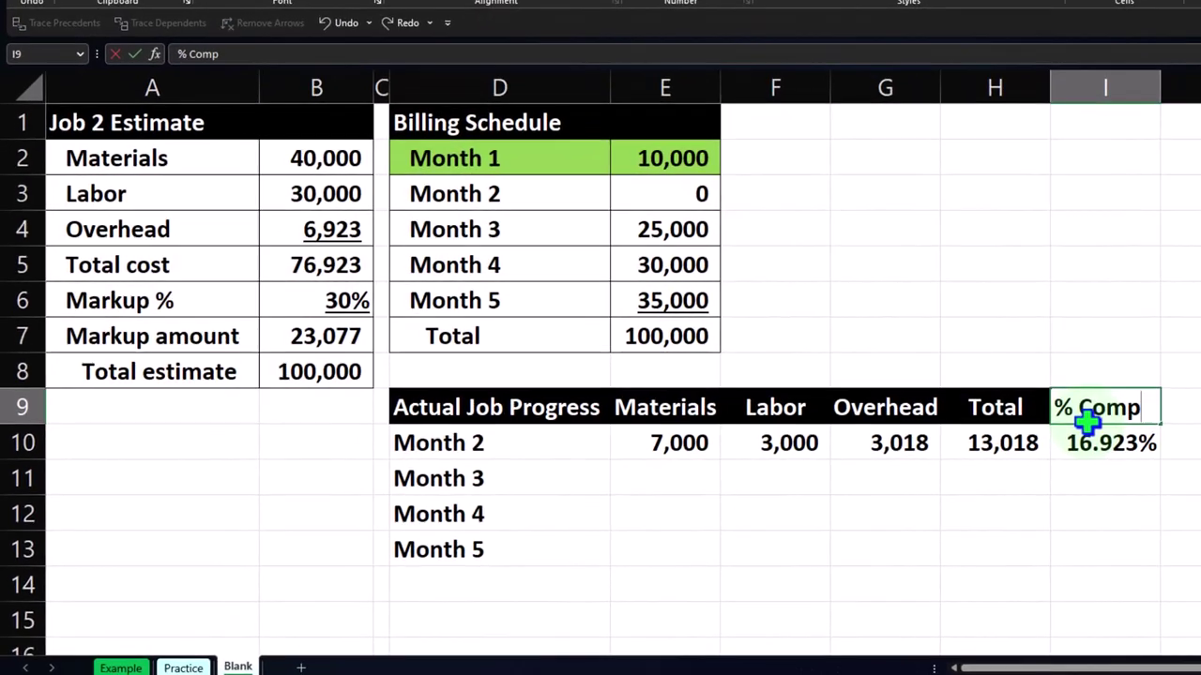
text(lete)
key(Return)
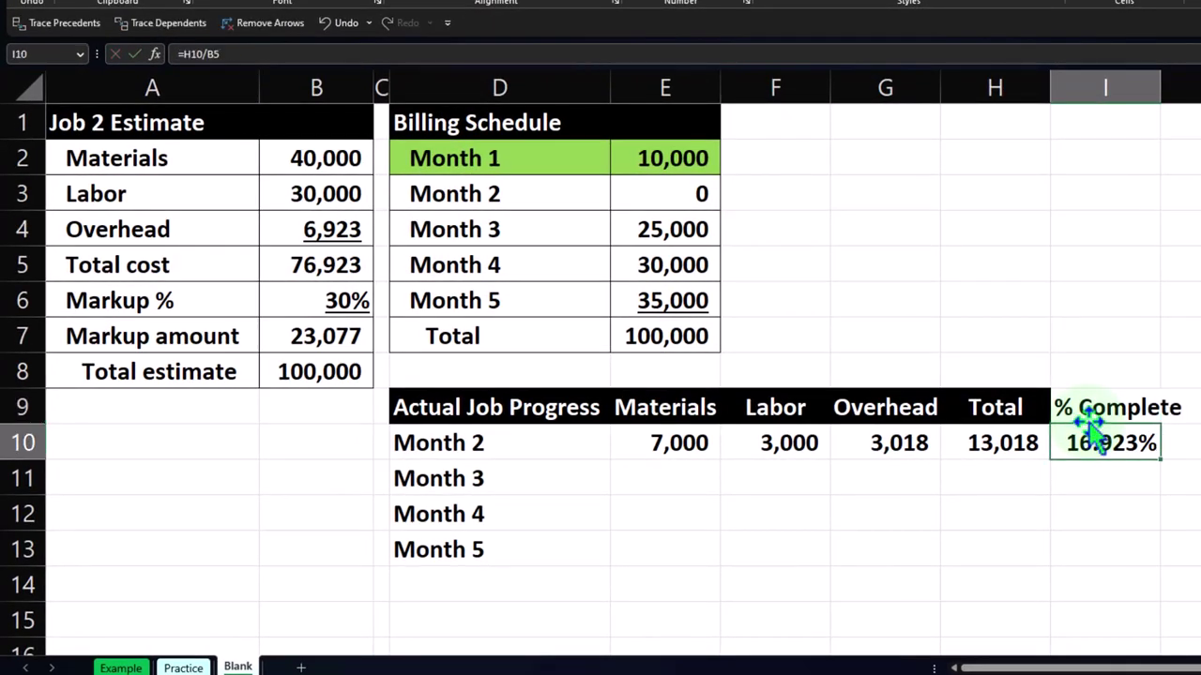
click(1088, 410)
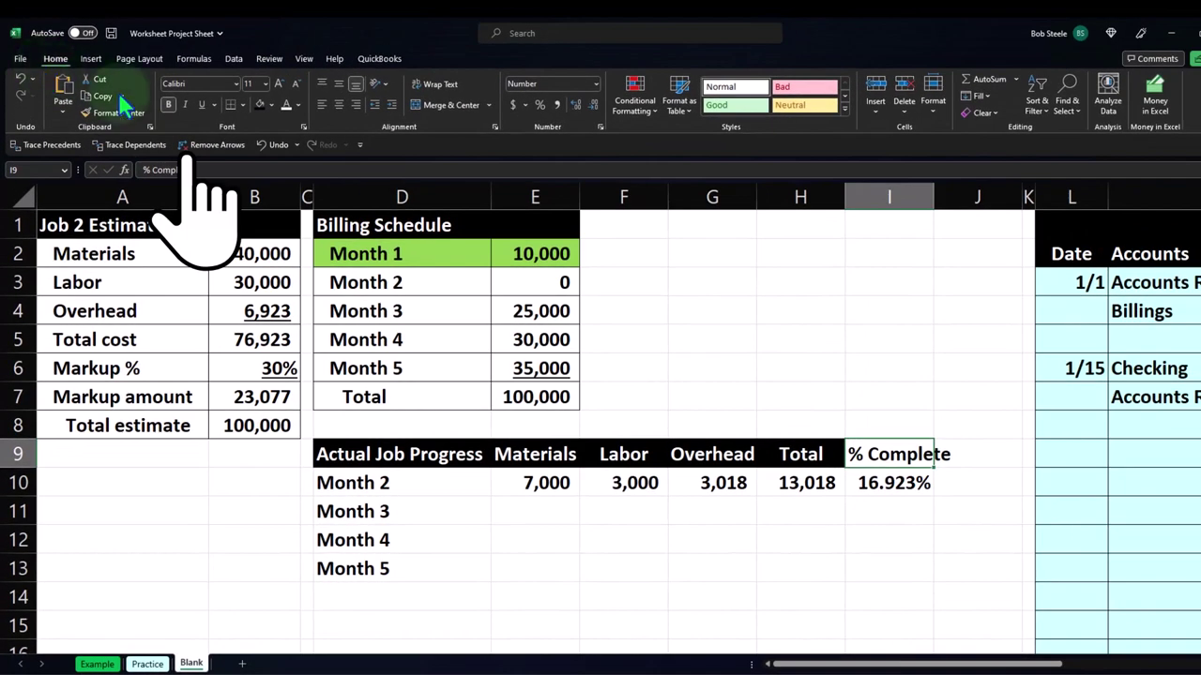
click(259, 104)
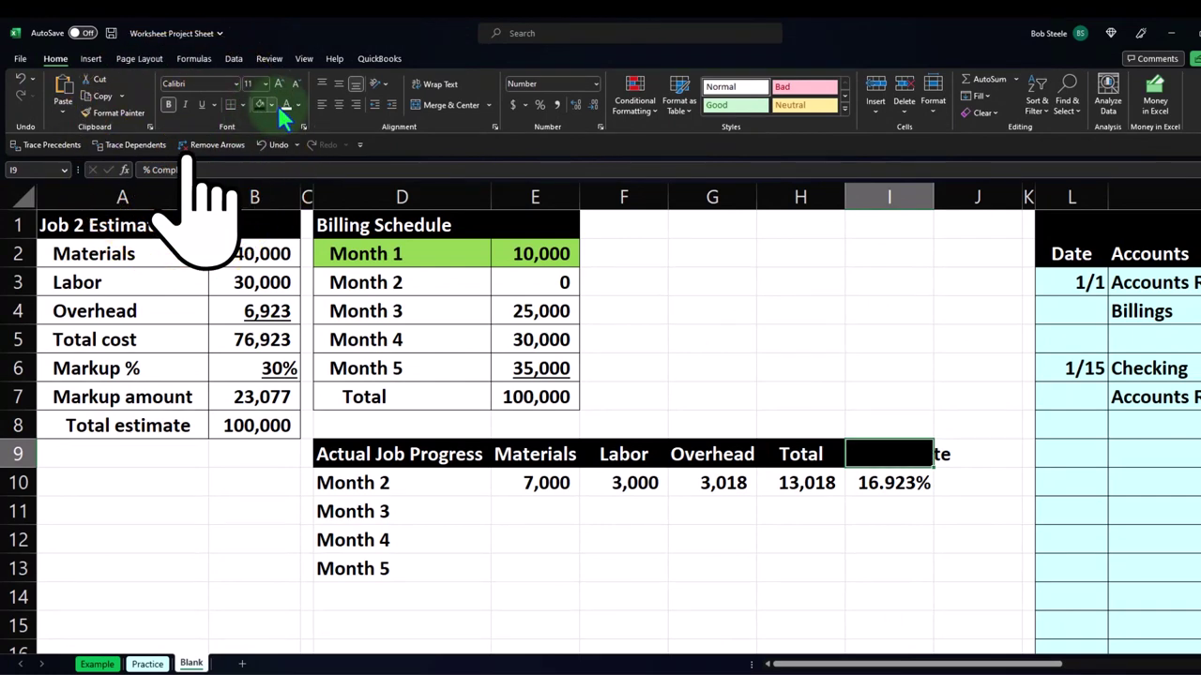
click(286, 105)
click(877, 538)
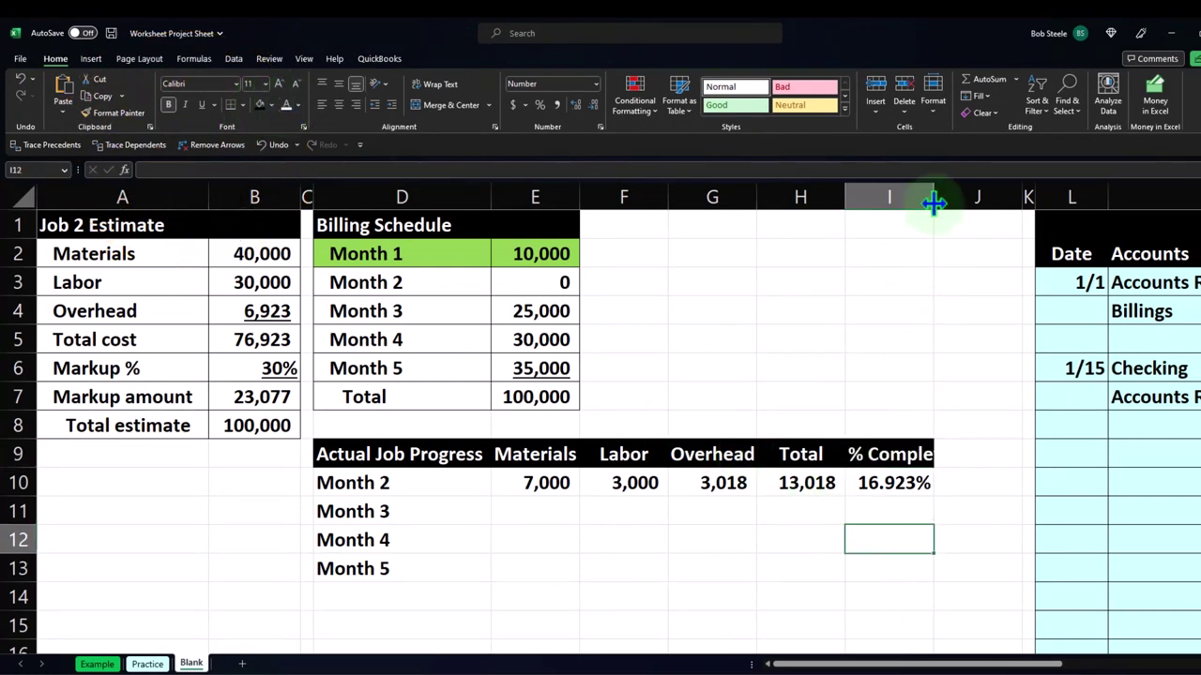
drag(933, 202, 957, 201)
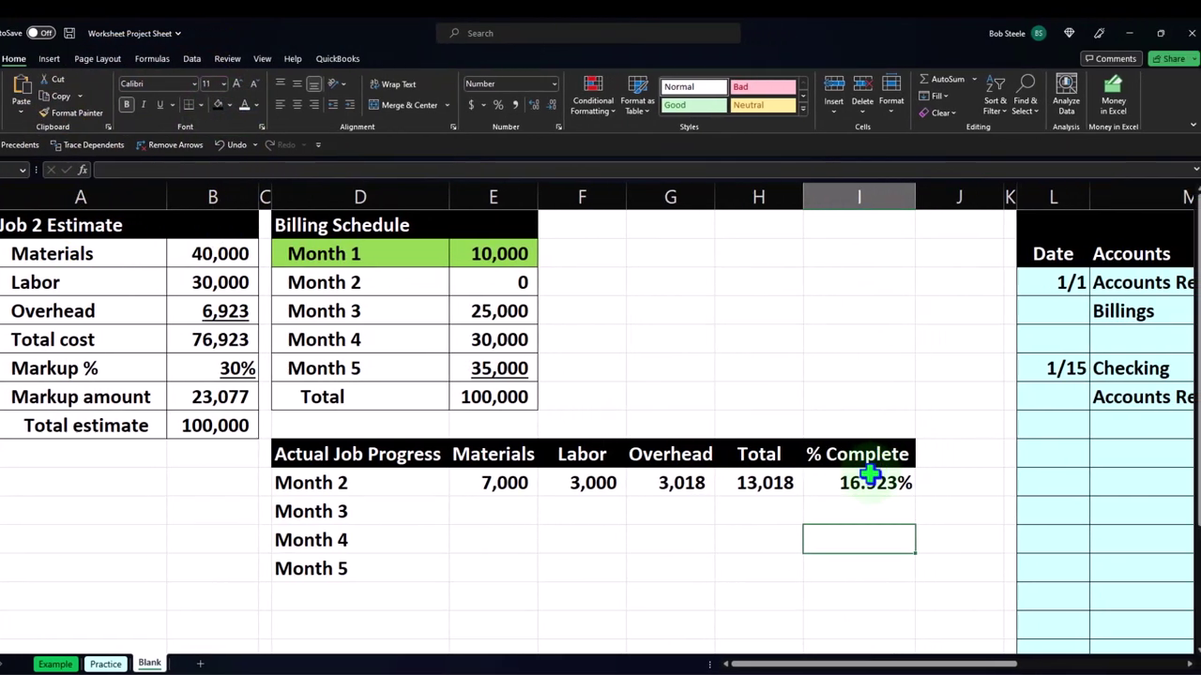
- Add two decimal places so the ratio shows 16.92342%, then begin the Revenue header in J9
click(868, 476)
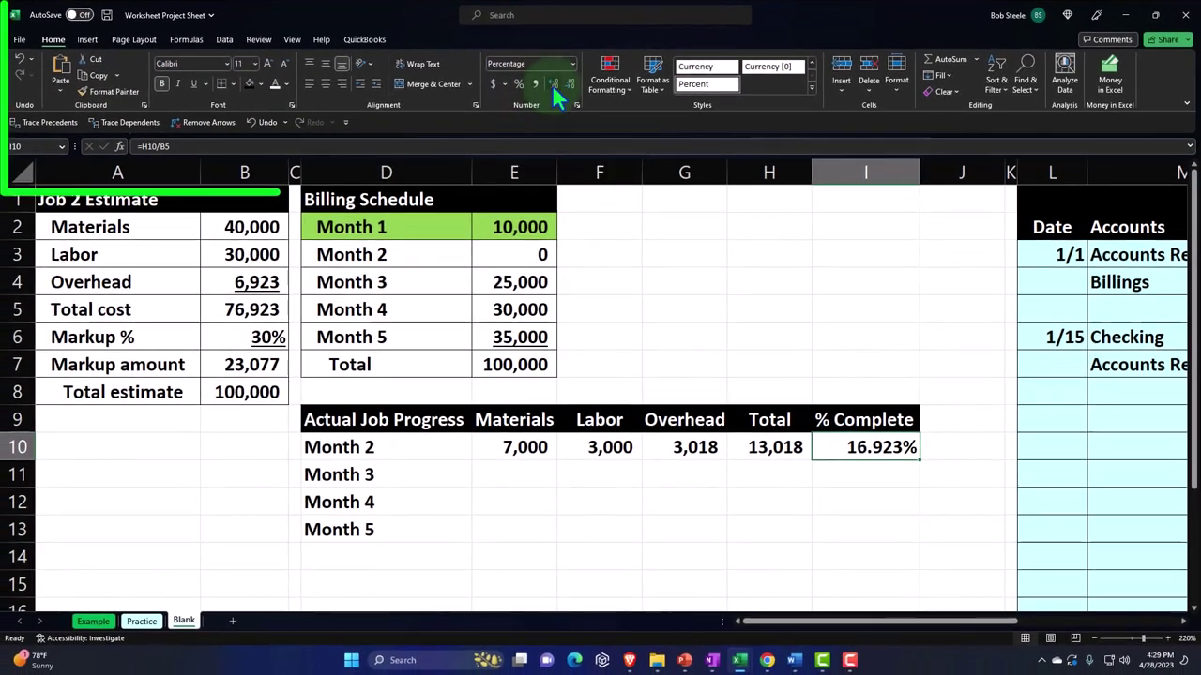
click(525, 104)
click(552, 84)
click(942, 422)
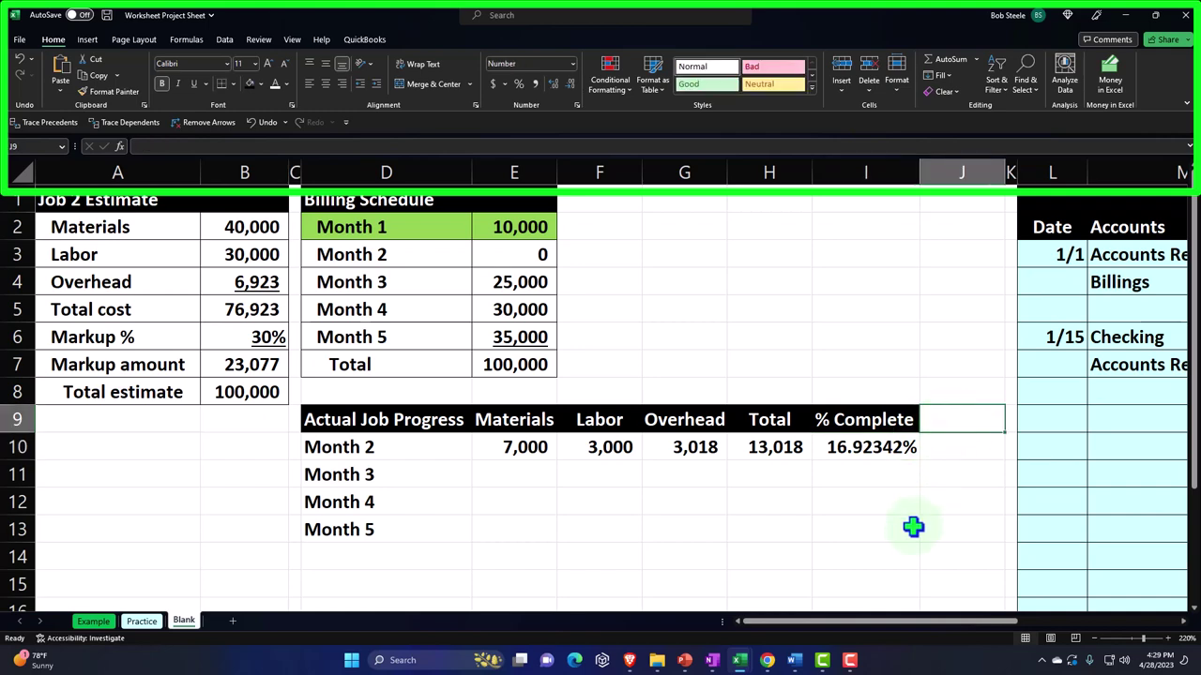
text(Reve)
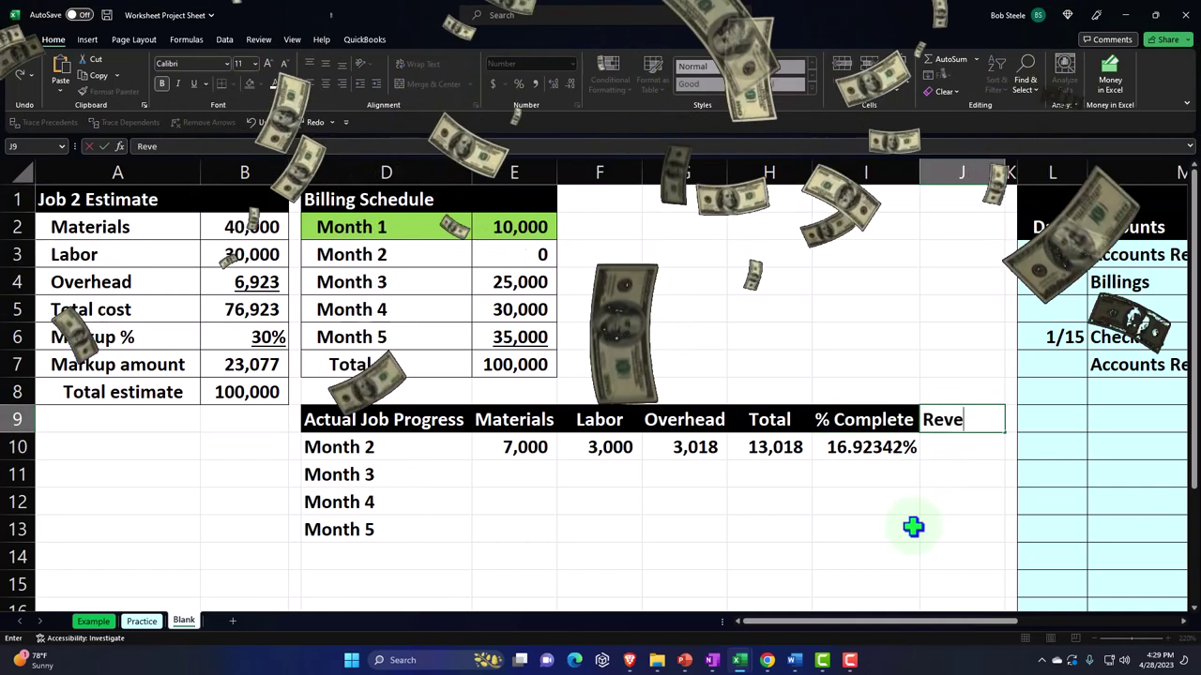
text(nue)
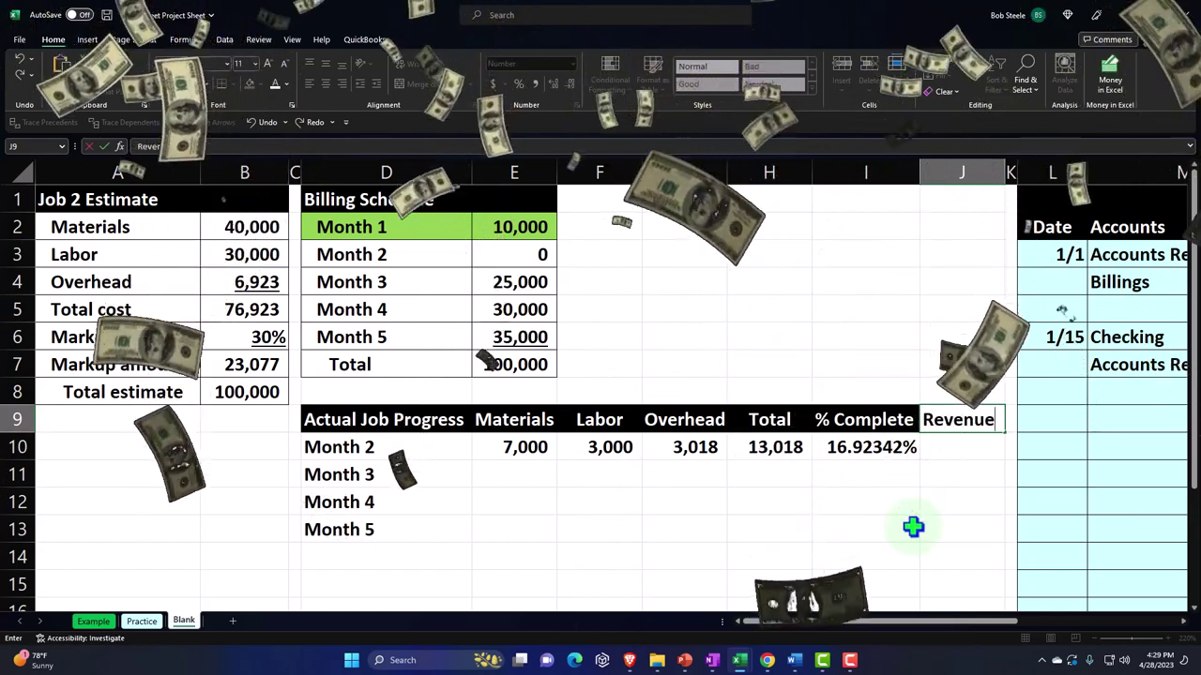
- Correct the J9 header to 'Revenue' with 'Recognize' beneath it
key(BackSpace)
key(BackSpace)
key(BackSpace)
key(BackSpace)
key(BackSpace)
key(BackSpace)
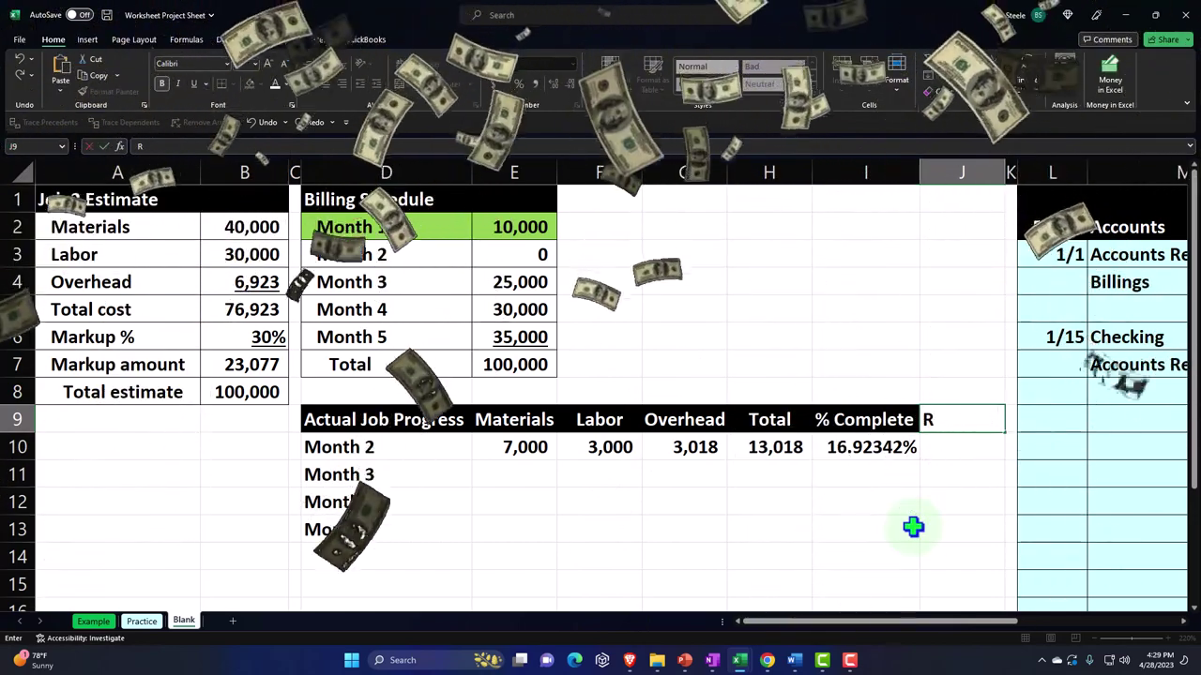
text(ev)
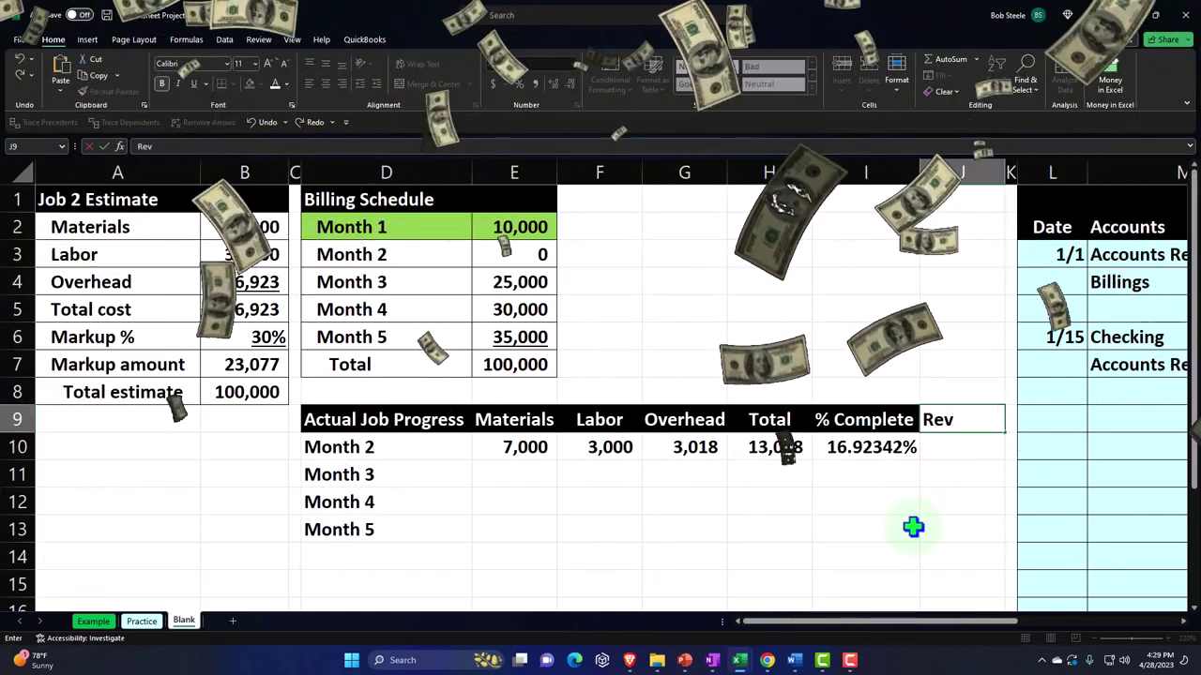
text(enue)
key(Return)
text(Reco)
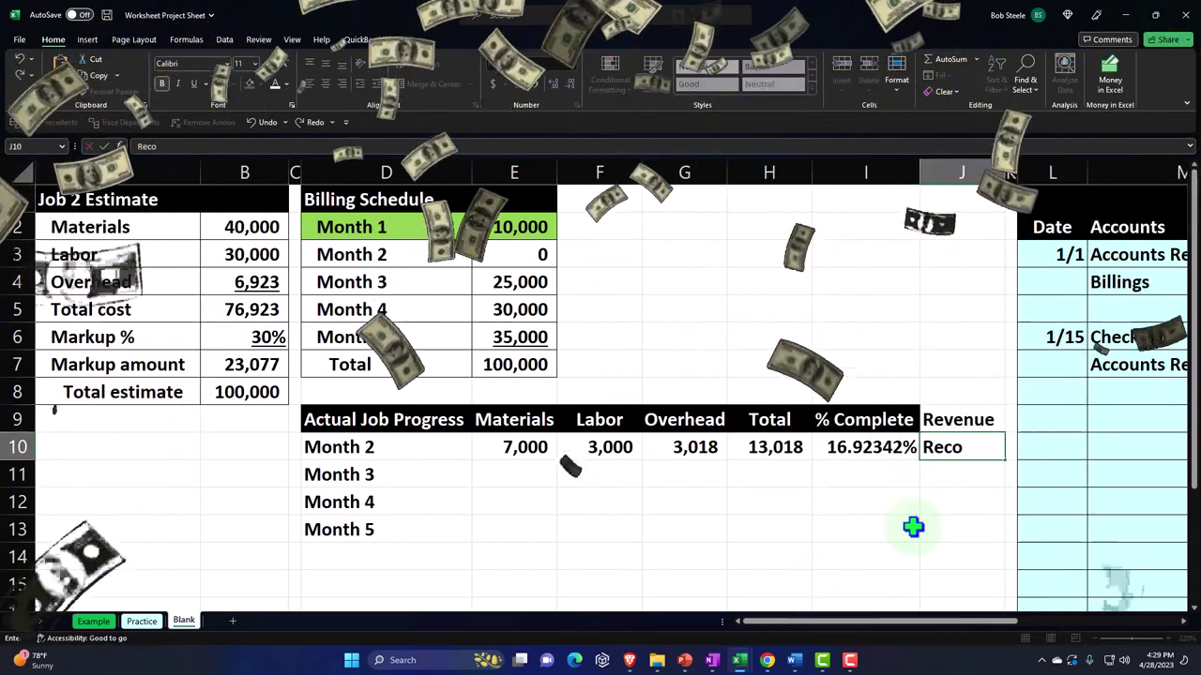
text(gnize)
key(Return)
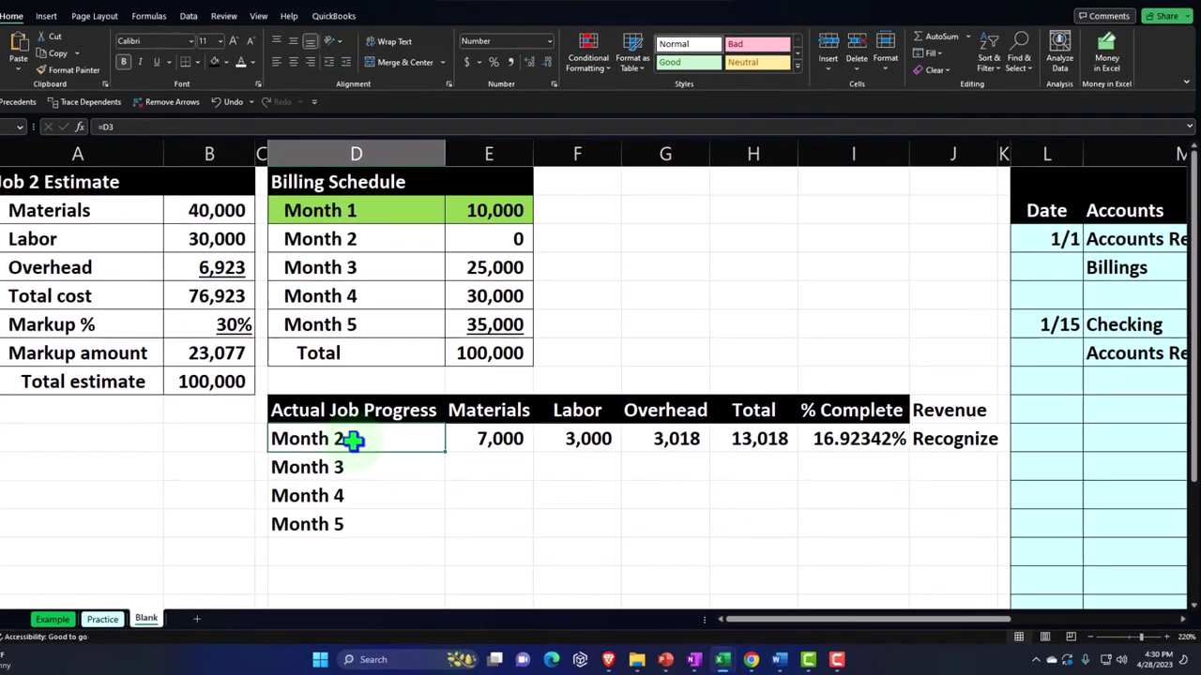
- Move the month rows down one row and fill the Revenue heading cells and the row above black
drag(382, 449, 853, 524)
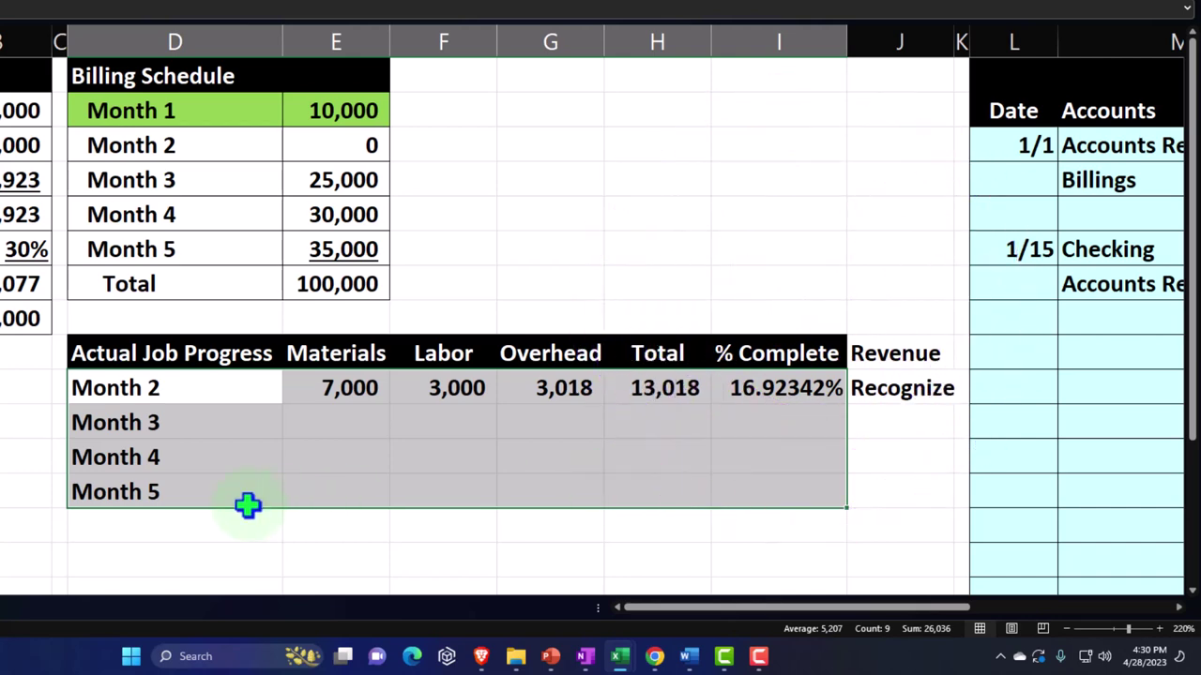
drag(246, 511, 246, 545)
drag(214, 352, 785, 381)
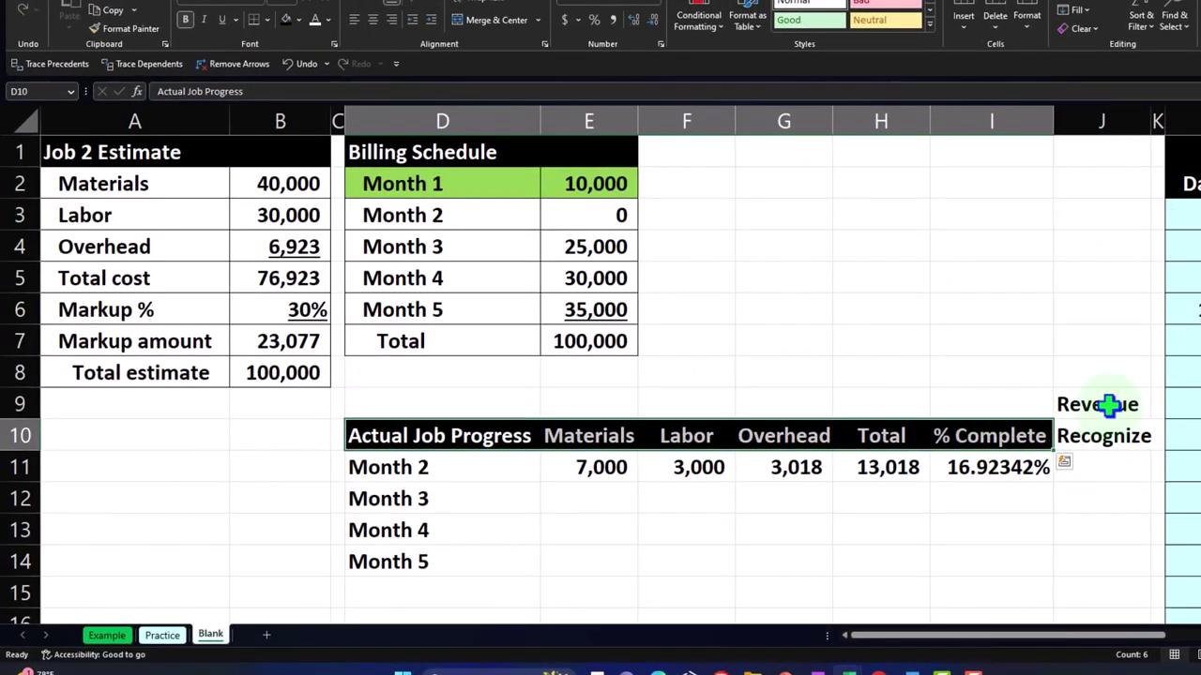
drag(1109, 404, 1098, 436)
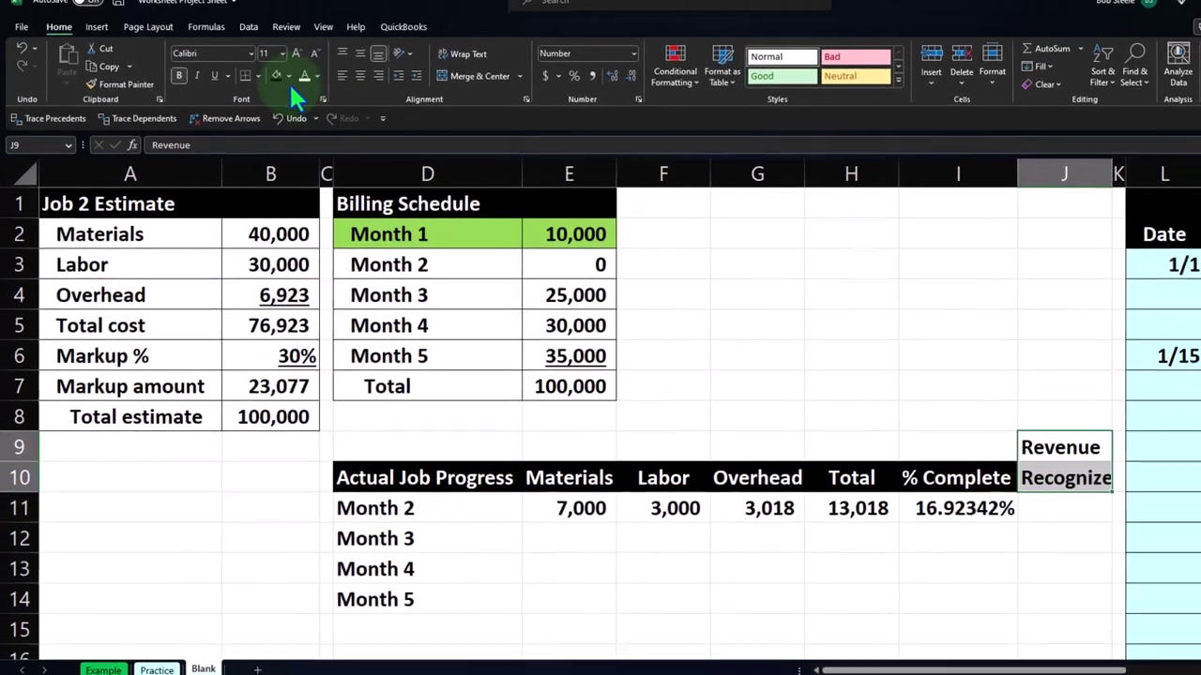
click(285, 21)
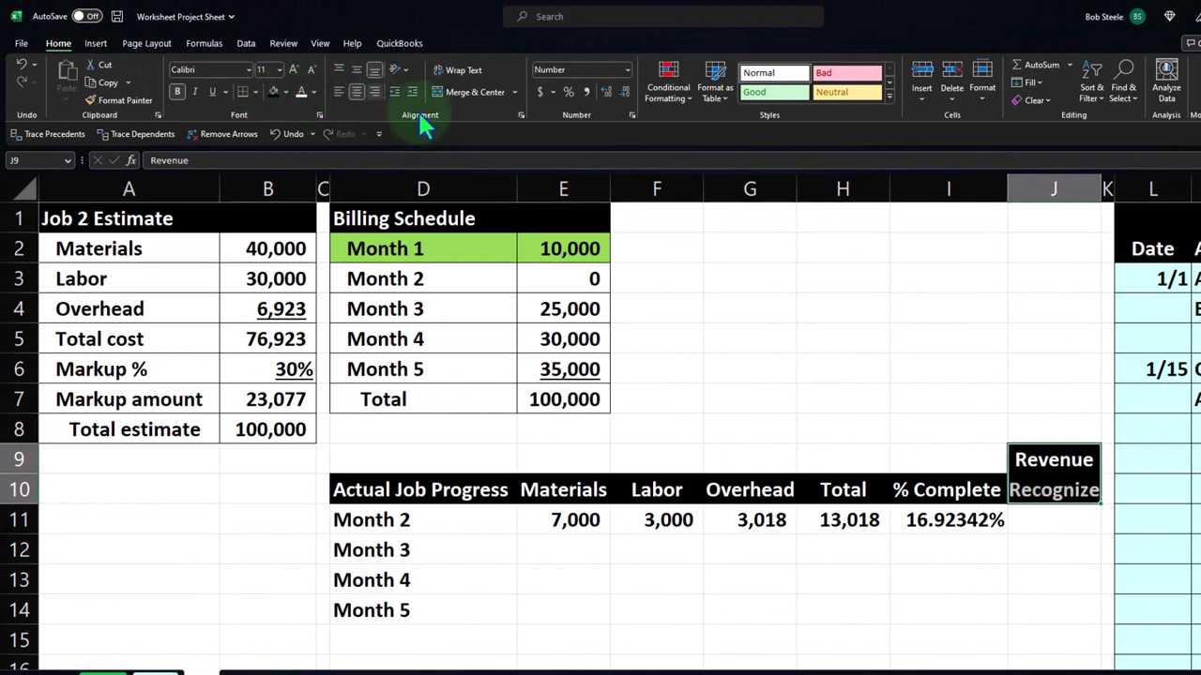
drag(450, 453, 912, 449)
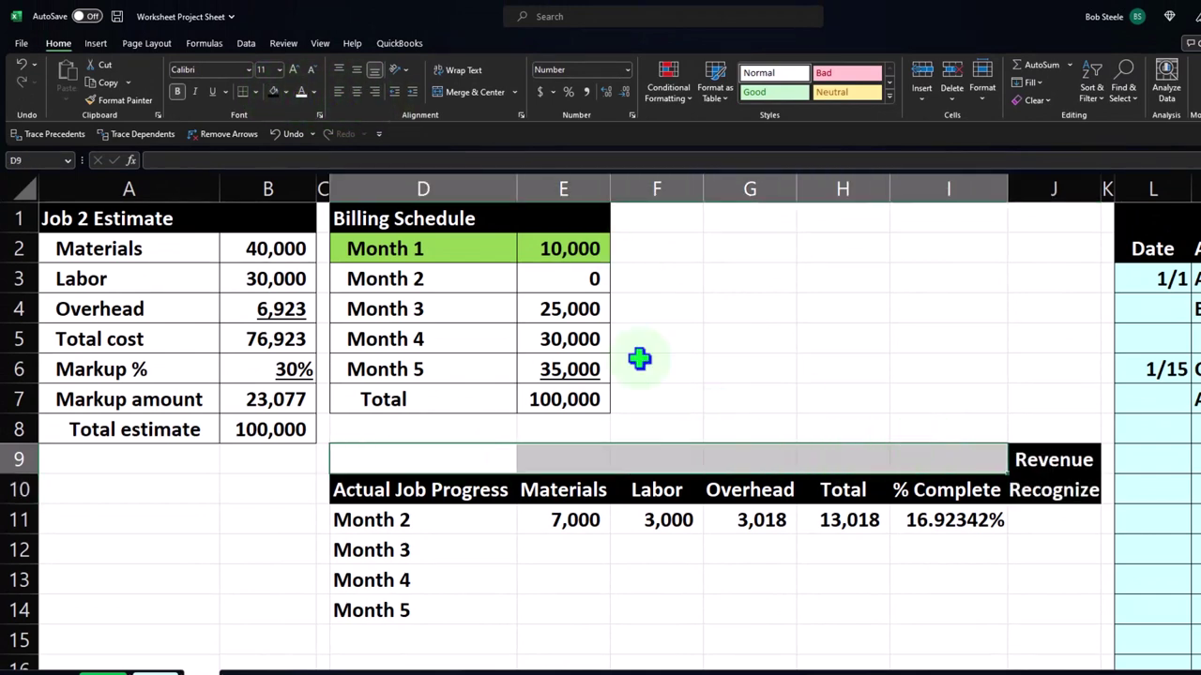
click(274, 91)
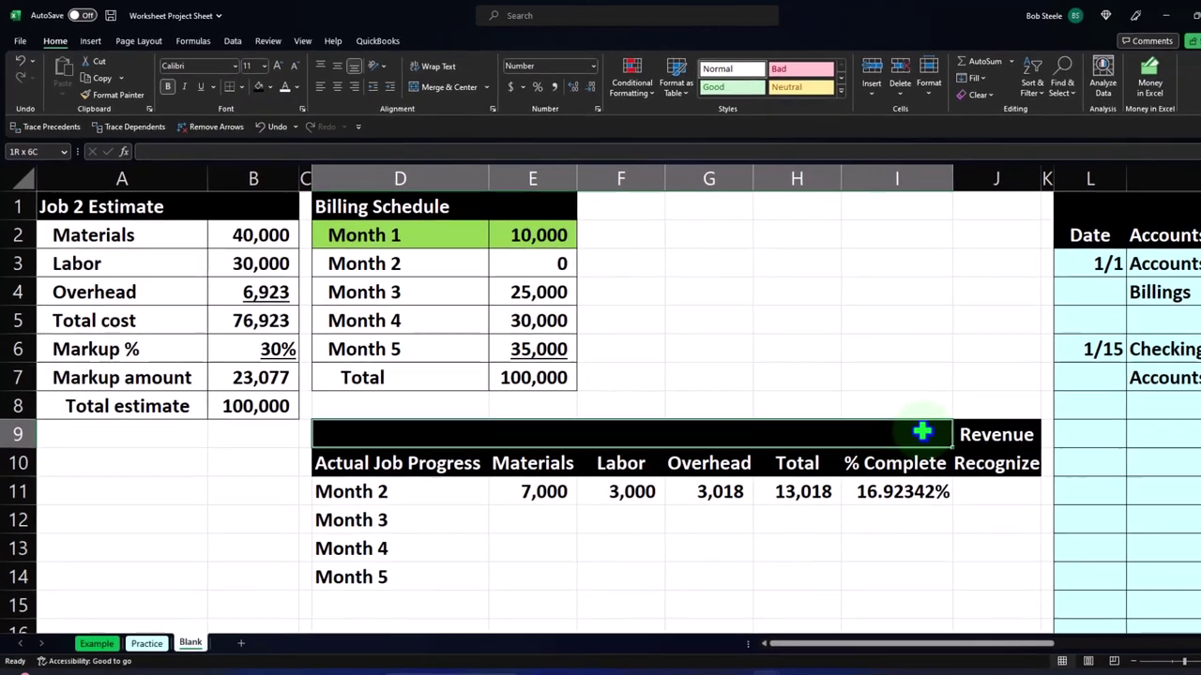
click(954, 424)
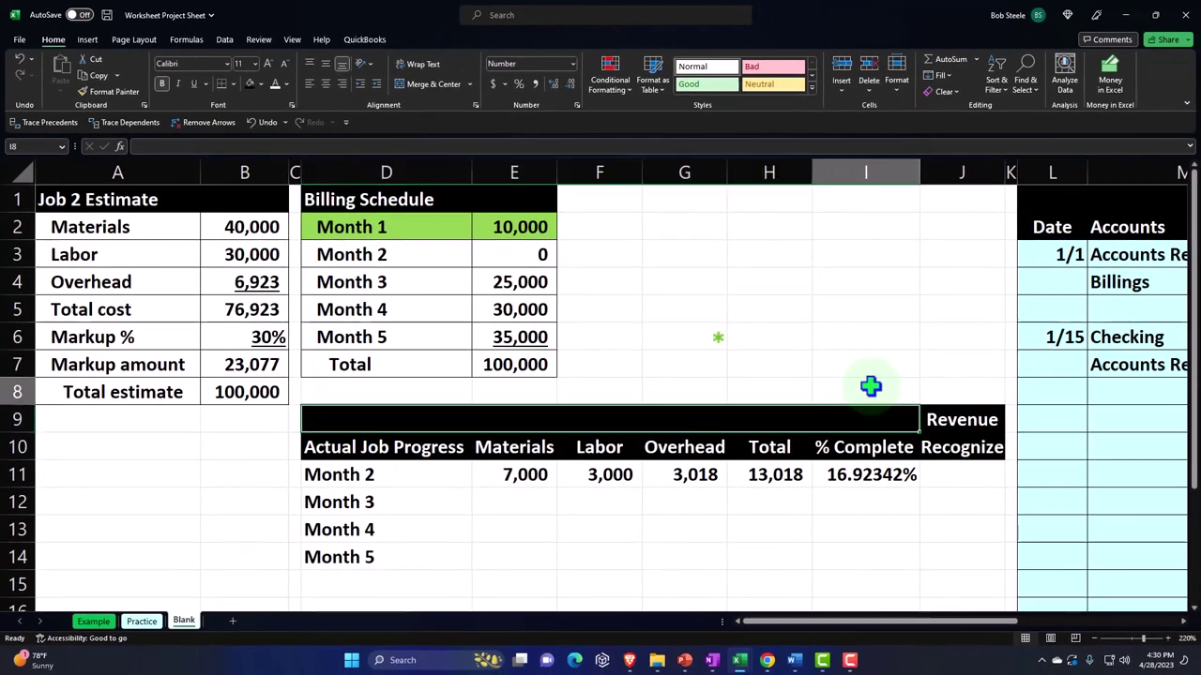
- Run a spell check on the sheet and dismiss the 'Spell check complete' message
click(257, 39)
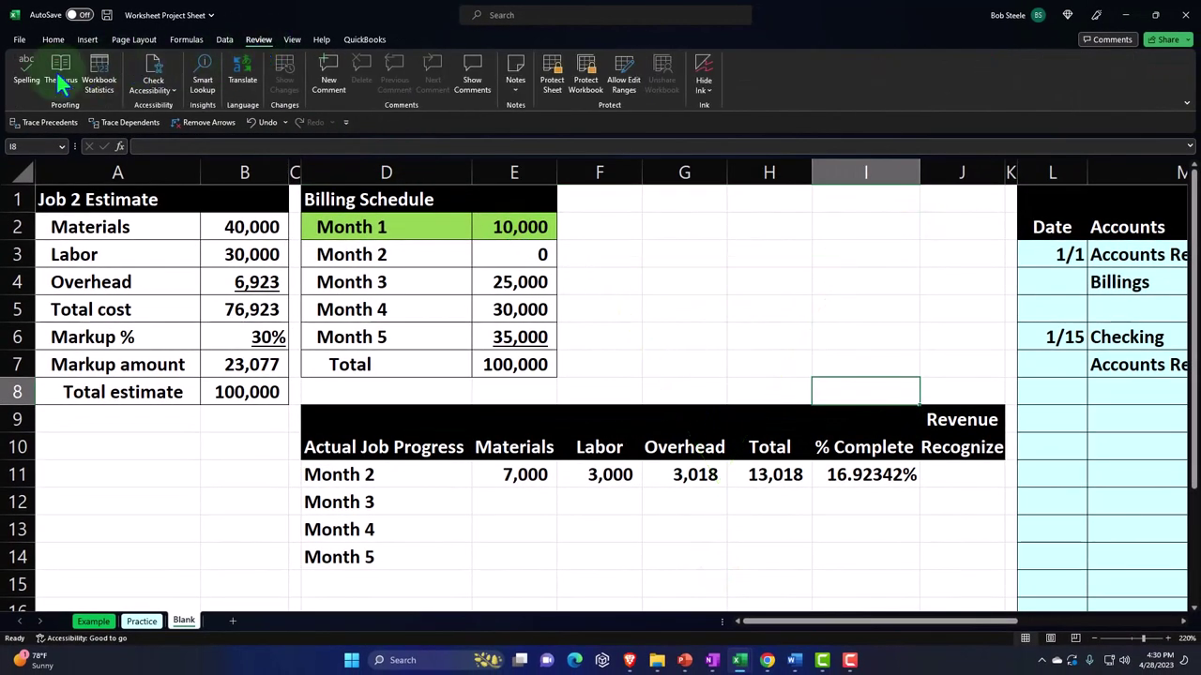
click(27, 75)
click(585, 365)
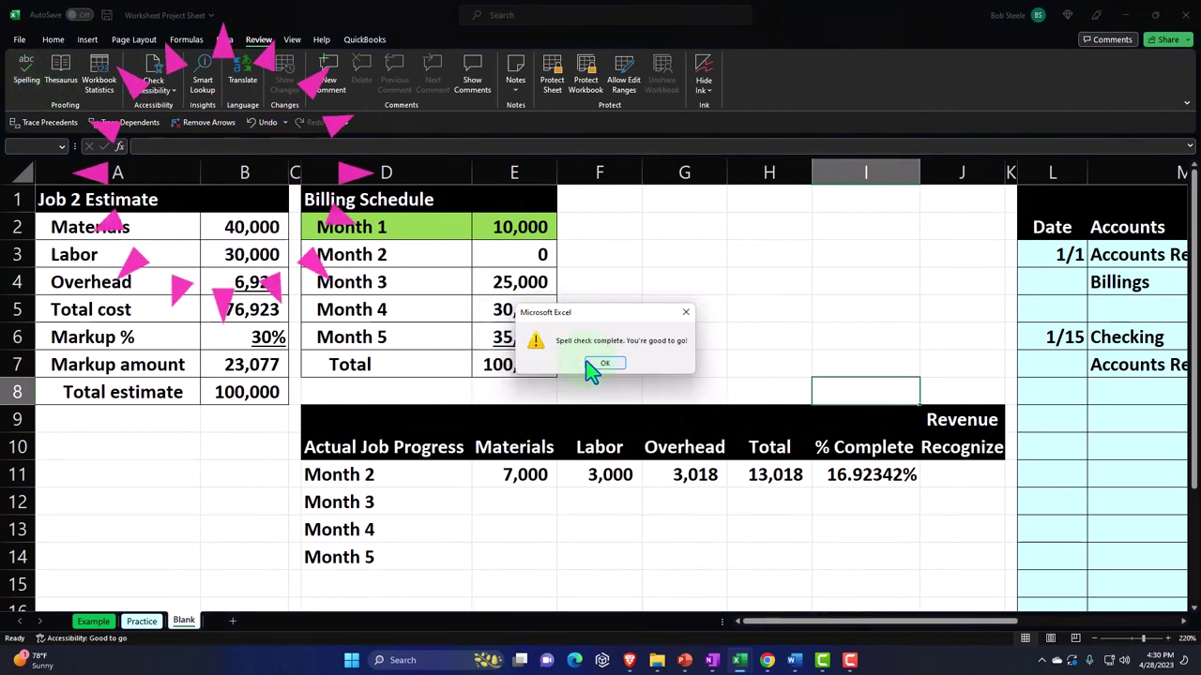
click(602, 364)
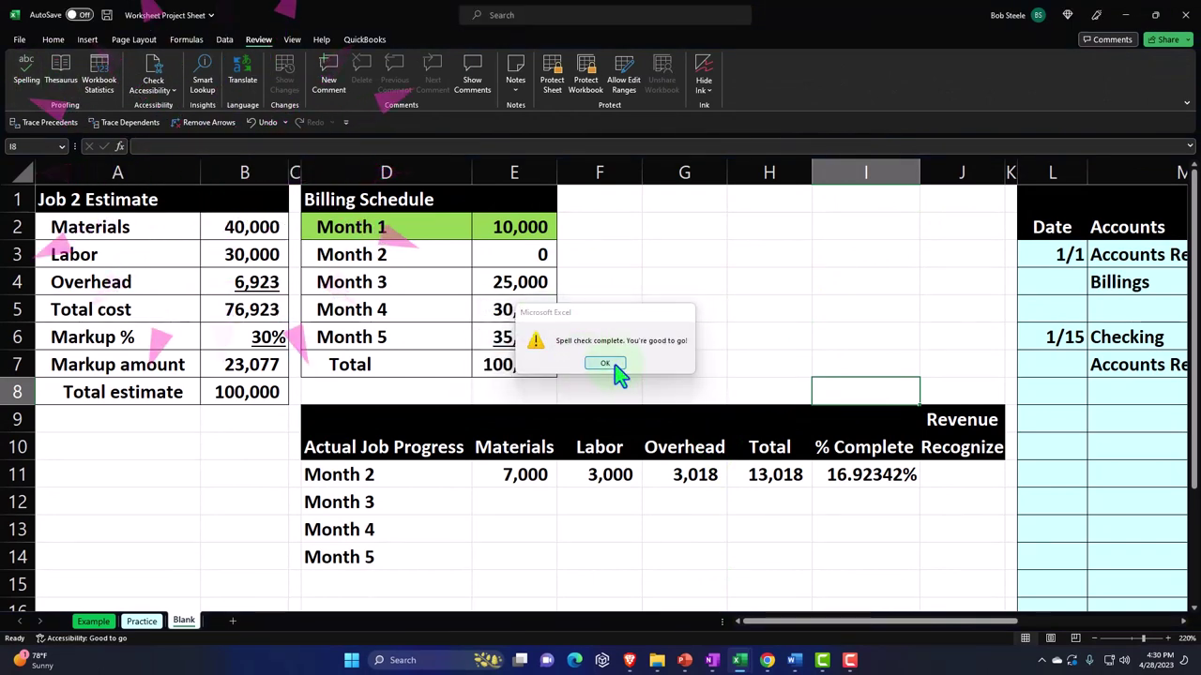
click(904, 523)
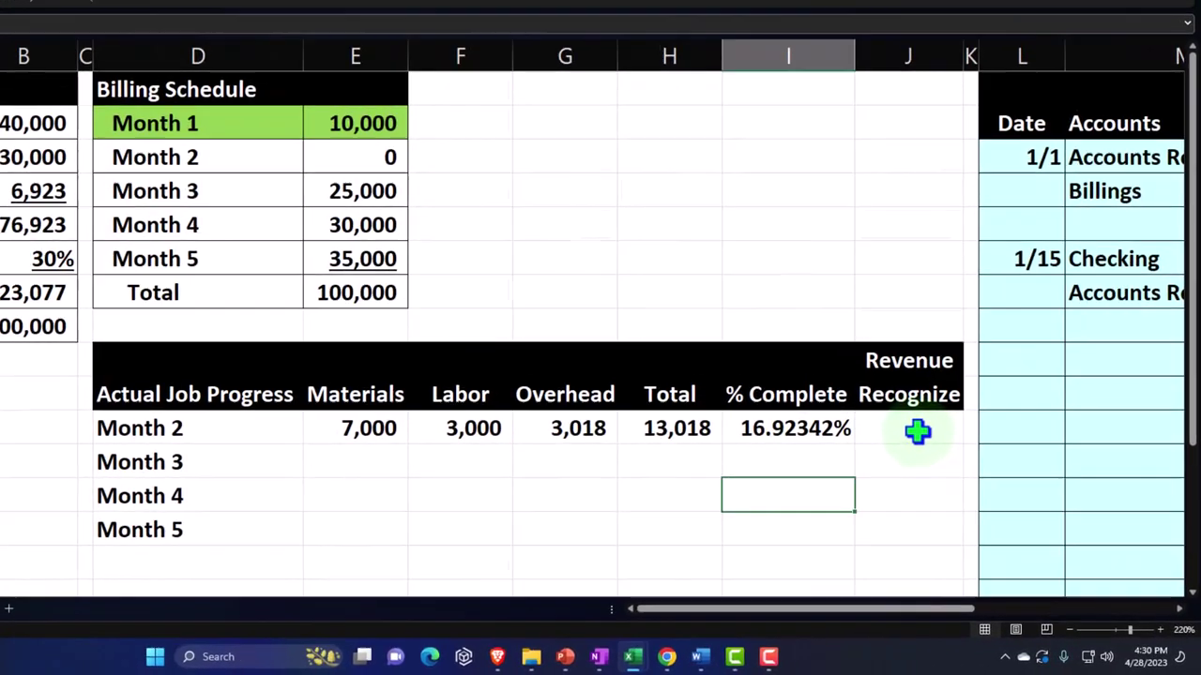
- Enter =B8*I11 in J11 so Month 2 revenue recognized shows 16,923
click(962, 475)
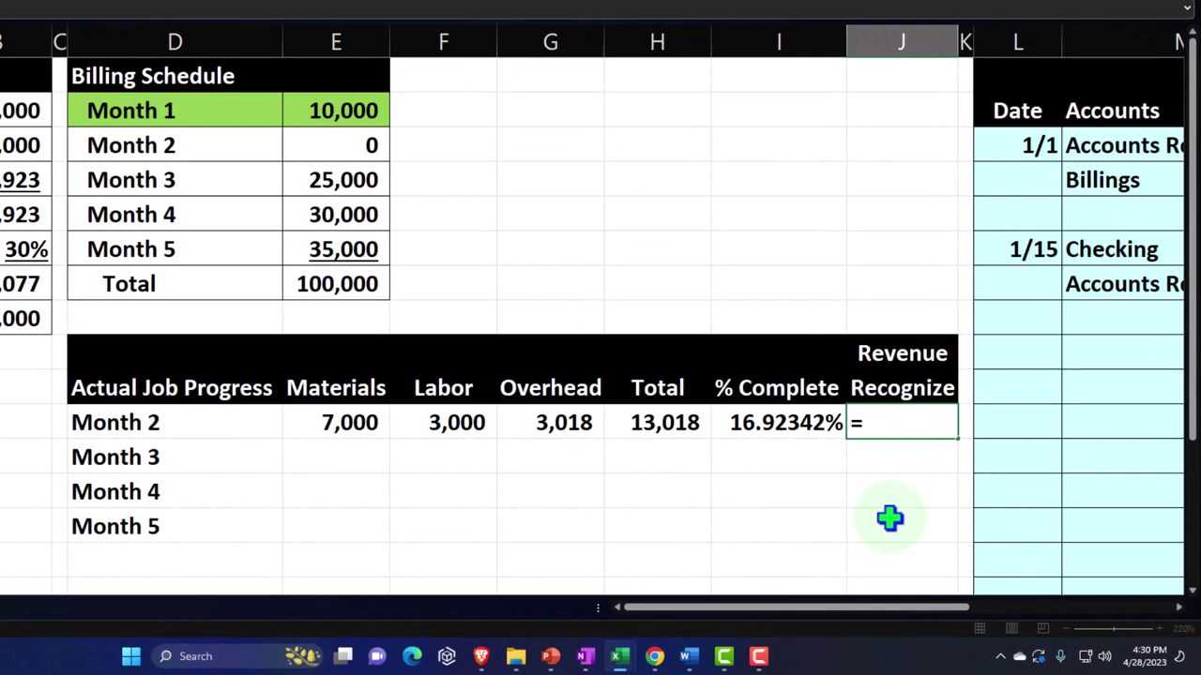
key(Left)
key(Left)
key(Left)
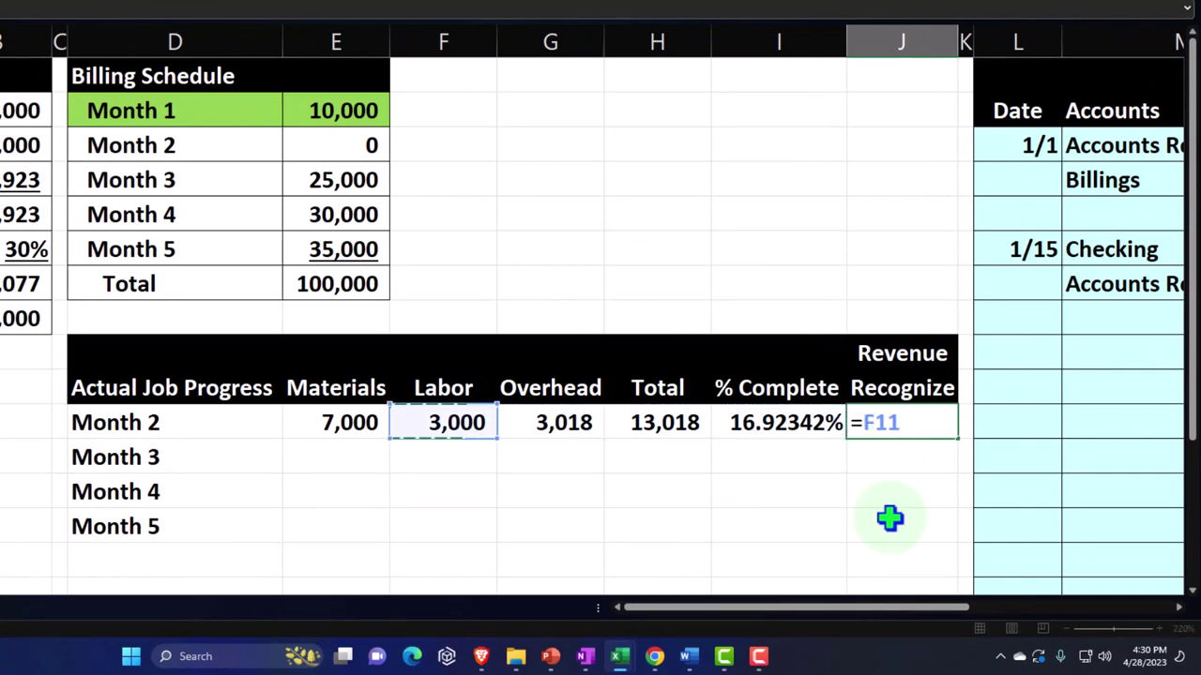
key(Left)
key(Left)
key(Left)
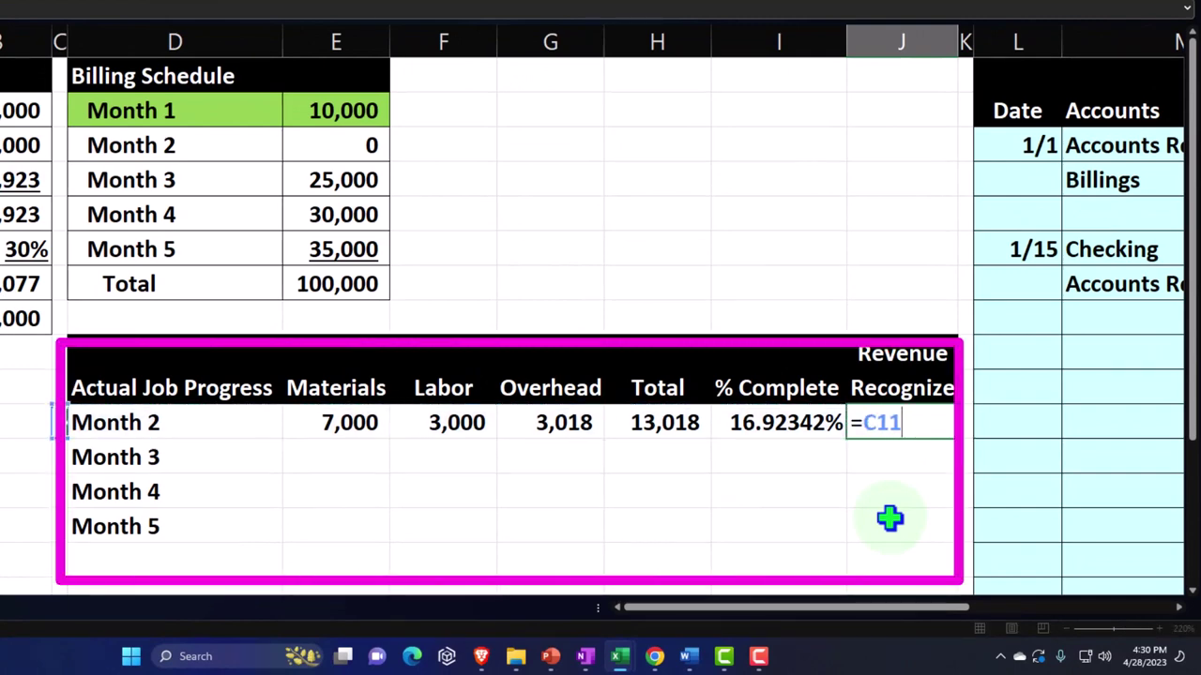
key(Up)
key(Up)
key(Up)
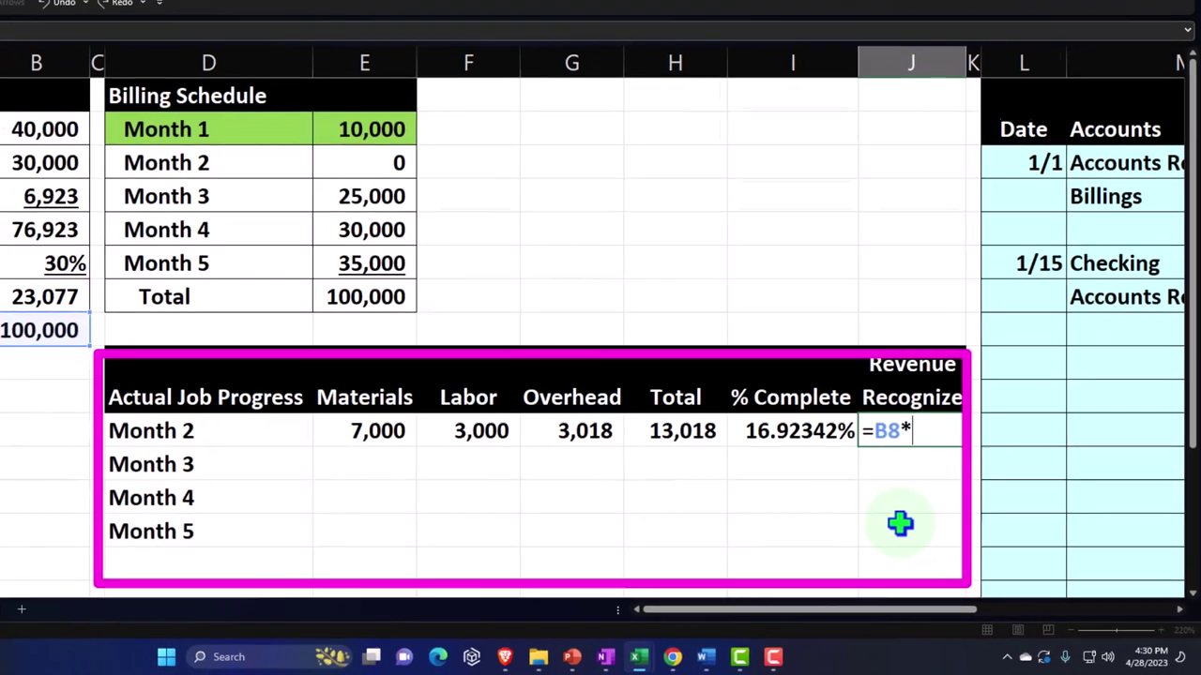
key(Left)
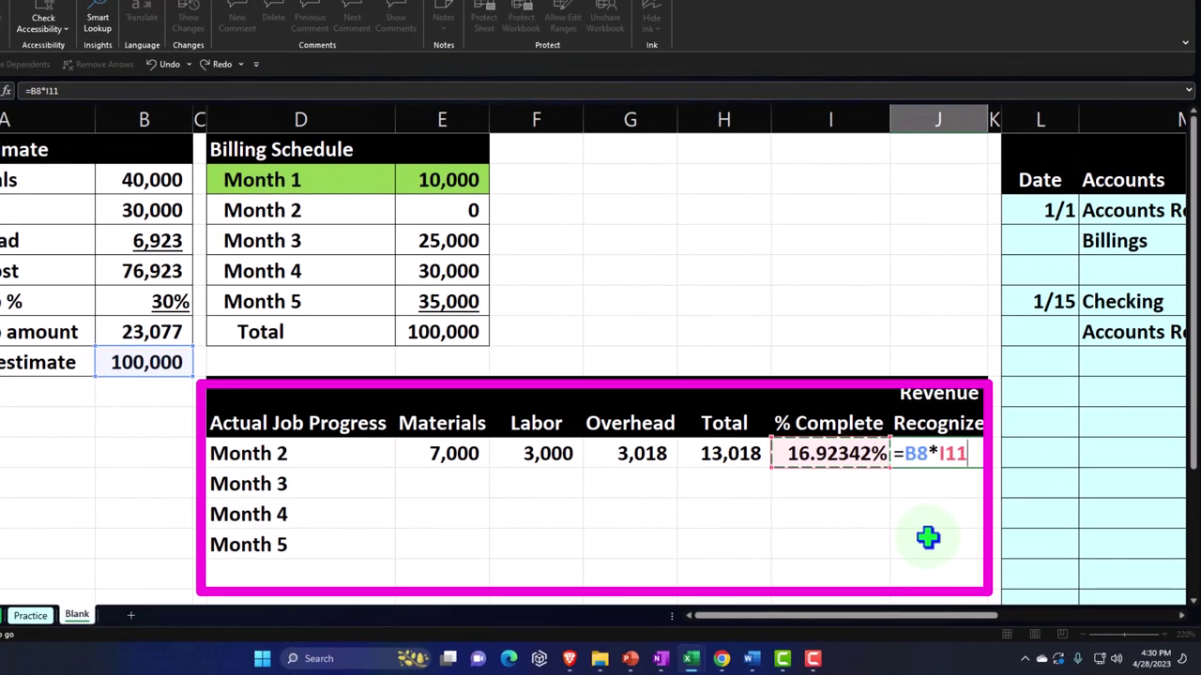
key(Return)
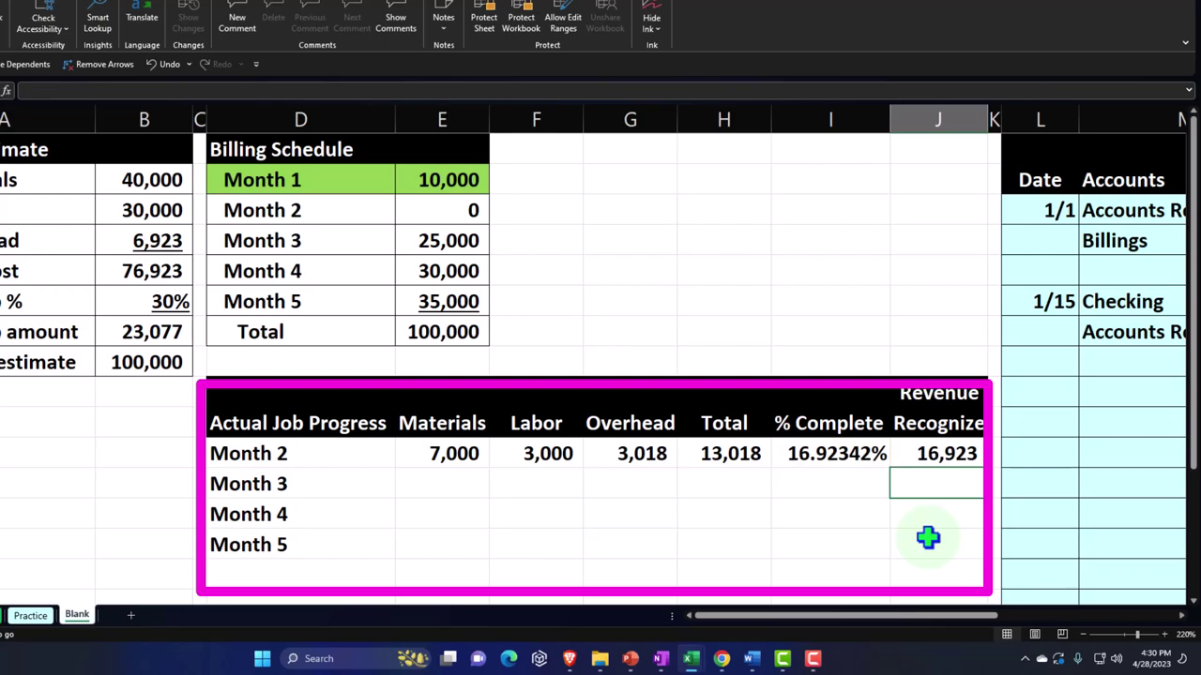
- Review the Month 2 total and percent complete formulas, leaving them unchanged
mouse_move(831, 398)
mouse_down()
mouse_move(911, 415)
mouse_move(918, 443)
mouse_up()
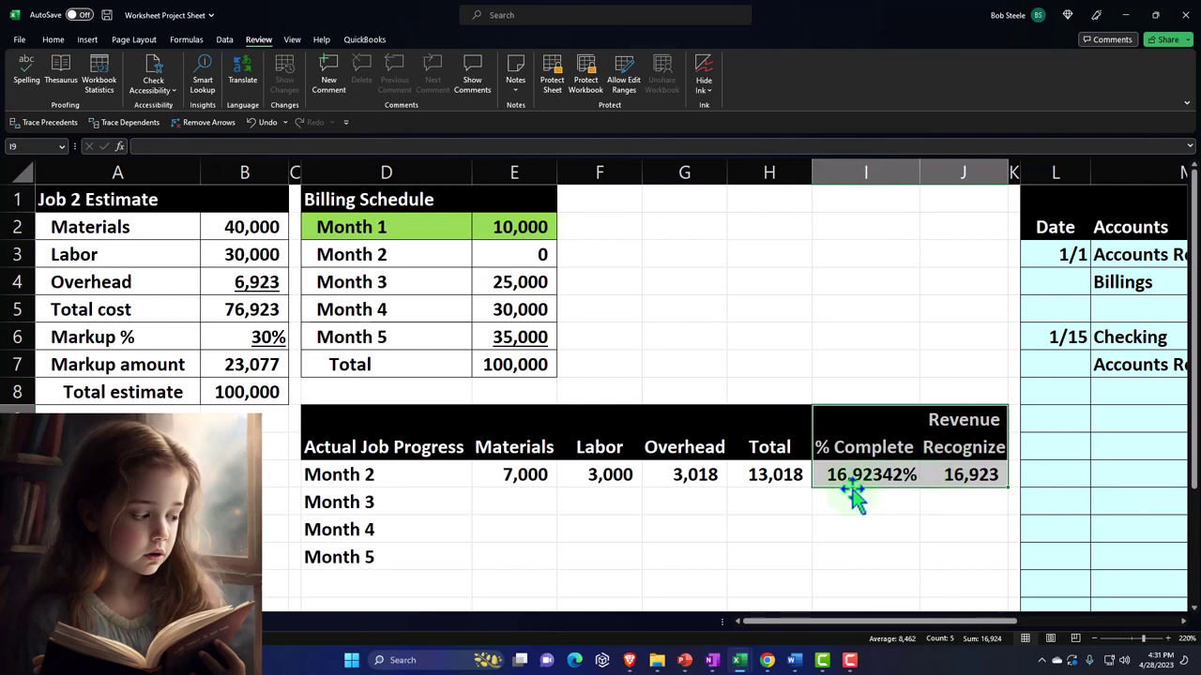
click(776, 475)
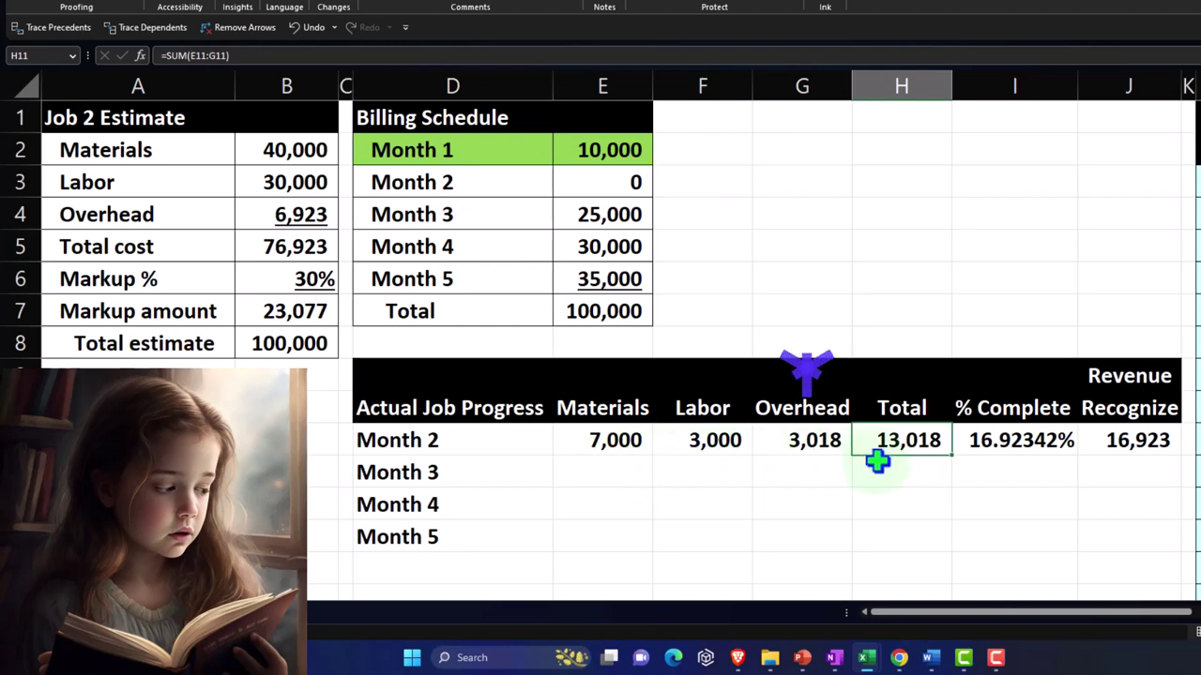
click(994, 443)
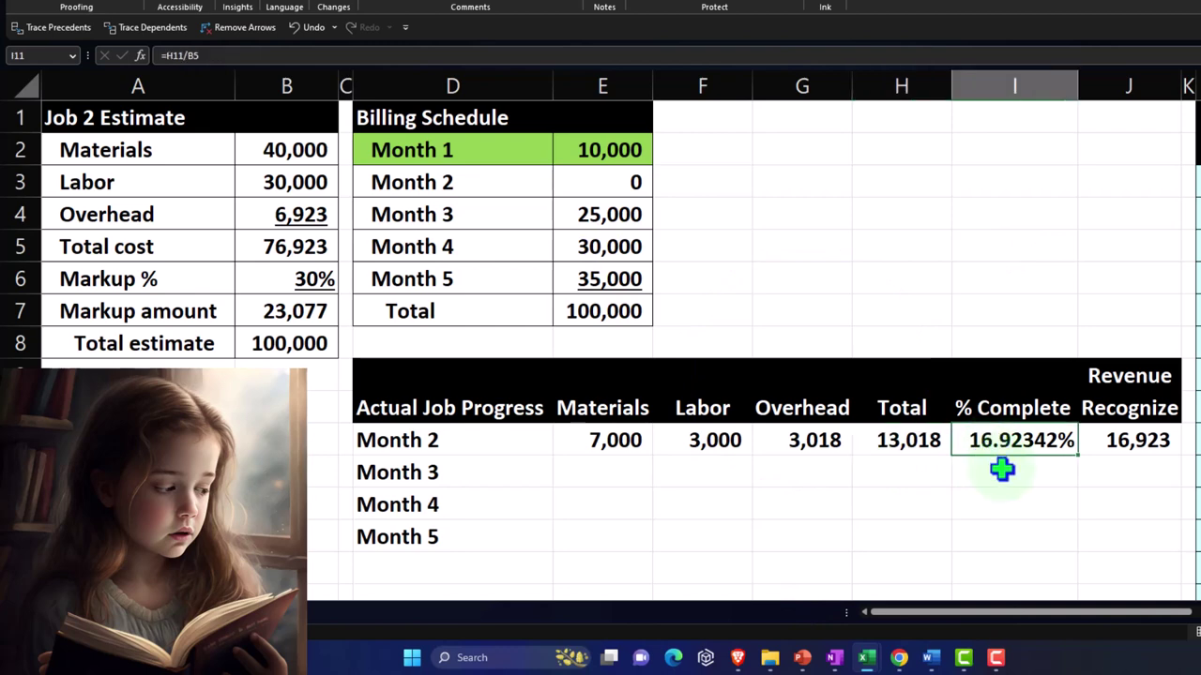
double_click(926, 441)
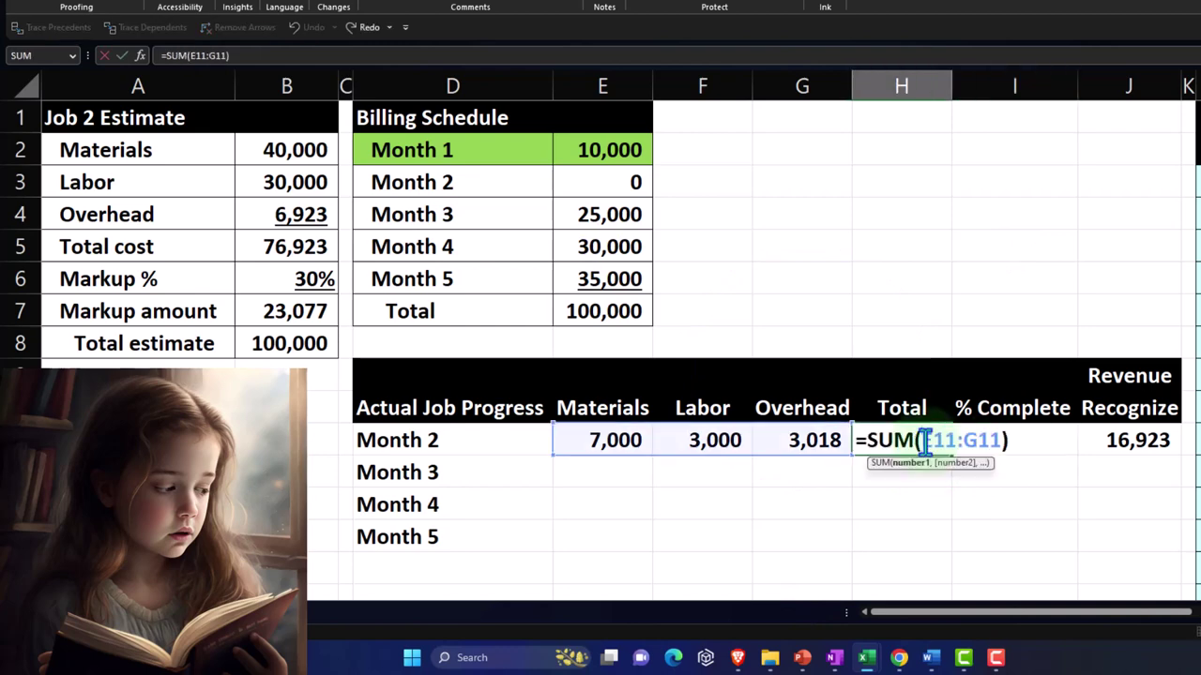
key(Return)
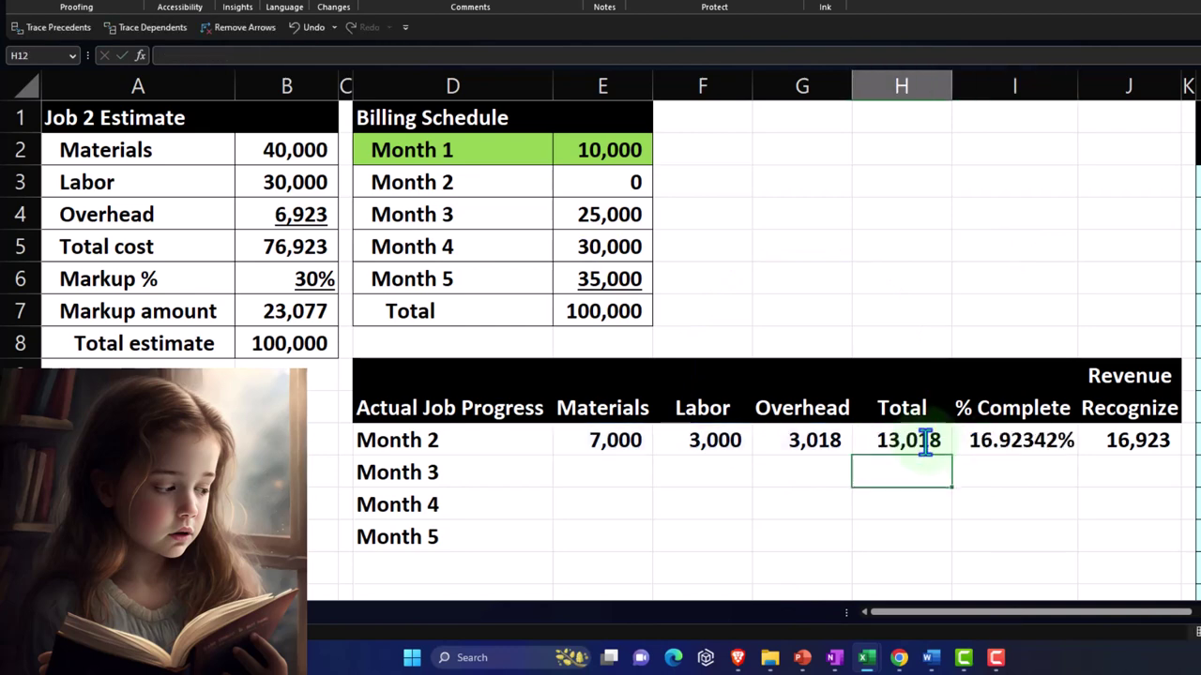
double_click(978, 440)
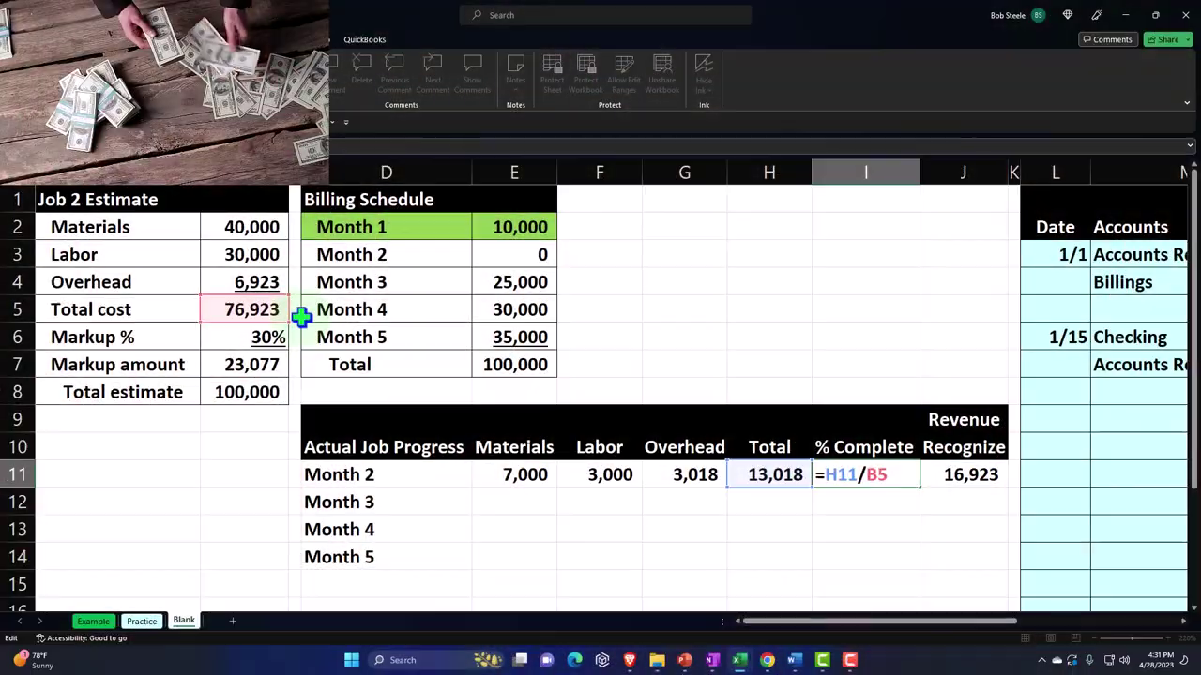
key(Return)
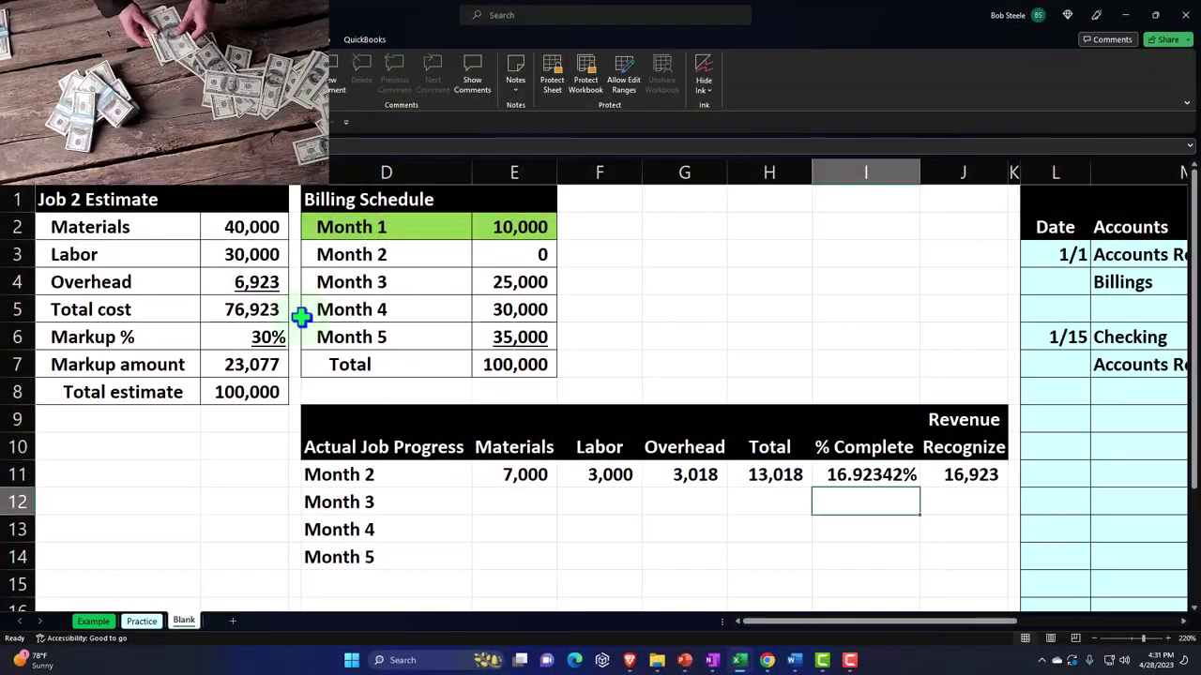
key(Up)
key(Right)
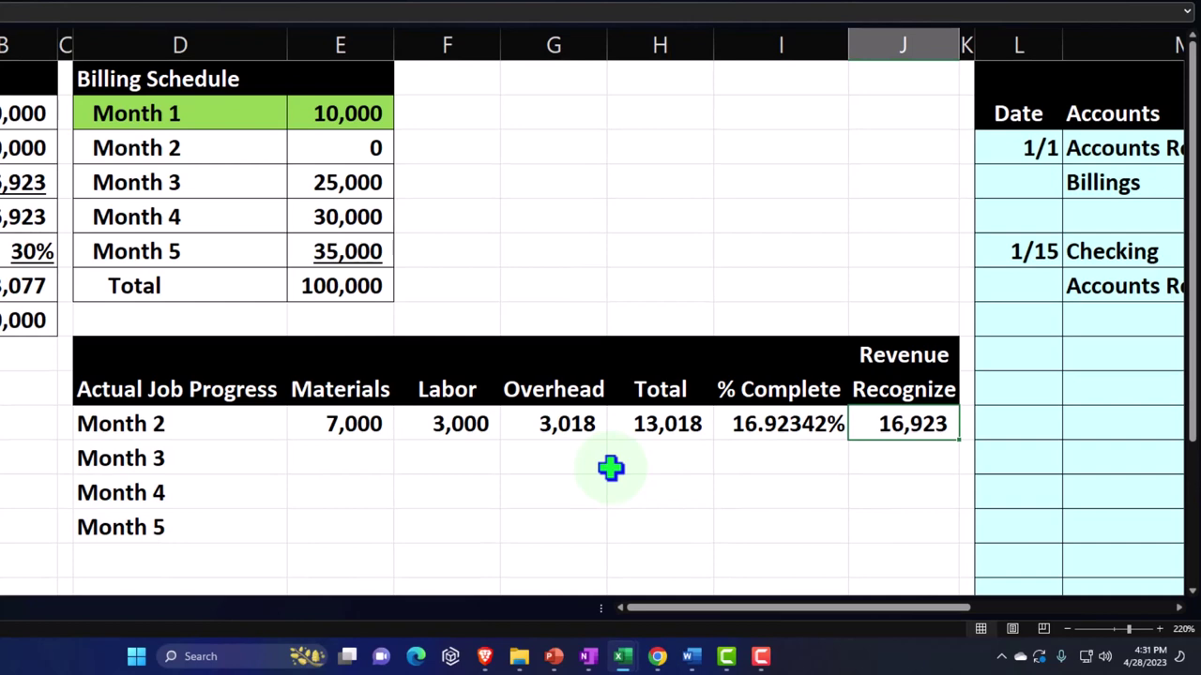
click(668, 422)
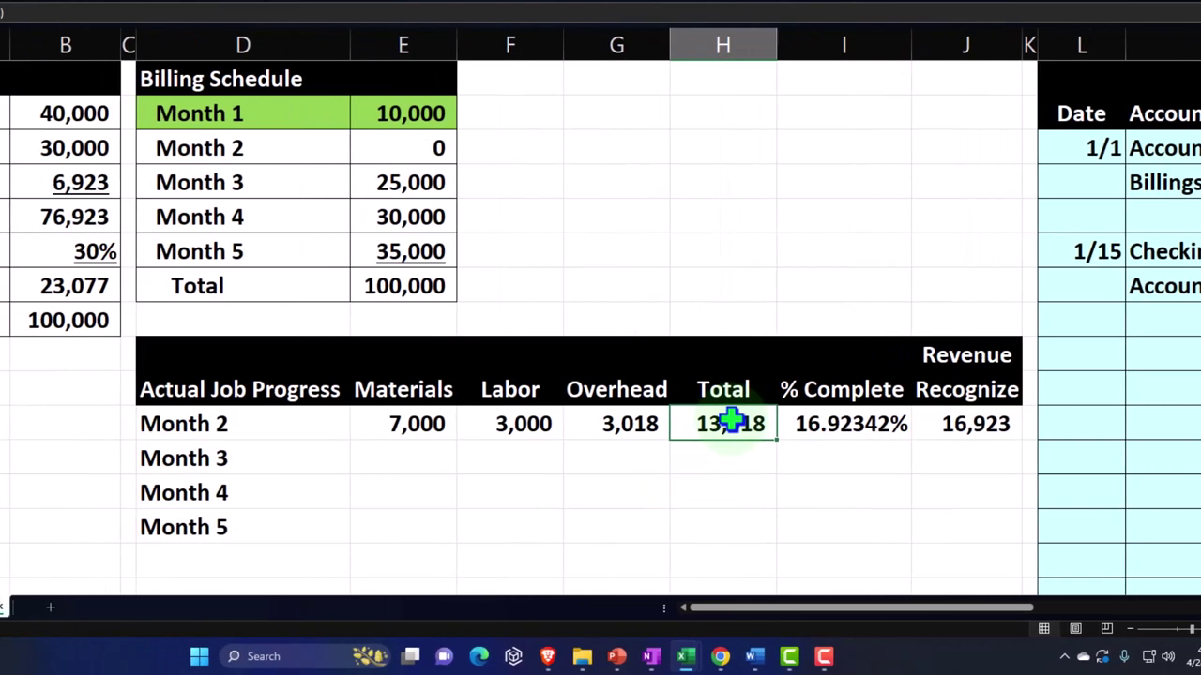
- Apply All Borders to the Month 2 through Month 5 progress rows, D11:J14
drag(955, 420, 1075, 422)
drag(450, 429, 1060, 514)
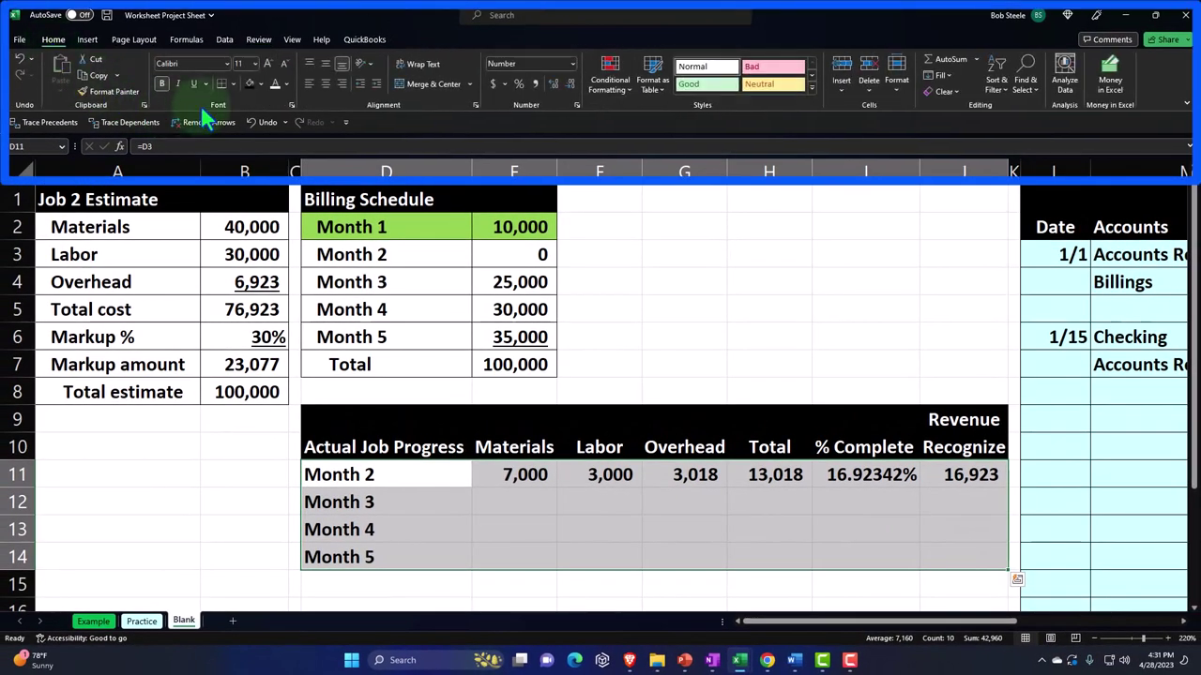
click(234, 85)
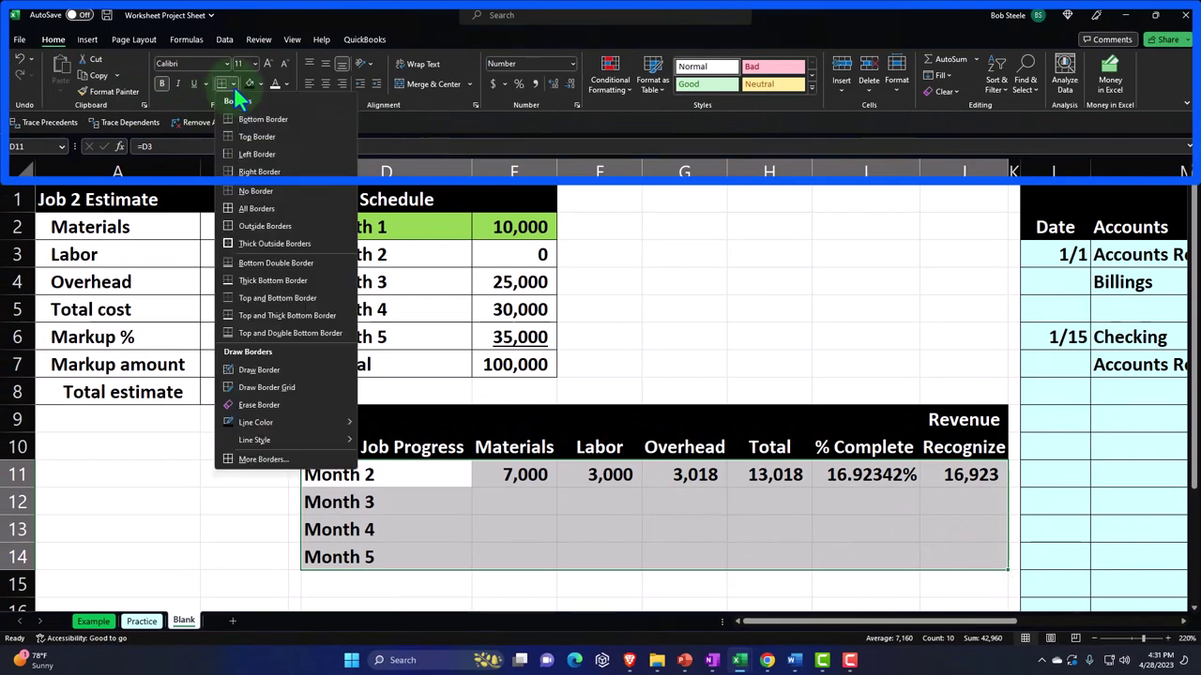
click(246, 208)
click(740, 282)
key(Right)
key(Right)
key(Right)
key(Right)
key(Right)
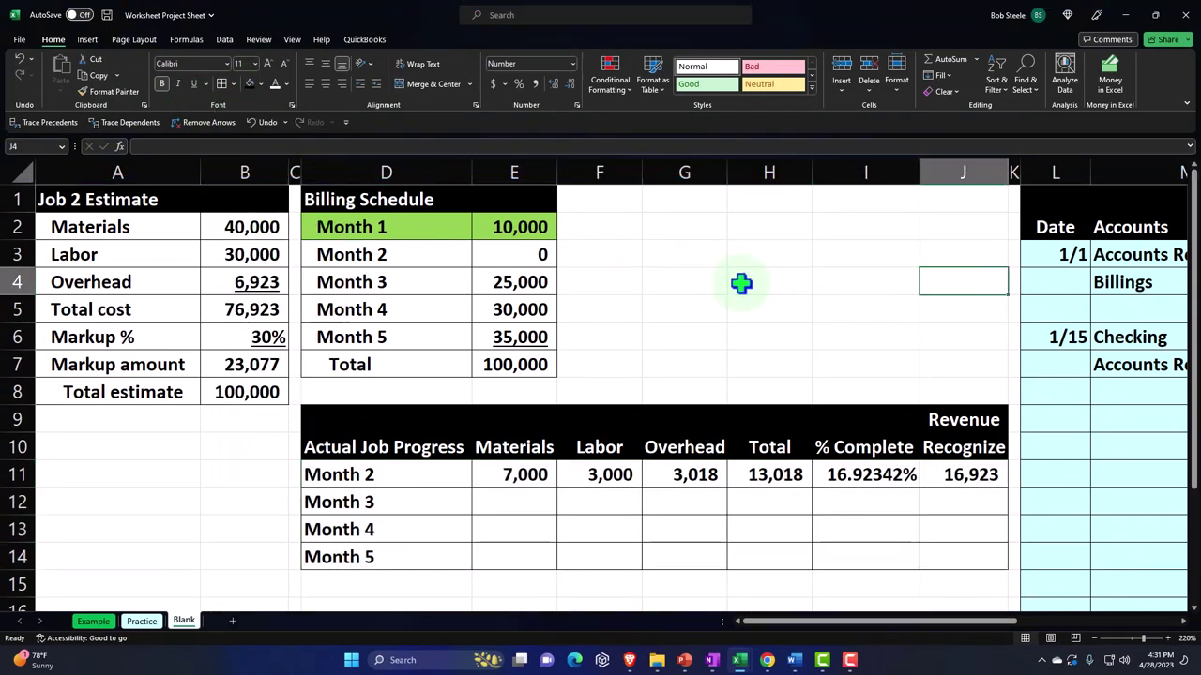
- Add the 2/28 journal date with Cost of Goods Sold as the debited account
scroll(741, 282, right, 5)
key(Left)
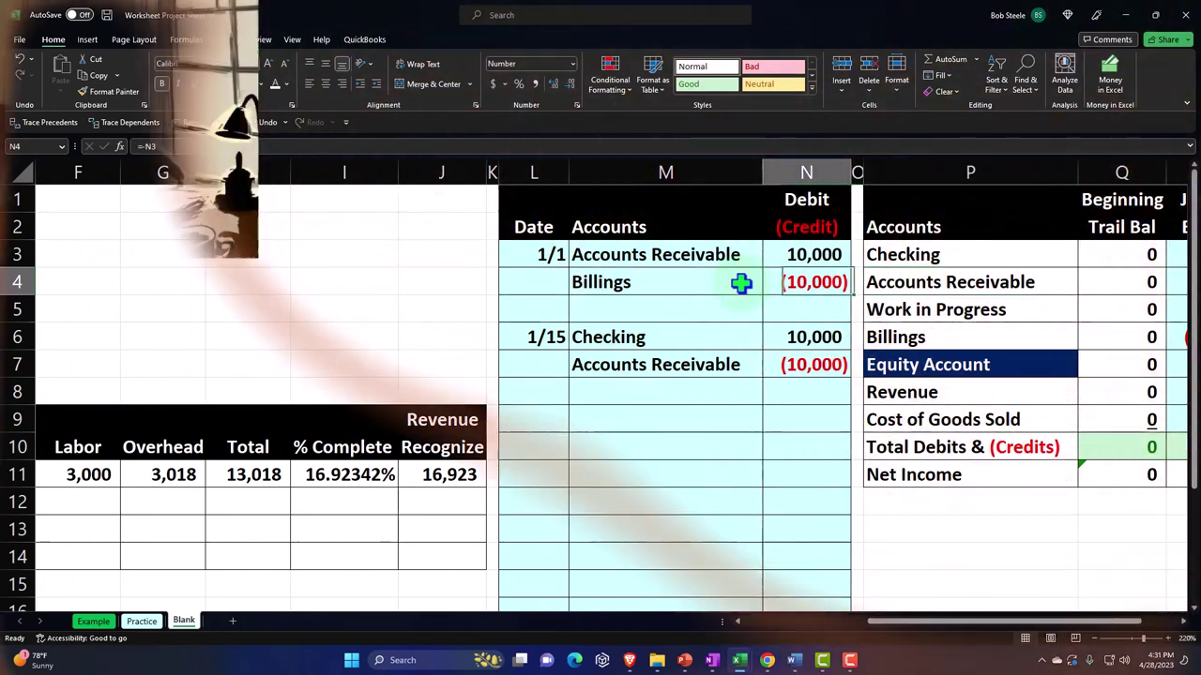
key(Down)
key(Down)
key(Down)
key(Down)
key(Down)
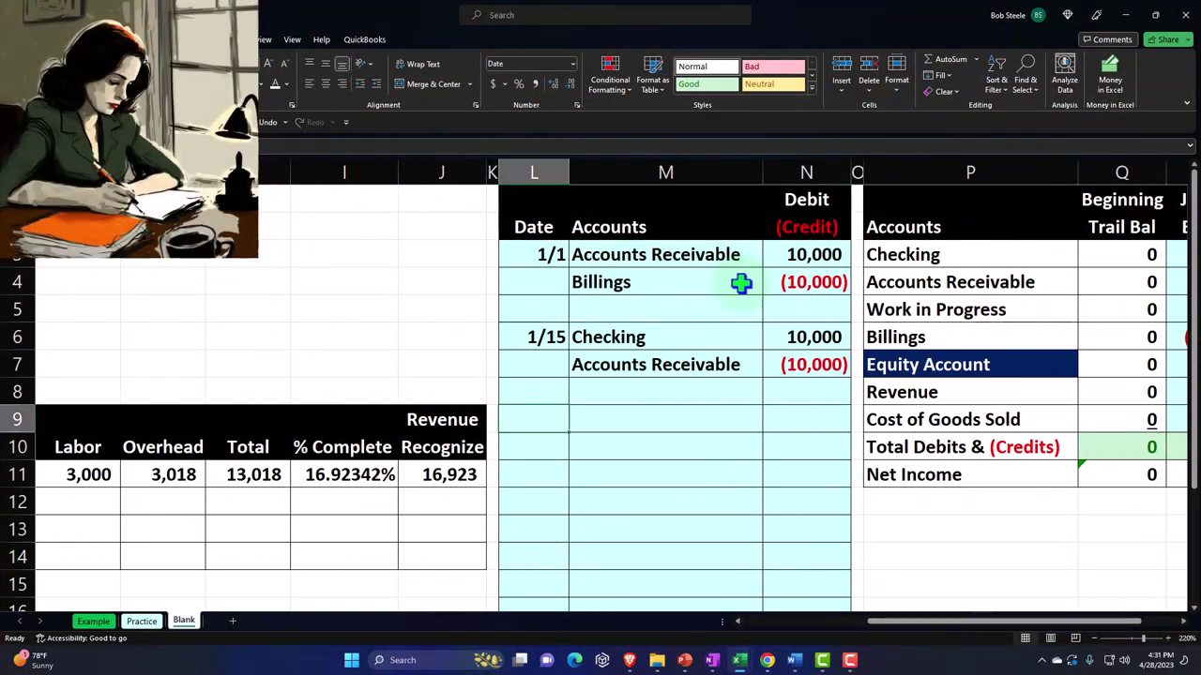
text(2/28)
key(Return)
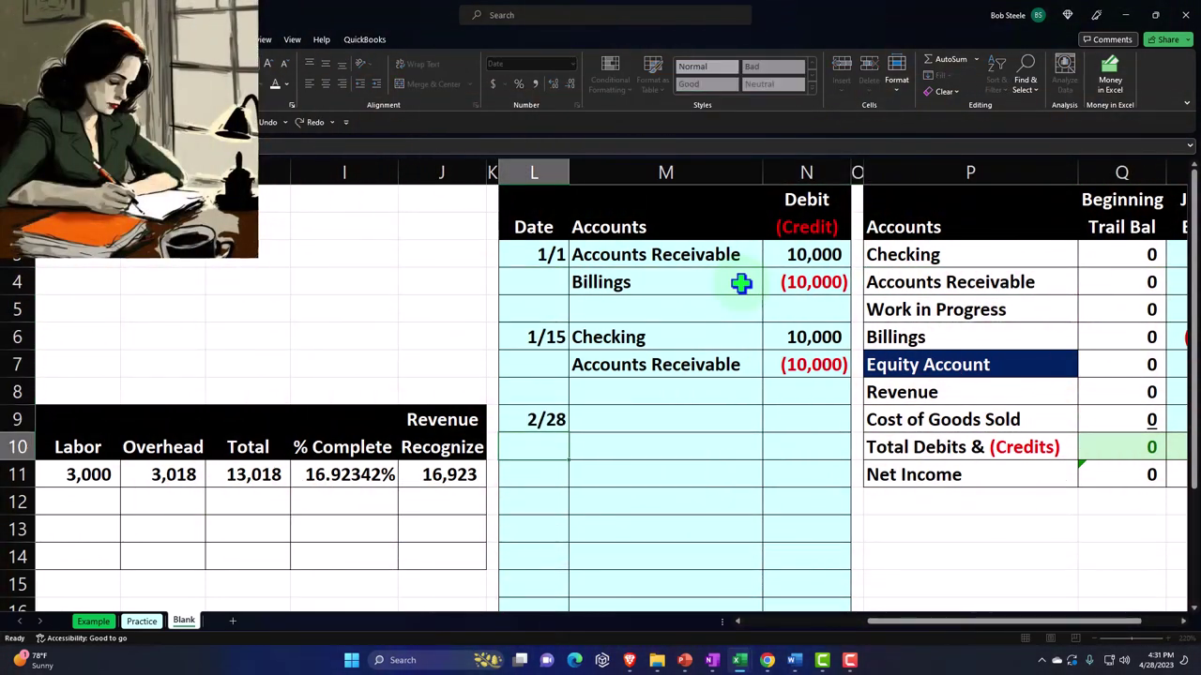
key(Down)
key(Right)
key(Up)
key(Up)
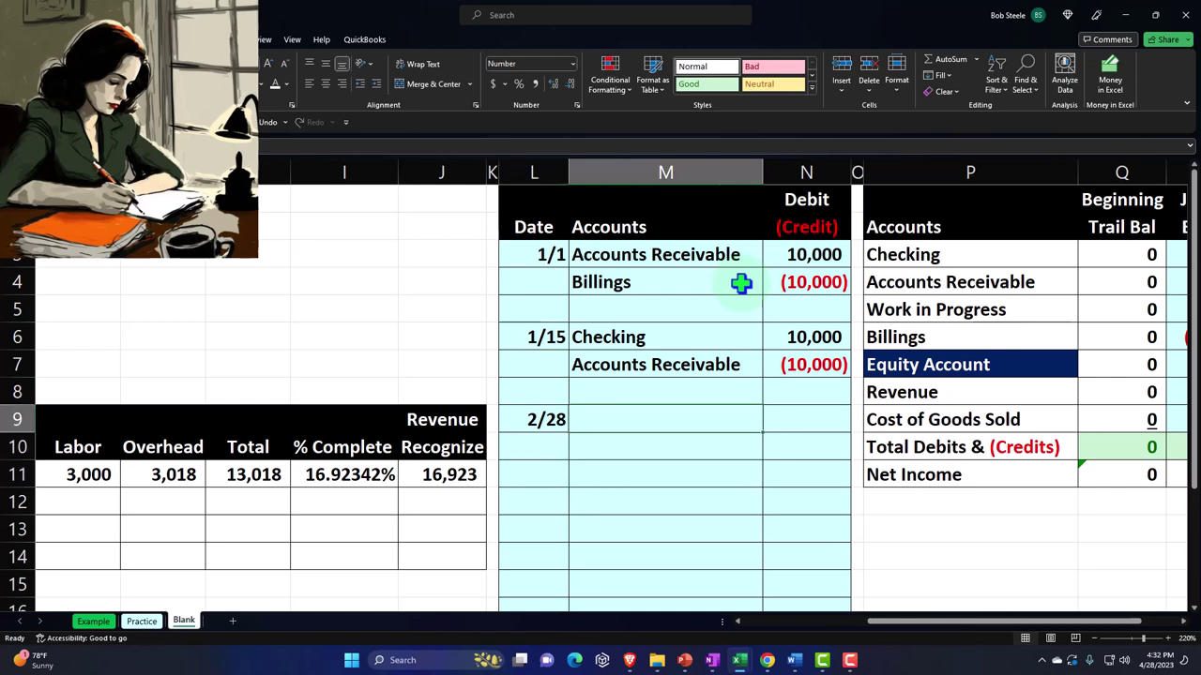
text(+)
key(Right)
key(Right)
key(Right)
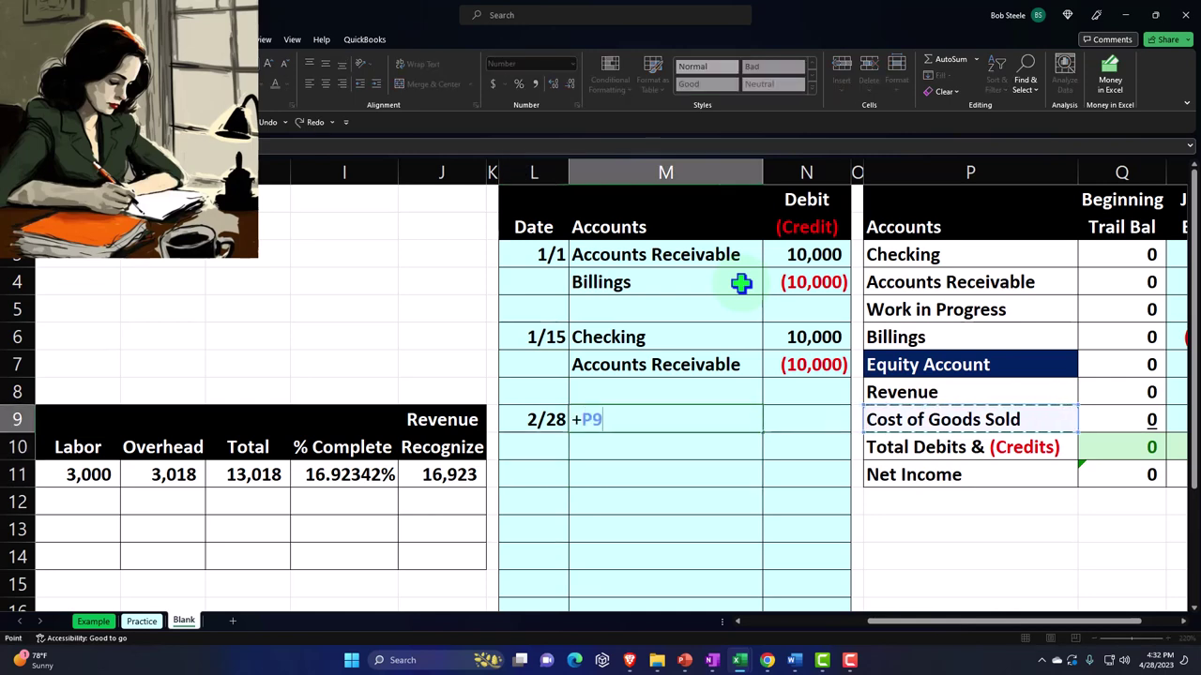
key(Return)
- Enter Checking as the credited account of the 2/28 entry
key(Left)
key(Left)
key(Left)
key(Left)
key(Left)
key(Left)
key(Left)
key(Left)
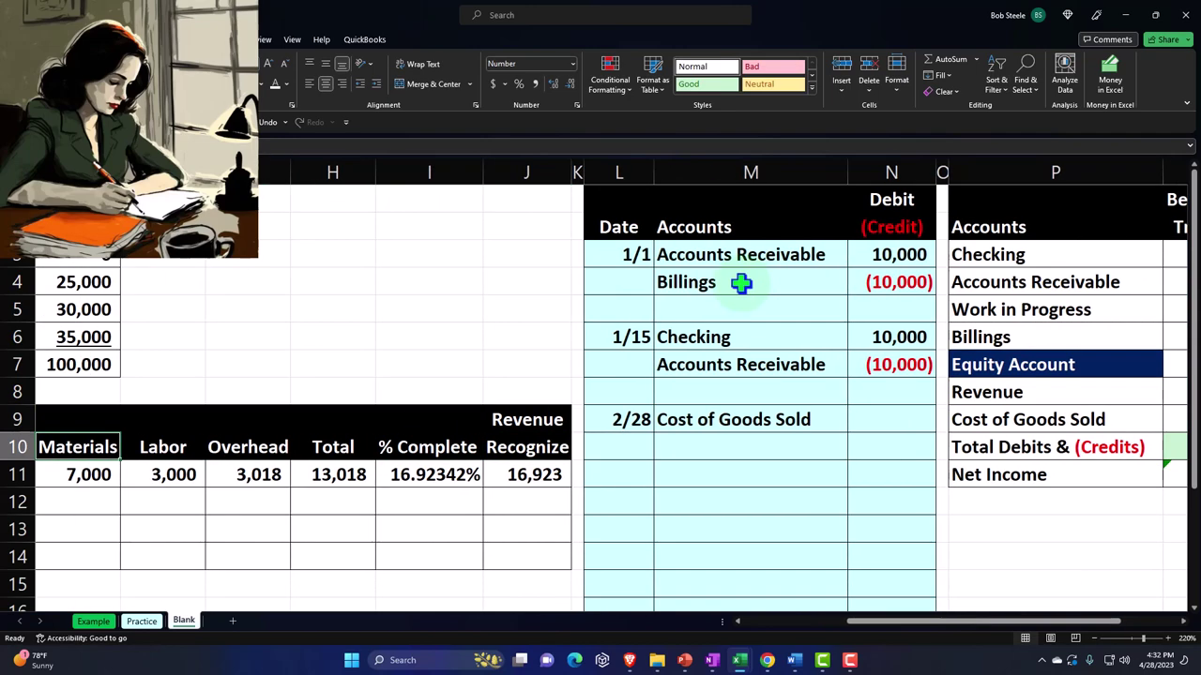
key(Right)
key(Right)
key(Right)
key(Right)
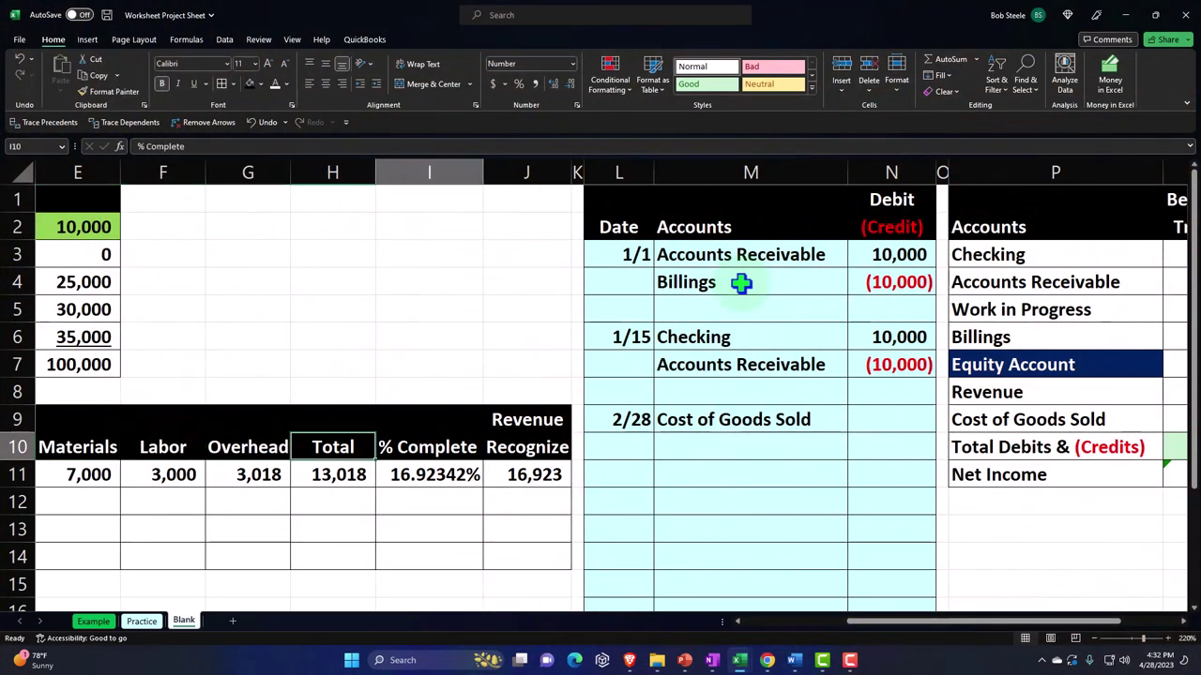
key(Right)
key(Right)
key(Right)
key(Right)
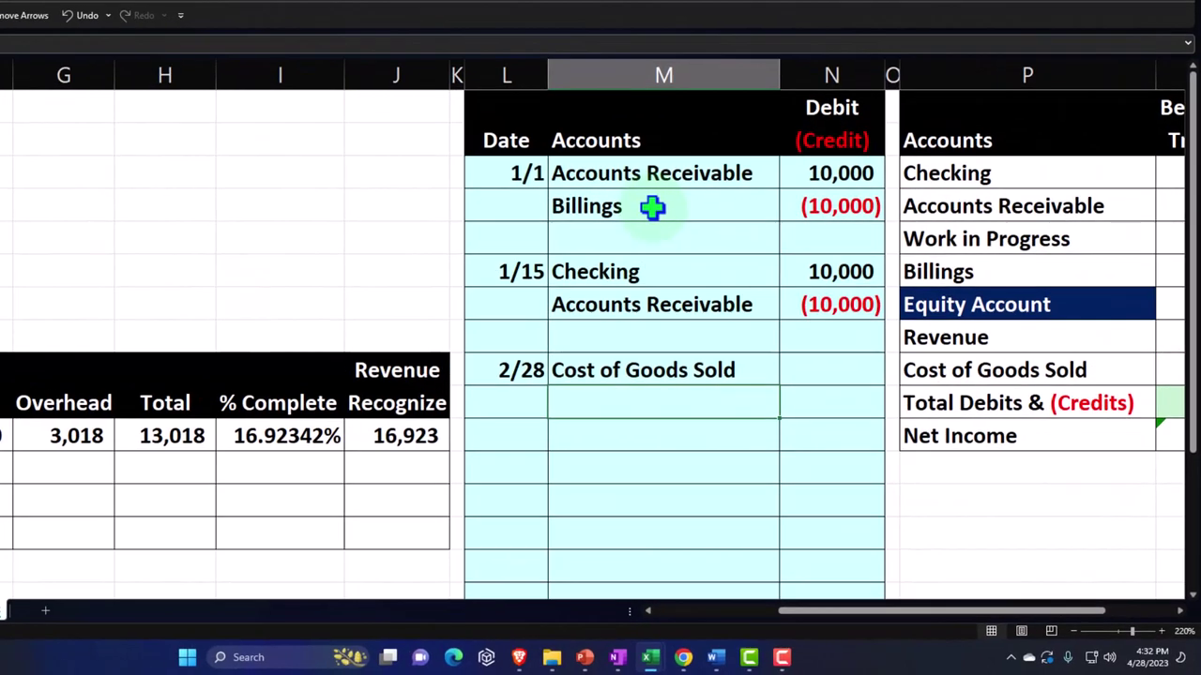
text(+)
key(Right)
key(Right)
key(Right)
key(Up)
key(Up)
key(Up)
key(Up)
key(Up)
key(Up)
key(Up)
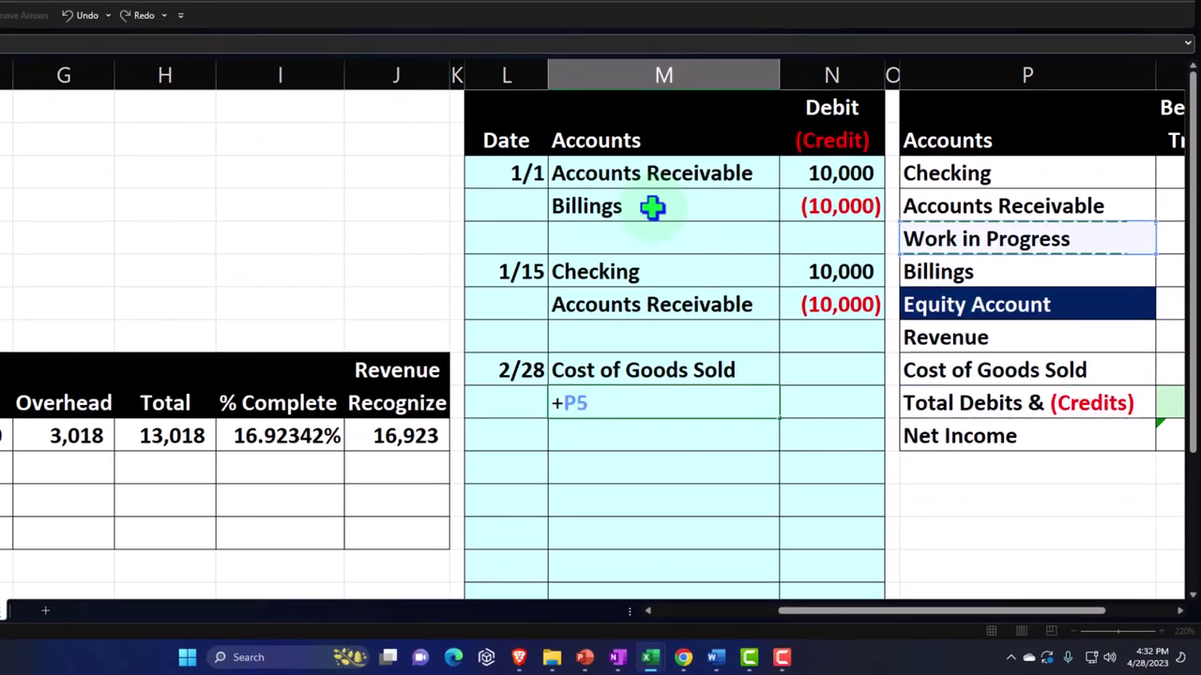
key(Return)
key(Right)
key(Right)
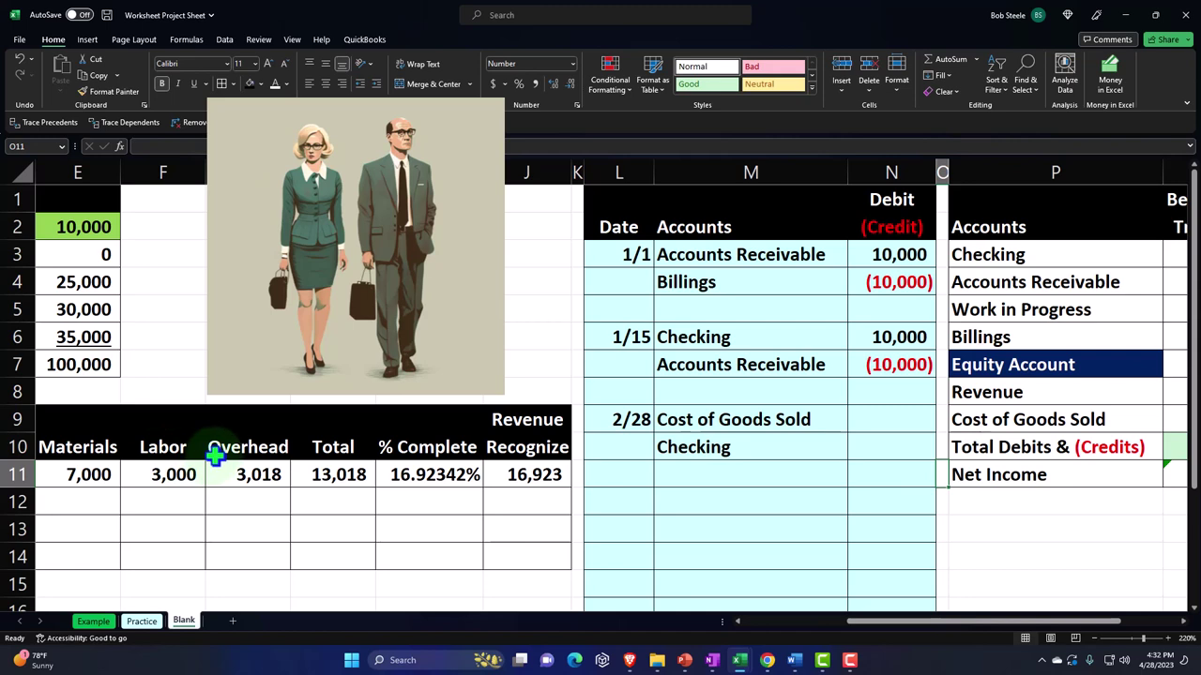
- Set the debit to =H11 (13,018) and the Checking credit to =-N9 (13,018)
click(878, 422)
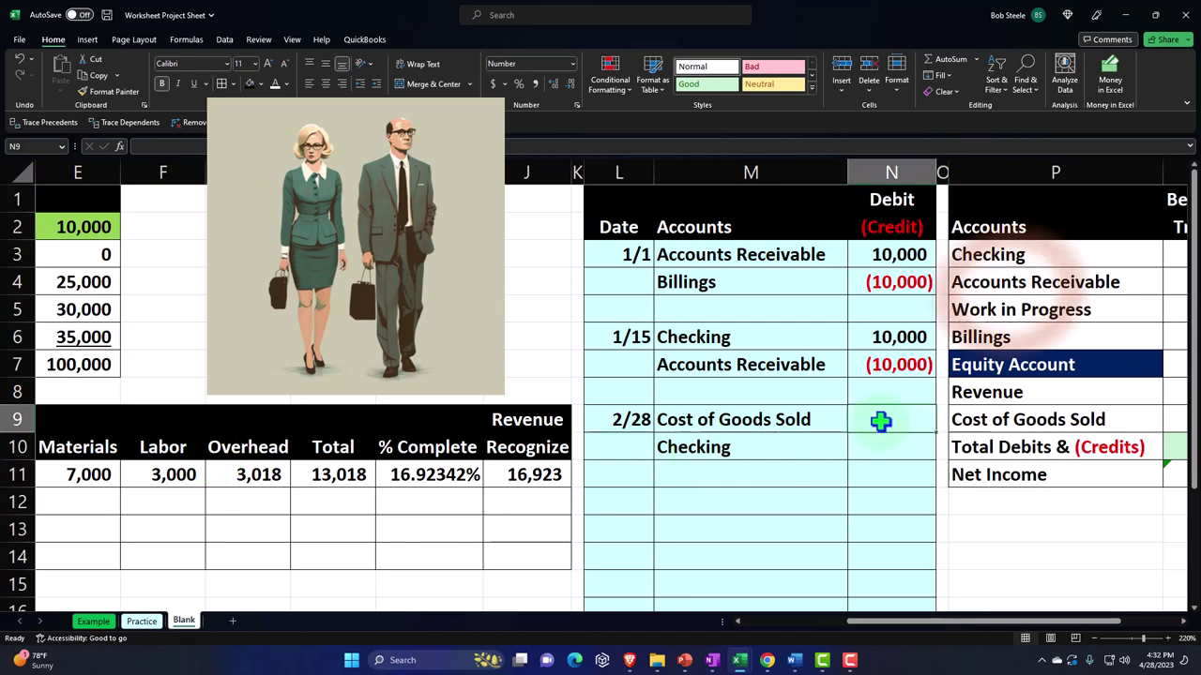
text(=)
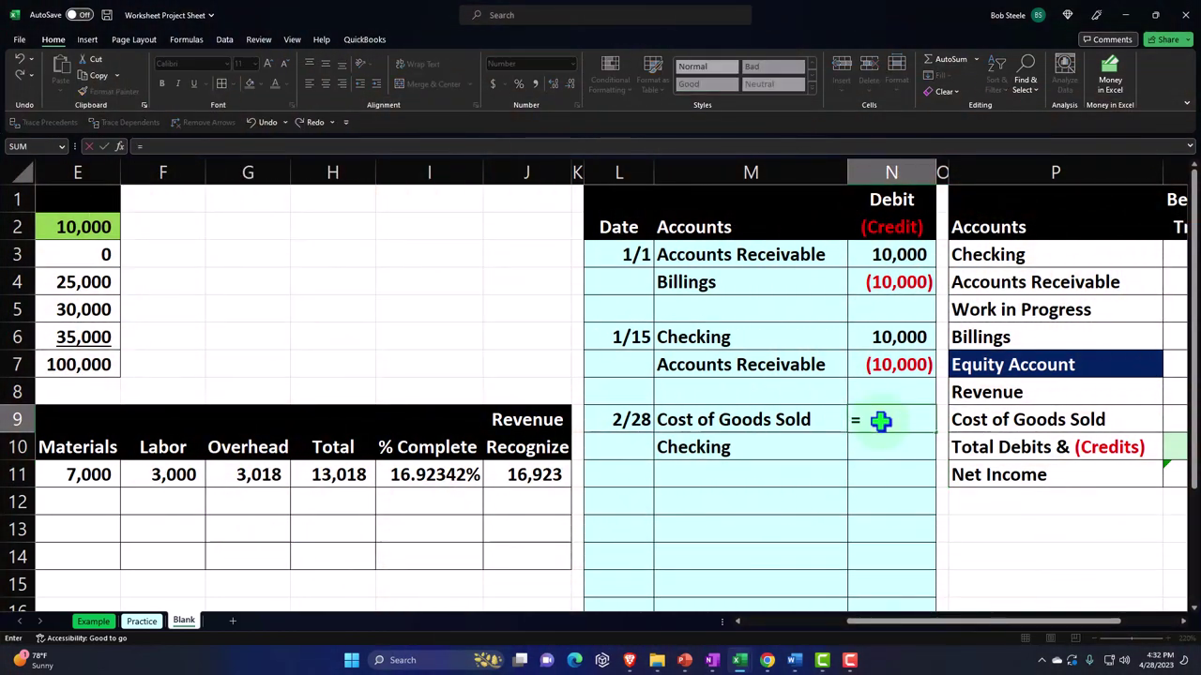
key(Left)
key(Left)
key(Left)
key(Left)
key(Left)
key(Left)
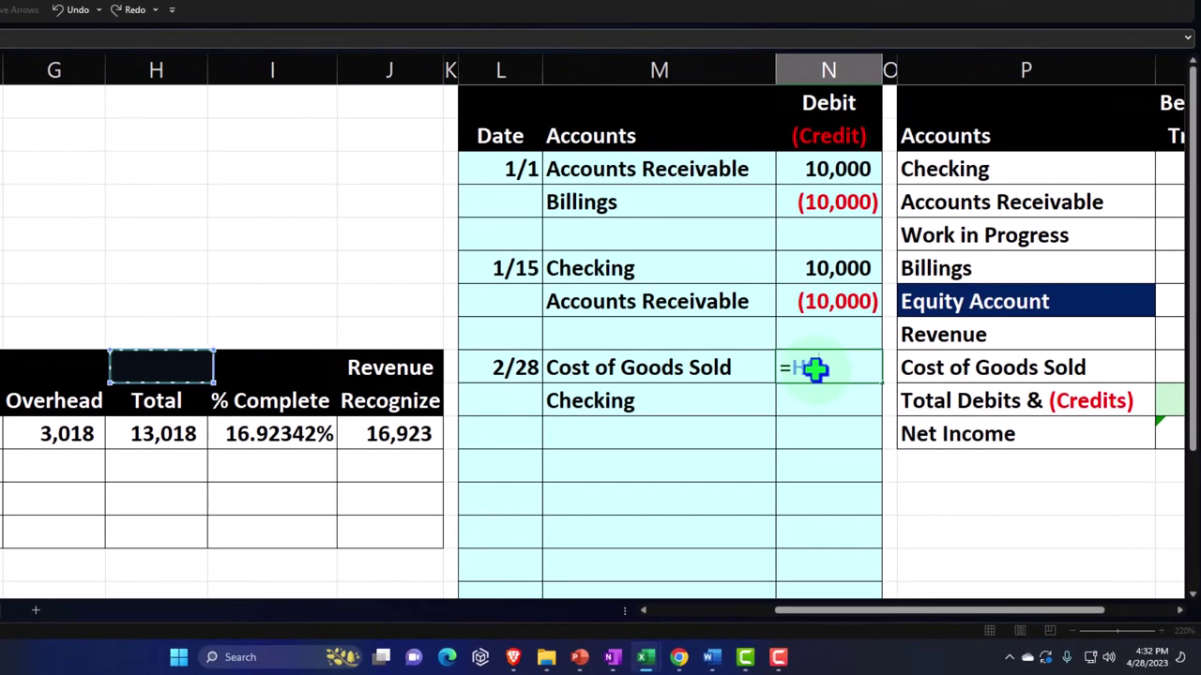
key(Down)
key(Down)
key(Return)
text(-)
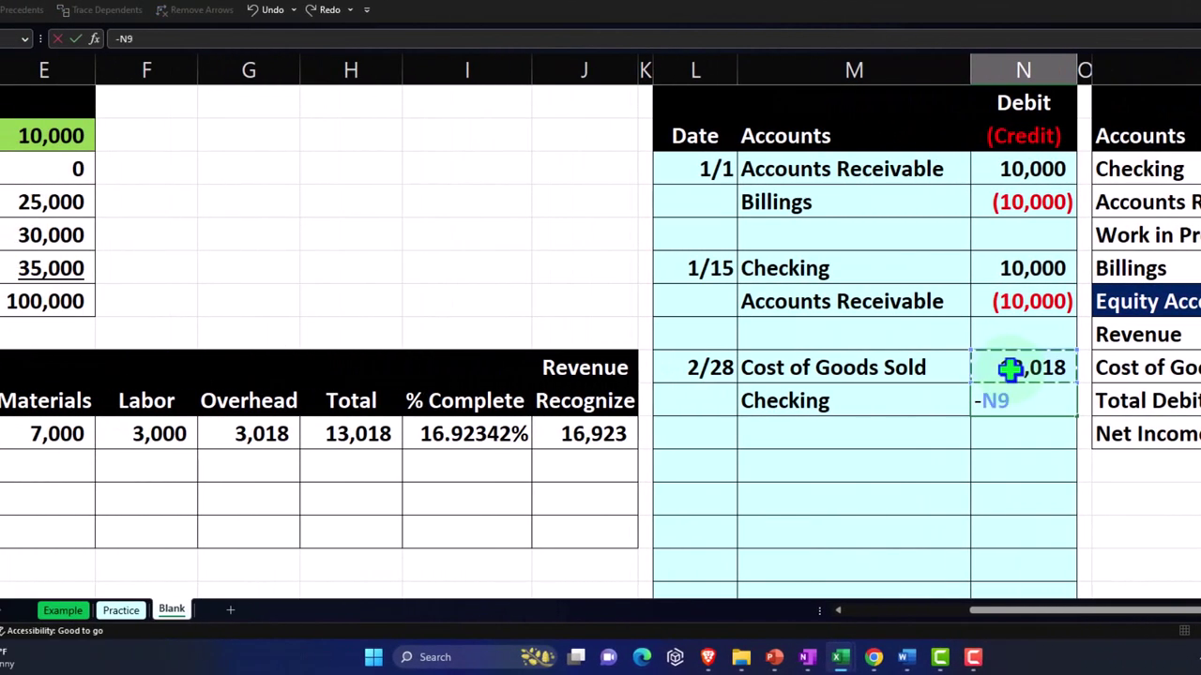
key(Return)
key(Right)
- Post 13,018 to Cost of Goods Sold in R9 and change Checking in R3 to =N6+N10, showing (3,018)
scroll(1010, 368, right, 5)
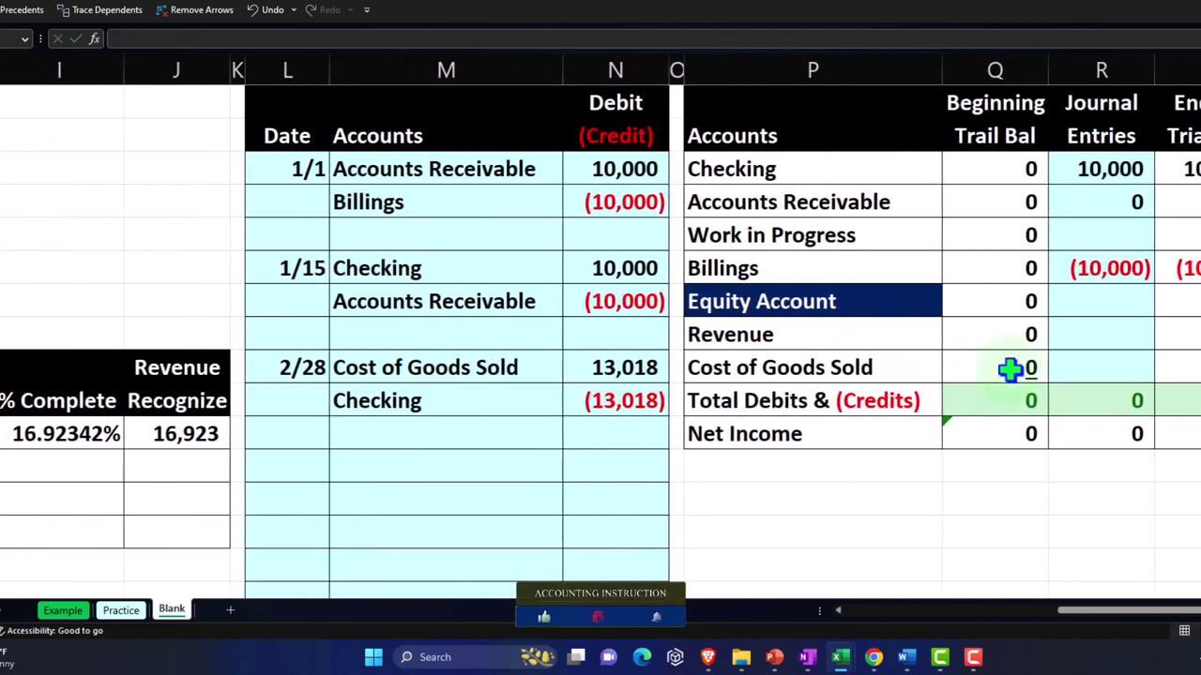
click(998, 371)
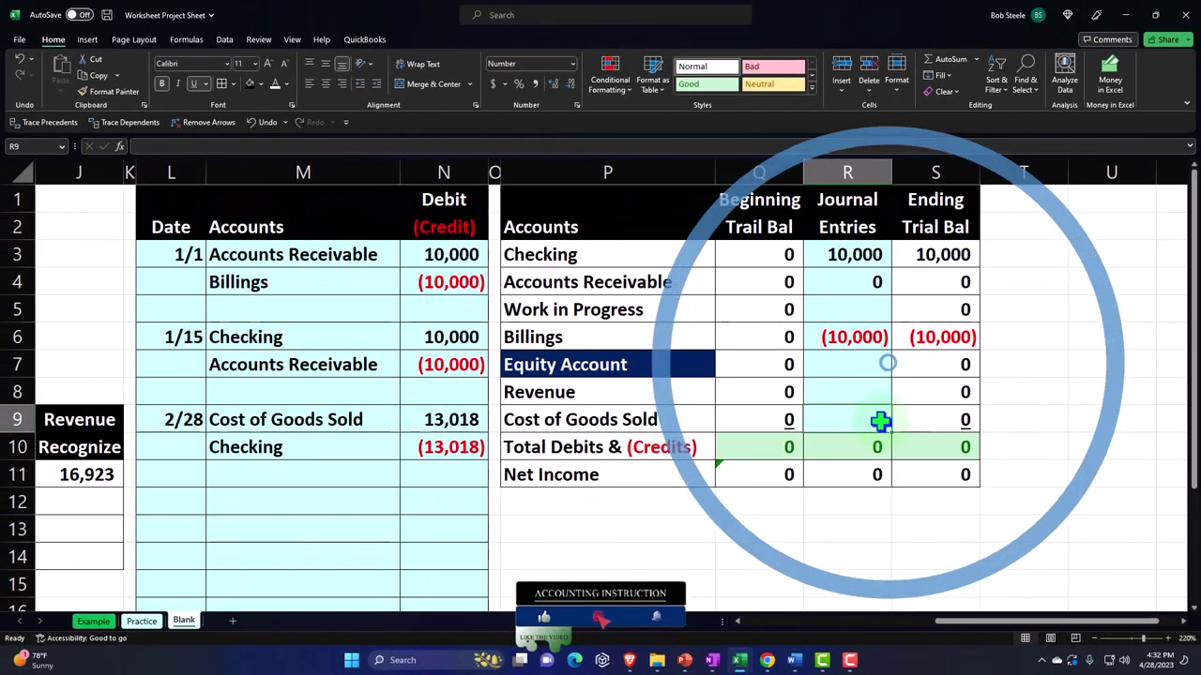
text(=)
key(Left)
key(Left)
key(Left)
key(Left)
key(Return)
key(Up)
key(Up)
key(Up)
key(Up)
key(Up)
key(Up)
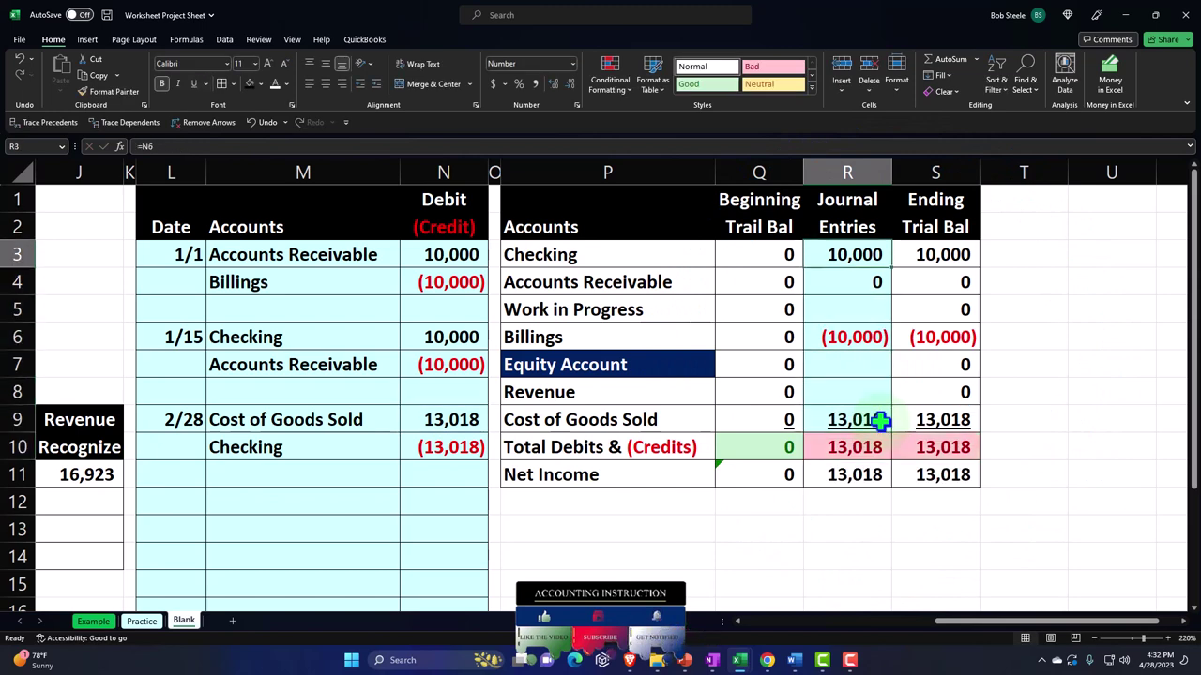
key(F2)
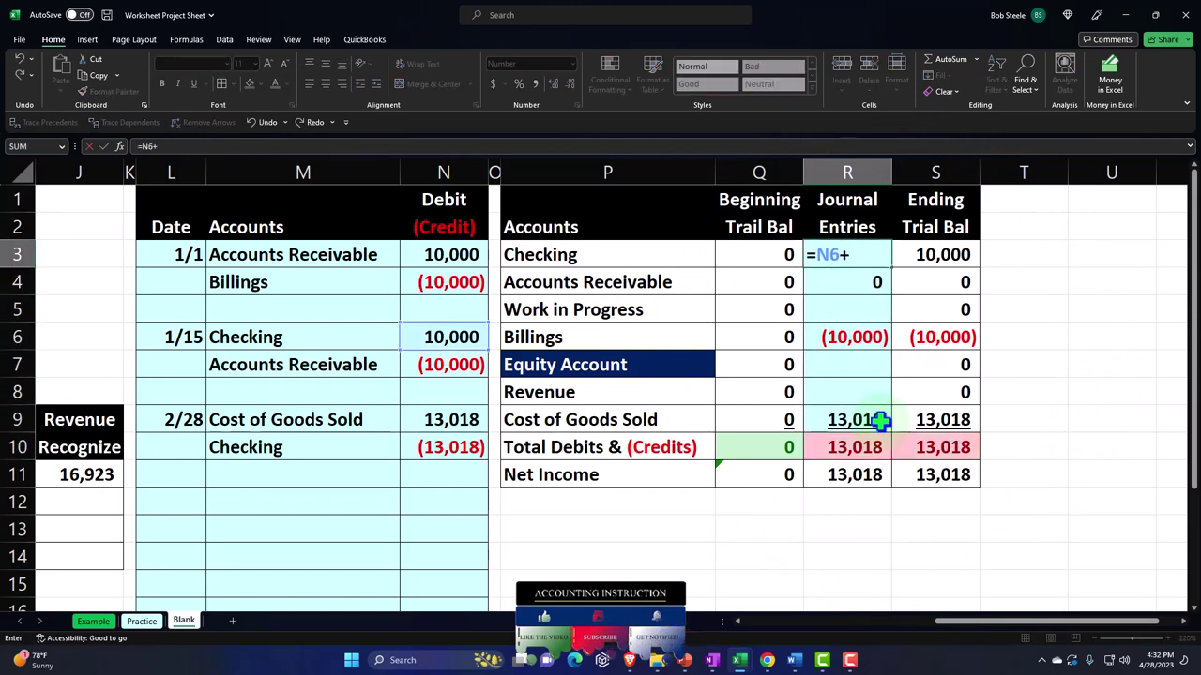
text(+)
key(Down)
key(Down)
key(Down)
key(Down)
key(Down)
key(Down)
key(Left)
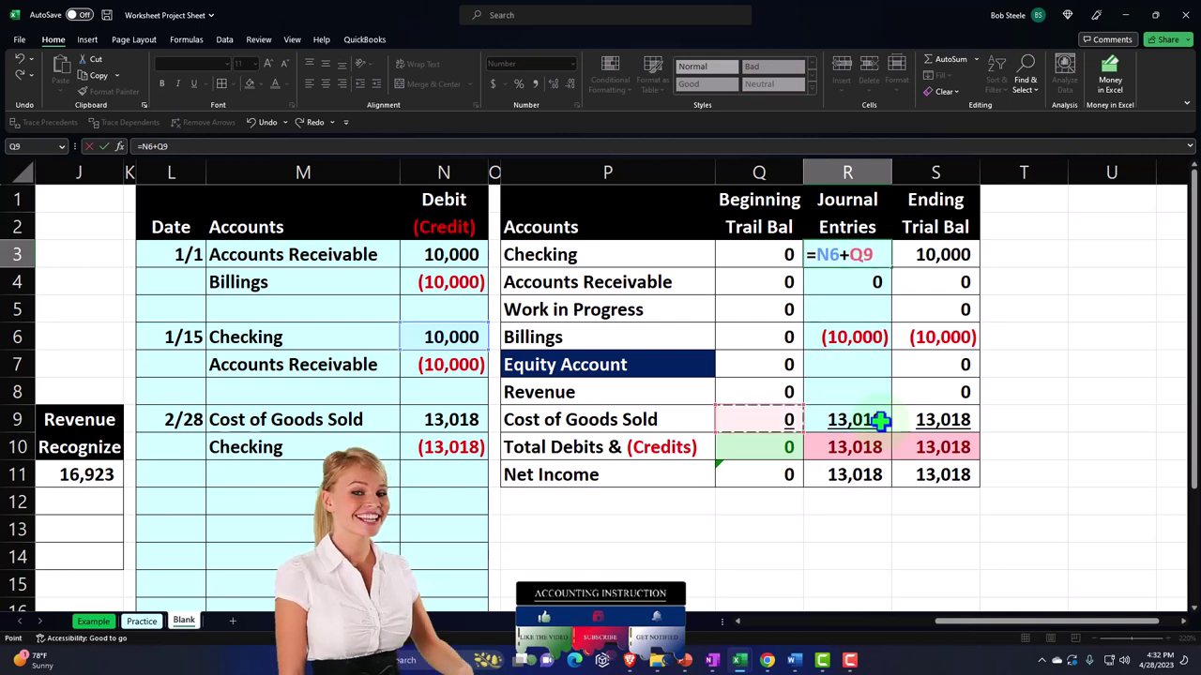
key(Left)
key(Left)
key(Left)
key(Down)
key(Return)
- Check the Checking, Billings and Net Income ending balances in the trial balance
key(Right)
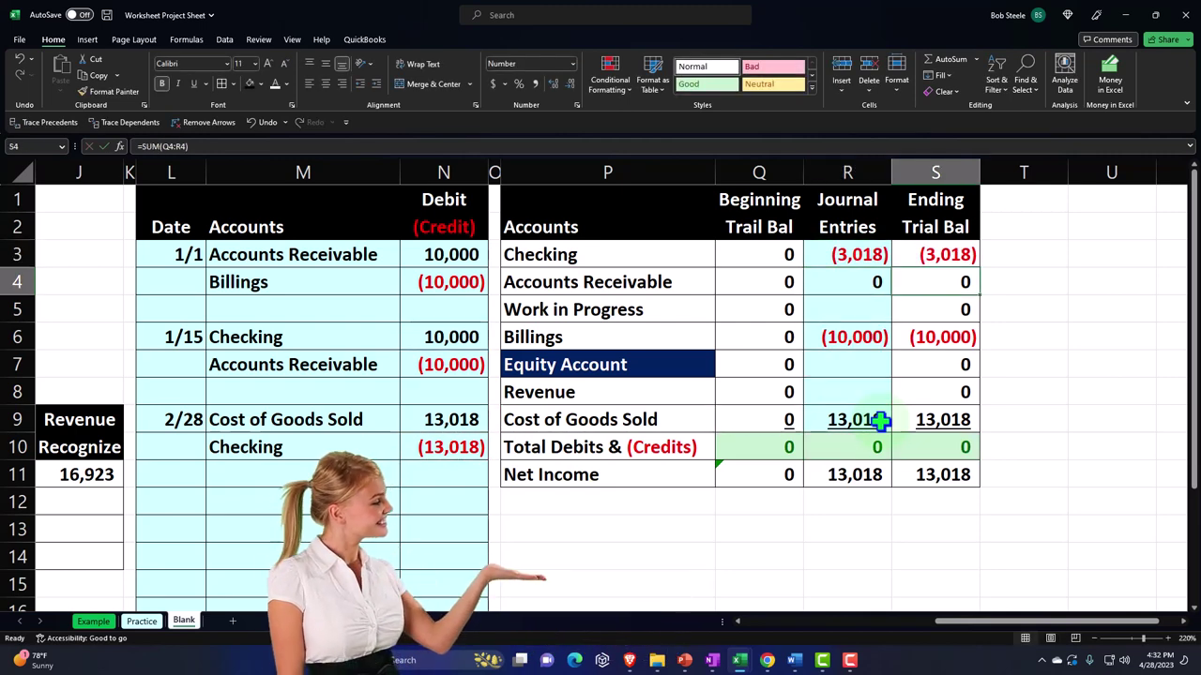
key(Up)
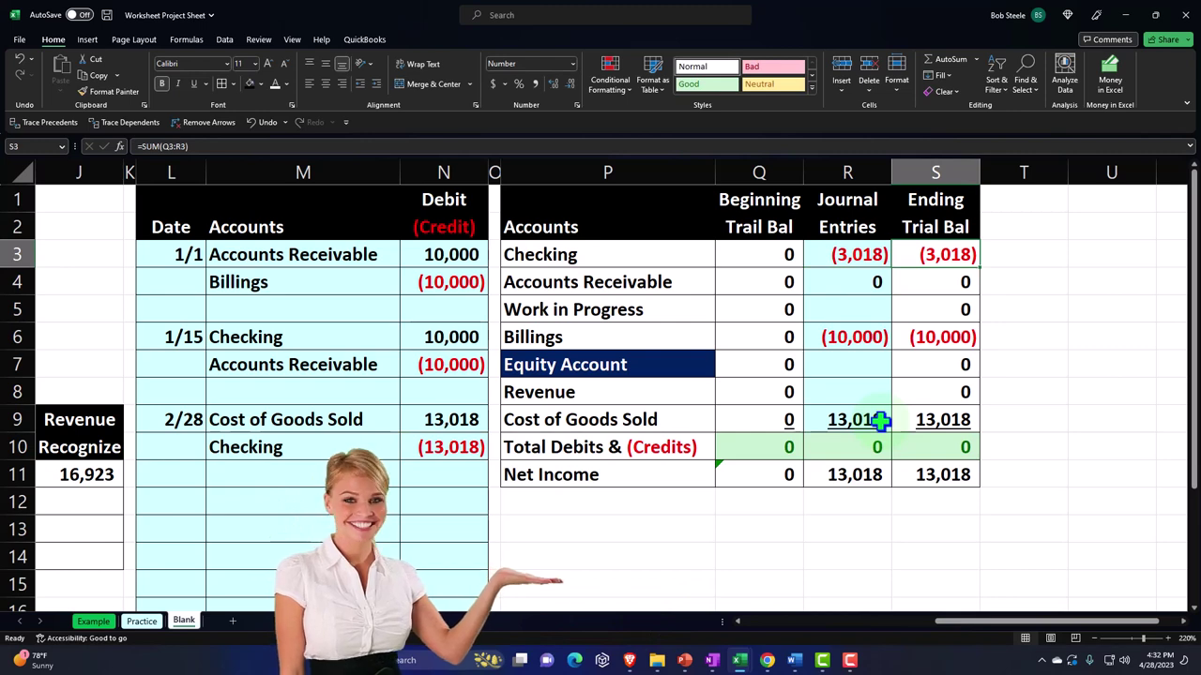
key(Down)
key(Down)
key(Down)
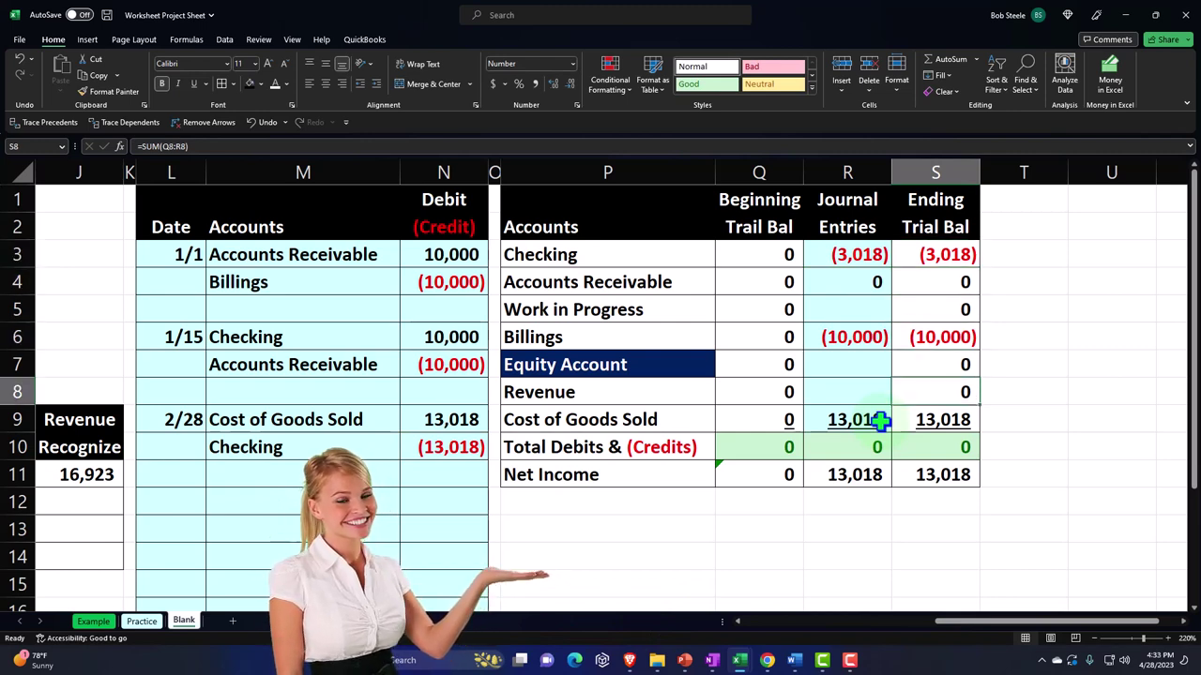
key(Down)
key(Down)
key(Down)
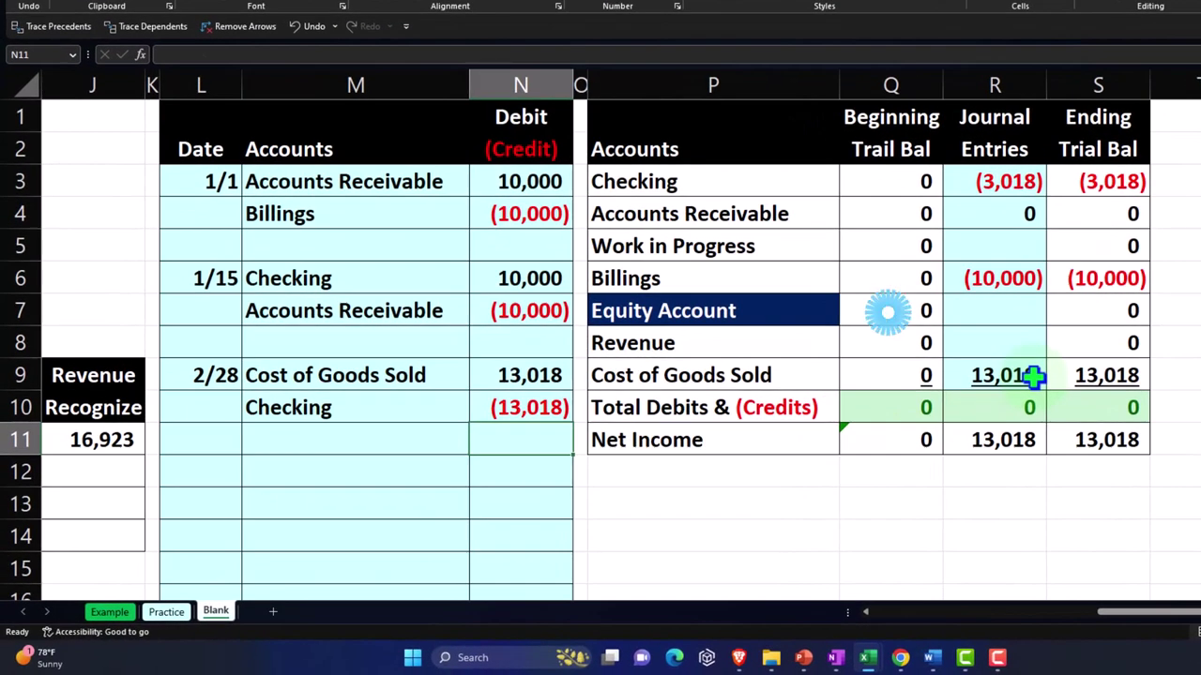
key(Left)
key(Left)
key(Left)
key(Left)
key(Left)
key(Left)
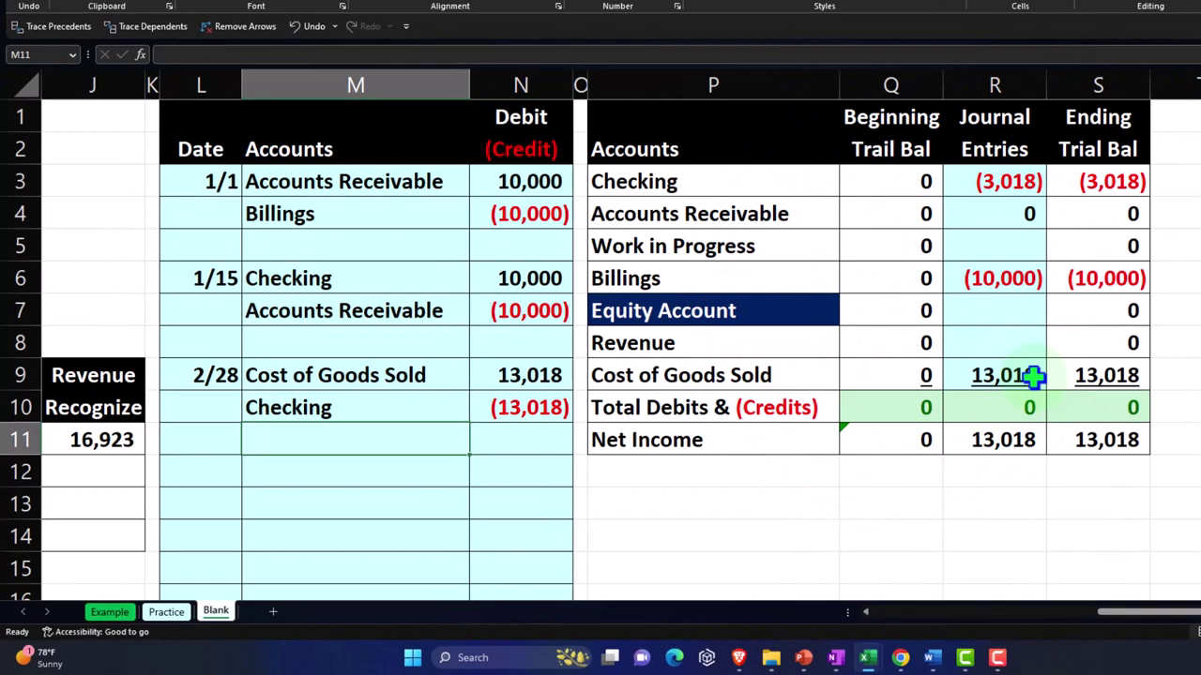
key(Right)
key(Right)
key(Right)
key(Up)
key(Up)
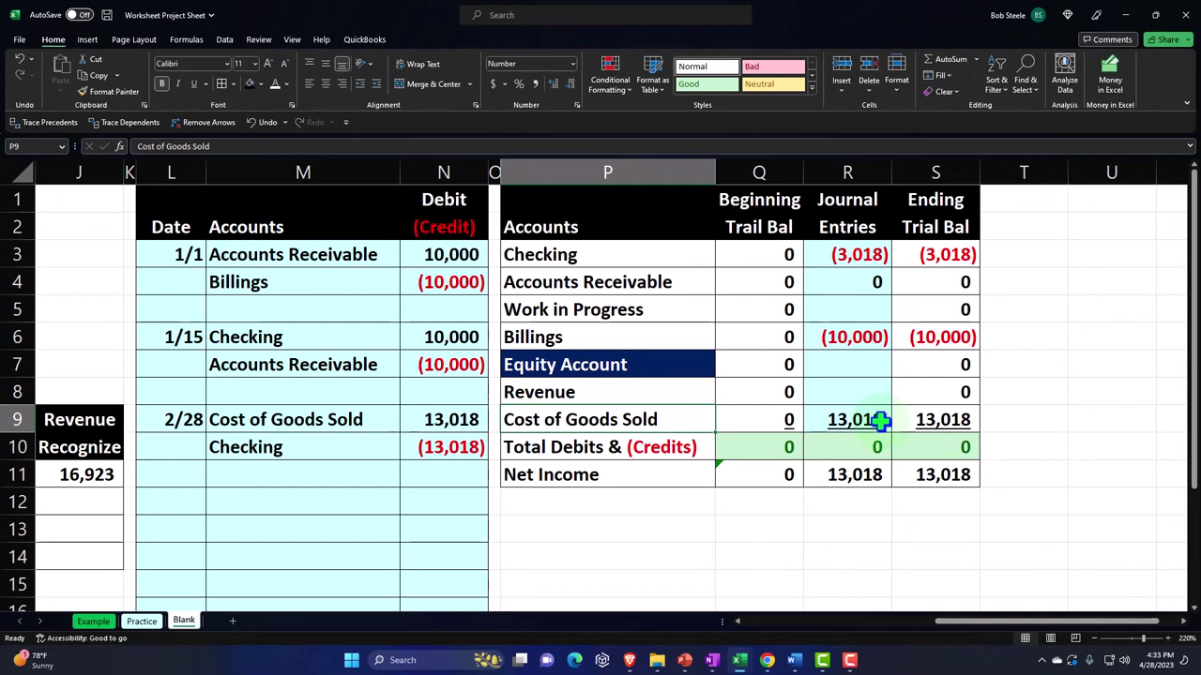
key(Left)
key(Left)
key(Left)
key(Left)
key(Left)
key(Left)
key(Left)
key(Left)
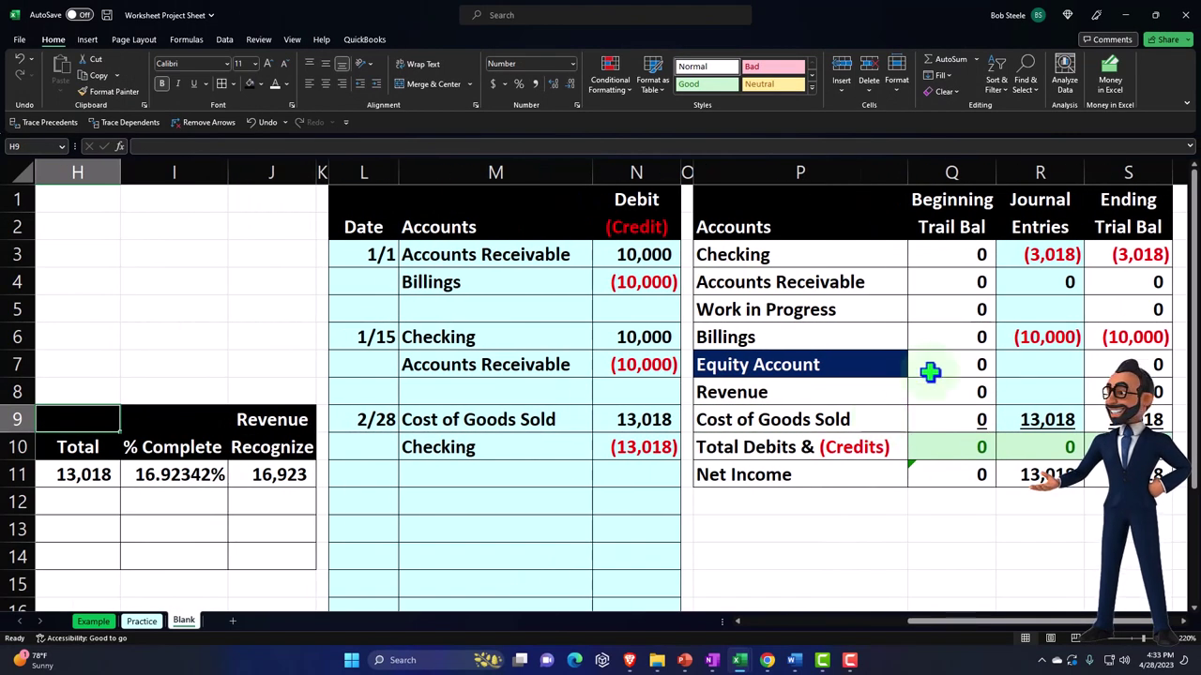
- Minimize Excel and add a new Expense from the Project 2 page, paying from Checking
click(1128, 20)
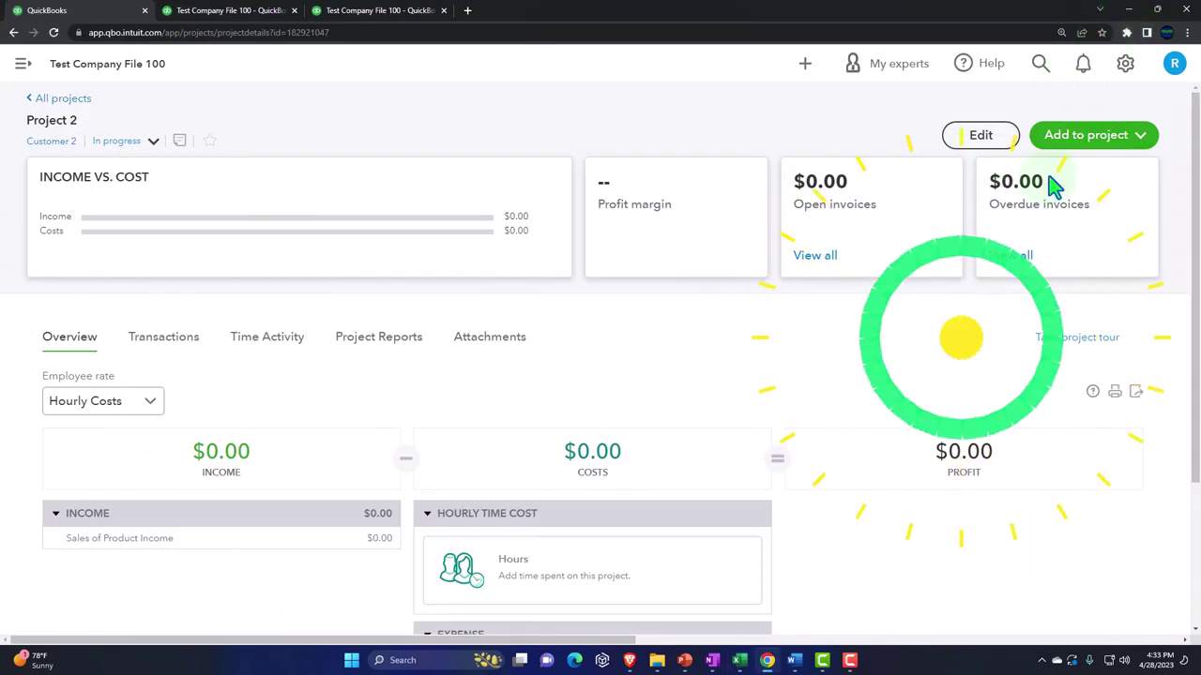
click(22, 64)
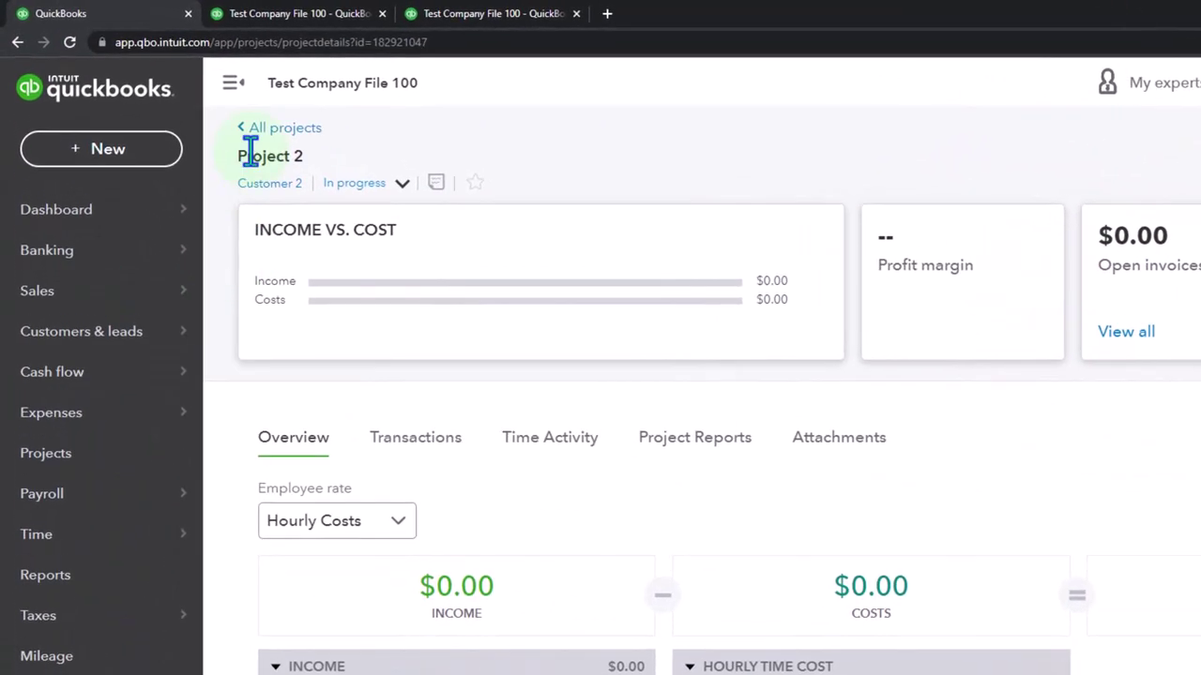
click(231, 86)
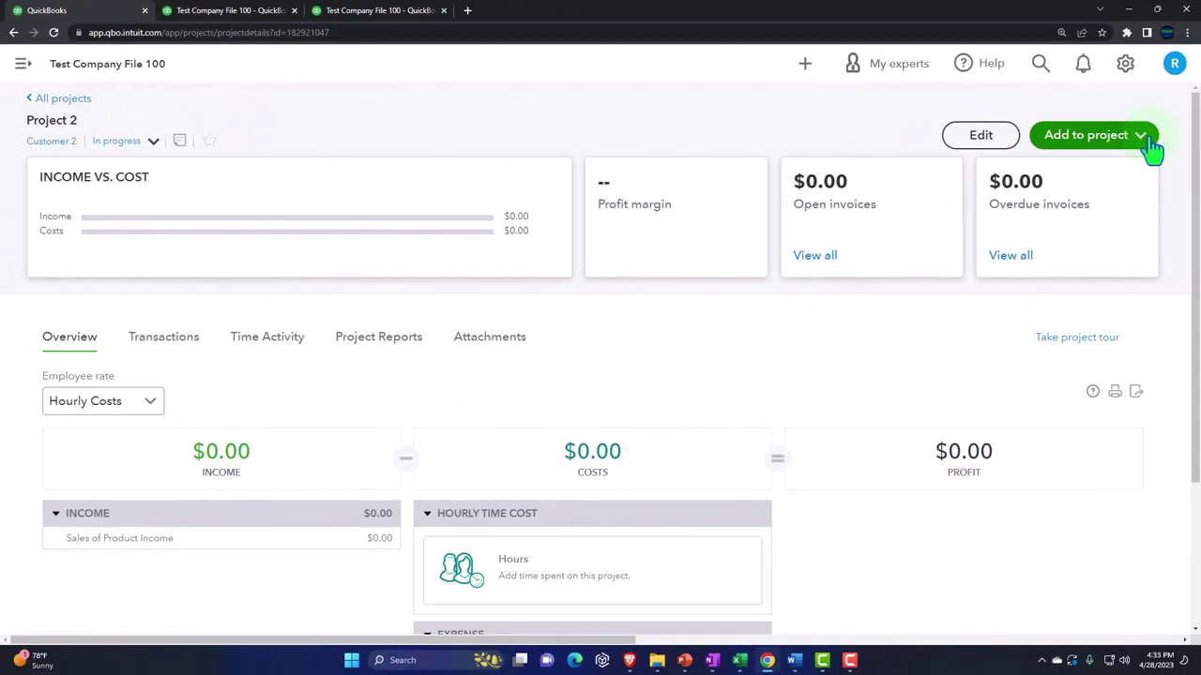
click(1147, 137)
click(1052, 225)
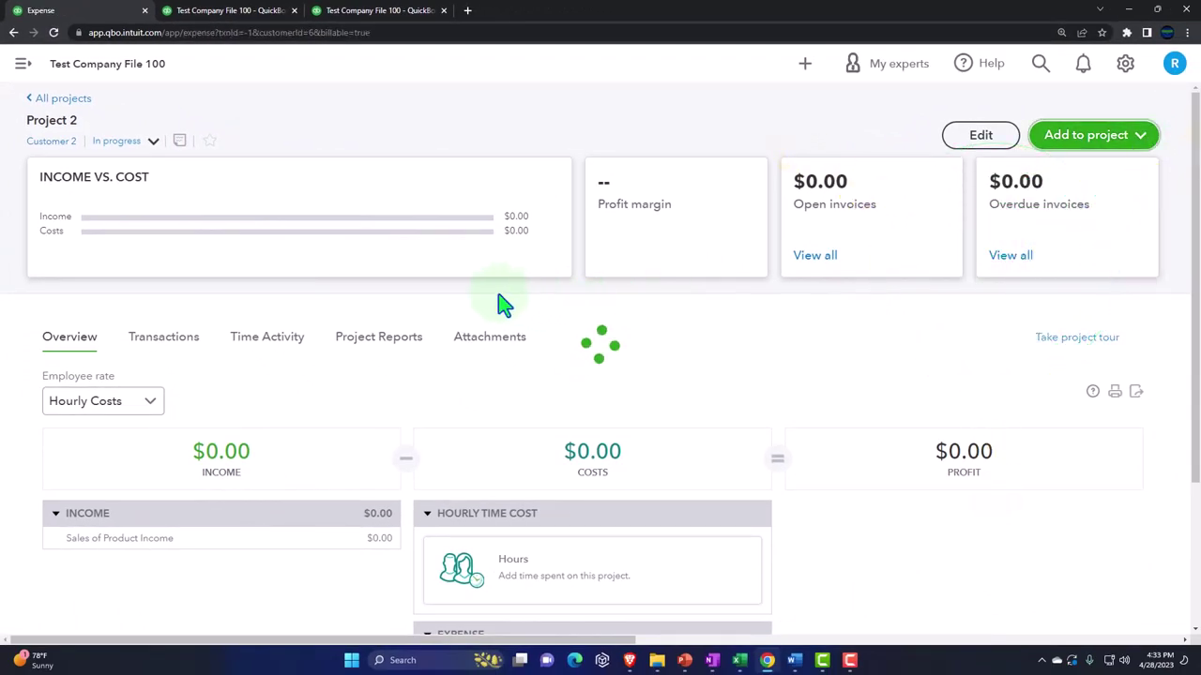
click(216, 153)
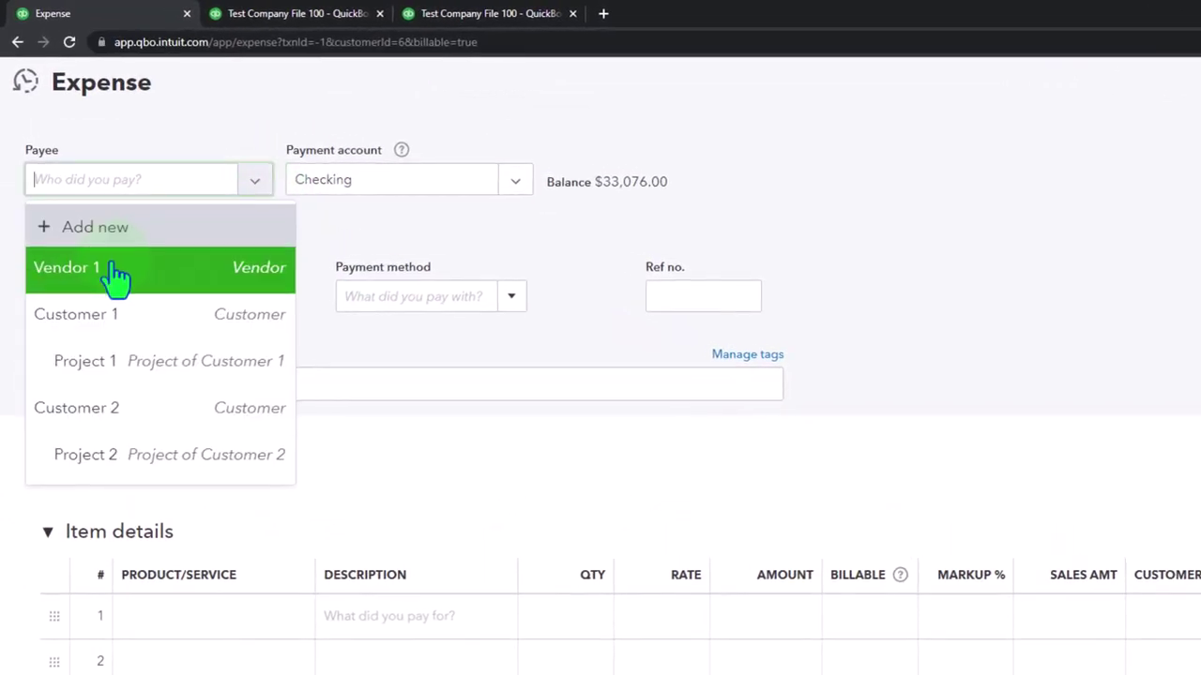
- Set the payee to Vendor 1 and the payment date to 02/28/2025
click(113, 269)
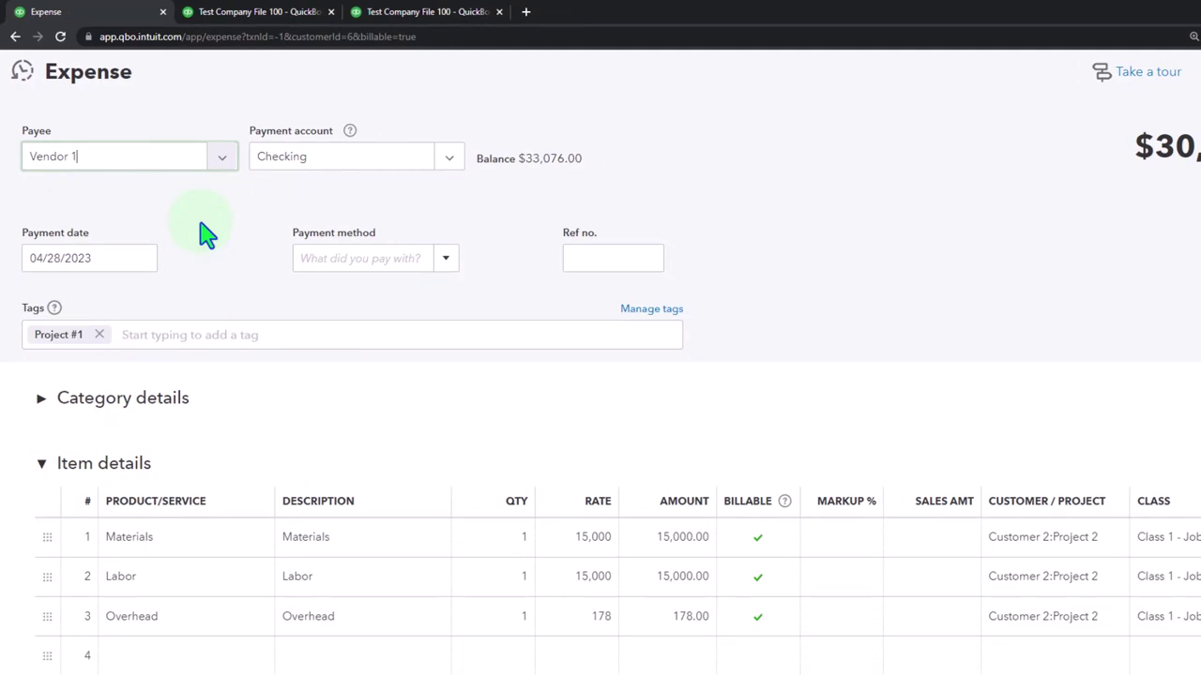
key(Tab)
key(Tab)
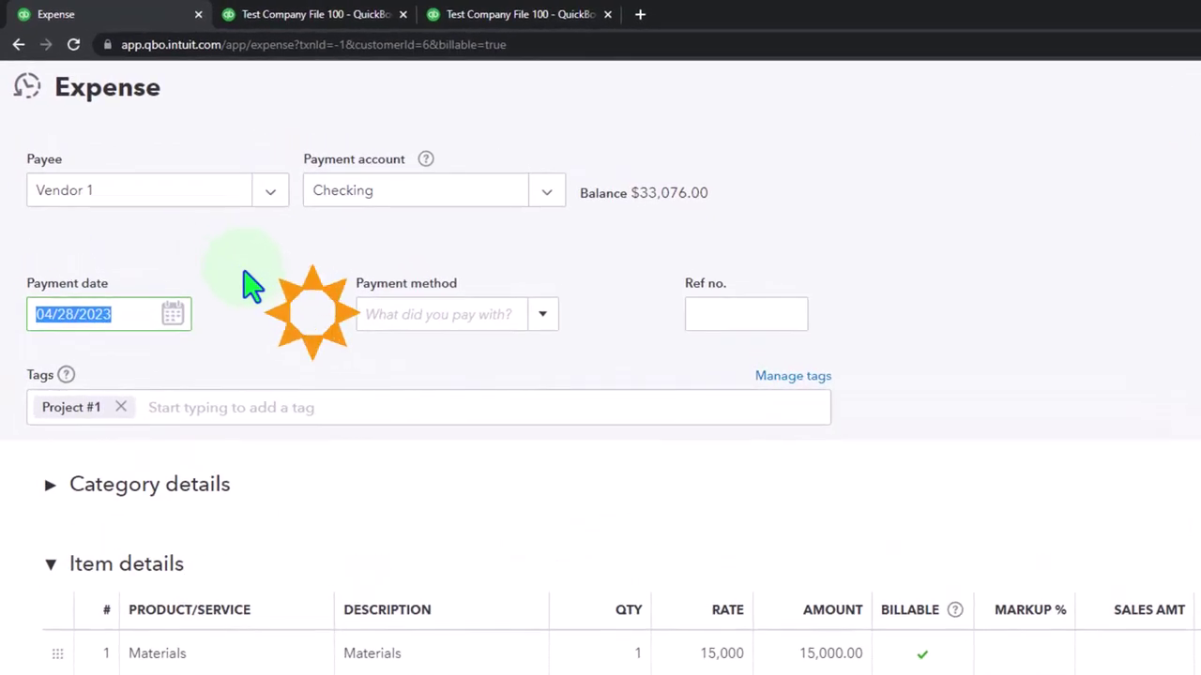
text(02)
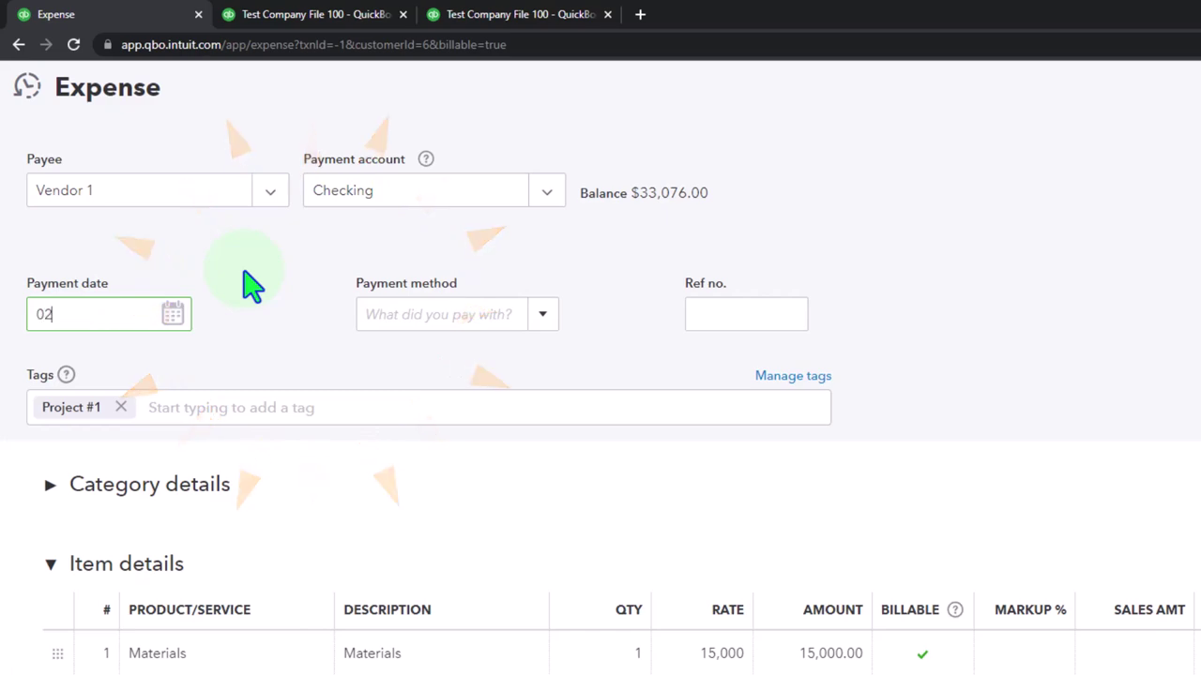
text(2825)
key(Tab)
key(Tab)
key(Tab)
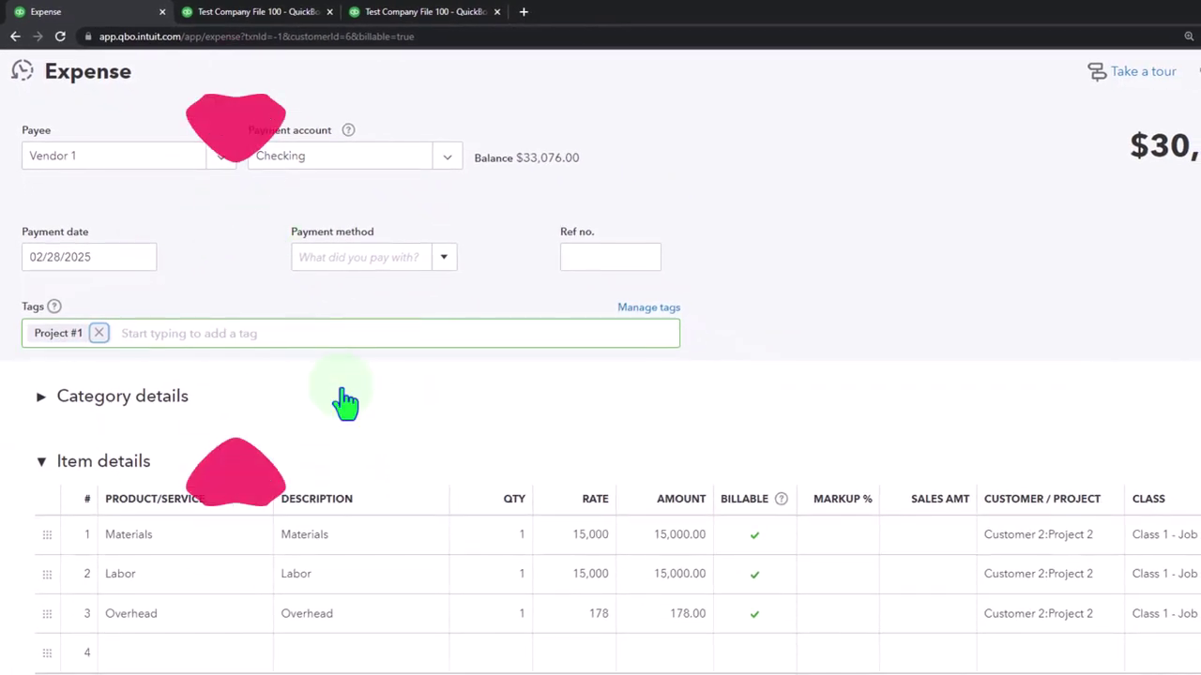
- Delete the prefilled Materials, Labor and Overhead lines and choose Materials on line 1
scroll(345, 402, down, 1)
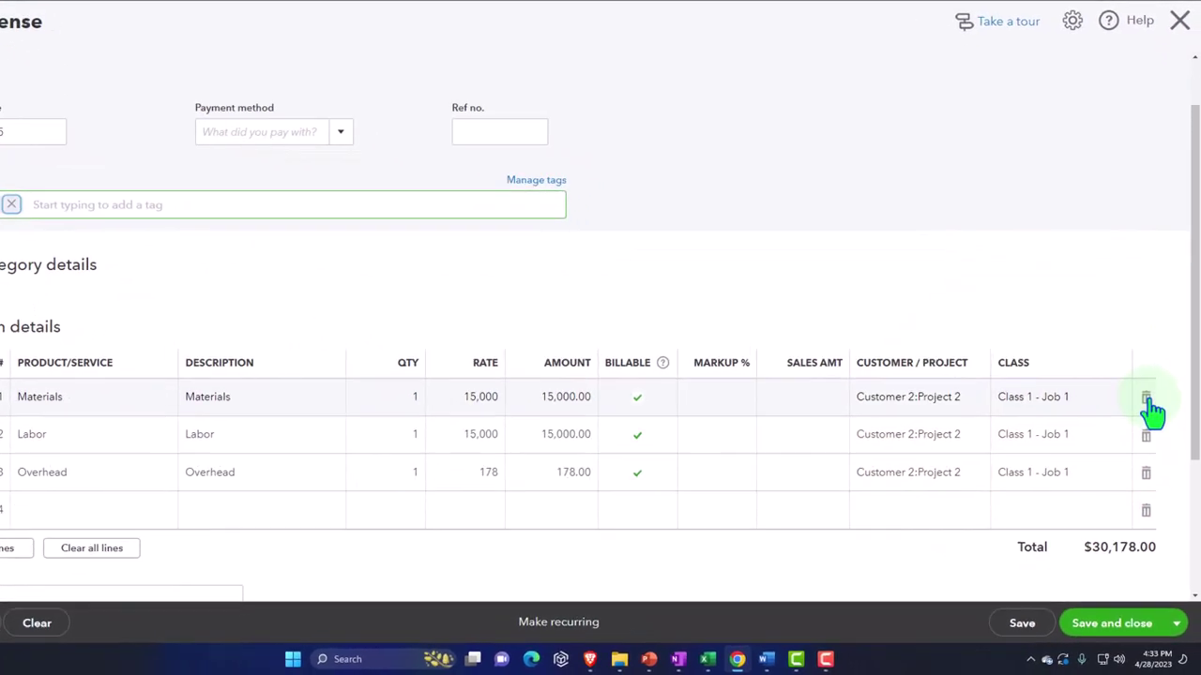
click(1131, 322)
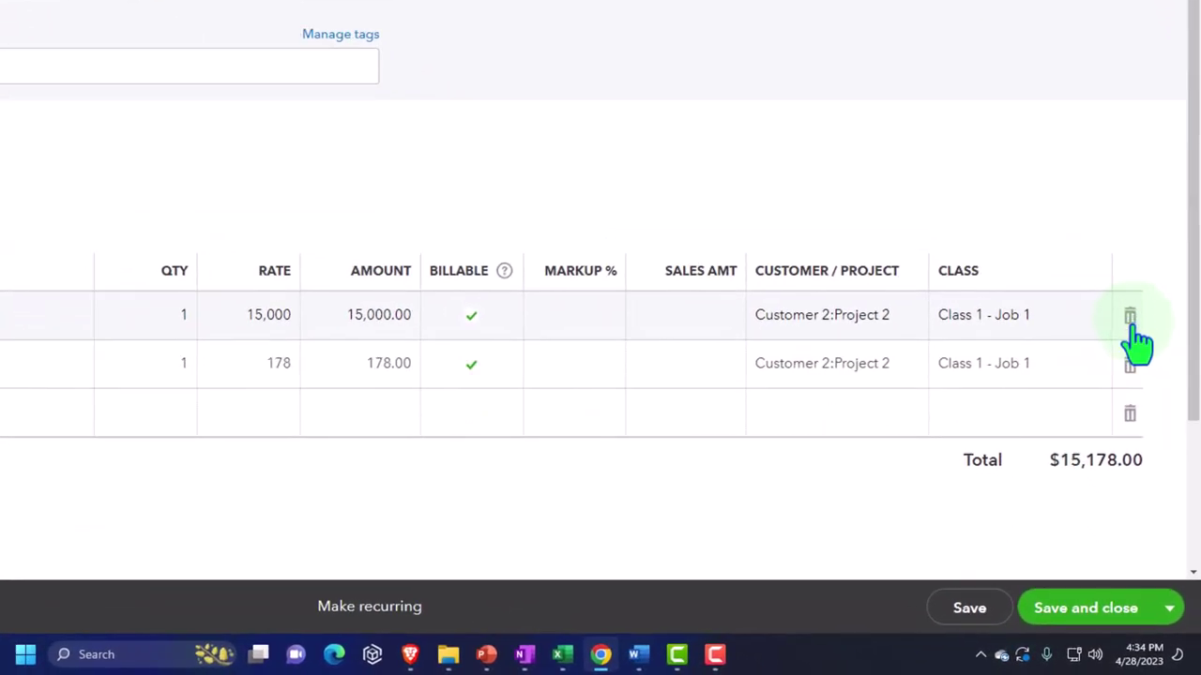
click(1131, 322)
click(1131, 322)
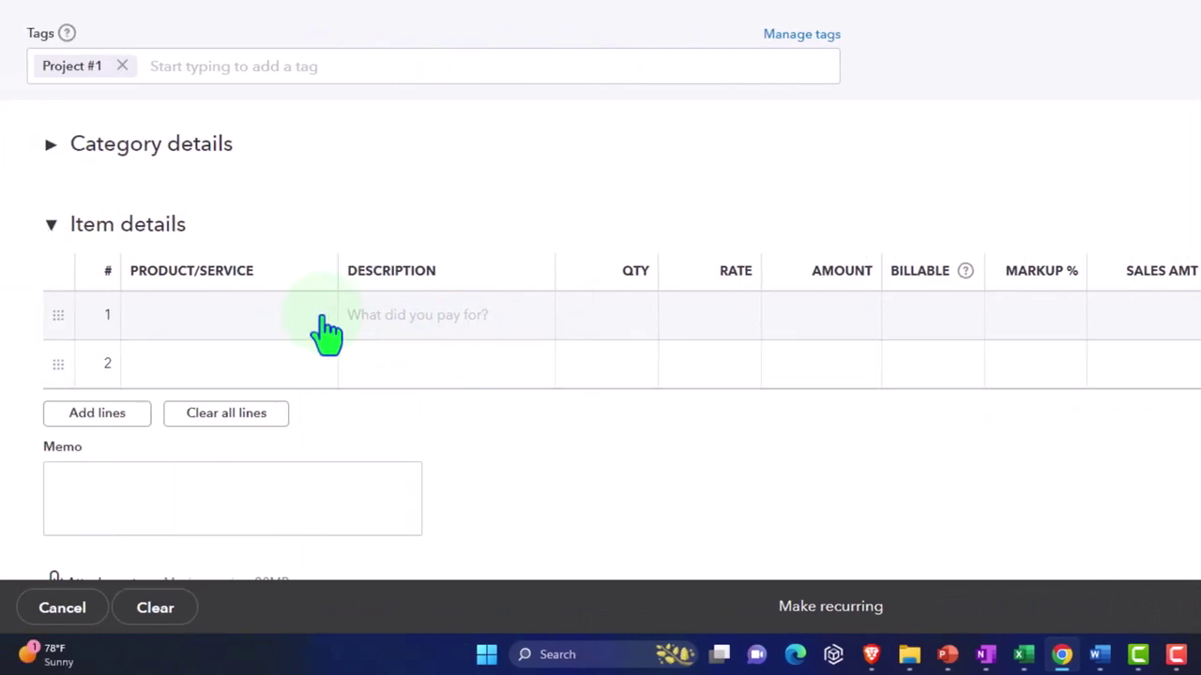
click(272, 322)
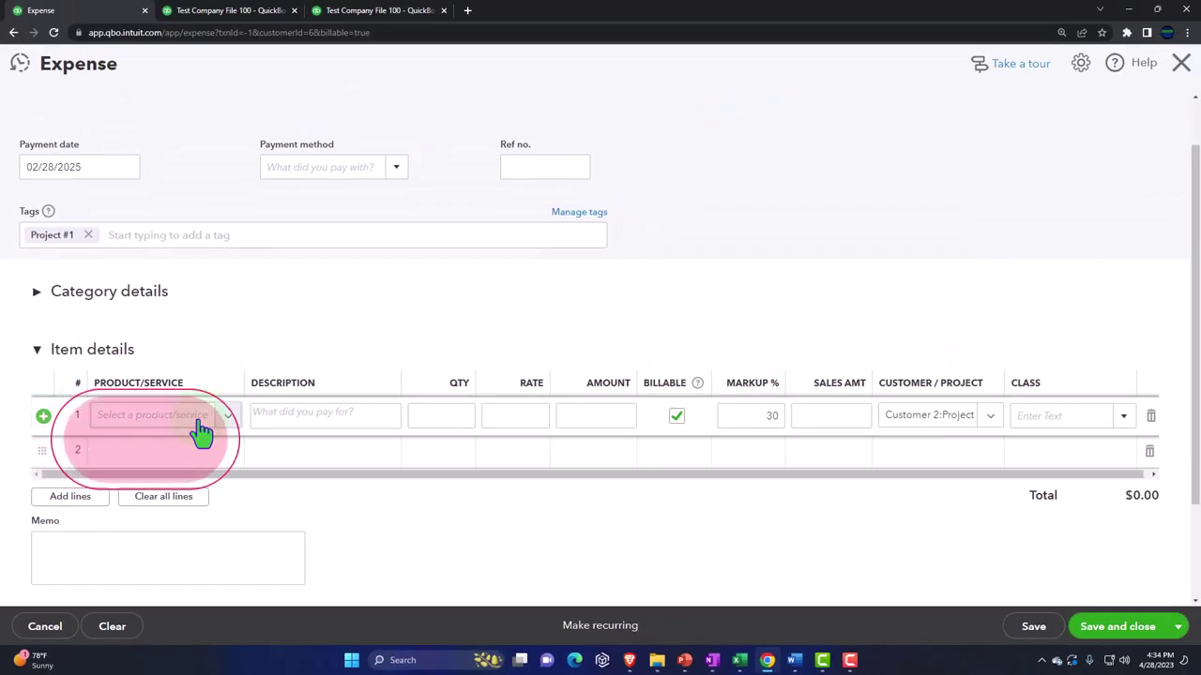
click(201, 417)
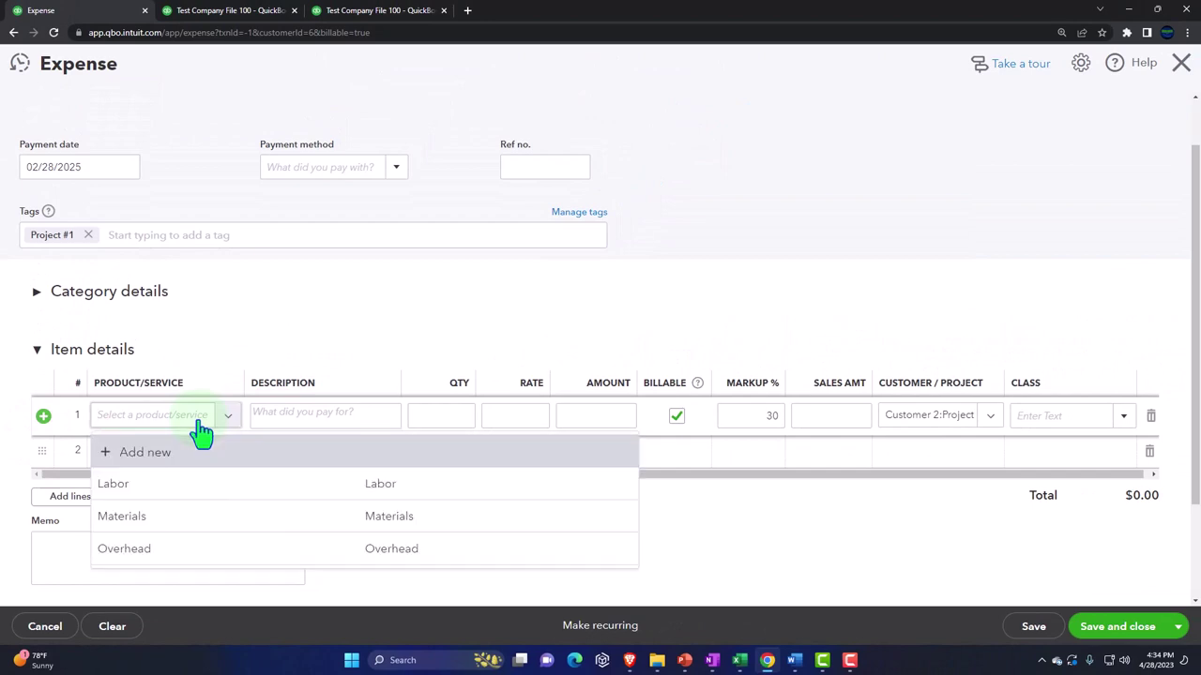
text(materials)
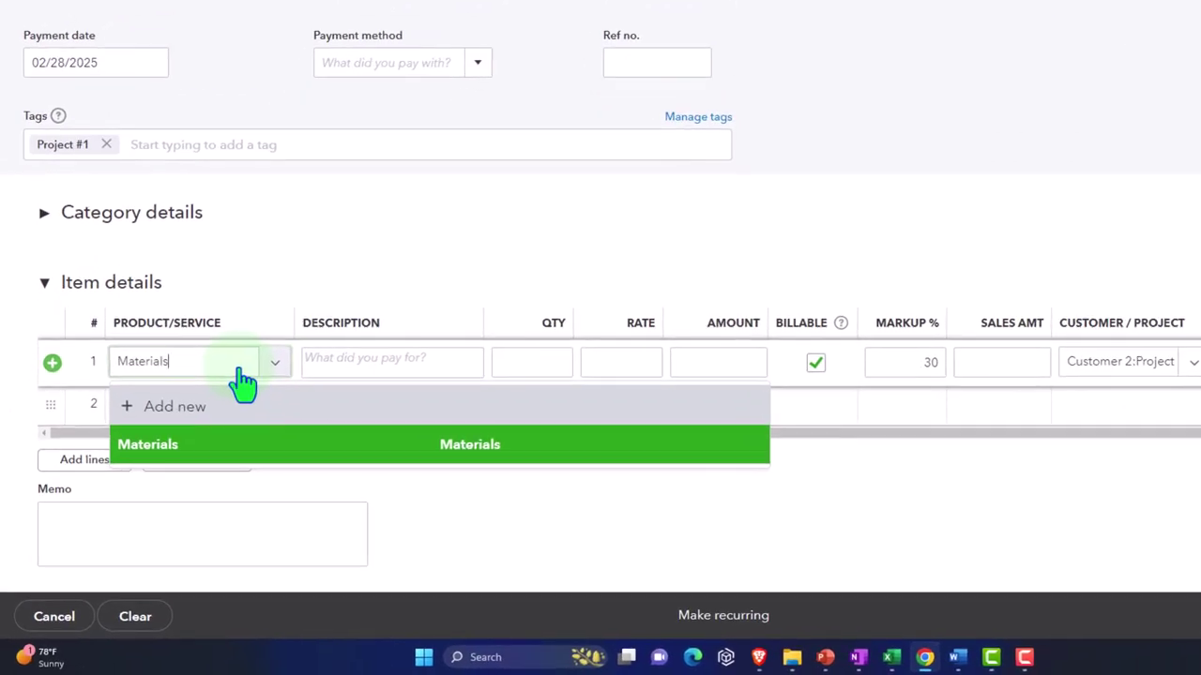
key(Tab)
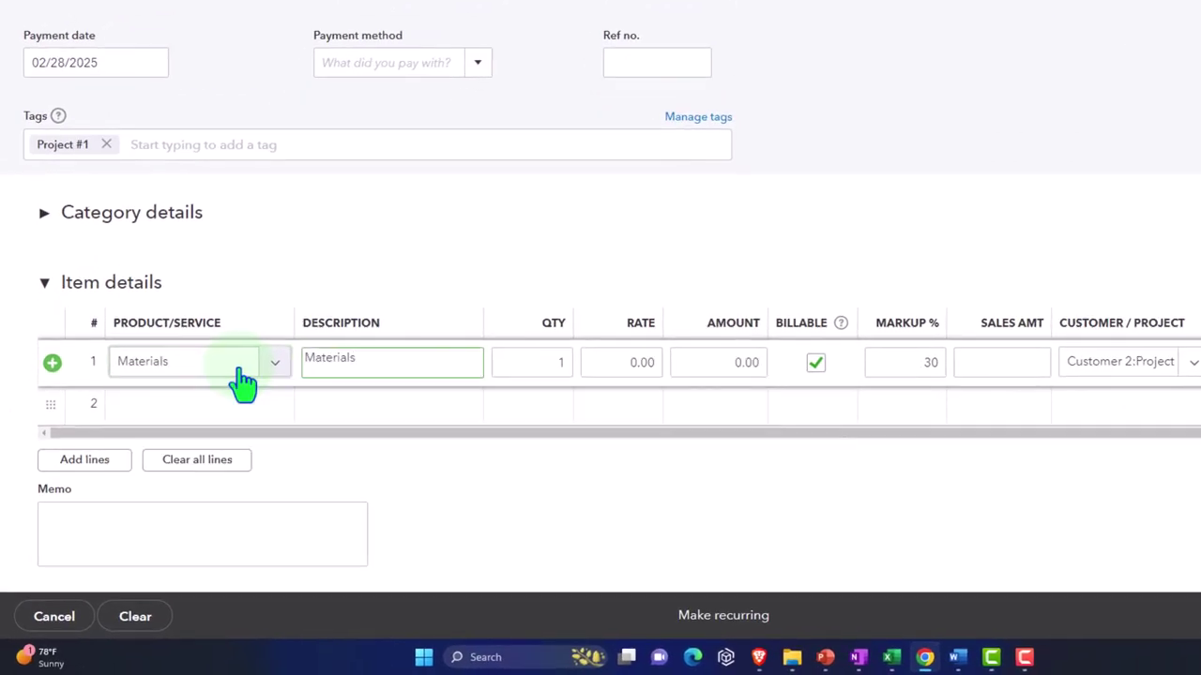
key(Tab)
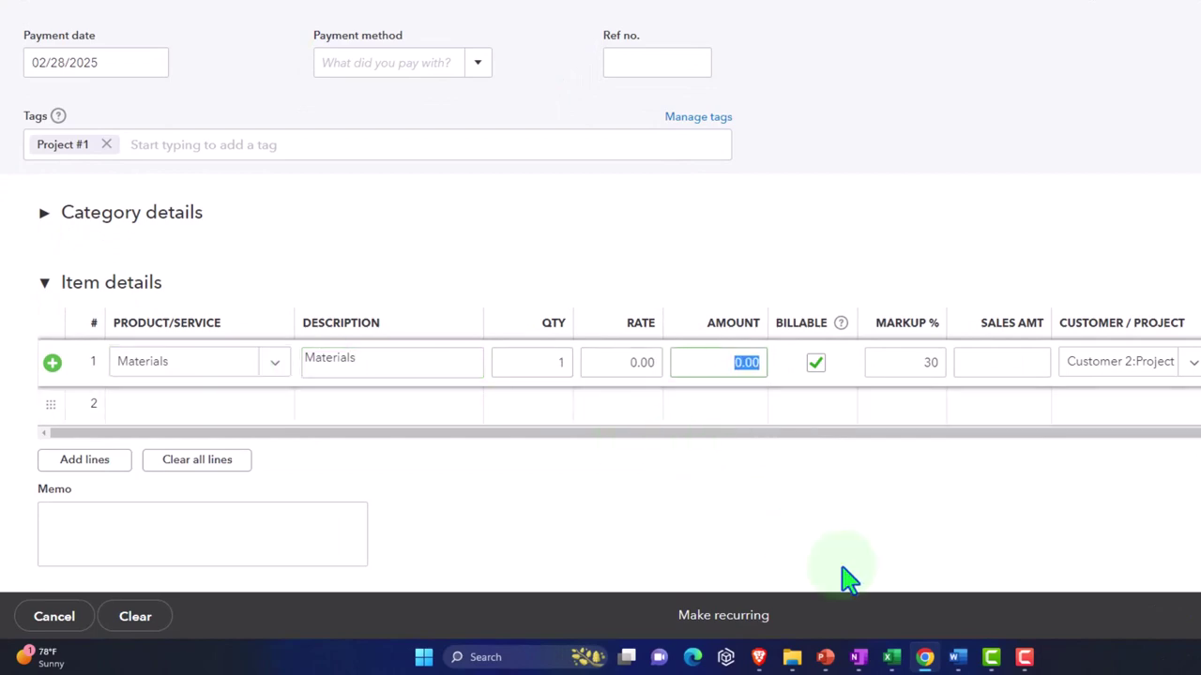
- Look up the Materials cost in the Excel job table and enter 7,000 as the line amount
click(879, 612)
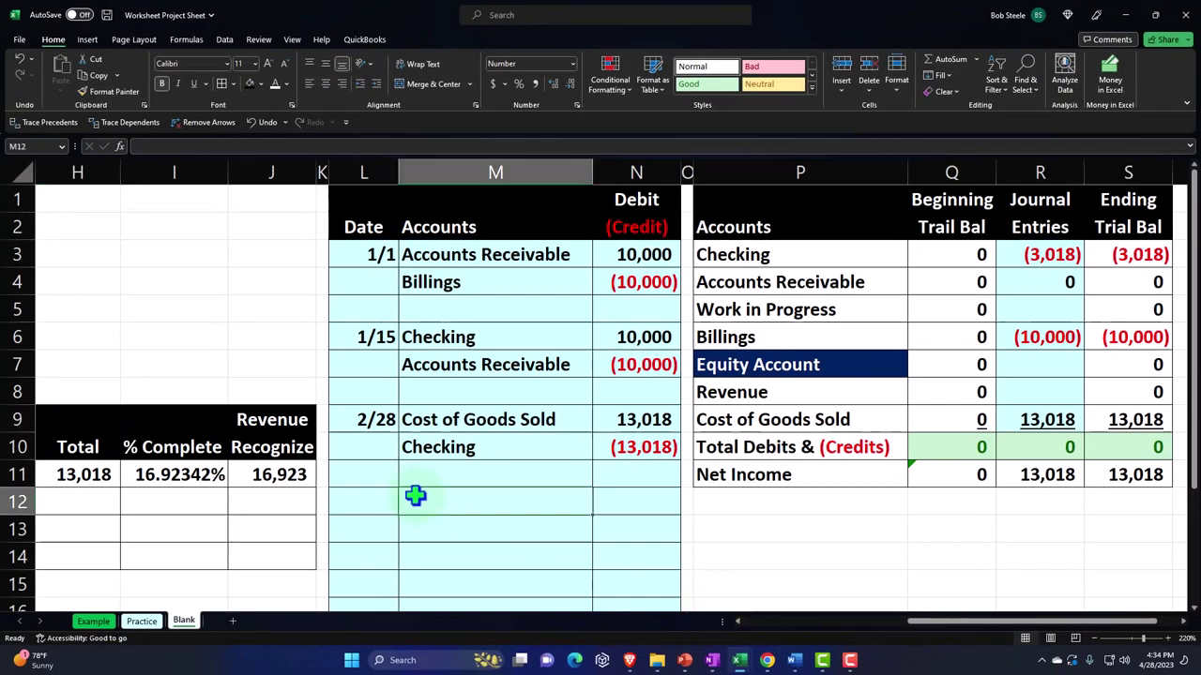
key(Left)
key(Left)
key(Left)
key(Left)
key(Left)
key(Left)
key(Left)
key(Left)
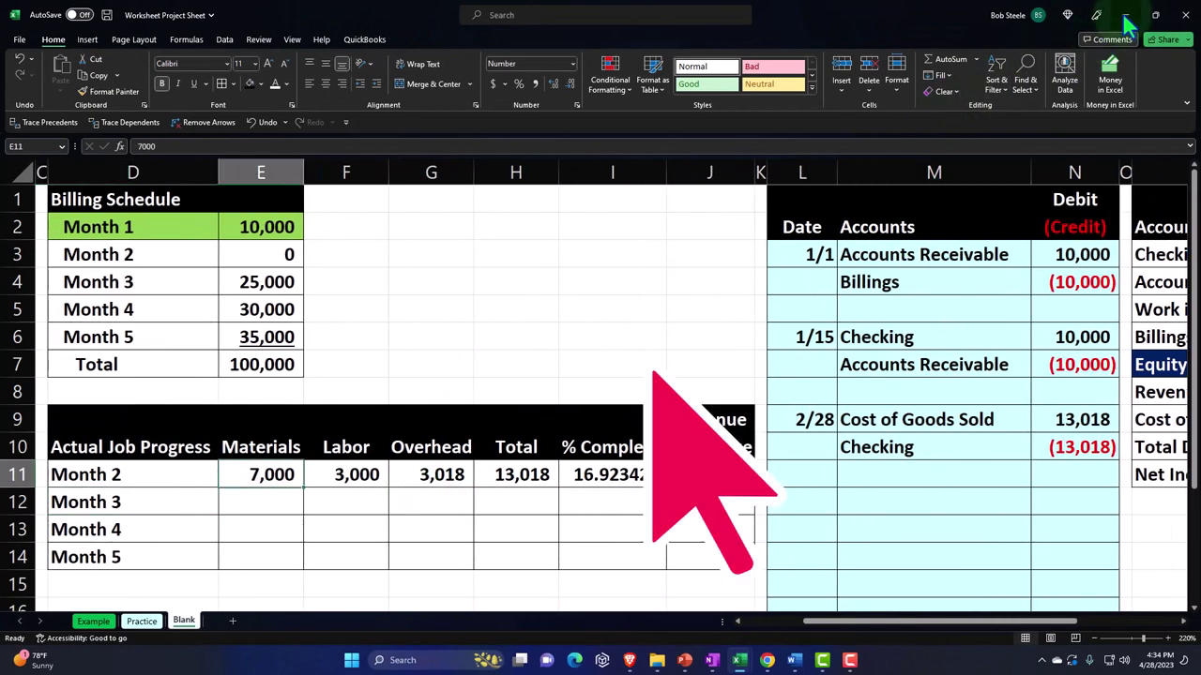
key(alt+Tab)
text(70)
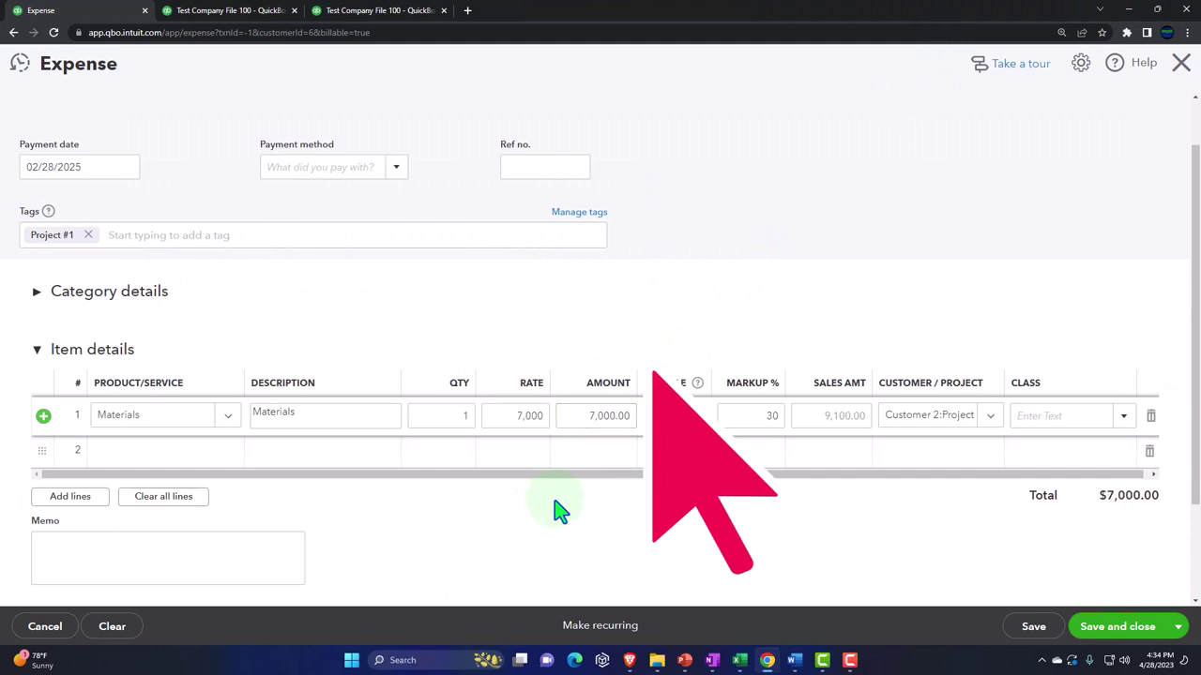
- Mark the 7,000.00 Materials line billable, applying the 30% markup for a 9,100.00 sales amount
click(676, 419)
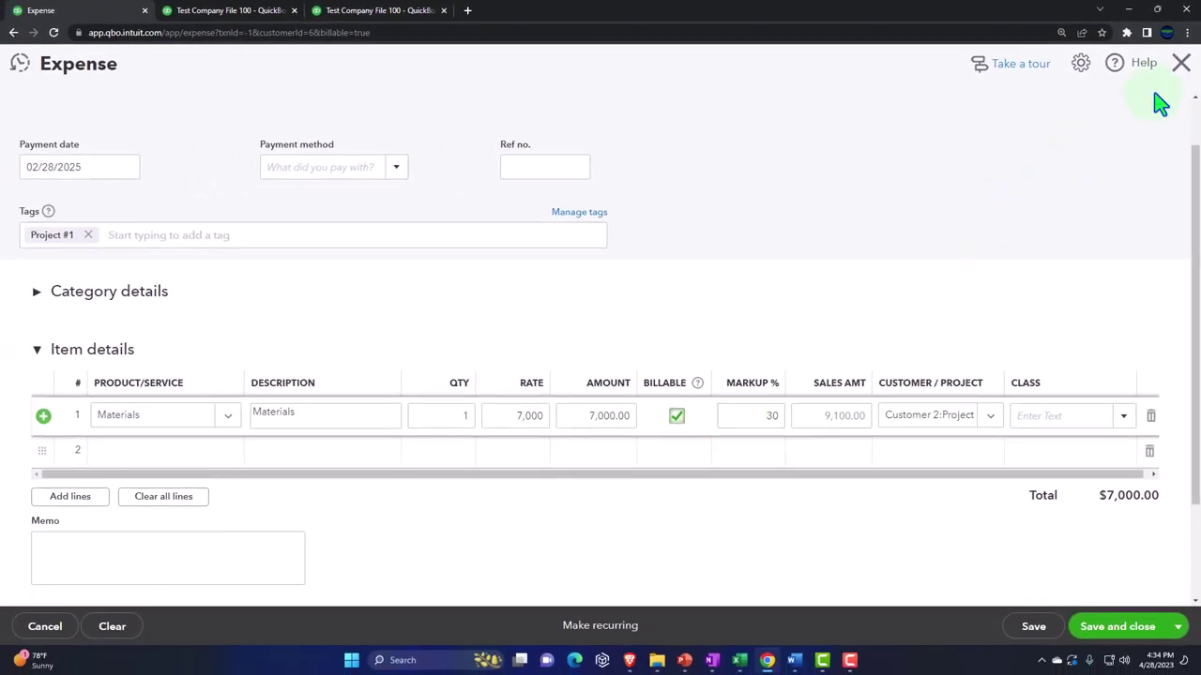
- Discard the unsaved expense and go to the Expenses page of Account and Settings
click(1178, 75)
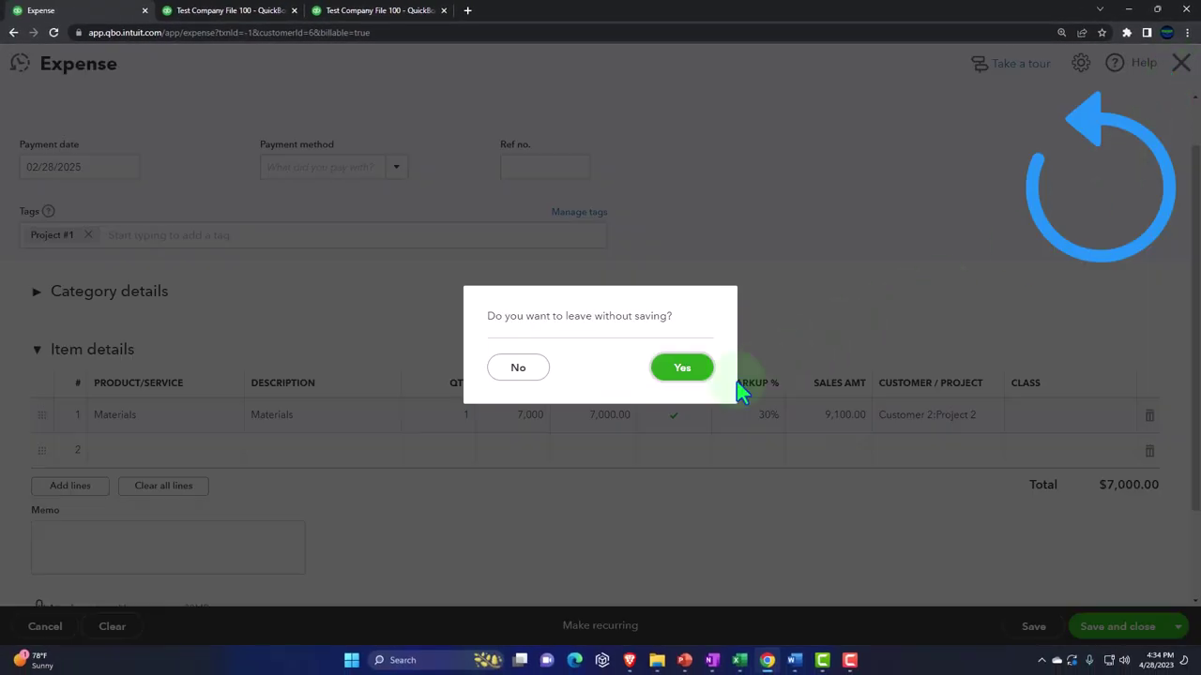
click(683, 376)
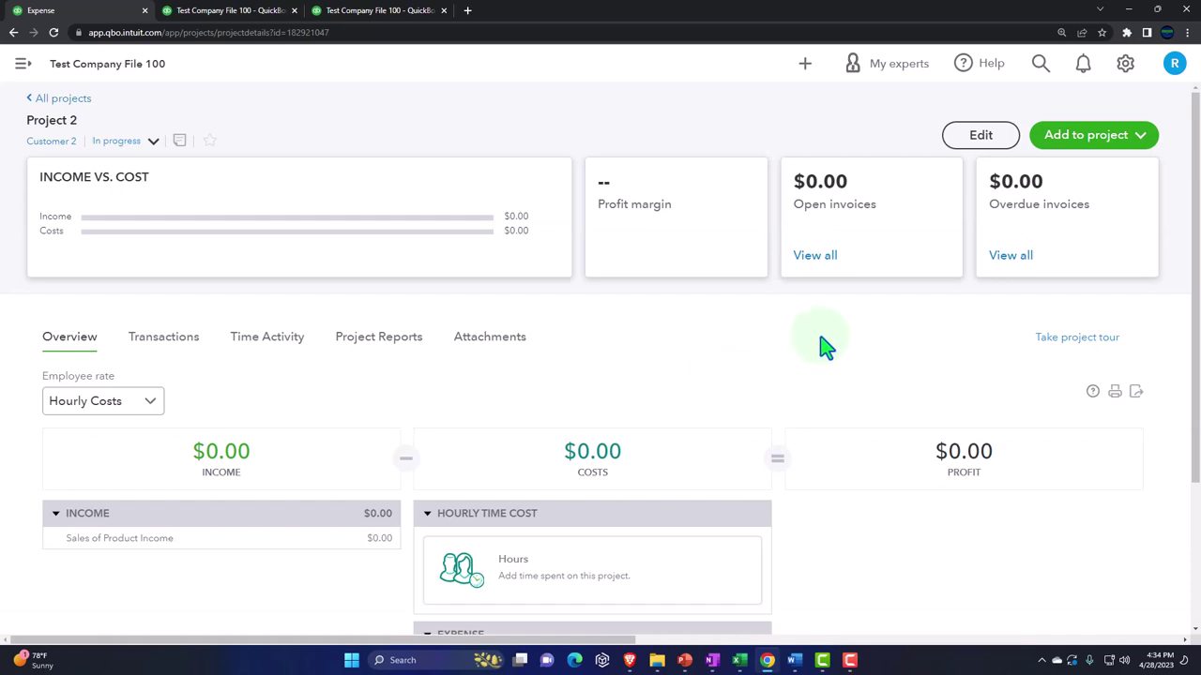
click(1098, 89)
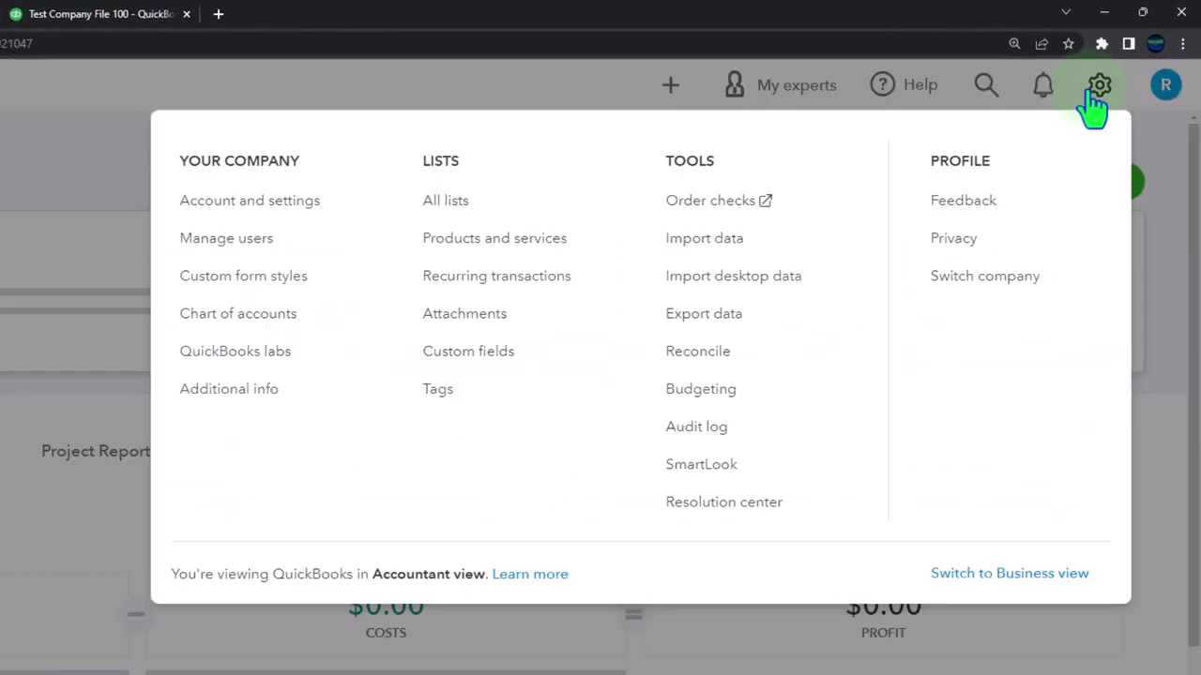
click(233, 218)
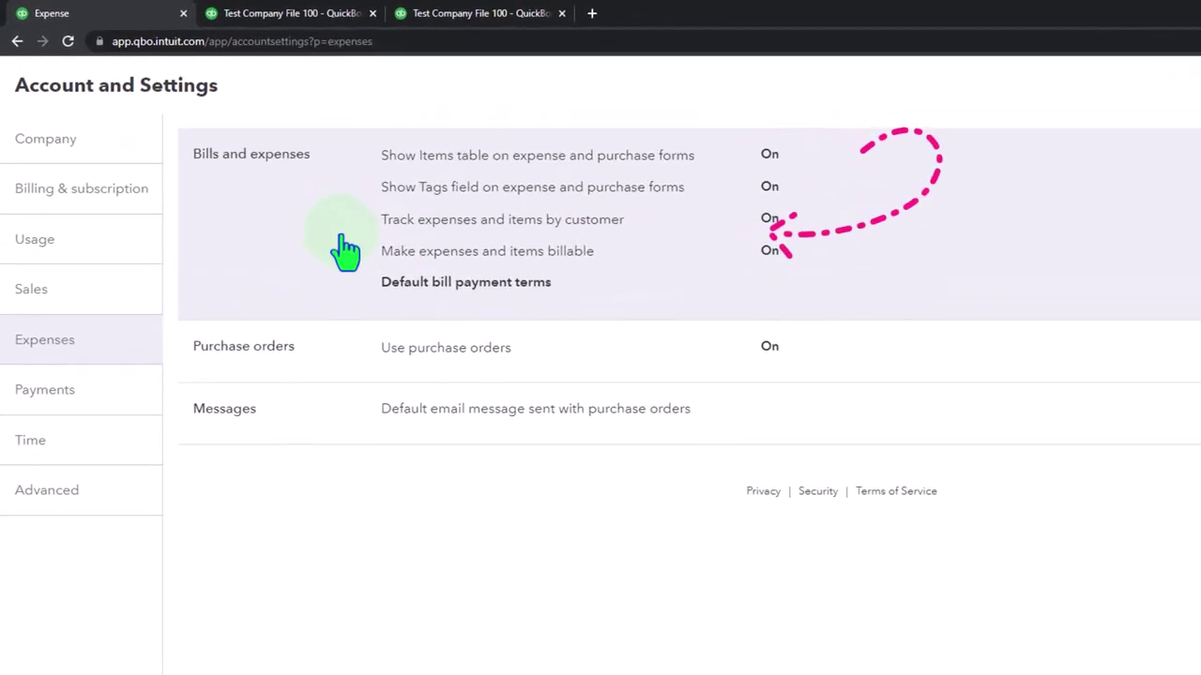
- Save Bills and expenses with a 30% default markup and billable income in a single account
click(345, 248)
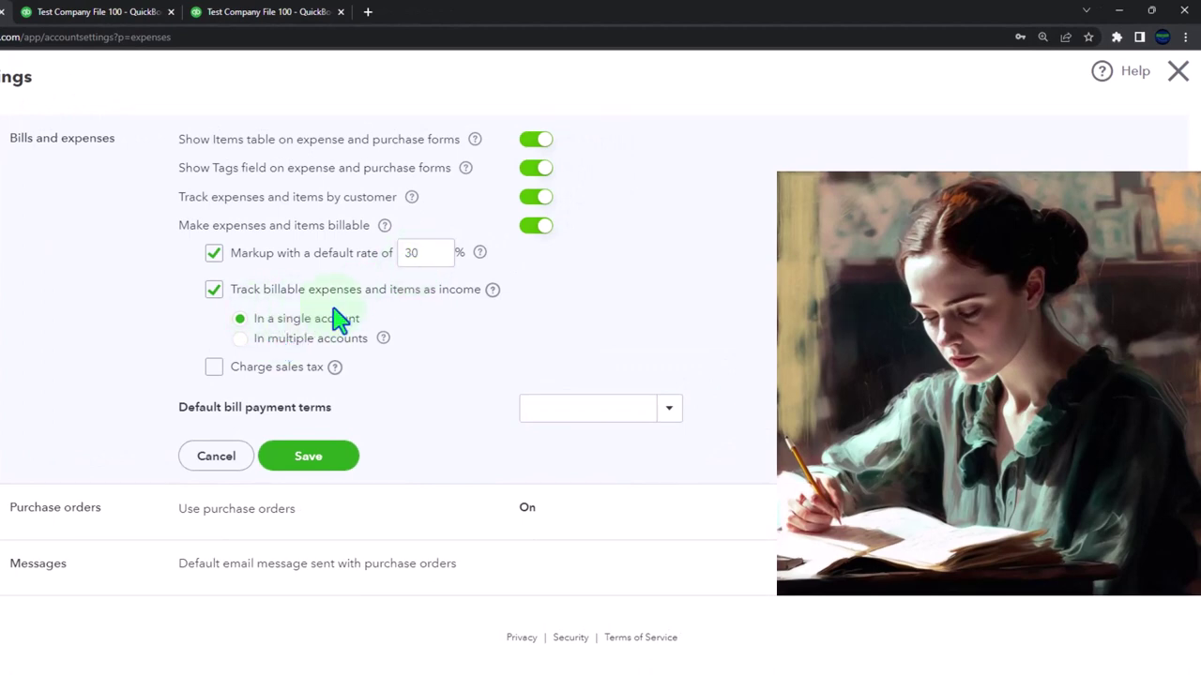
click(439, 314)
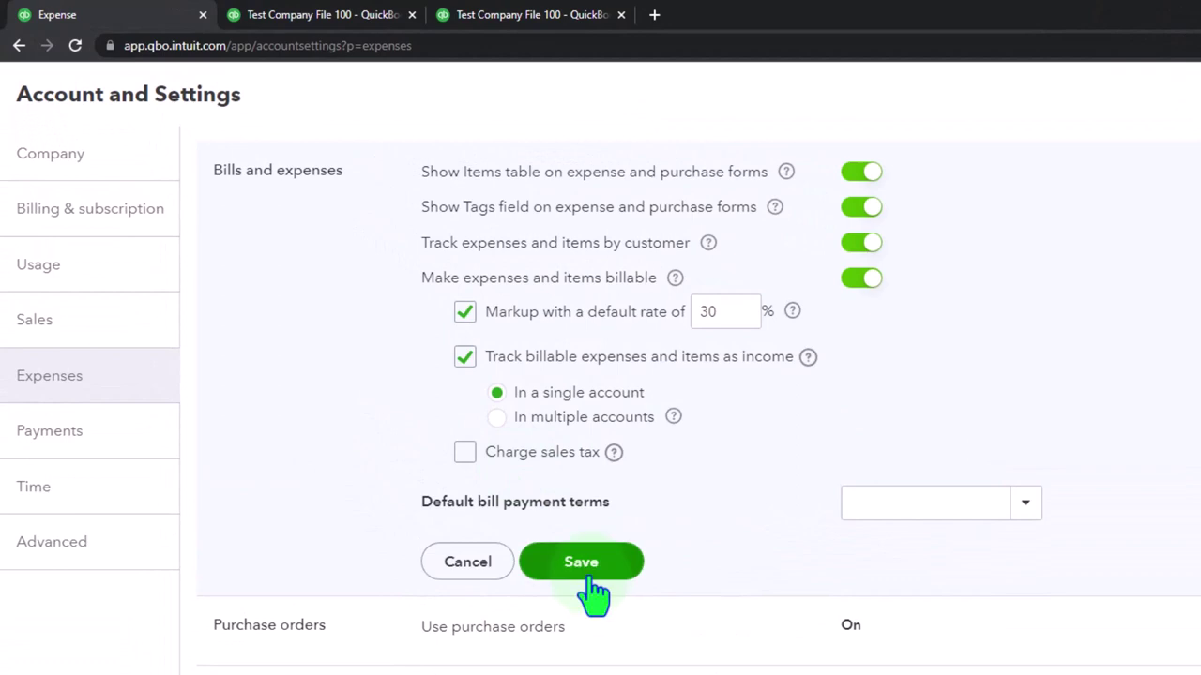
click(581, 563)
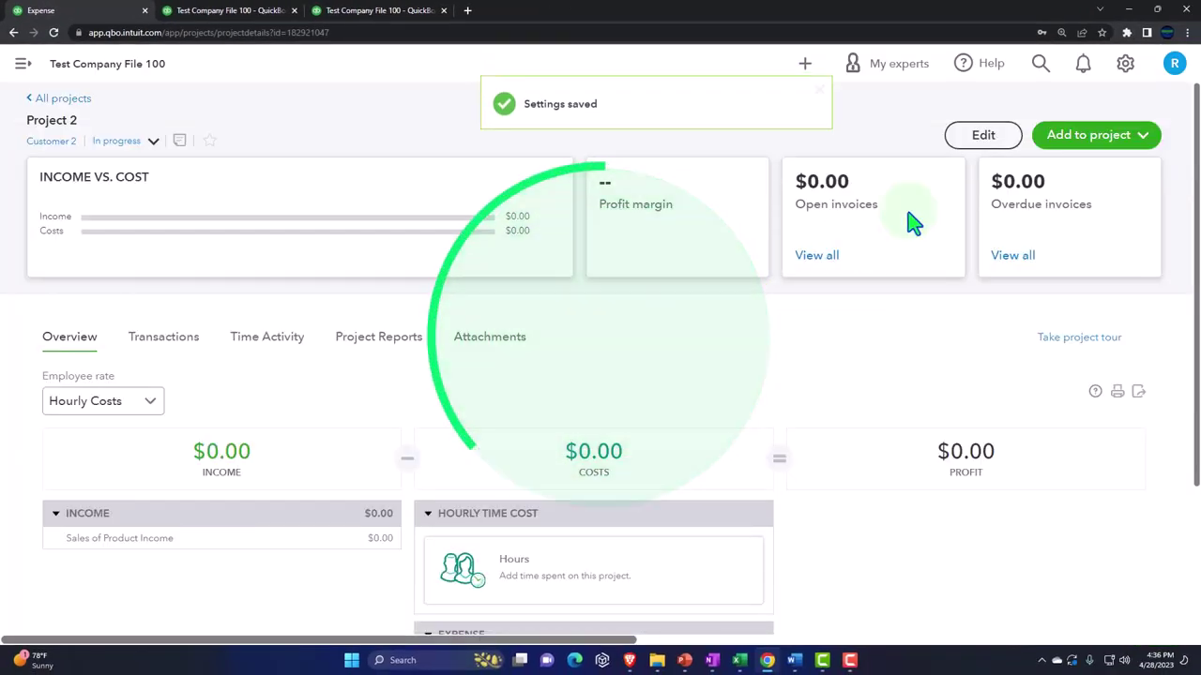
- Start a new Project 2 expense with payee Vendor 1 dated 02/28/2025
click(1144, 137)
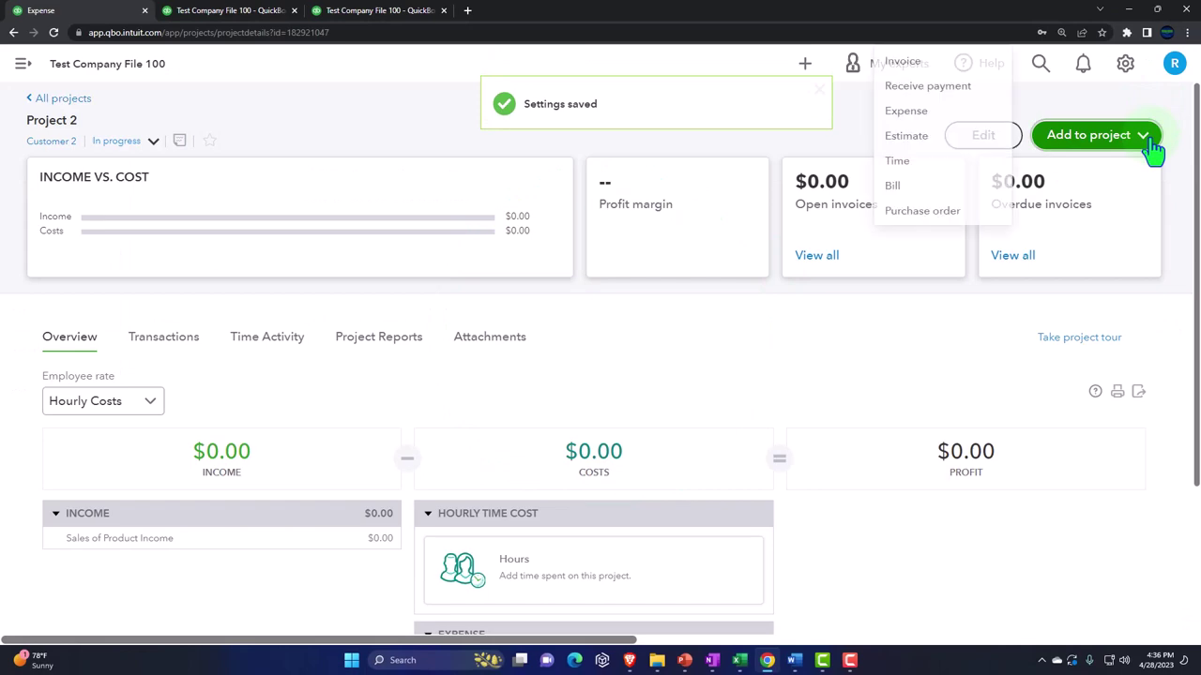
click(927, 112)
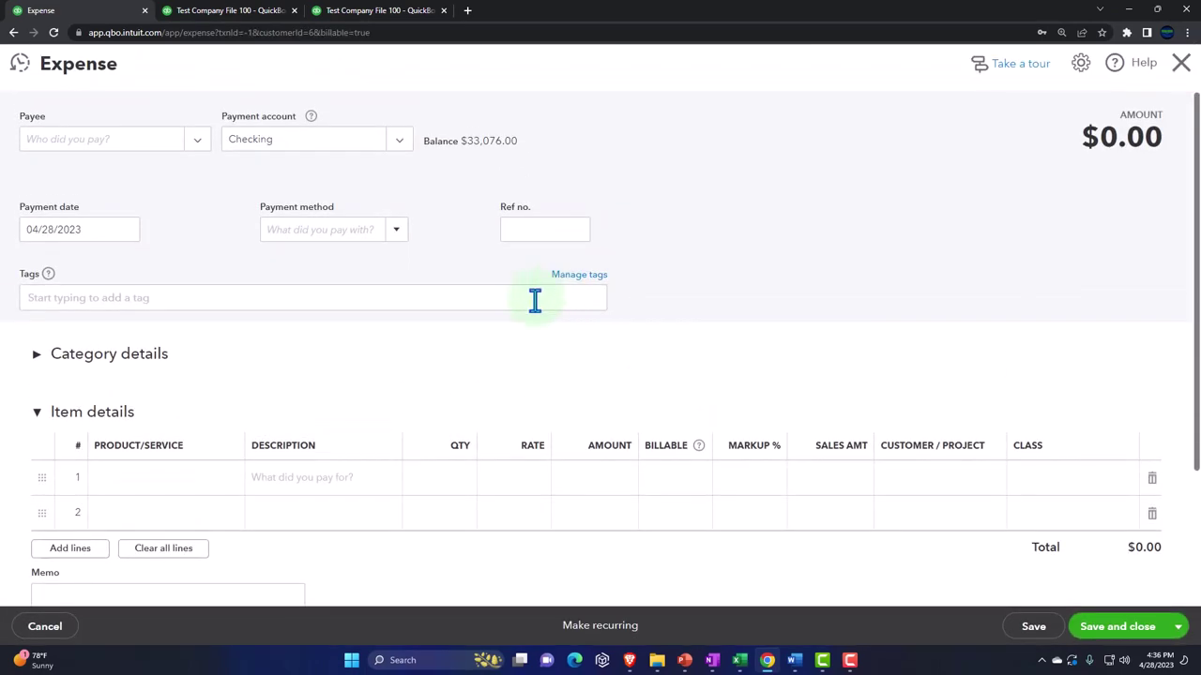
click(105, 141)
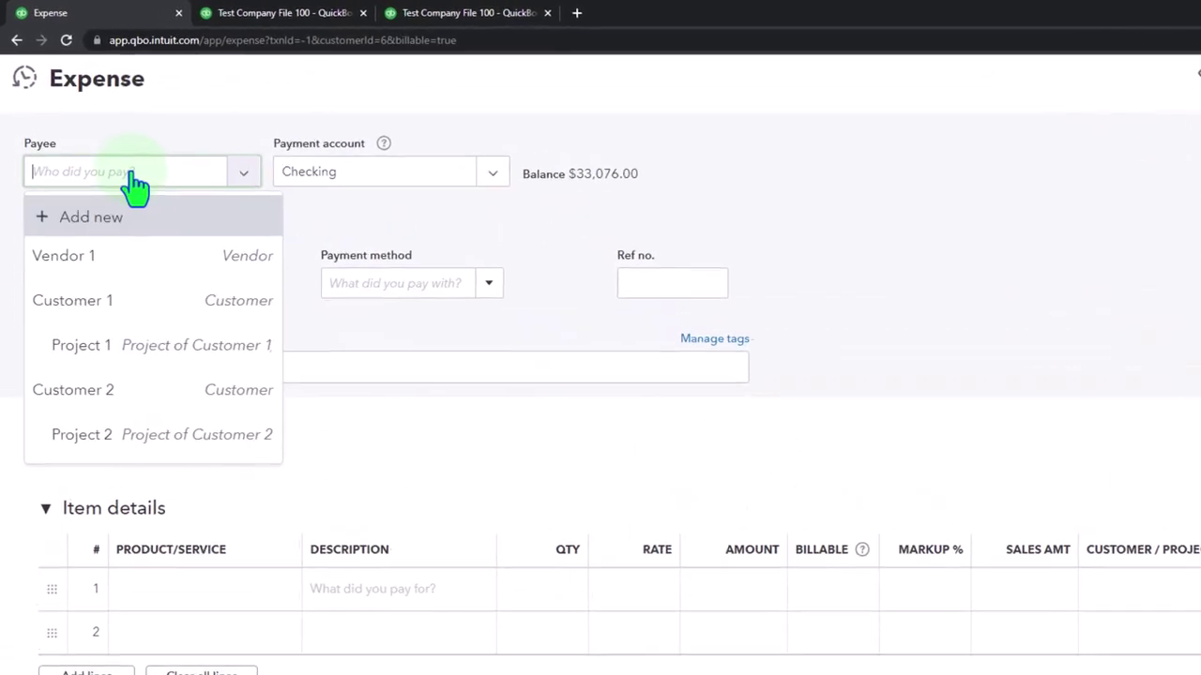
click(105, 255)
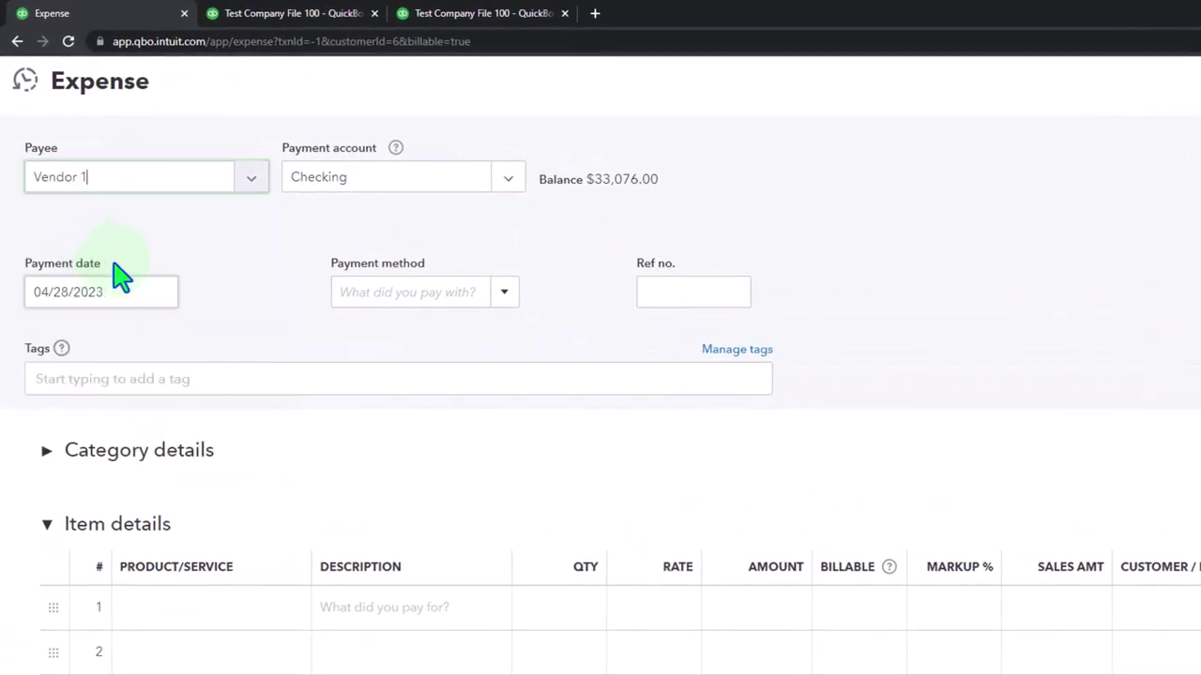
click(122, 291)
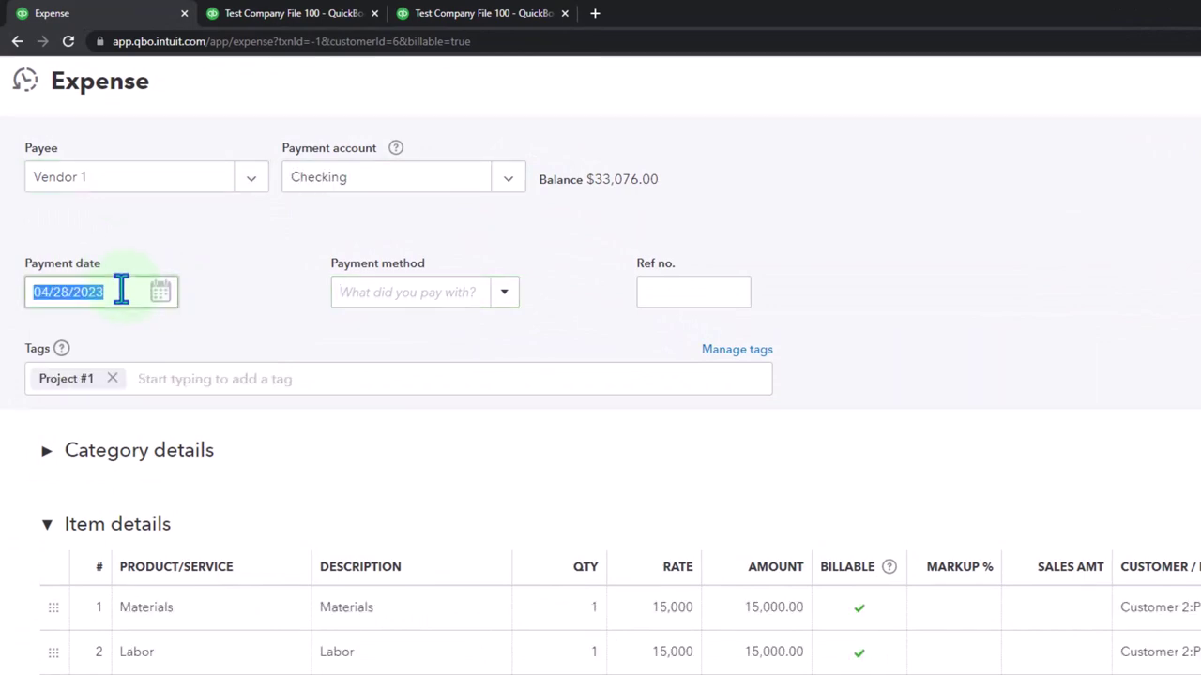
text(02/28/2025)
key(Tab)
key(Tab)
key(Tab)
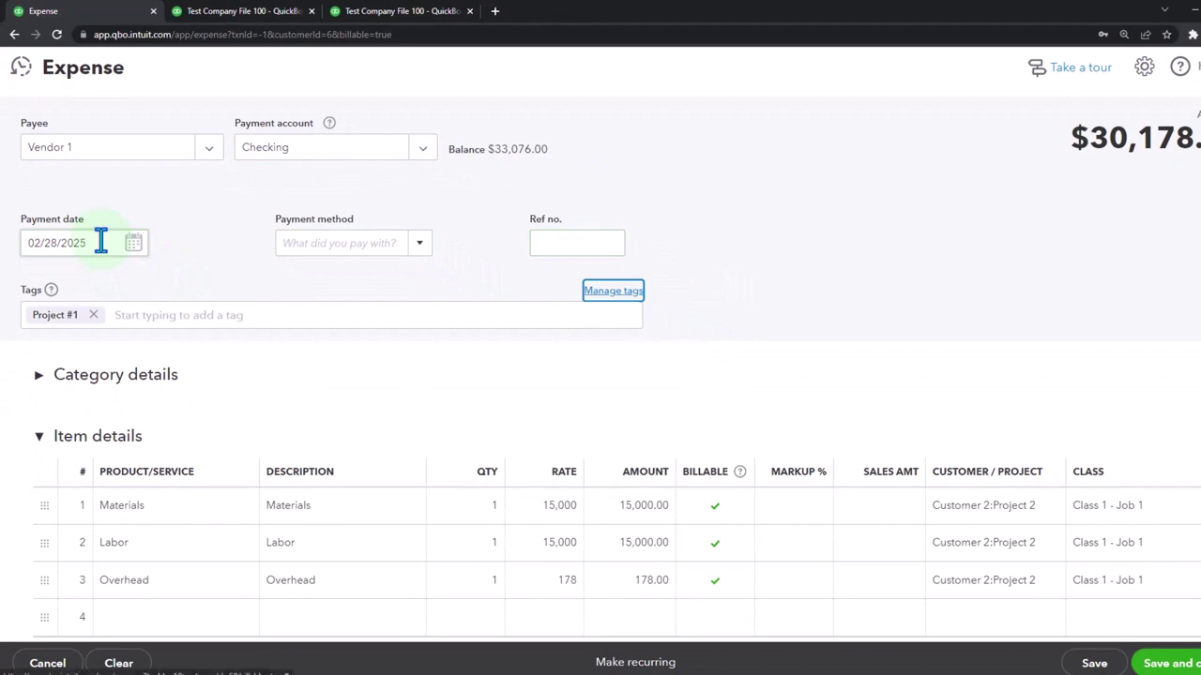
key(Tab)
- Delete the three auto-filled item lines from the expense
scroll(403, 337, down, 1)
click(1152, 417)
click(1152, 417)
click(1152, 418)
click(164, 418)
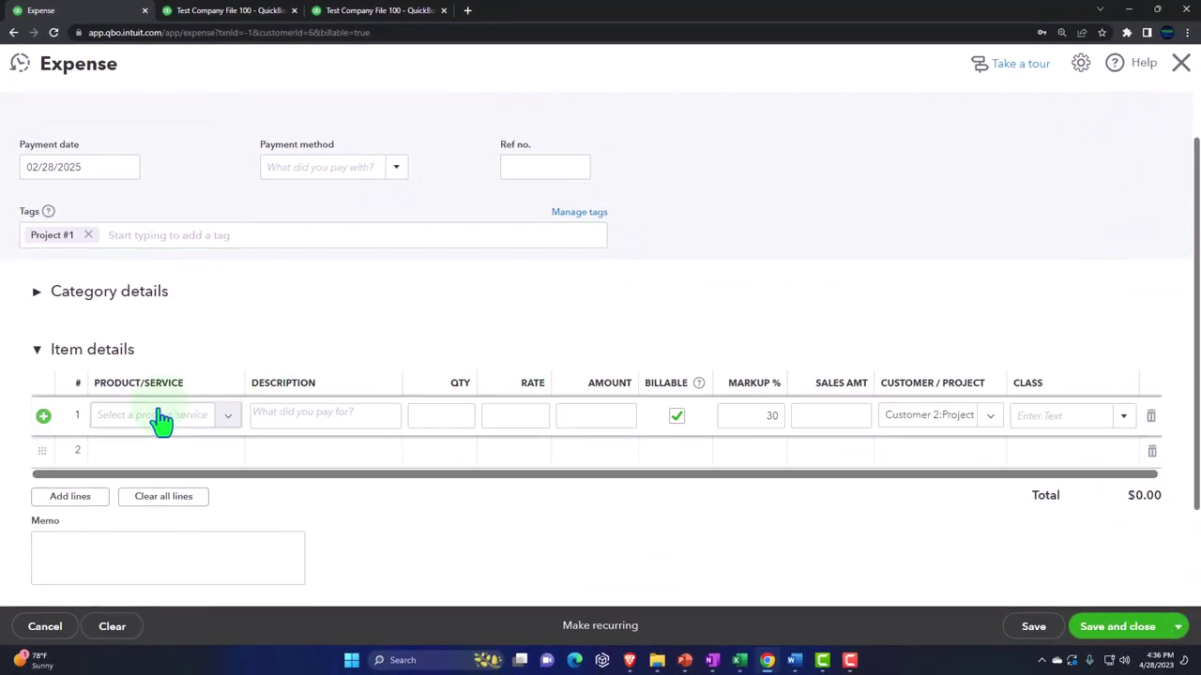
- Add a billable Materials line of 7,000 assigned to Class 2 - Job 2
click(141, 419)
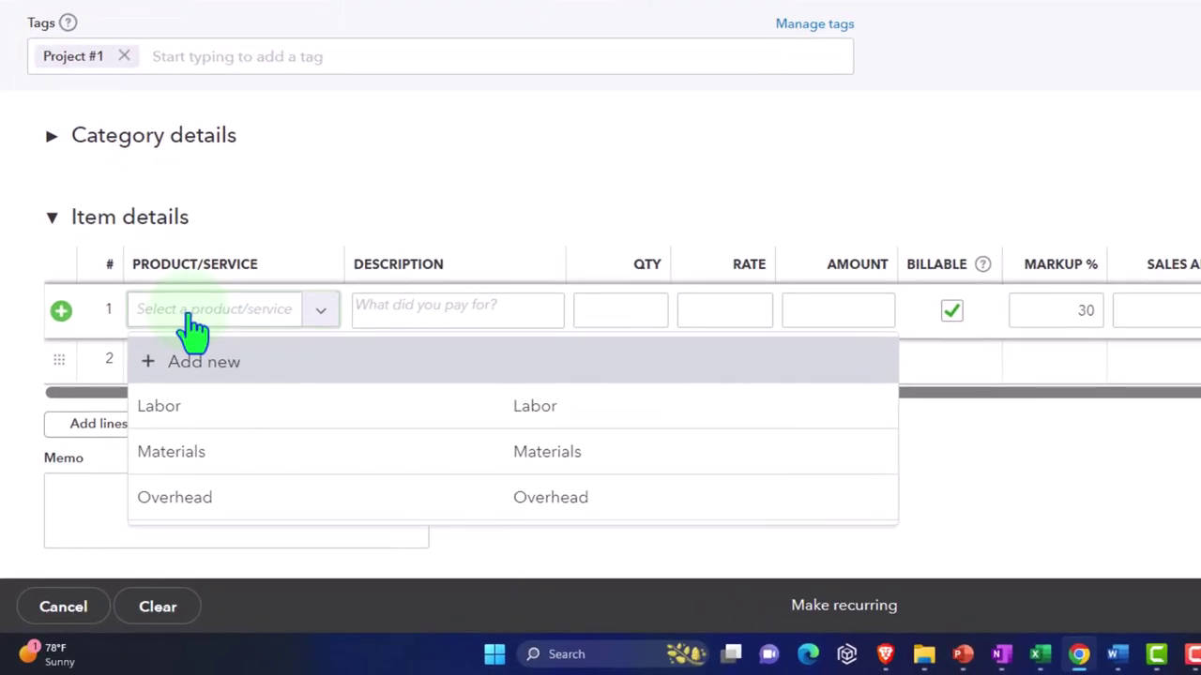
text(mat)
key(Down)
key(Return)
key(Tab)
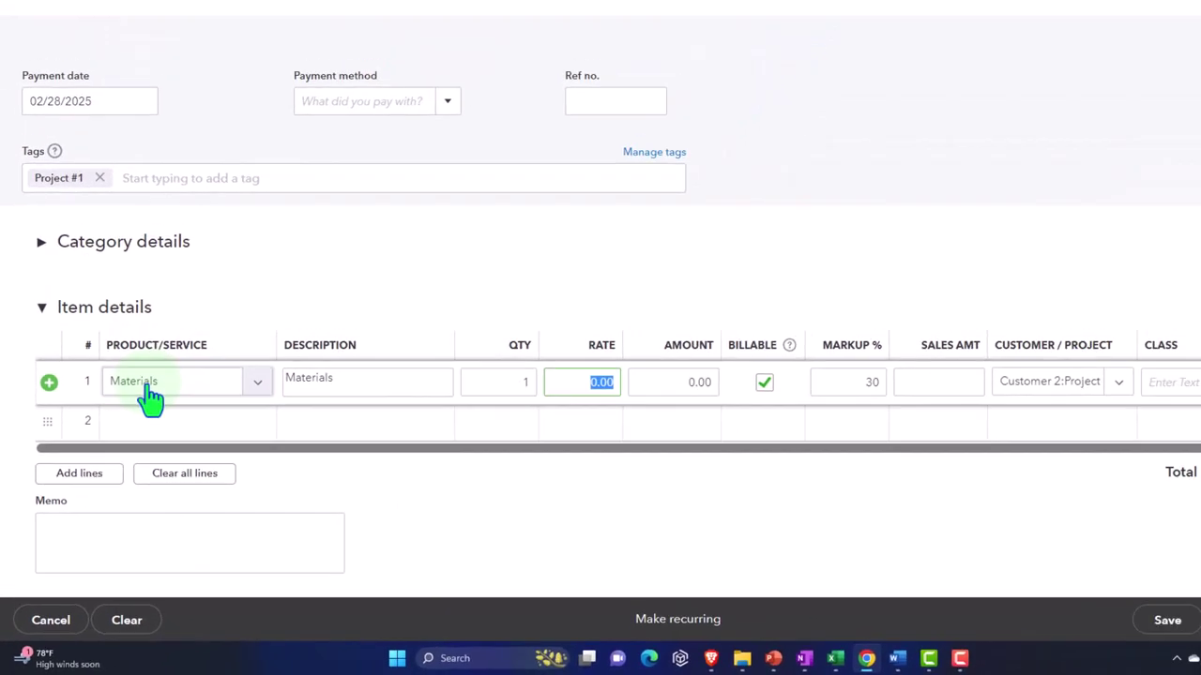
key(Tab)
mouse_move(848, 659)
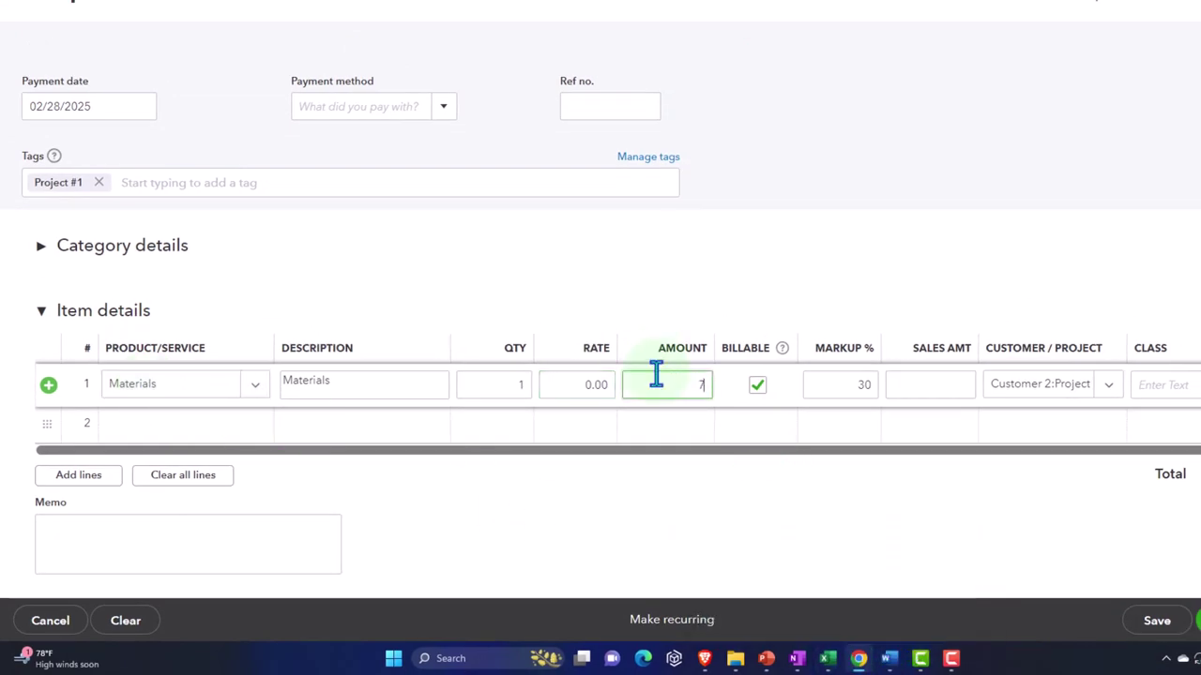
text(7,000)
key(Tab)
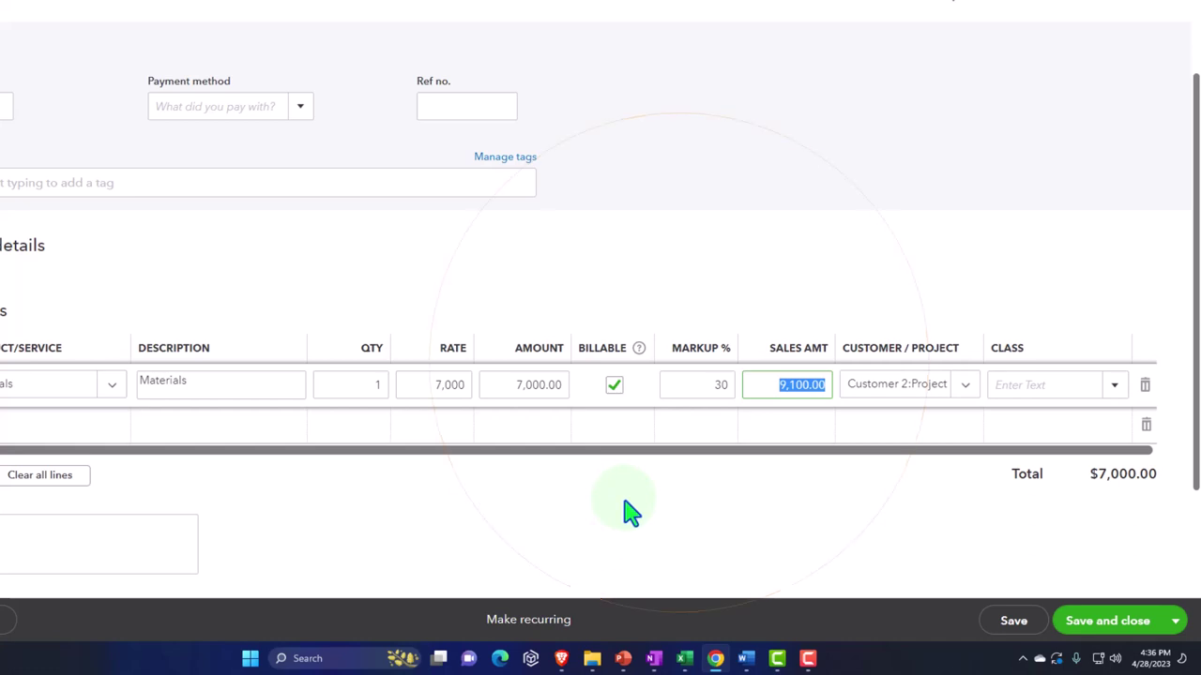
key(Tab)
key(Tab)
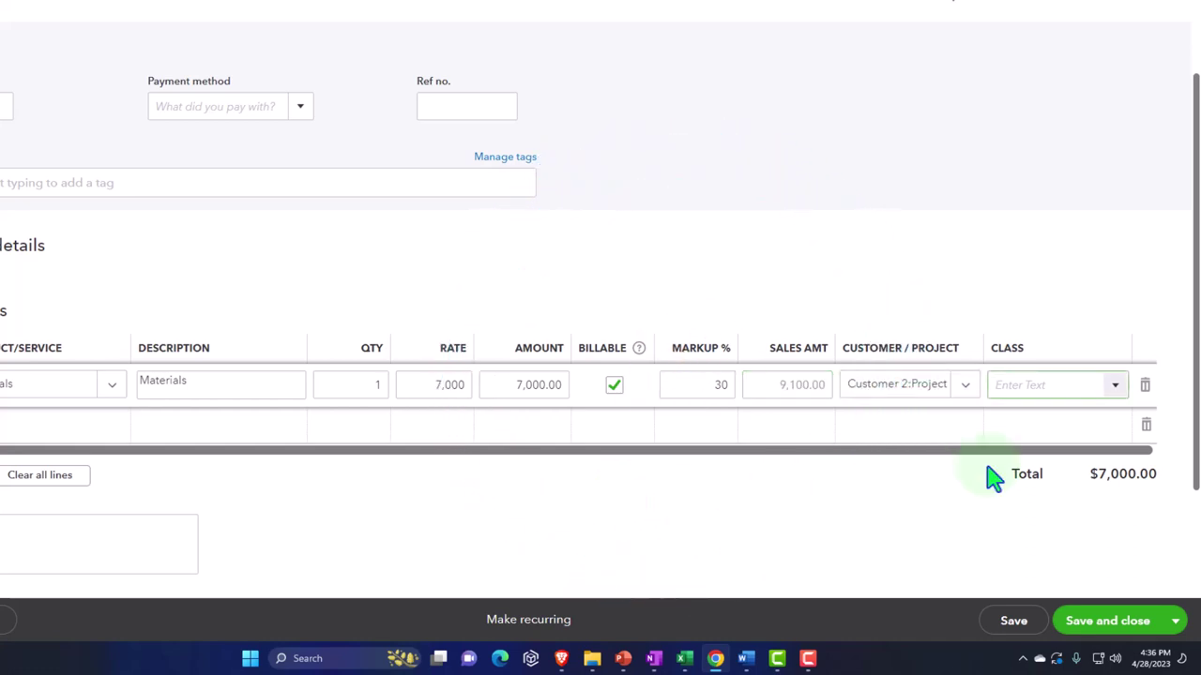
click(1114, 386)
click(1072, 479)
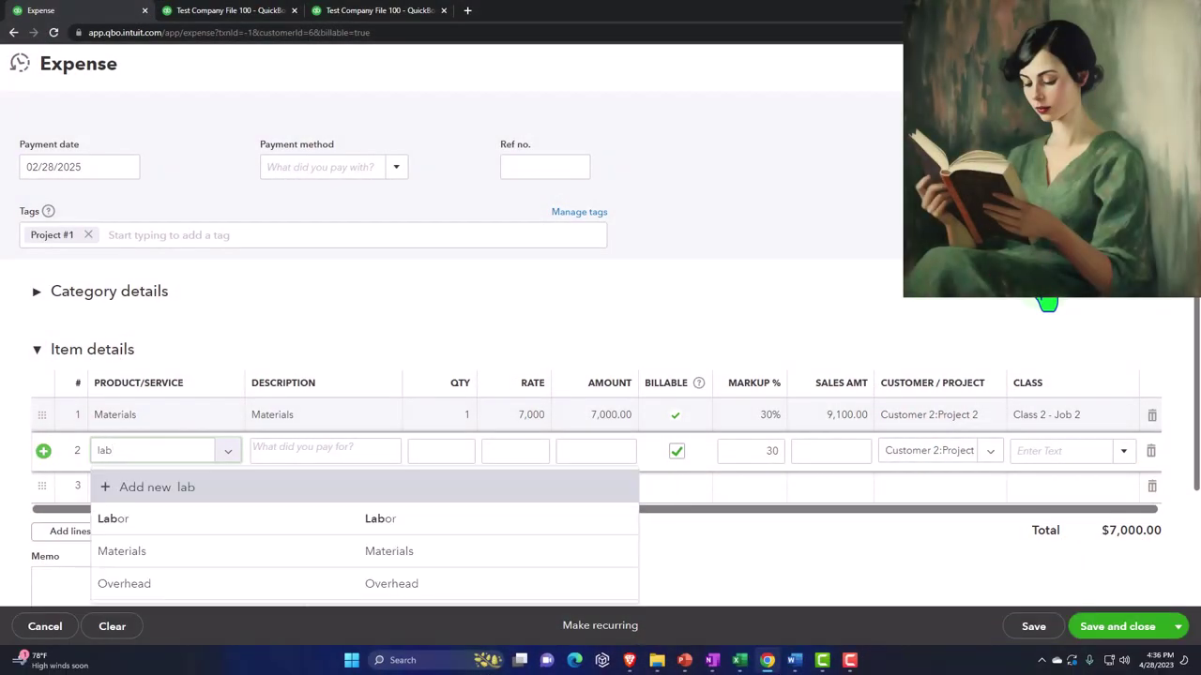
- Add a billable Labor line of 3,000 assigned to Class 2 - Job 2
key(Tab)
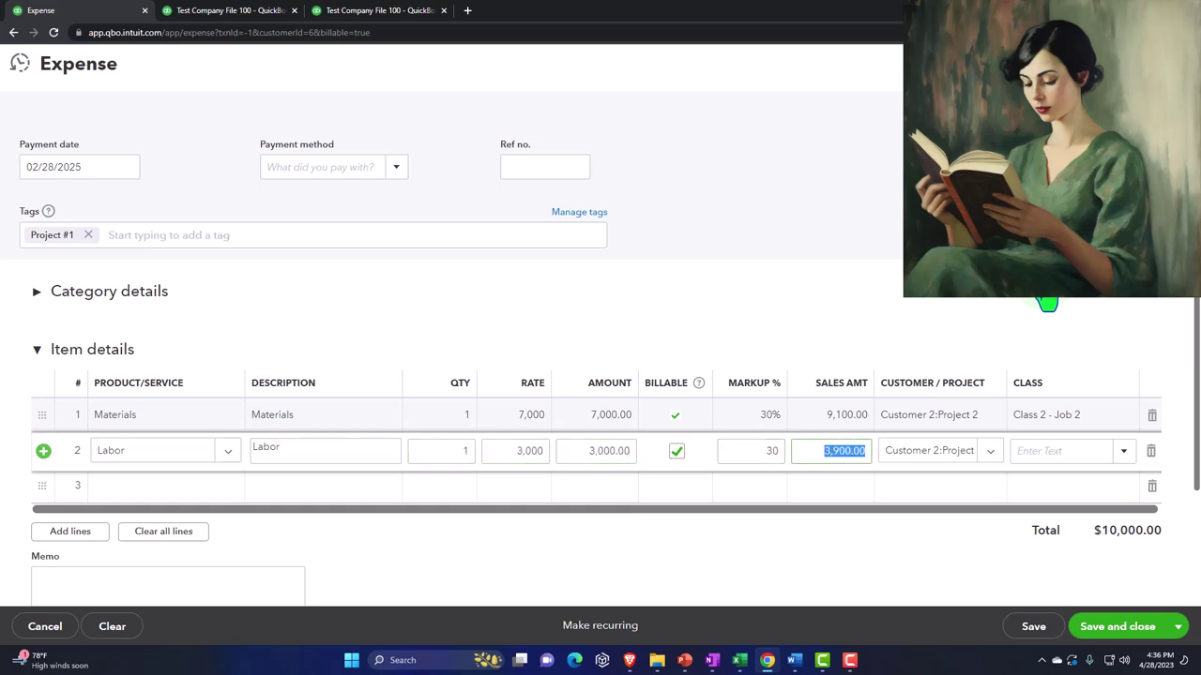
text(cl)
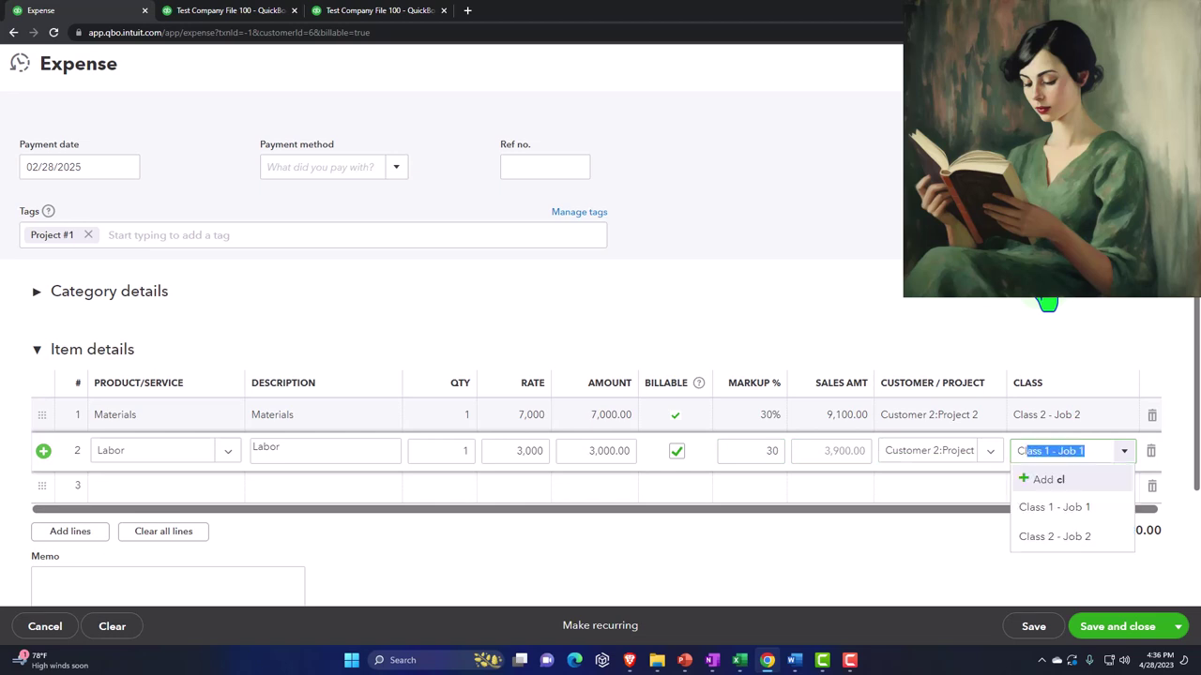
click(1041, 537)
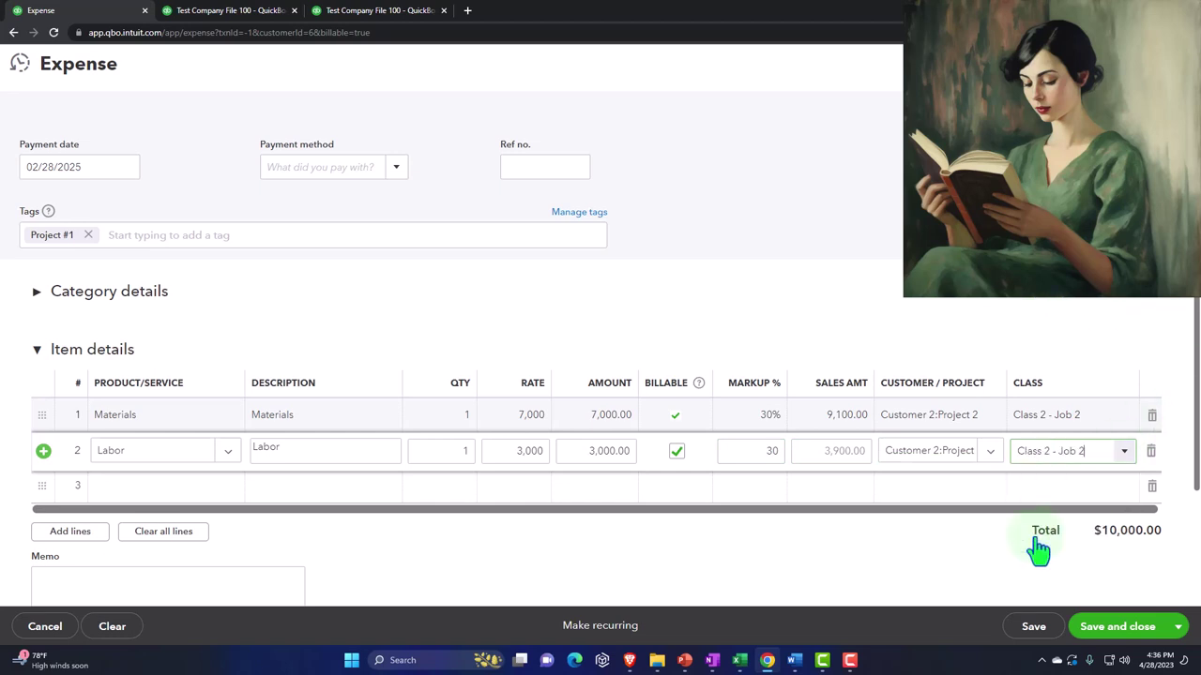
click(828, 485)
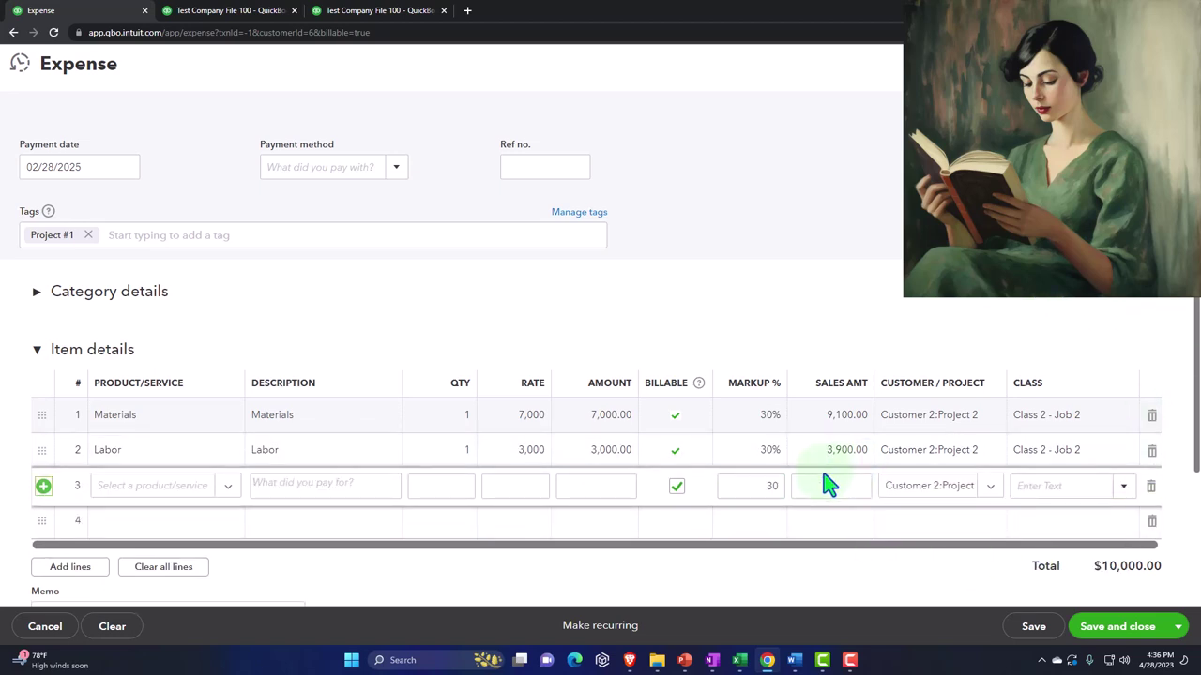
- Add an Overhead line, entering 13,018 after checking the Excel job worksheet
click(228, 500)
click(166, 621)
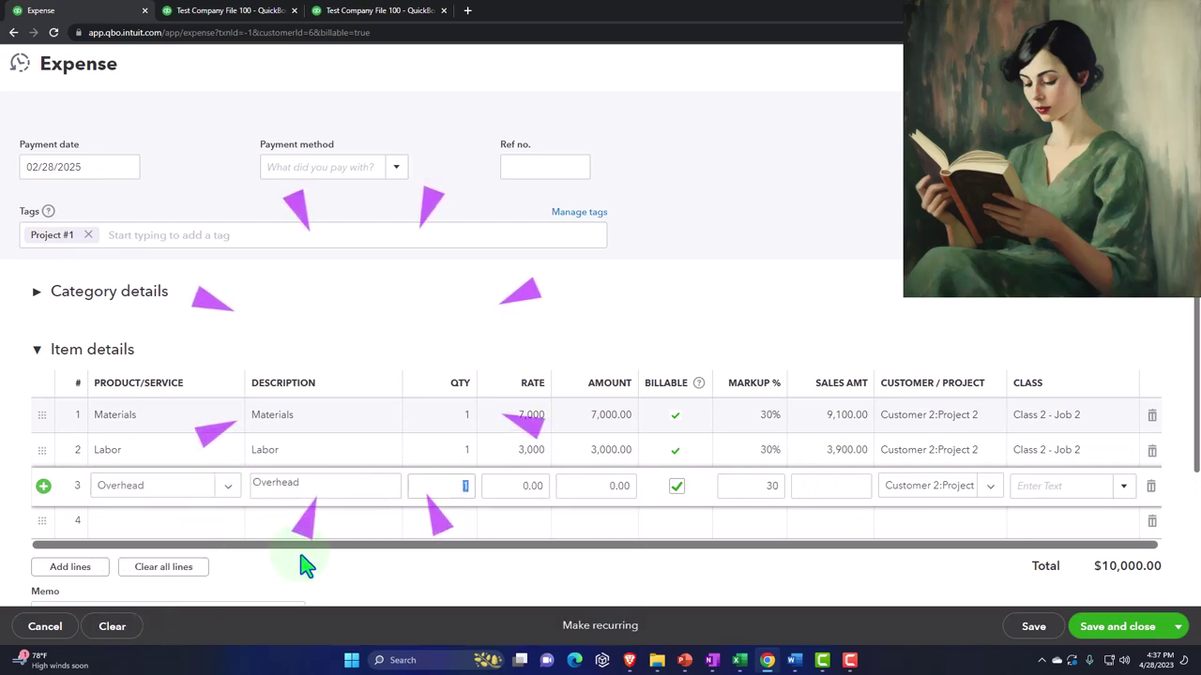
key(Tab)
key(Tab)
mouse_move(727, 657)
click(694, 601)
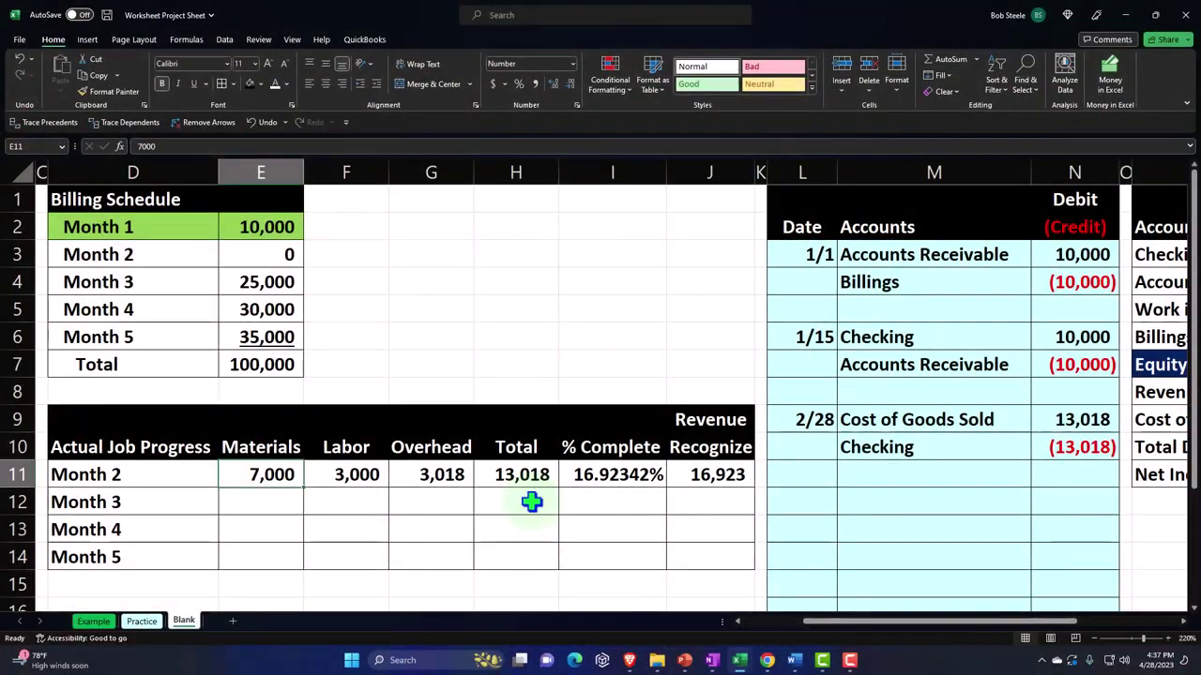
click(1154, 15)
click(1025, 105)
text(13018)
key(Tab)
key(Tab)
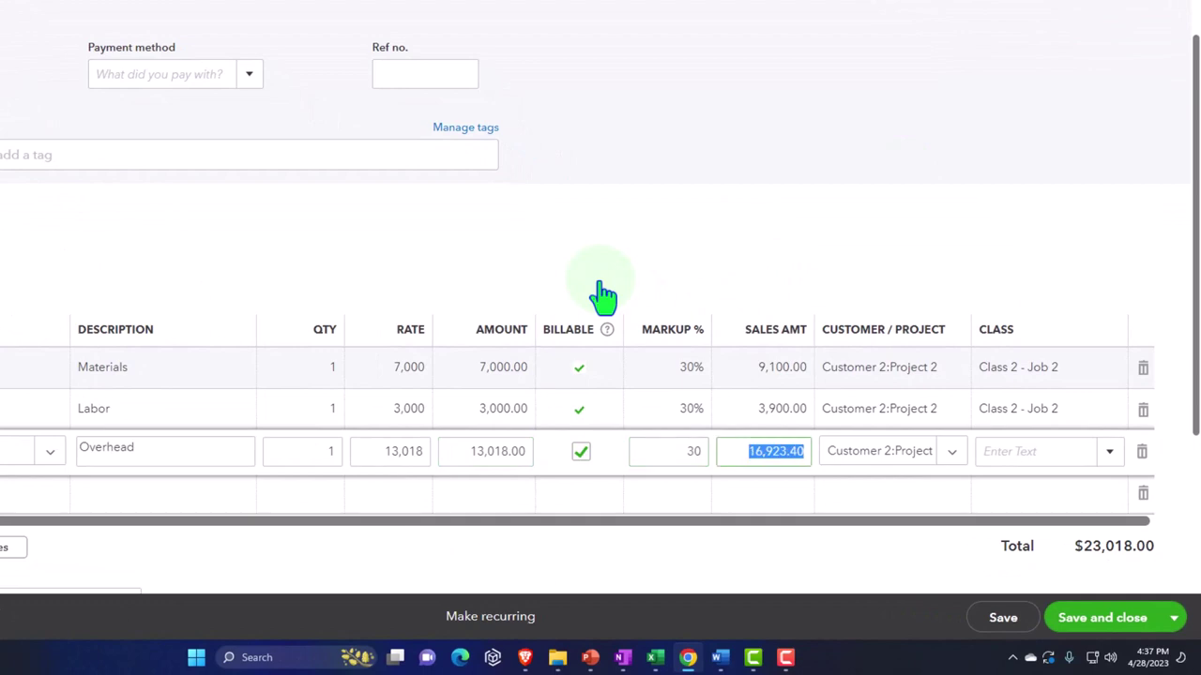
key(Tab)
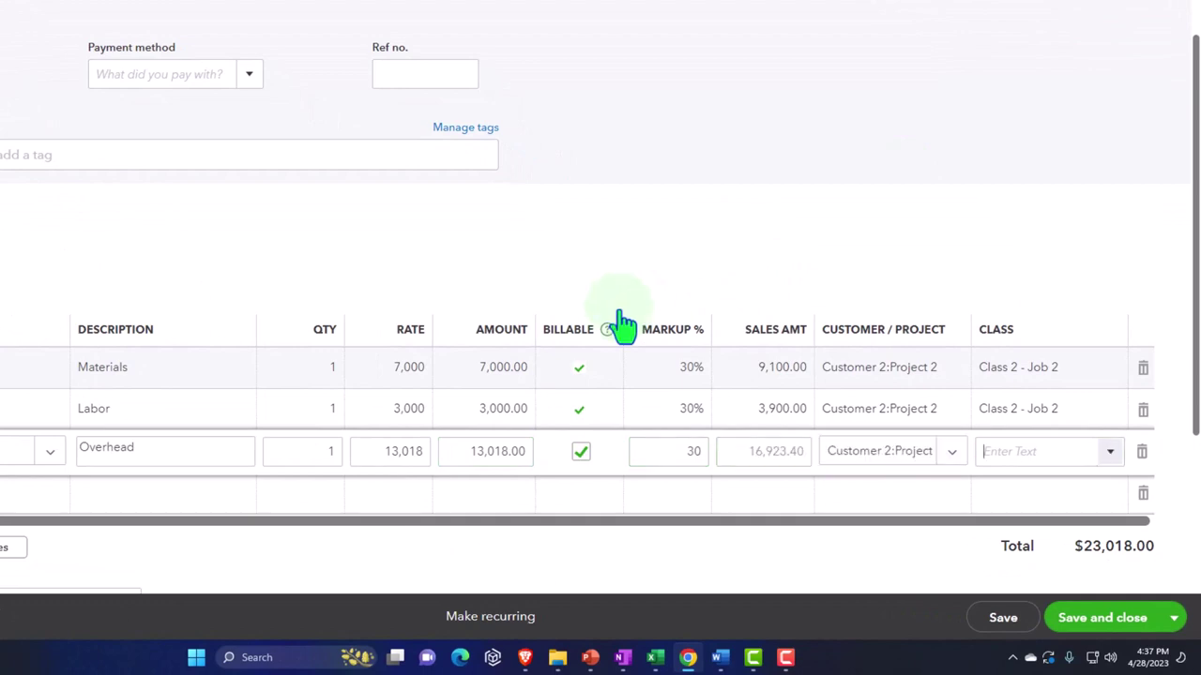
key(Tab)
- Recheck the worksheet and correct the Overhead amount to 3,018
scroll(710, 375, down, 1)
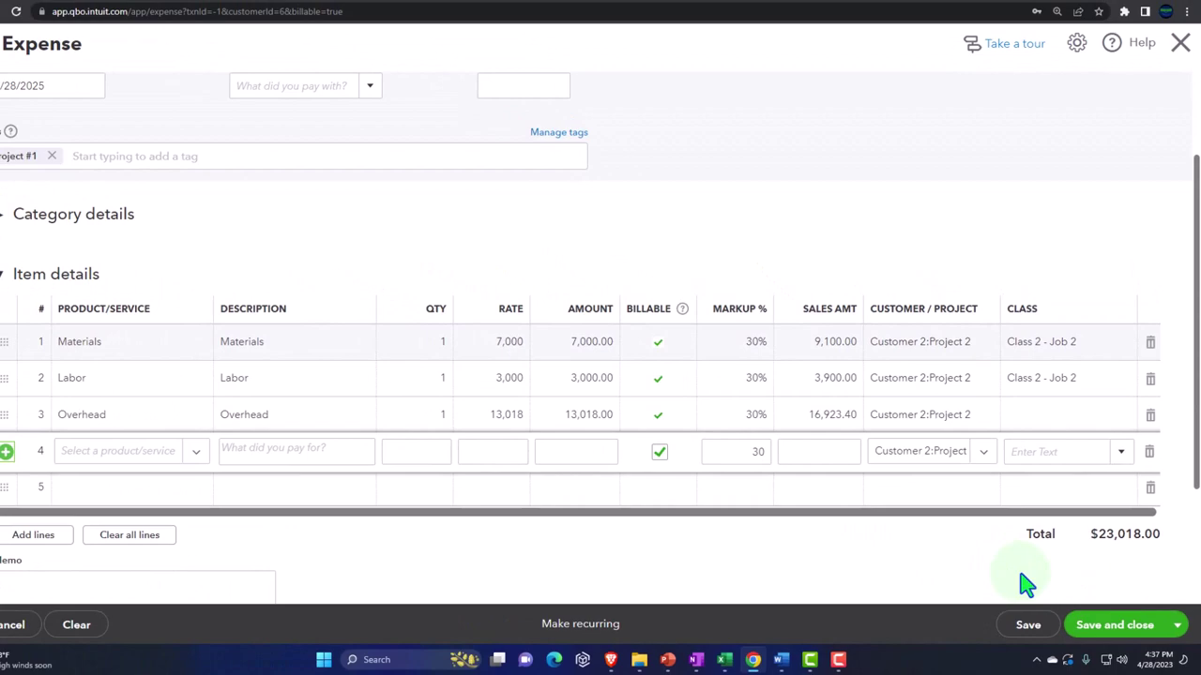
mouse_move(724, 656)
click(699, 619)
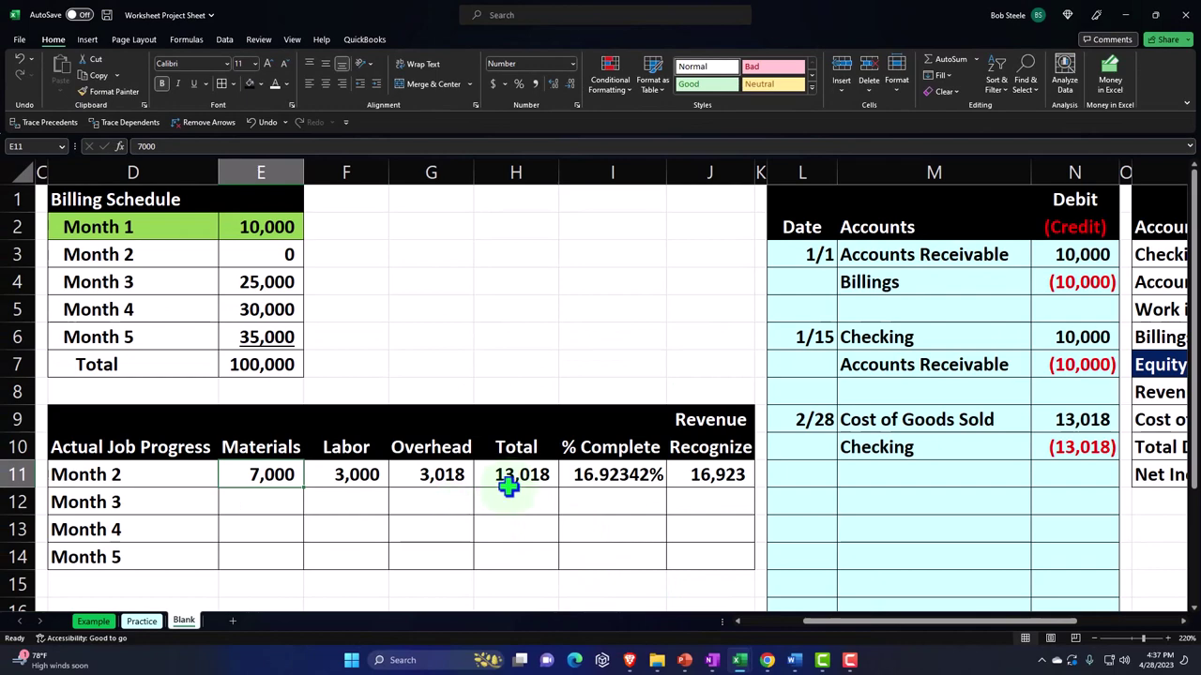
click(1126, 21)
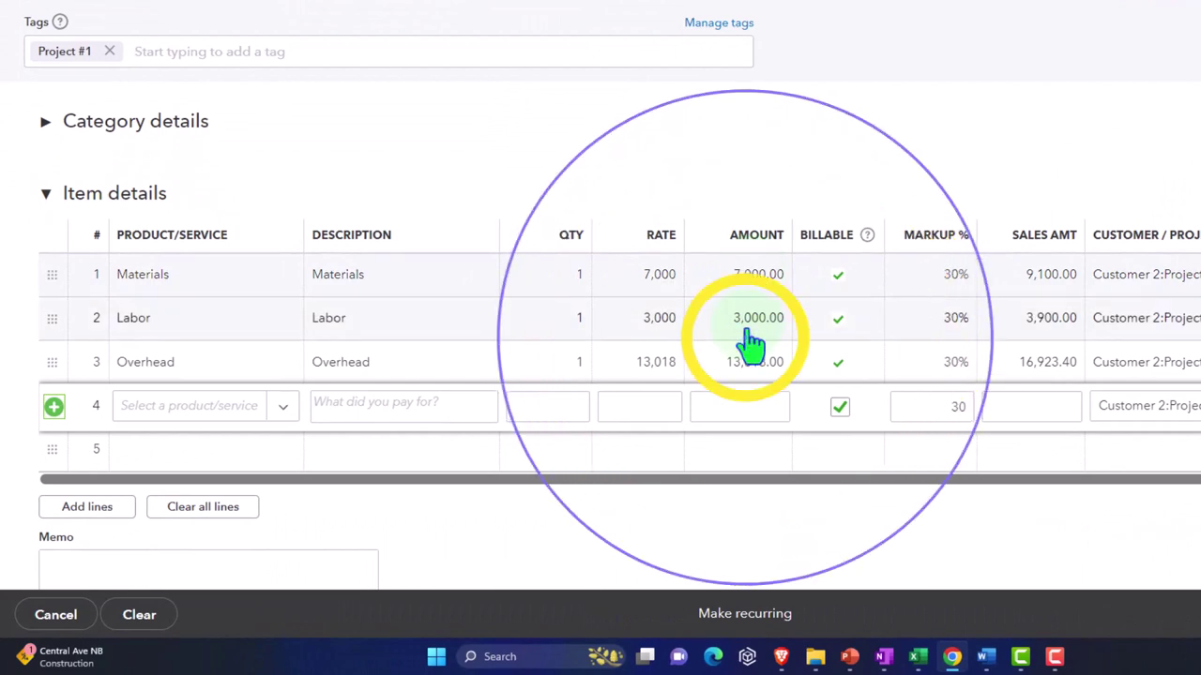
click(713, 366)
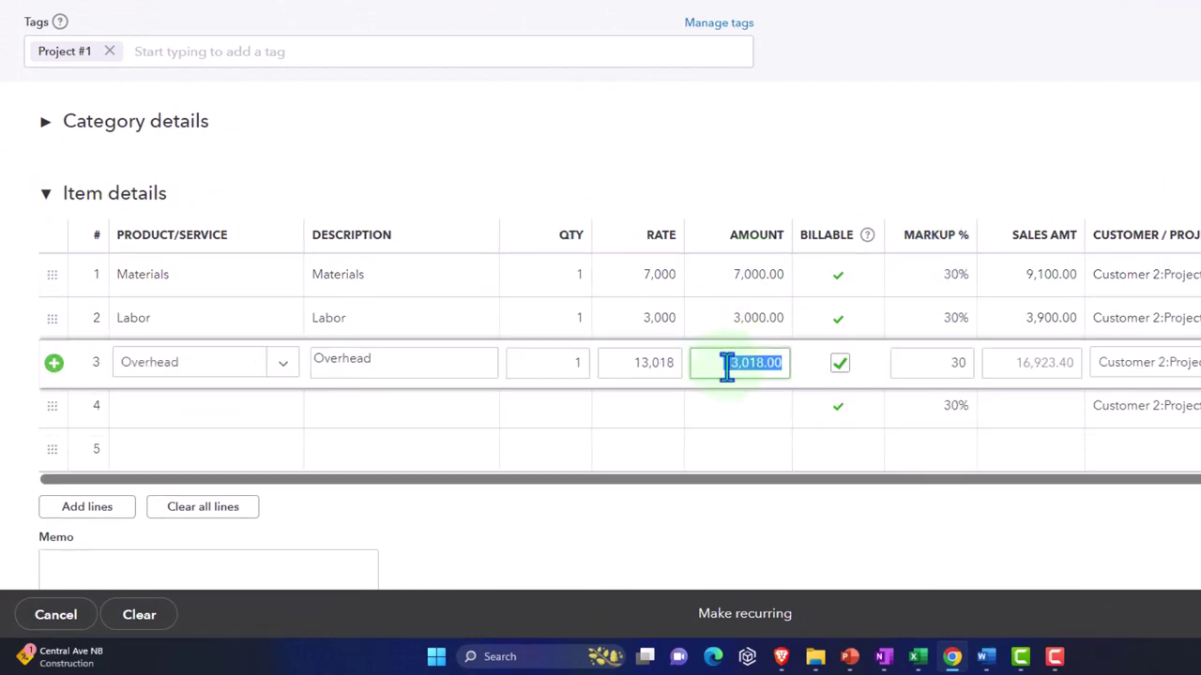
text(3,018)
key(Tab)
key(Tab)
key(Tab)
key(Tab)
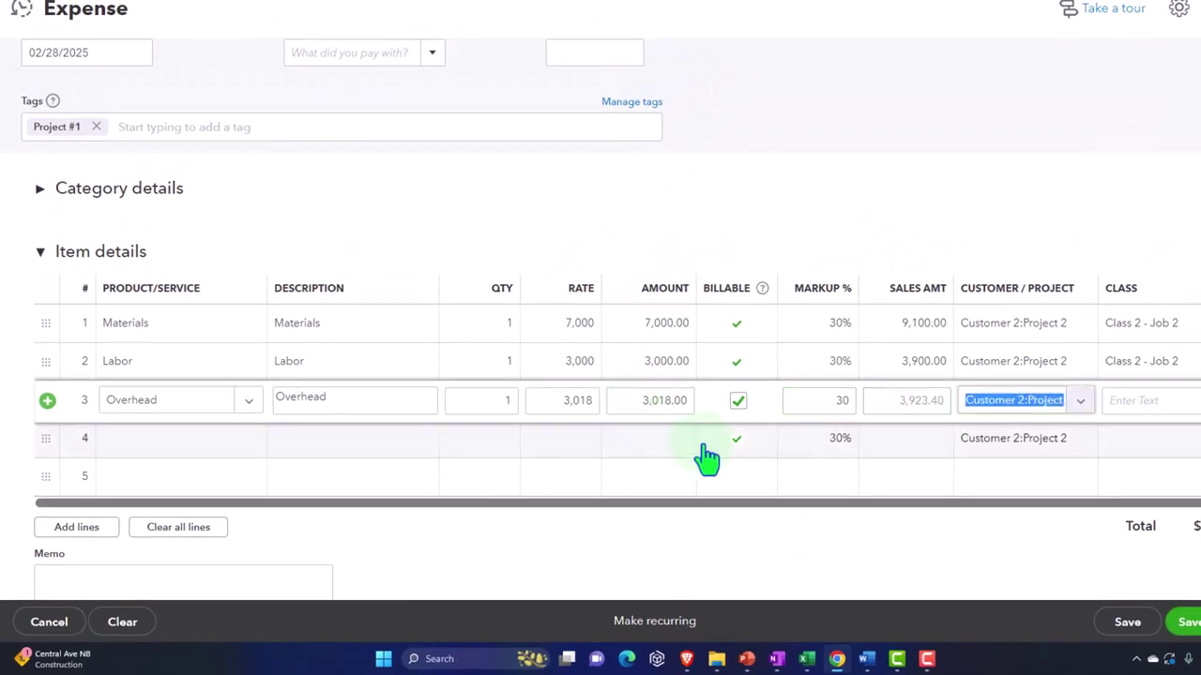
click(832, 525)
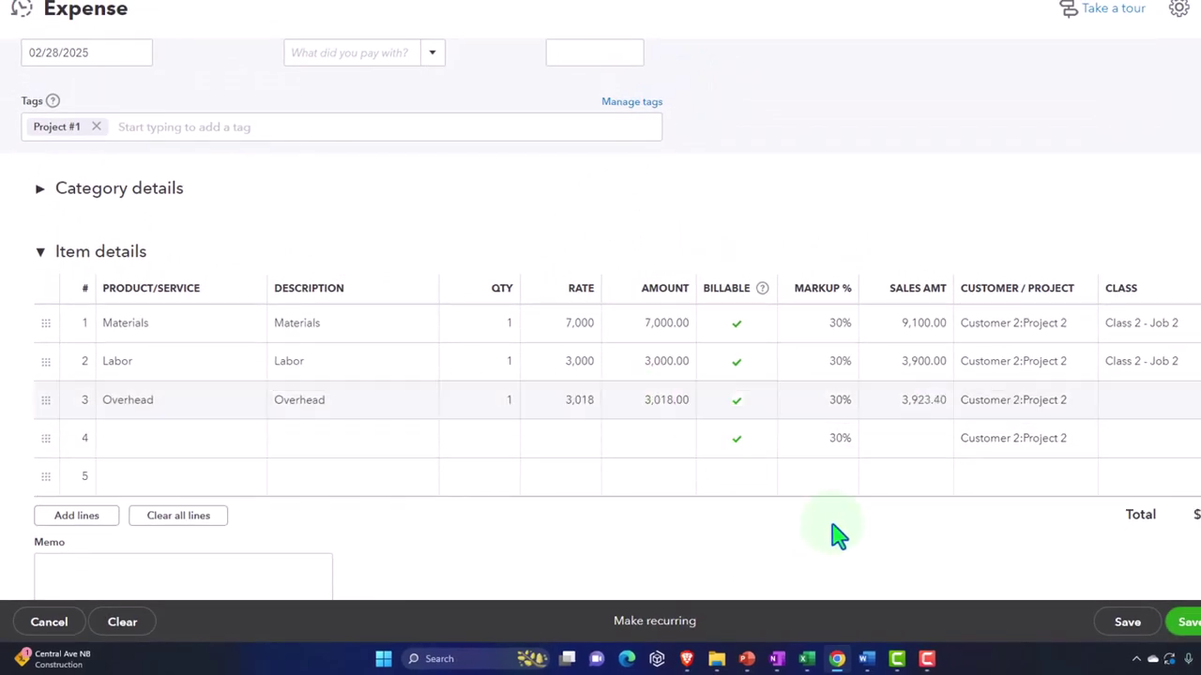
- Review the month 2 total cost and revenue-to-recognize formulas in the Excel worksheet
mouse_move(807, 659)
click(750, 591)
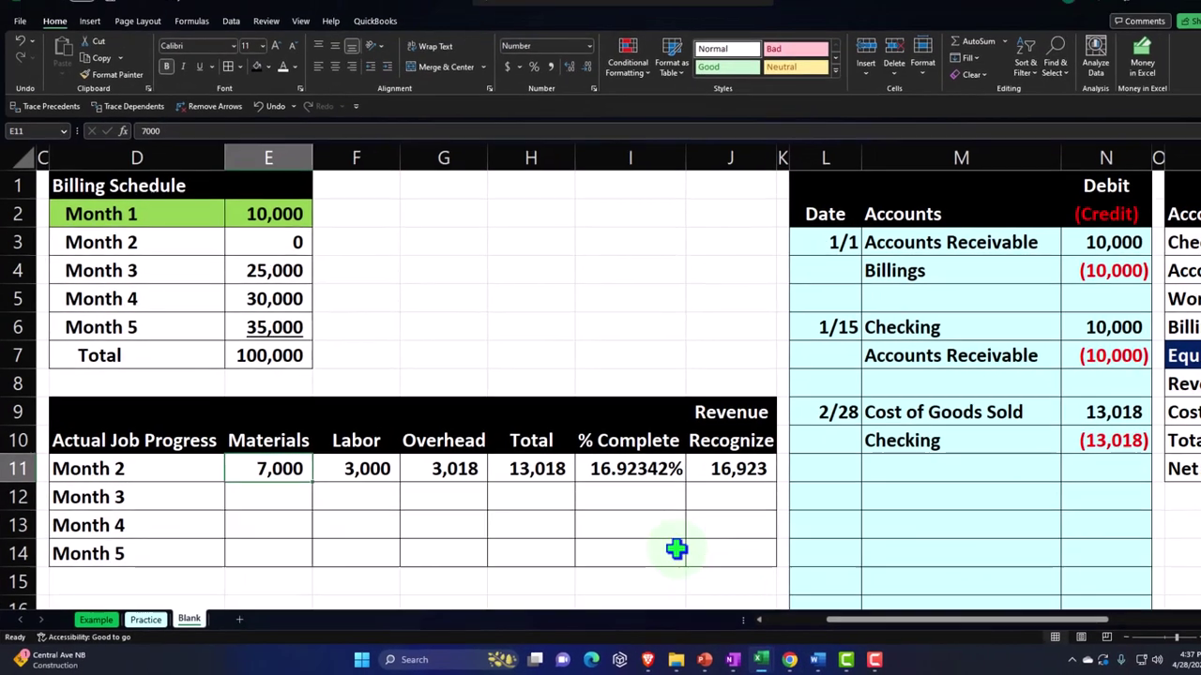
click(521, 469)
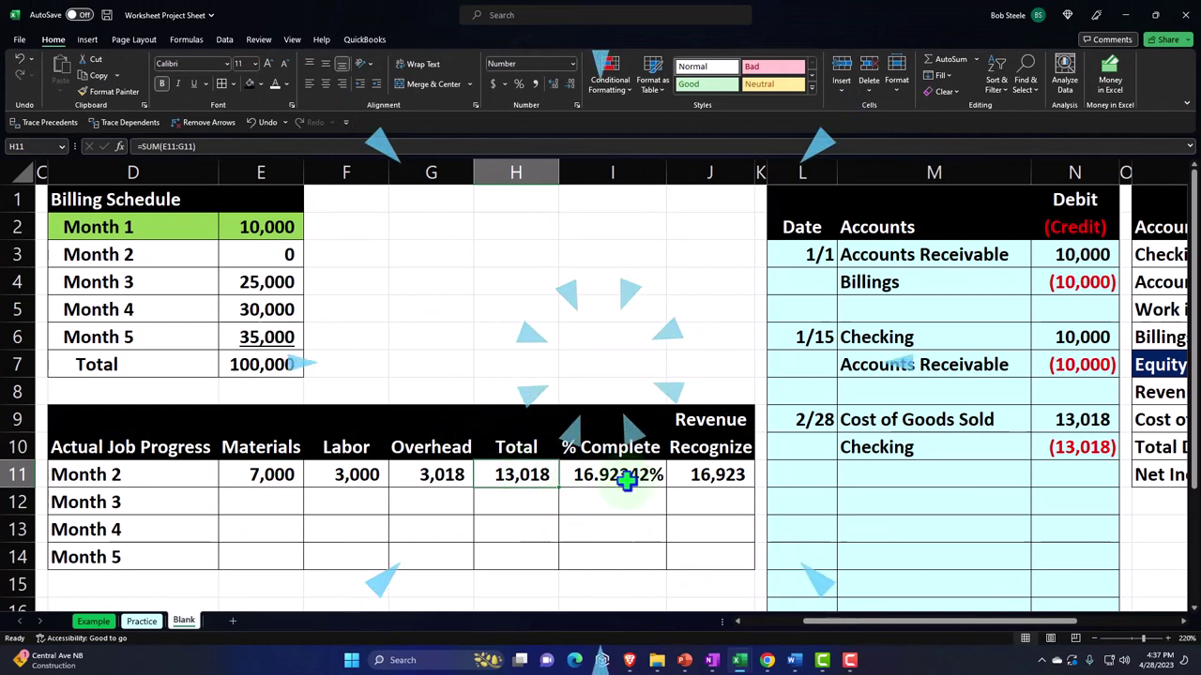
click(691, 475)
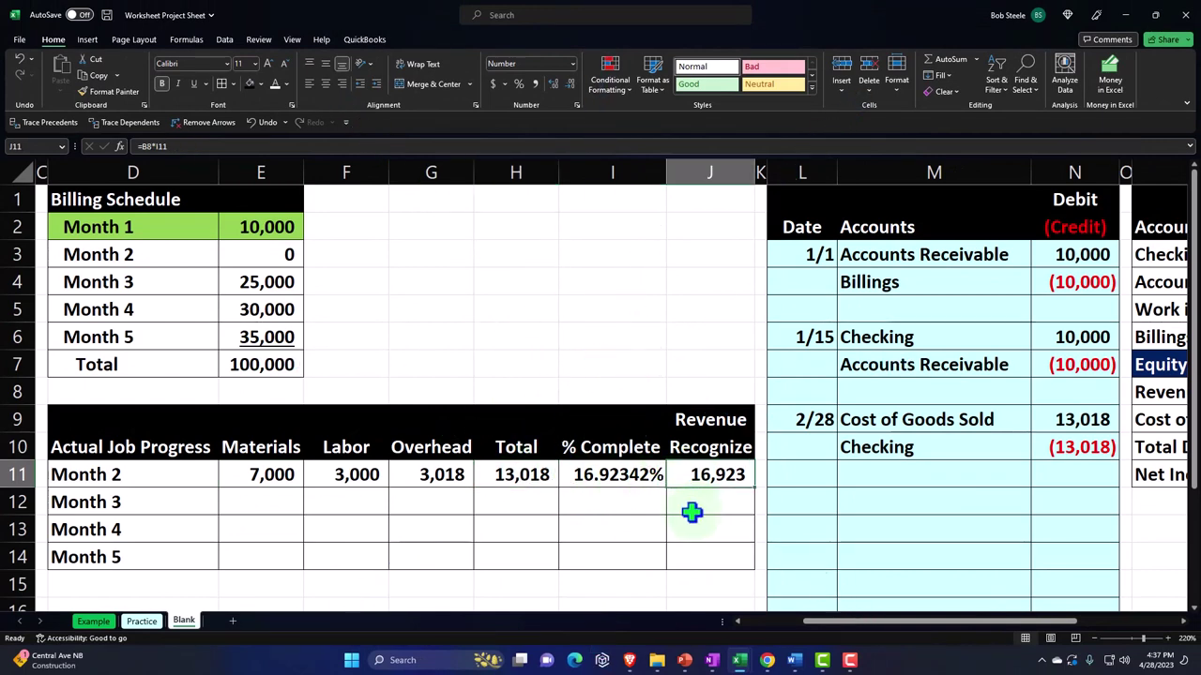
- Launch Windows Calculator in compact always-on-top mode, parked at the top right
click(427, 659)
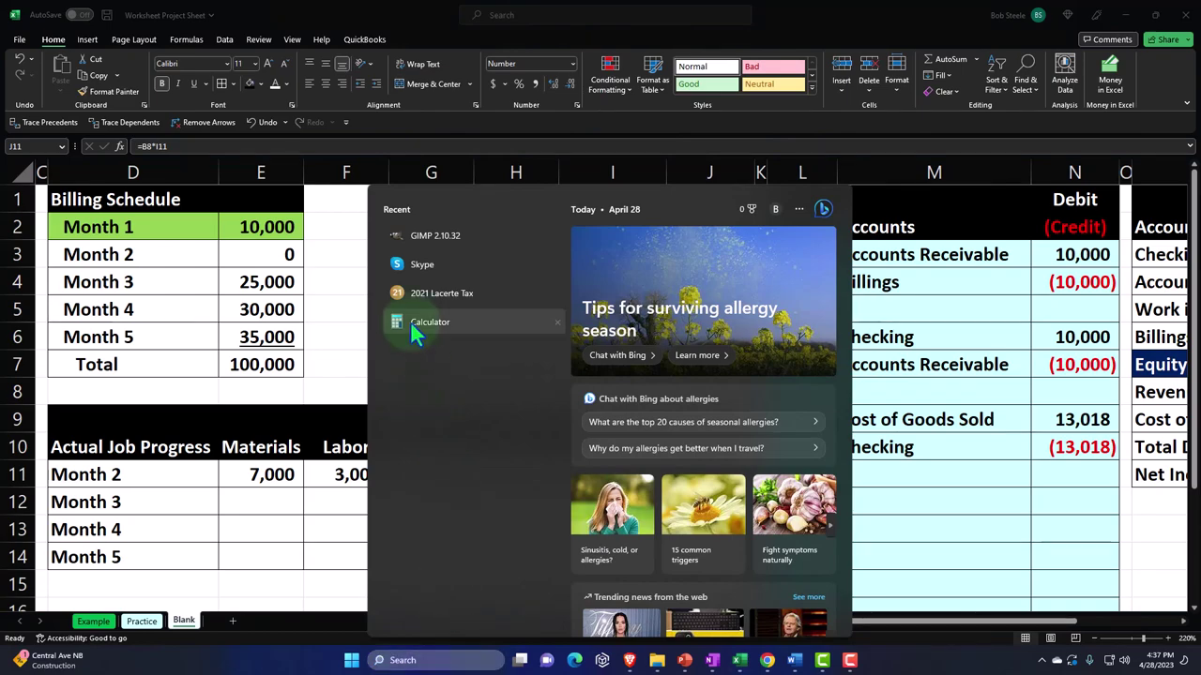
click(413, 323)
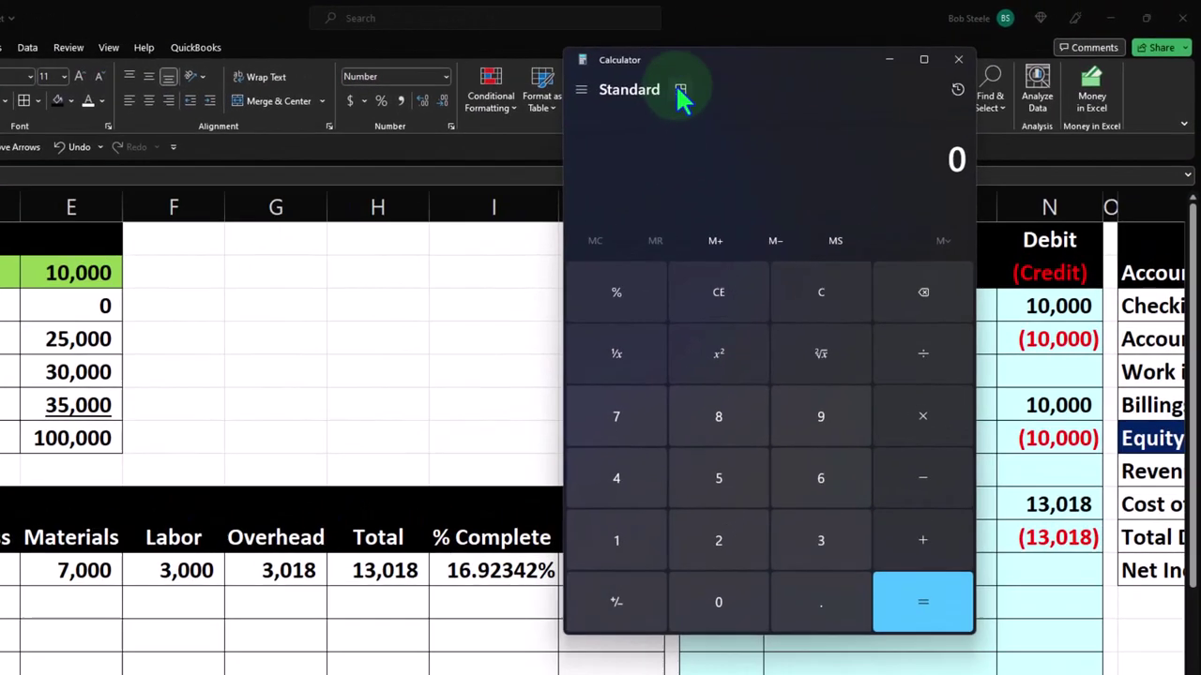
click(680, 89)
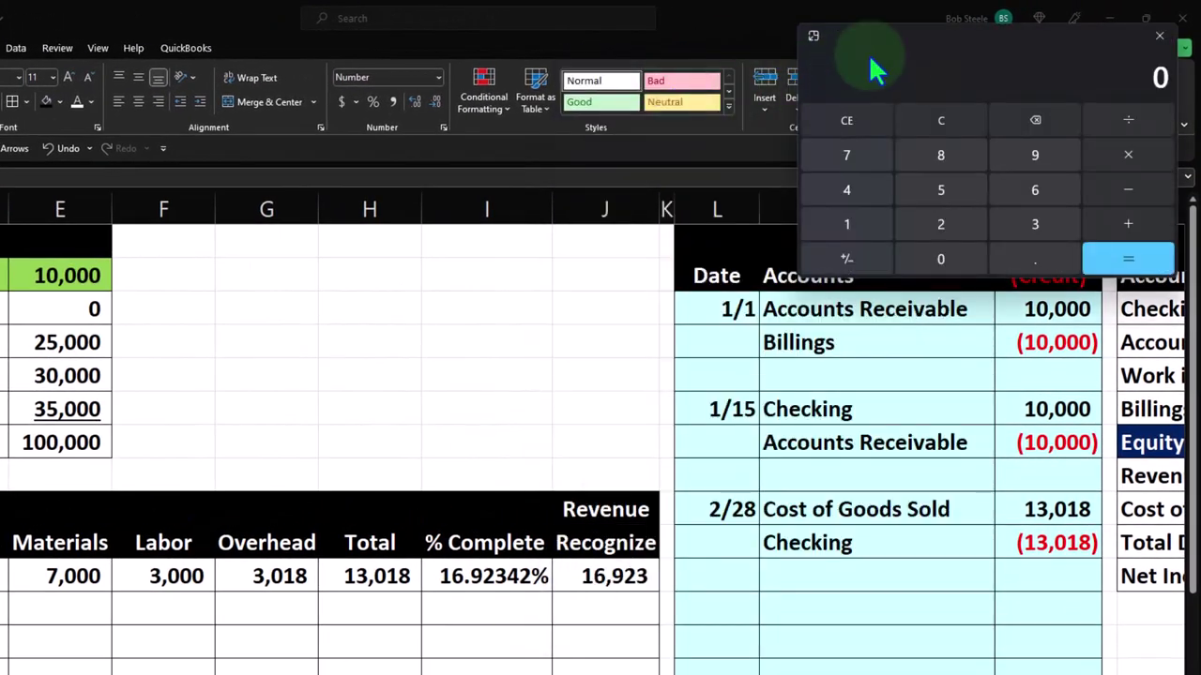
drag(898, 59, 933, 215)
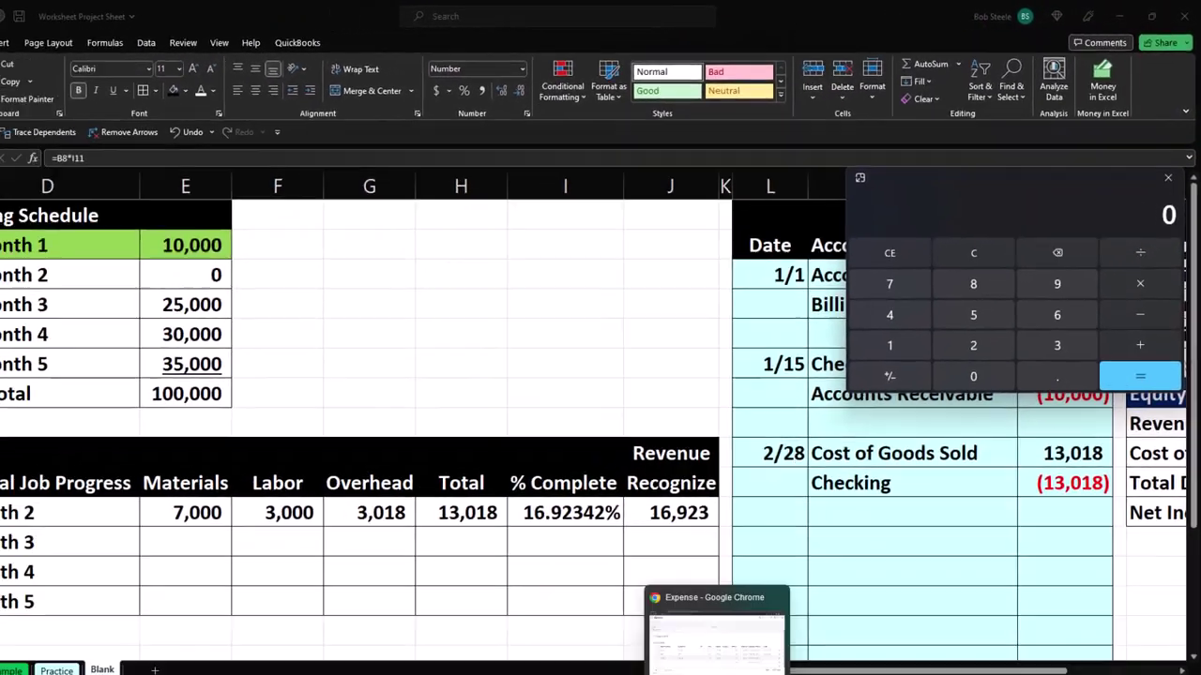
click(703, 651)
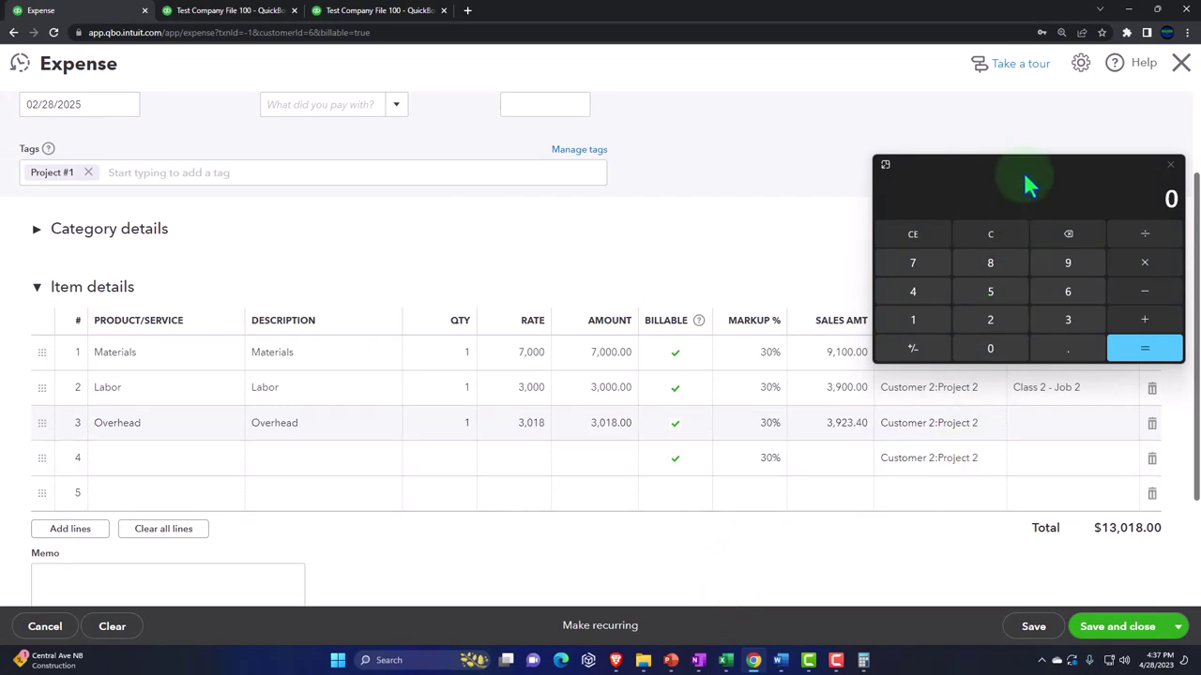
drag(1024, 176, 970, 114)
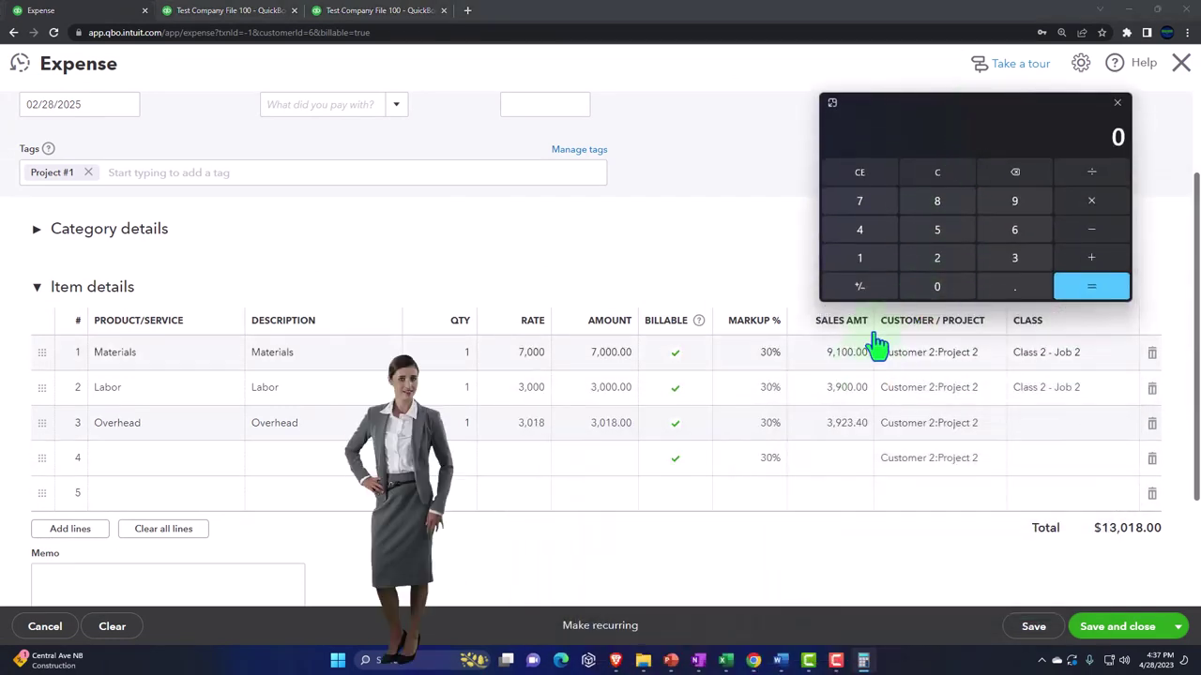
- Total 9,100 + 3,900 + 3,923.40 to 16,923.4 and compare with the worksheet's revenue
text(910039)
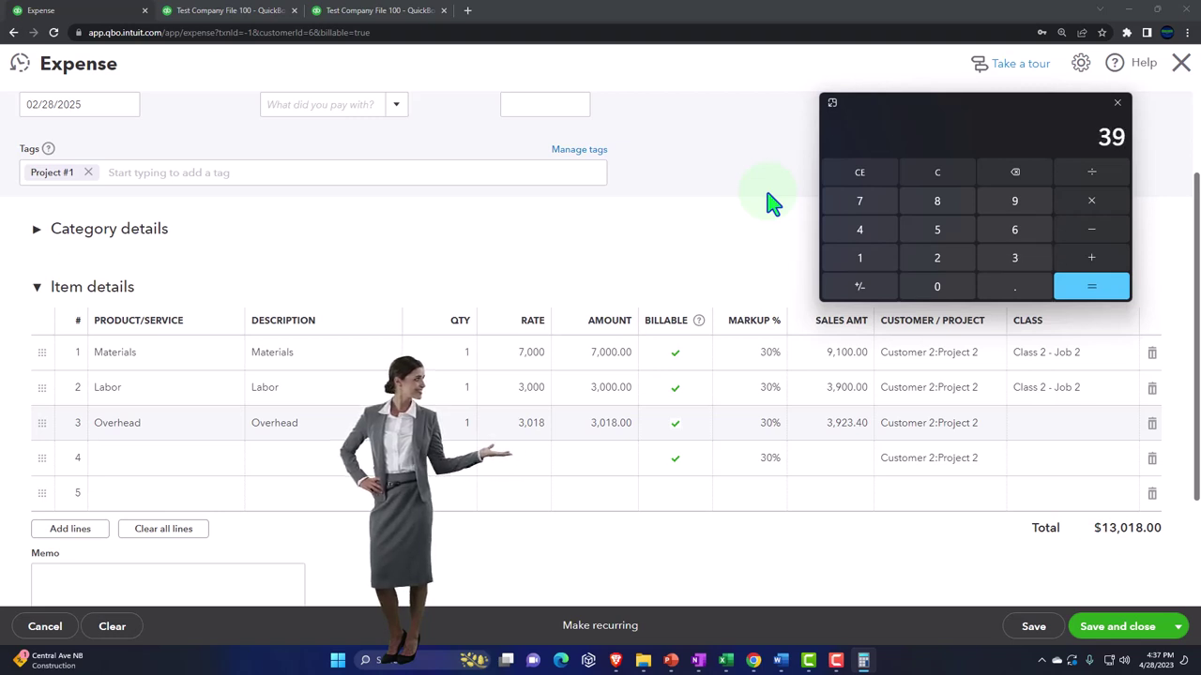
text(0.4)
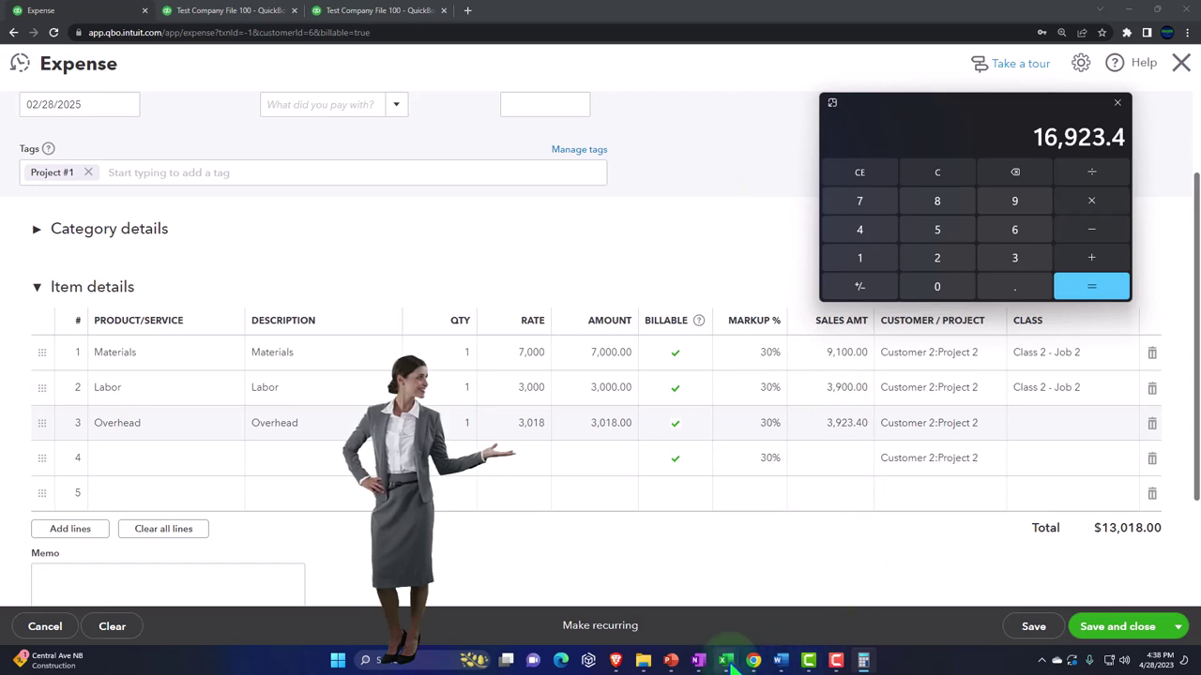
mouse_move(727, 661)
click(688, 601)
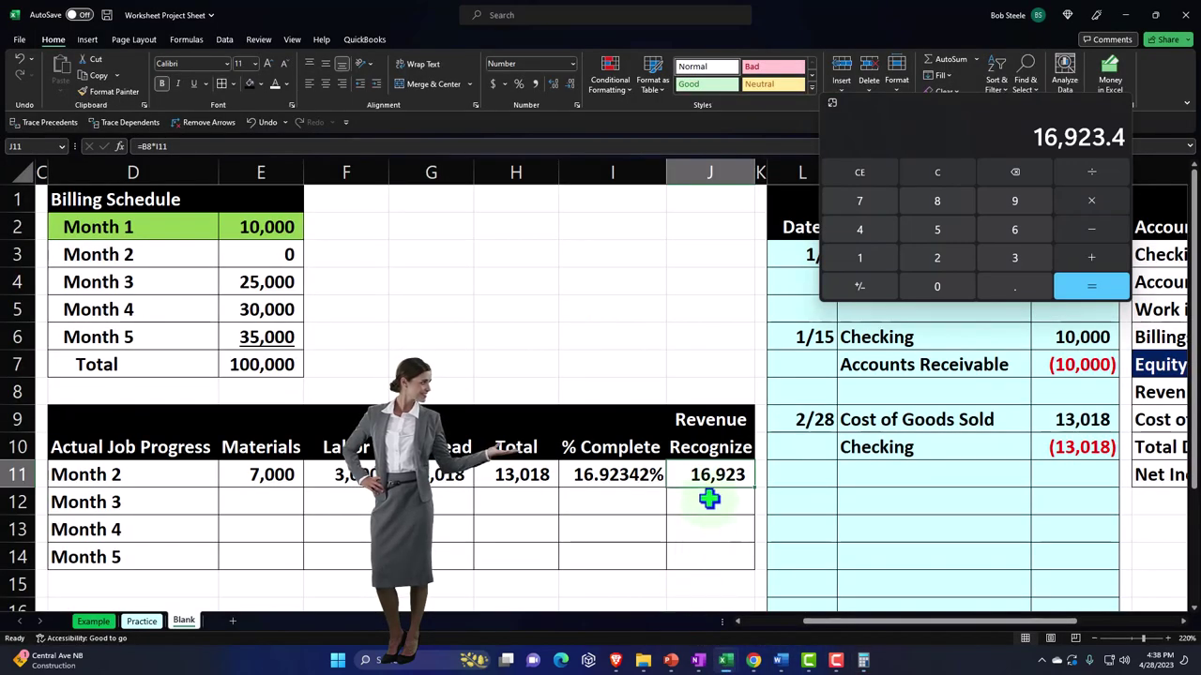
click(1125, 15)
drag(972, 120, 1200, 216)
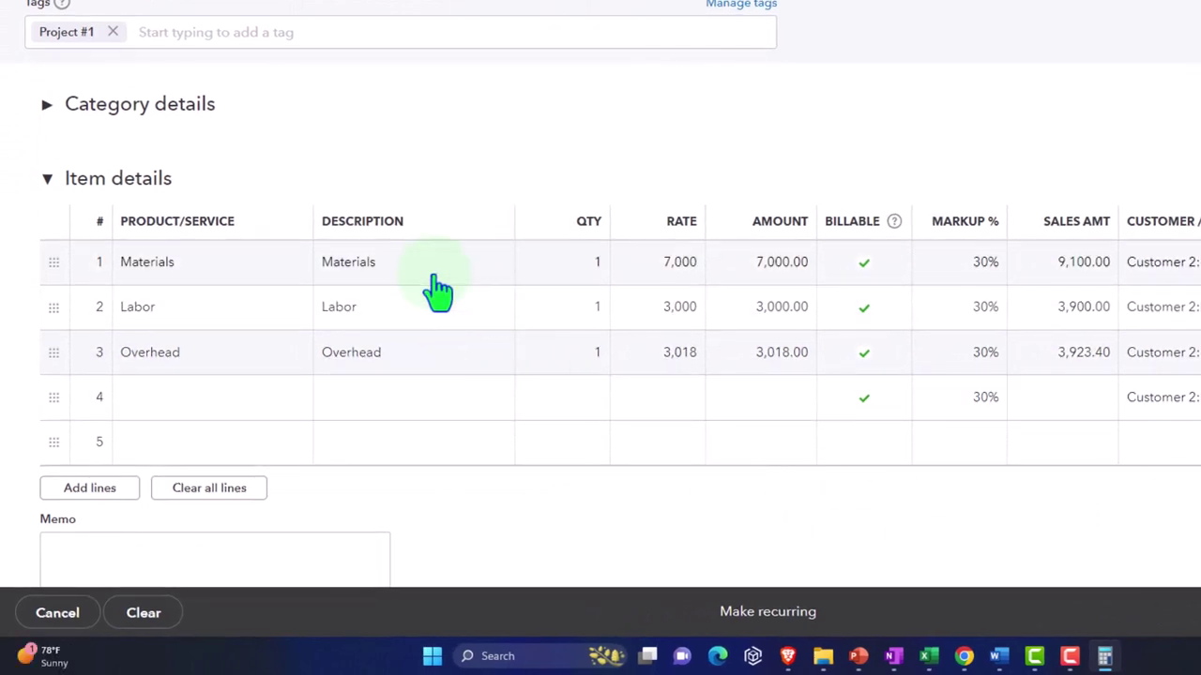
click(47, 104)
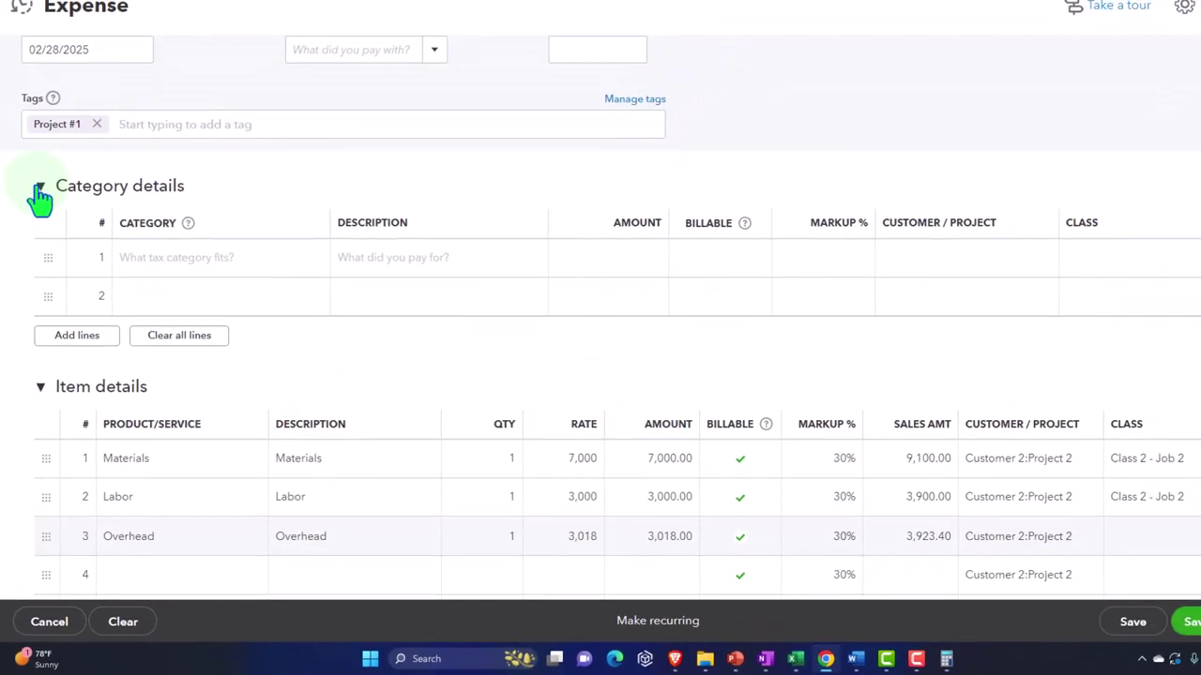
click(47, 104)
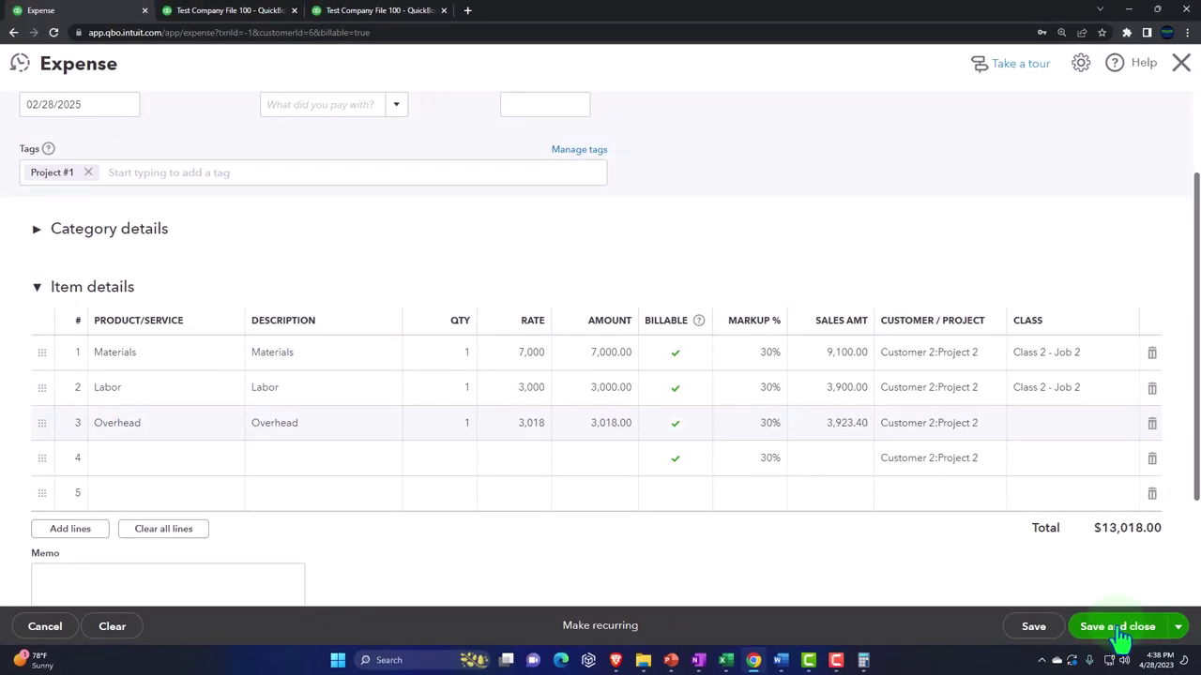
- Save the expense and rerun the class Balance Sheet report
click(1116, 627)
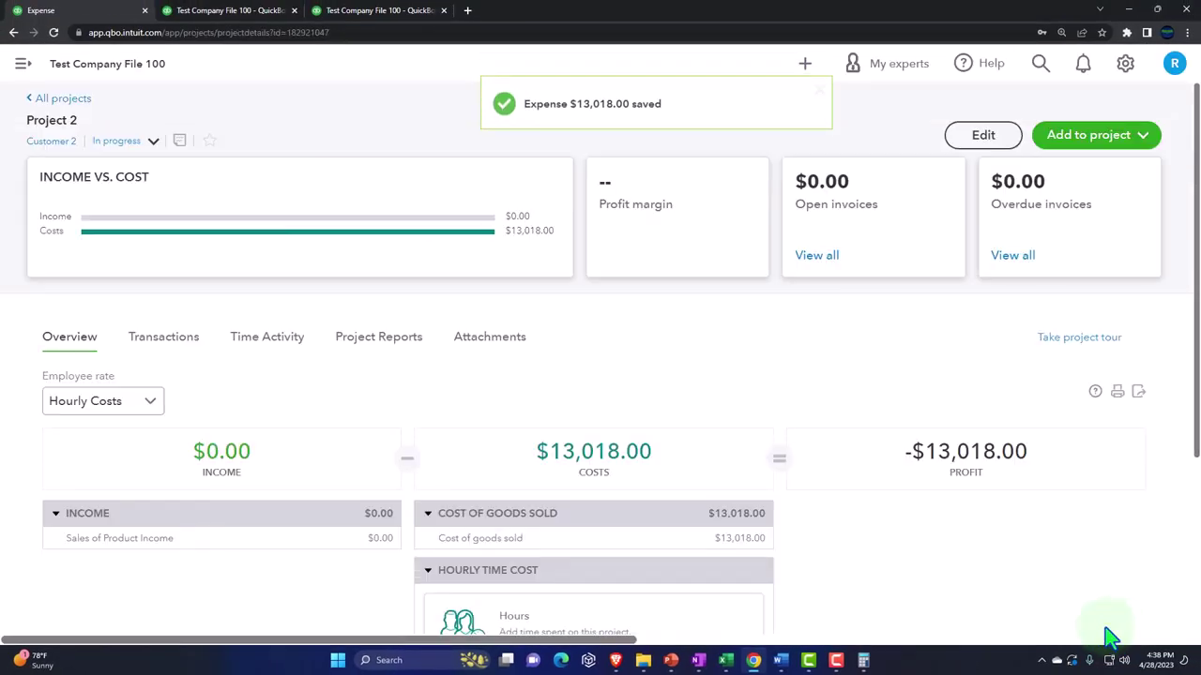
click(602, 492)
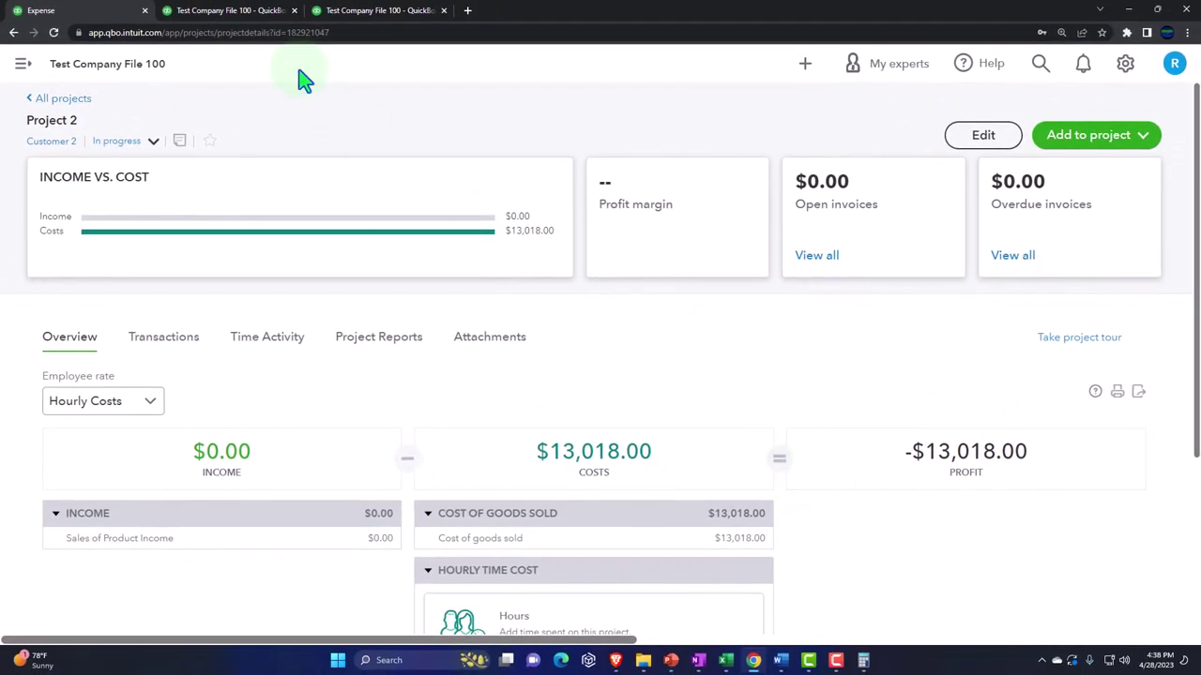
click(236, 18)
scroll(468, 313, up, 3)
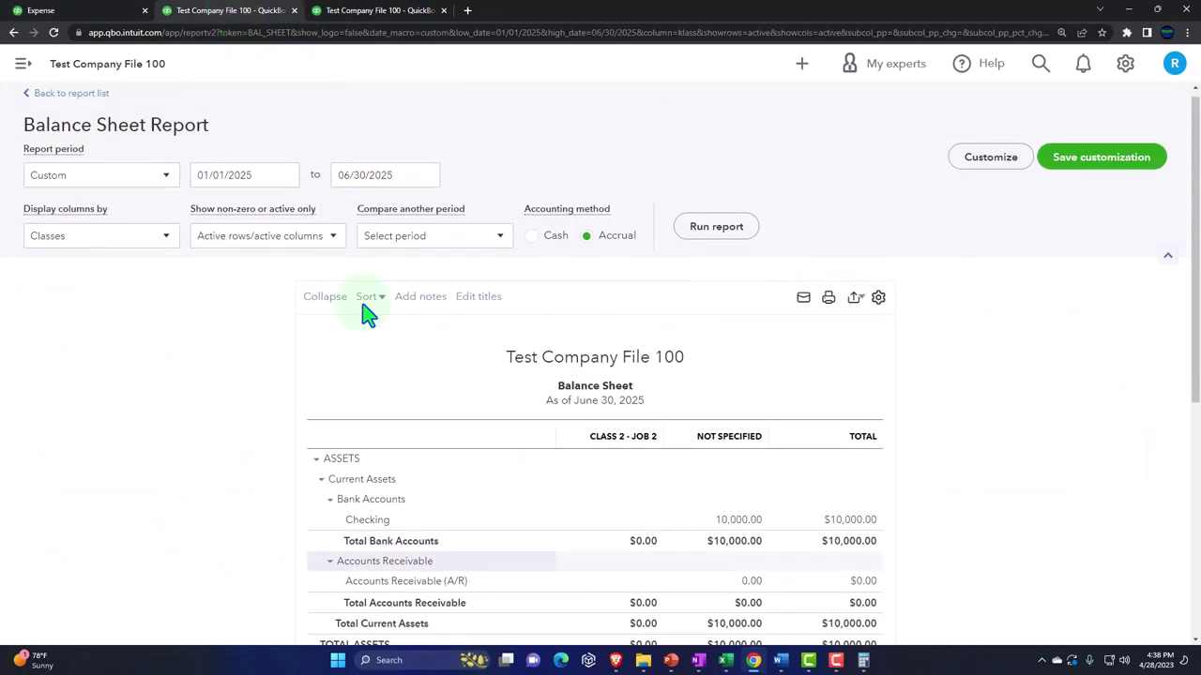
click(711, 245)
- Drill into the Checking -3,018.00 balance, then return to the Balance Sheet summary
scroll(573, 322, down, 2)
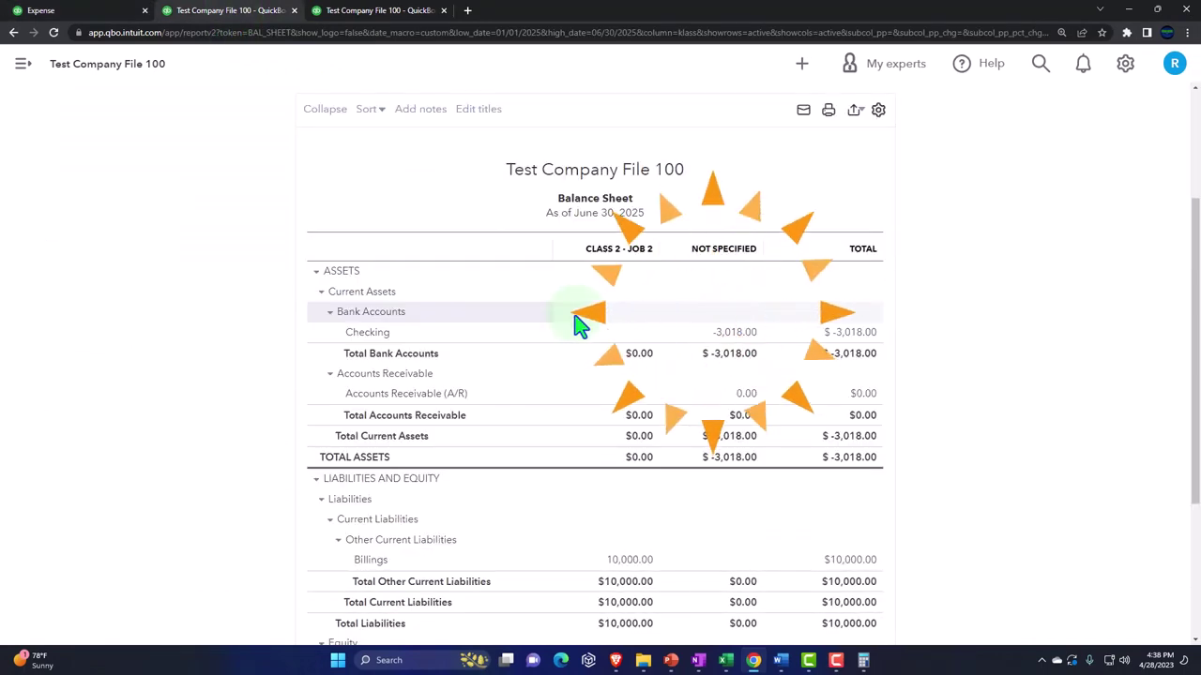
click(738, 334)
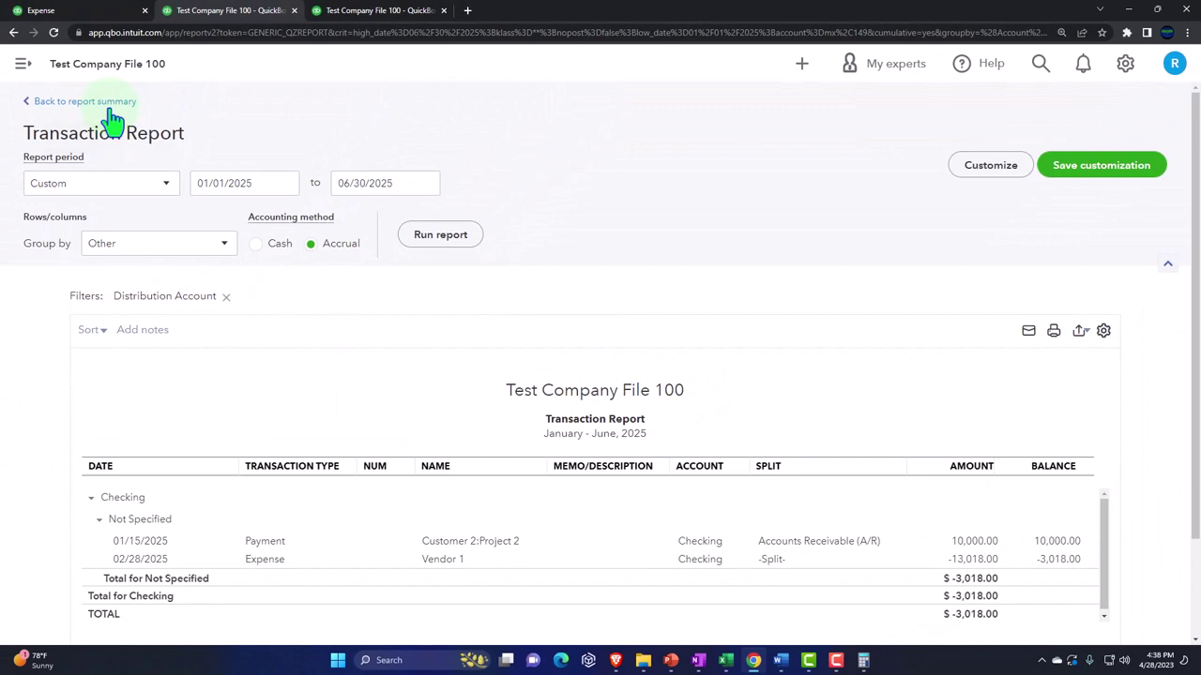
click(107, 105)
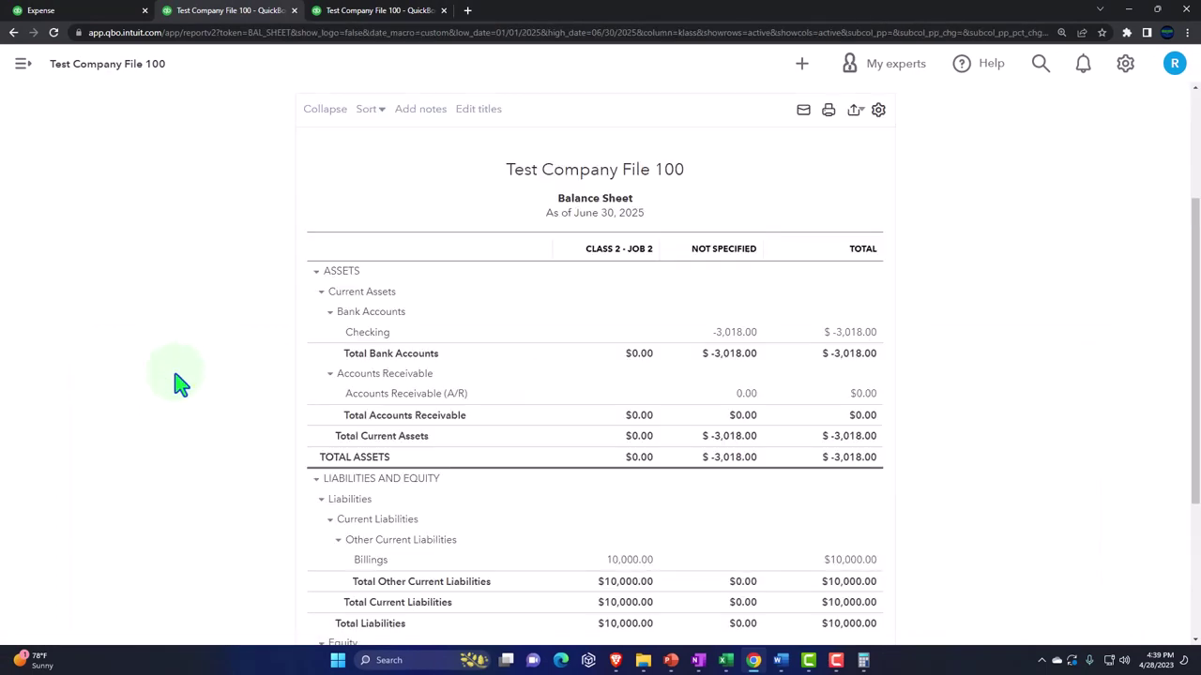
scroll(255, 300, up, 1)
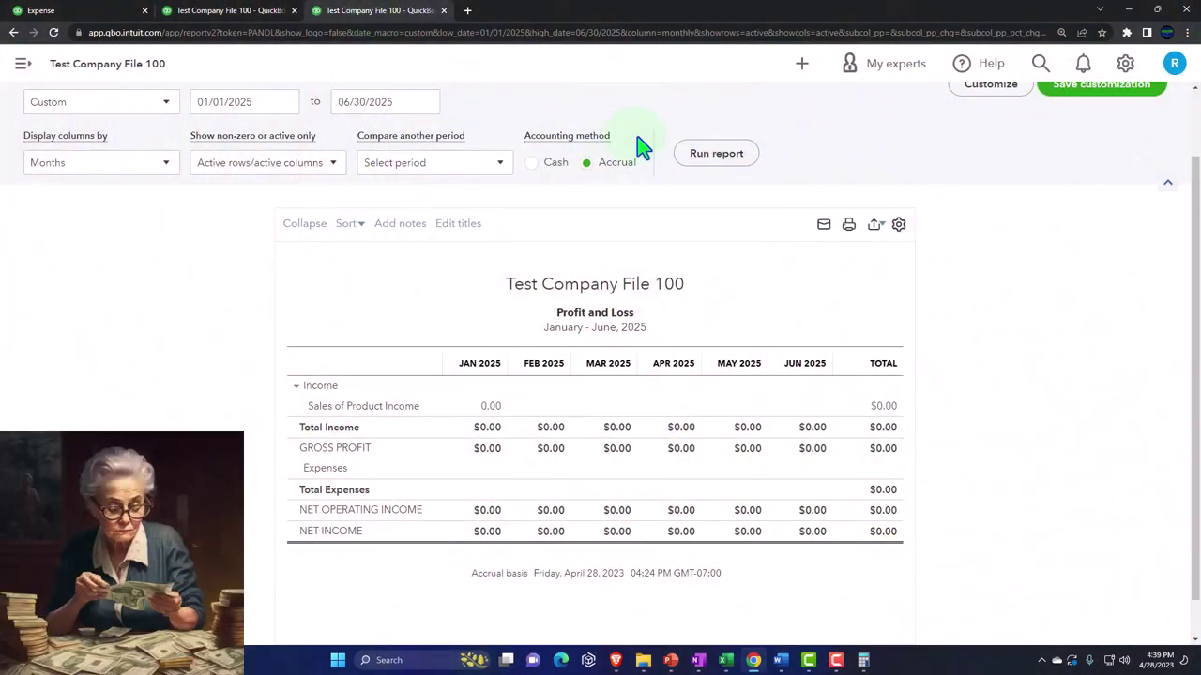
- Rerun the Profit and Loss and check February's 13,018.00 cost of goods sold against Excel
click(718, 158)
scroll(732, 225, down, 1)
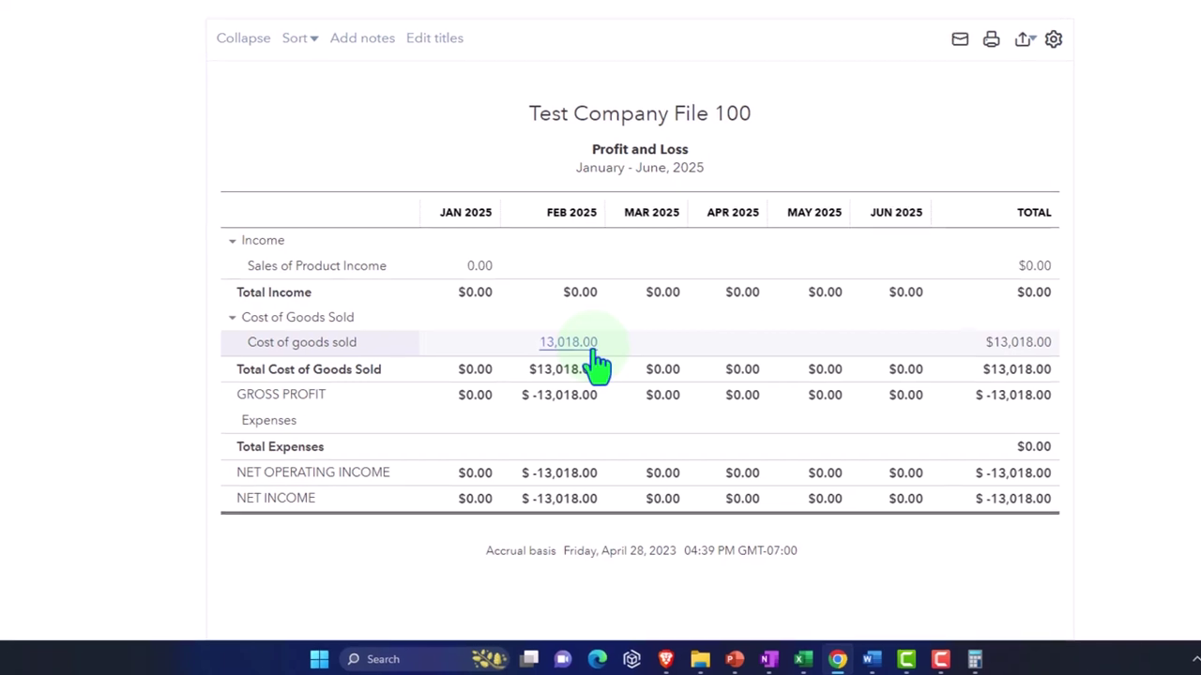
click(593, 350)
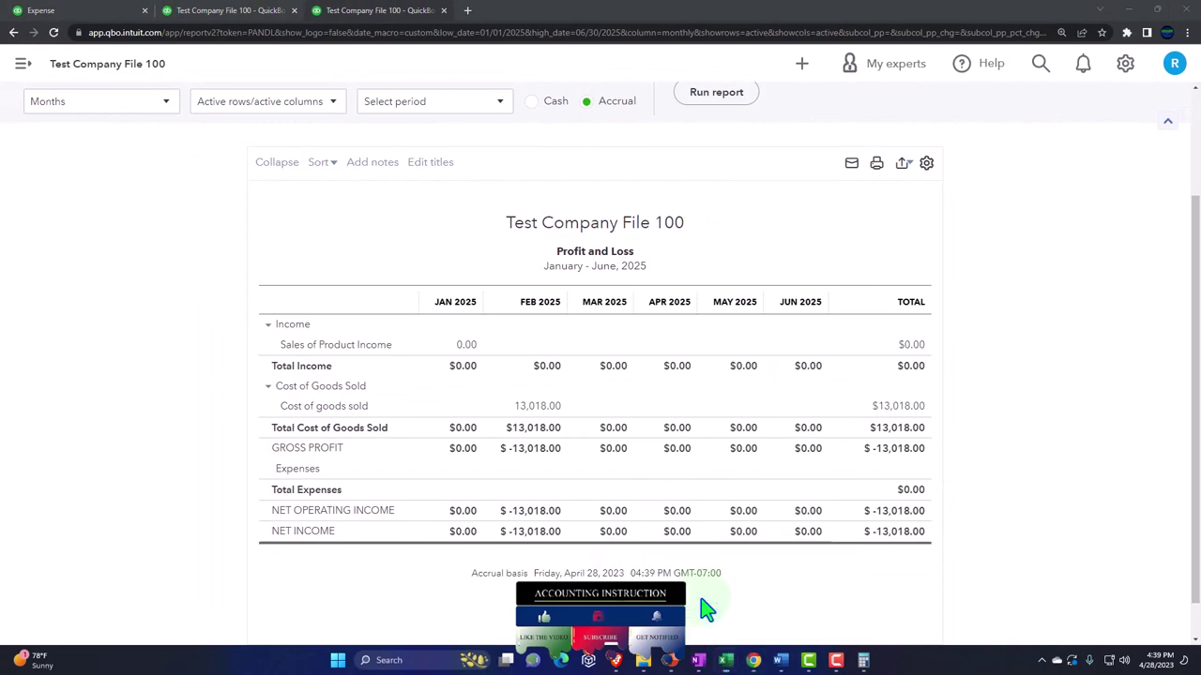
click(706, 568)
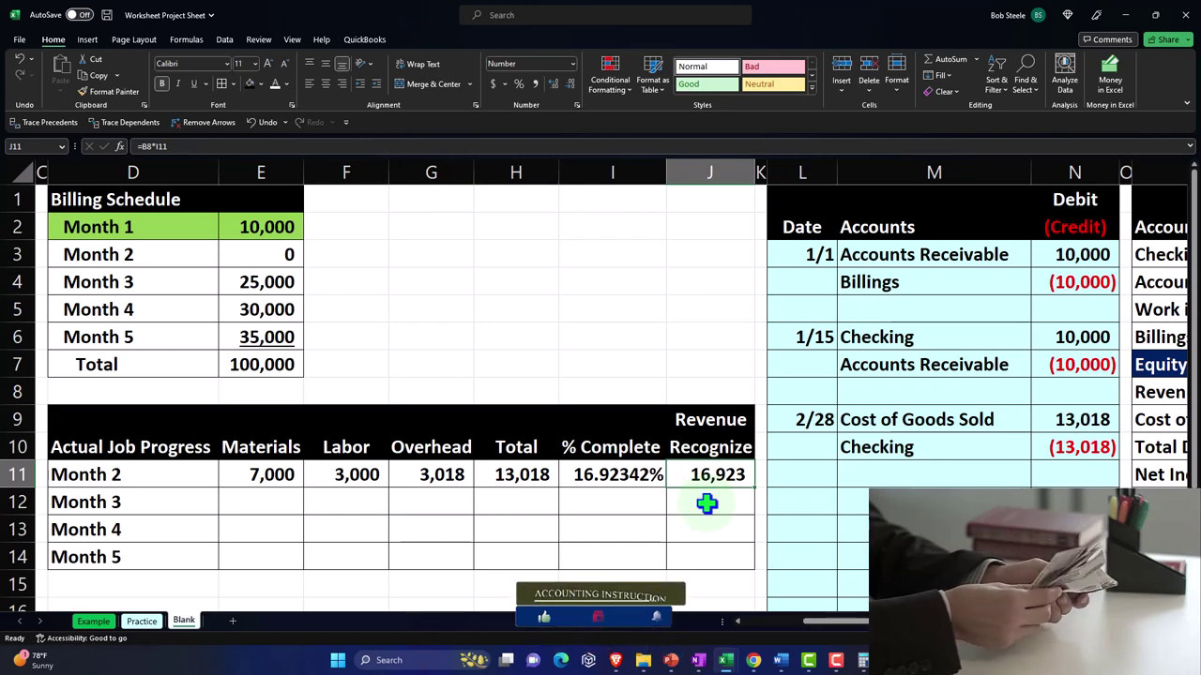
click(1124, 17)
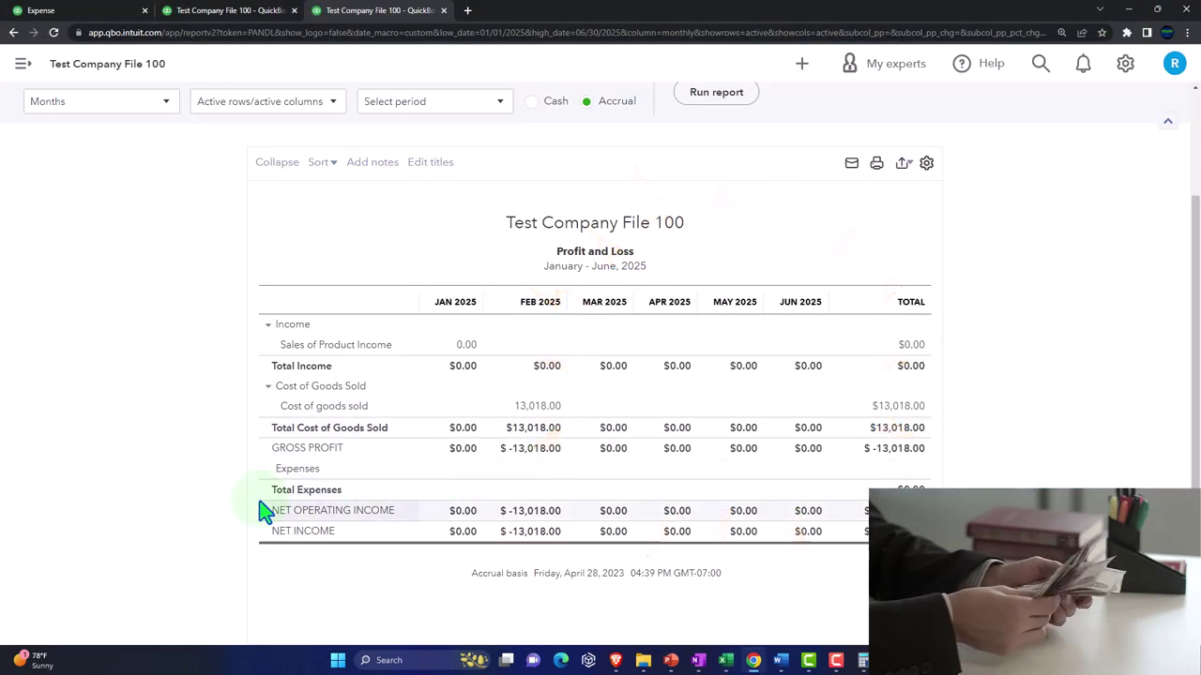
scroll(268, 504, up, 3)
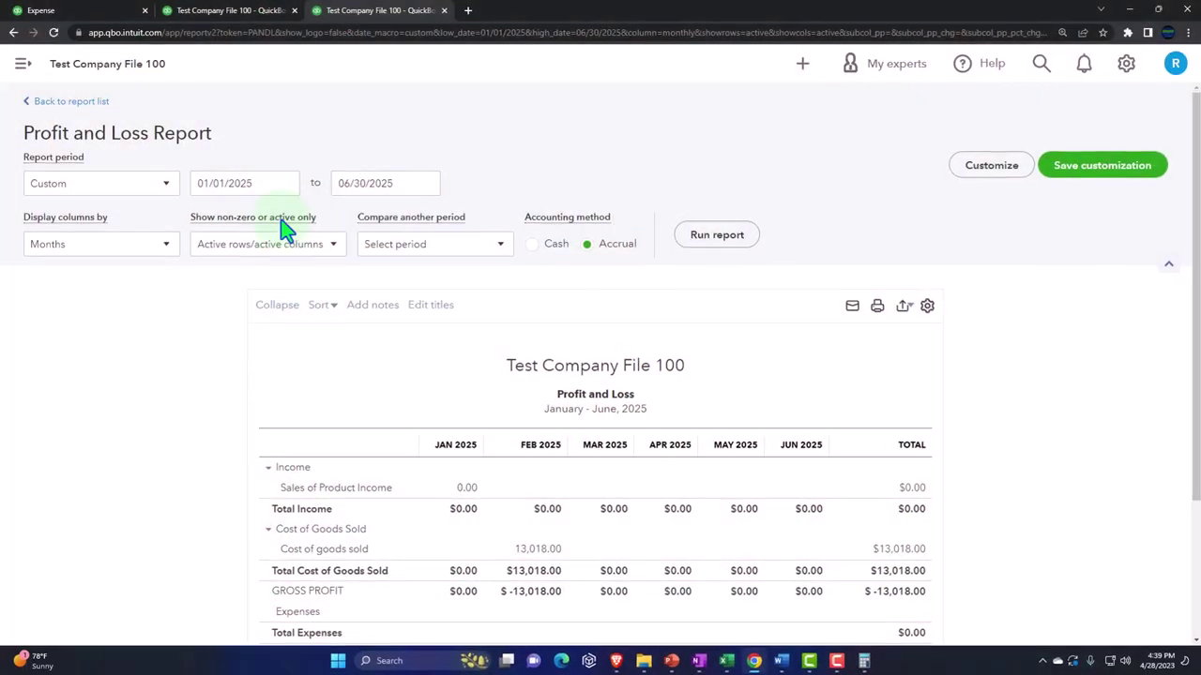
click(267, 183)
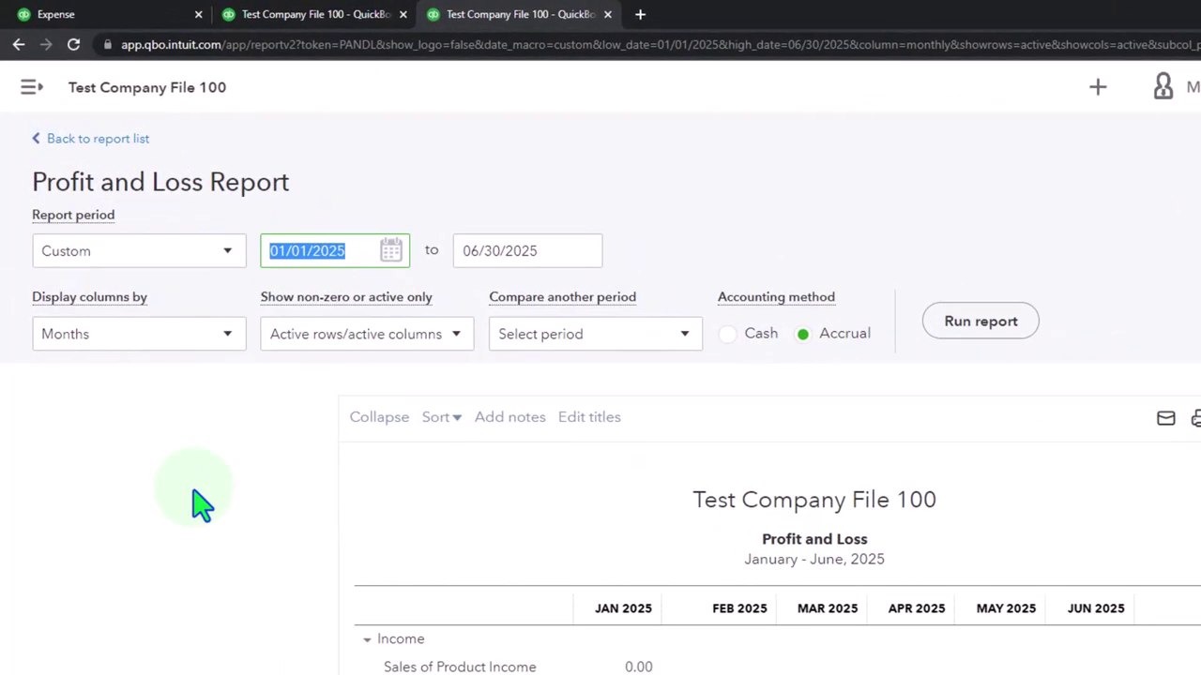
- Rerun the Profit and Loss for 01/01/2025 to 12/31/2025 with columns by class
text(01/01/)
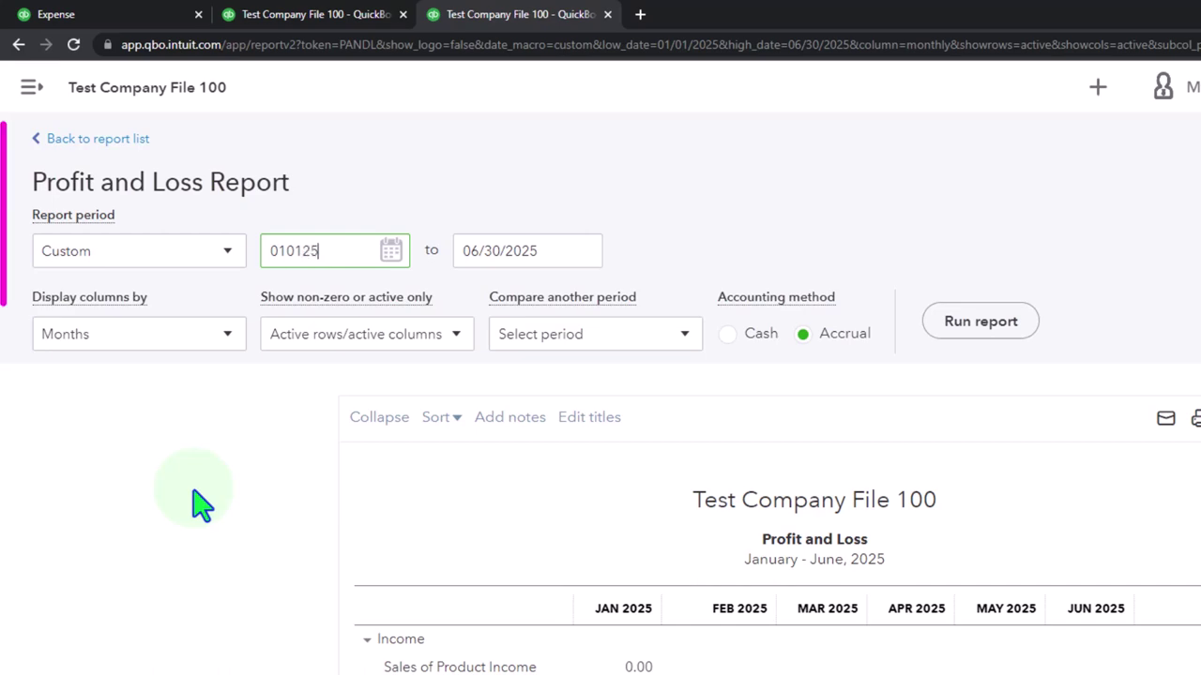
text(2025)
key(Tab)
text(1231)
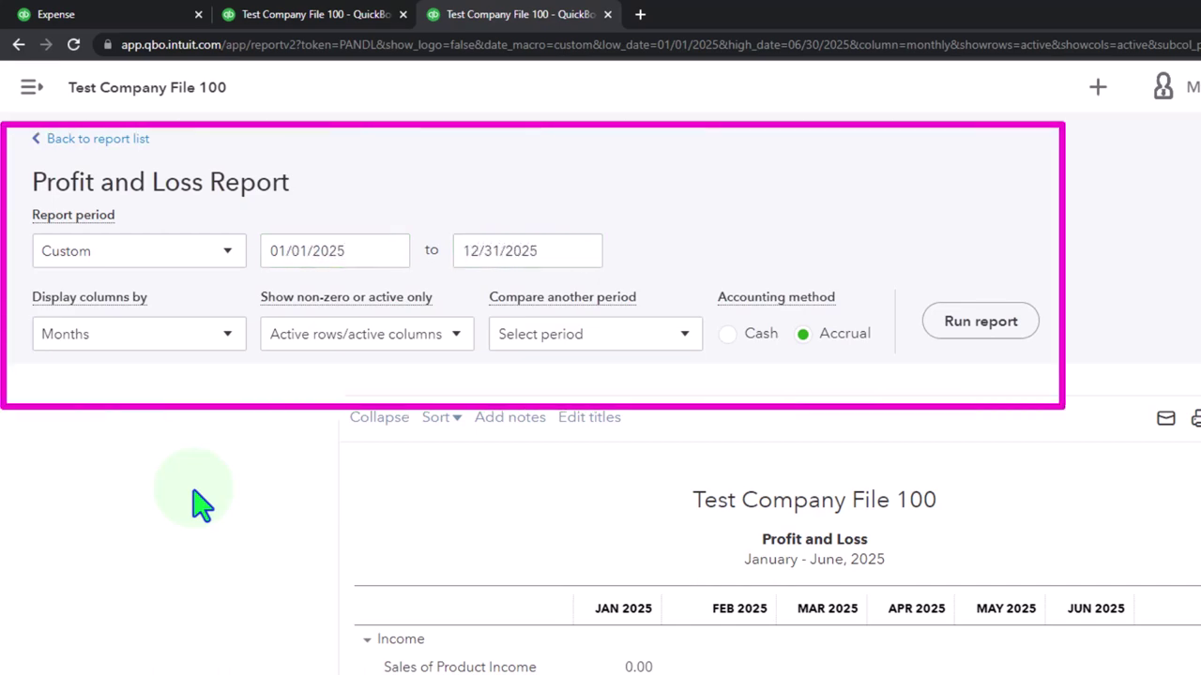
click(229, 338)
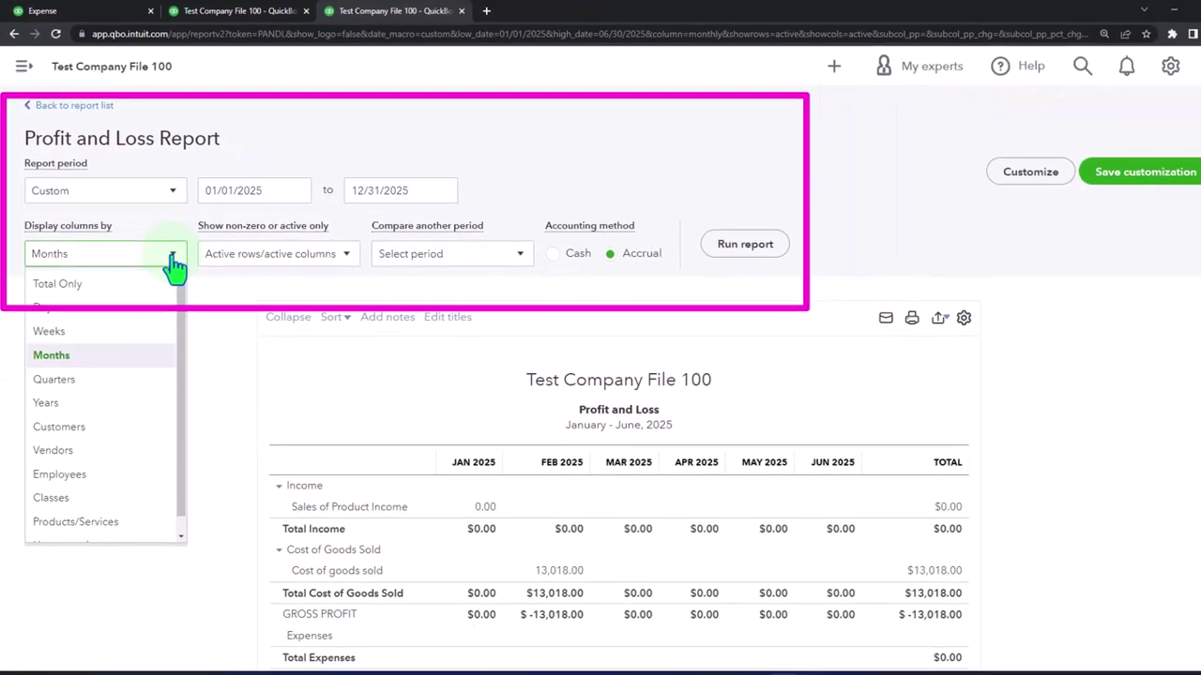
click(90, 493)
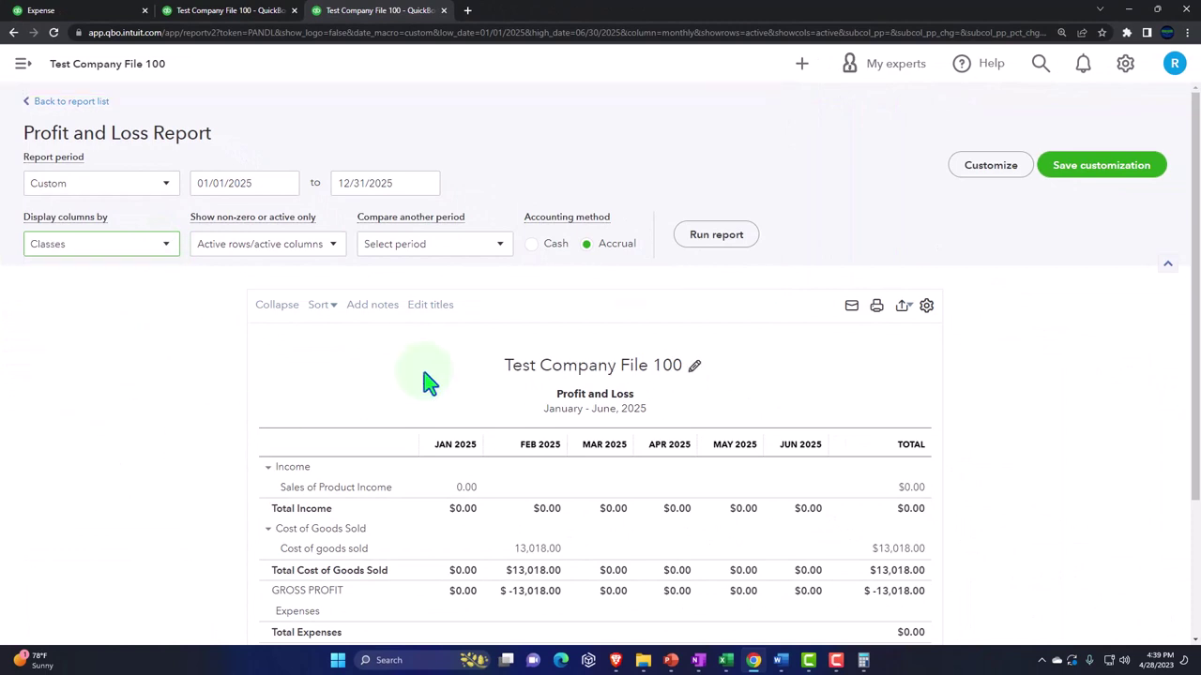
click(716, 236)
scroll(778, 333, down, 2)
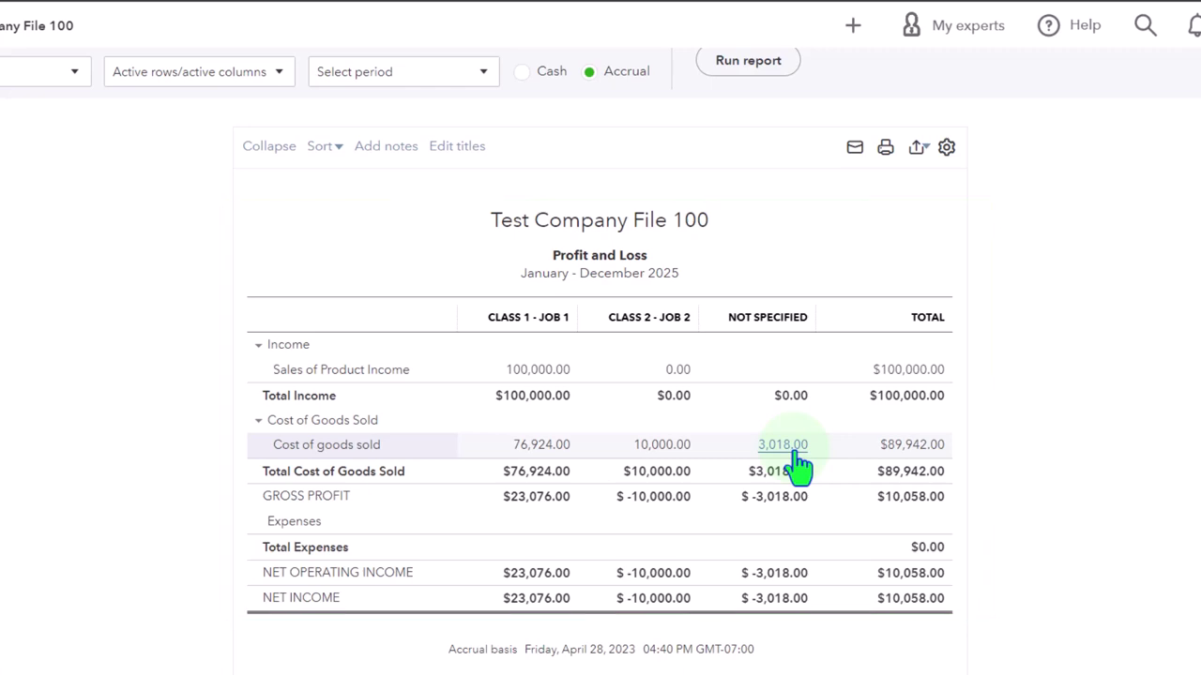
- Open the unclassified 3,018.00 Overhead line and assign it Class 2 - Job 2
click(786, 449)
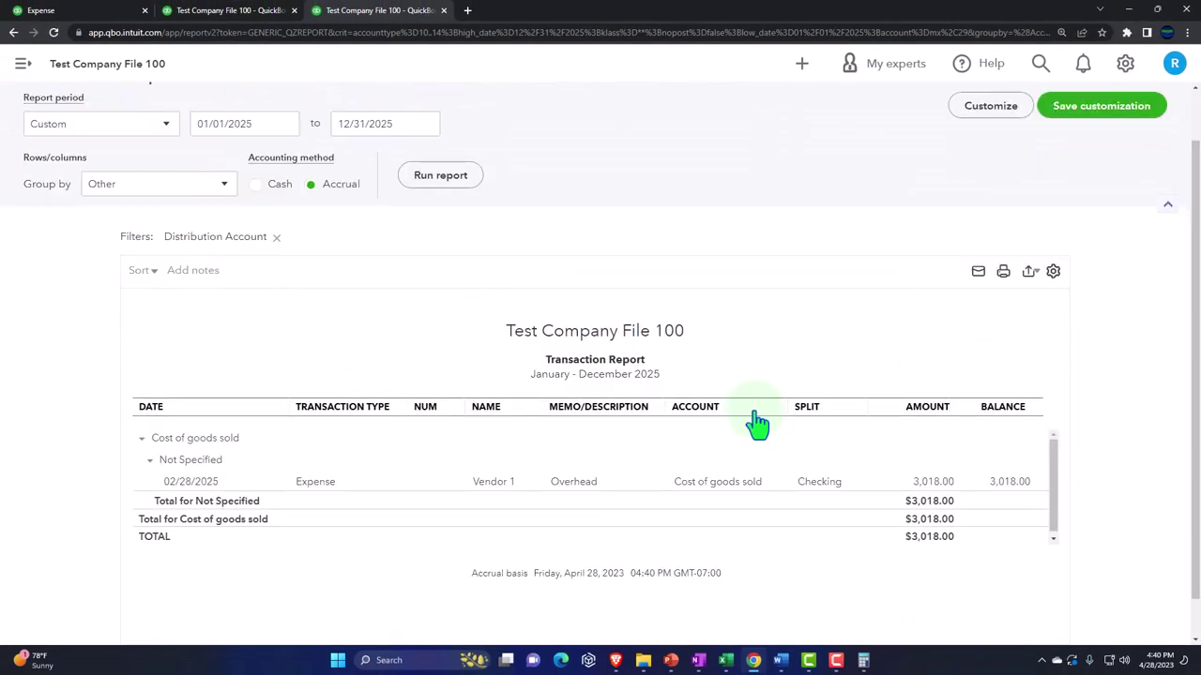
click(933, 483)
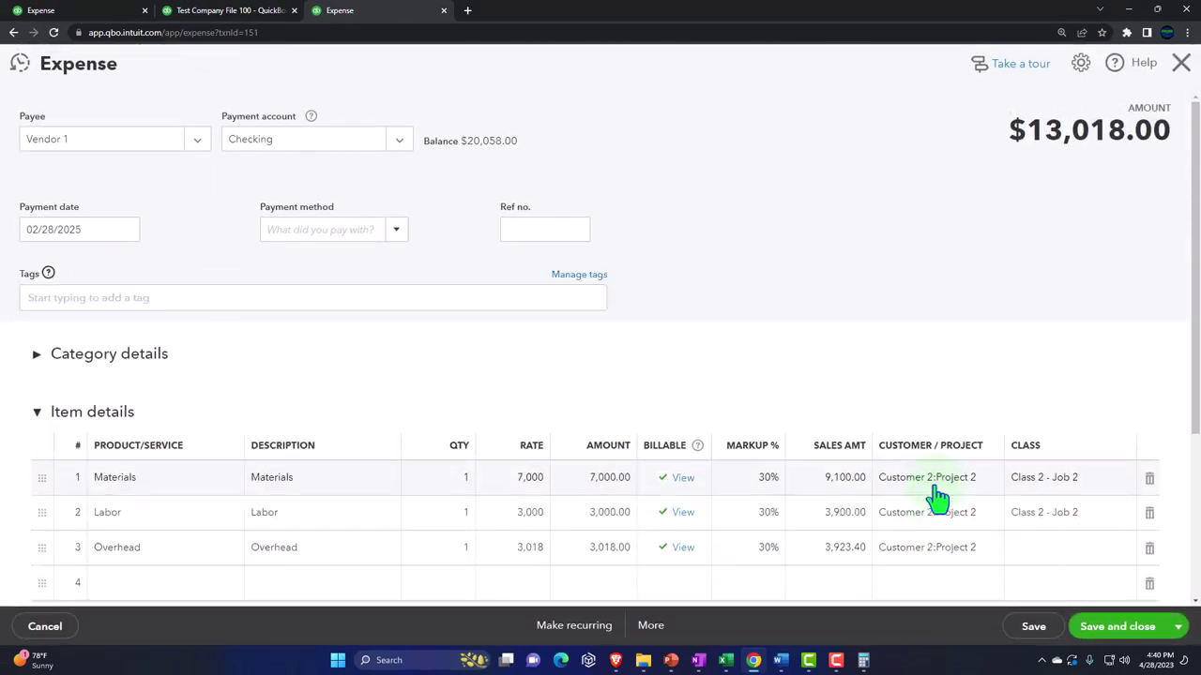
scroll(915, 497, down, 3)
click(1037, 423)
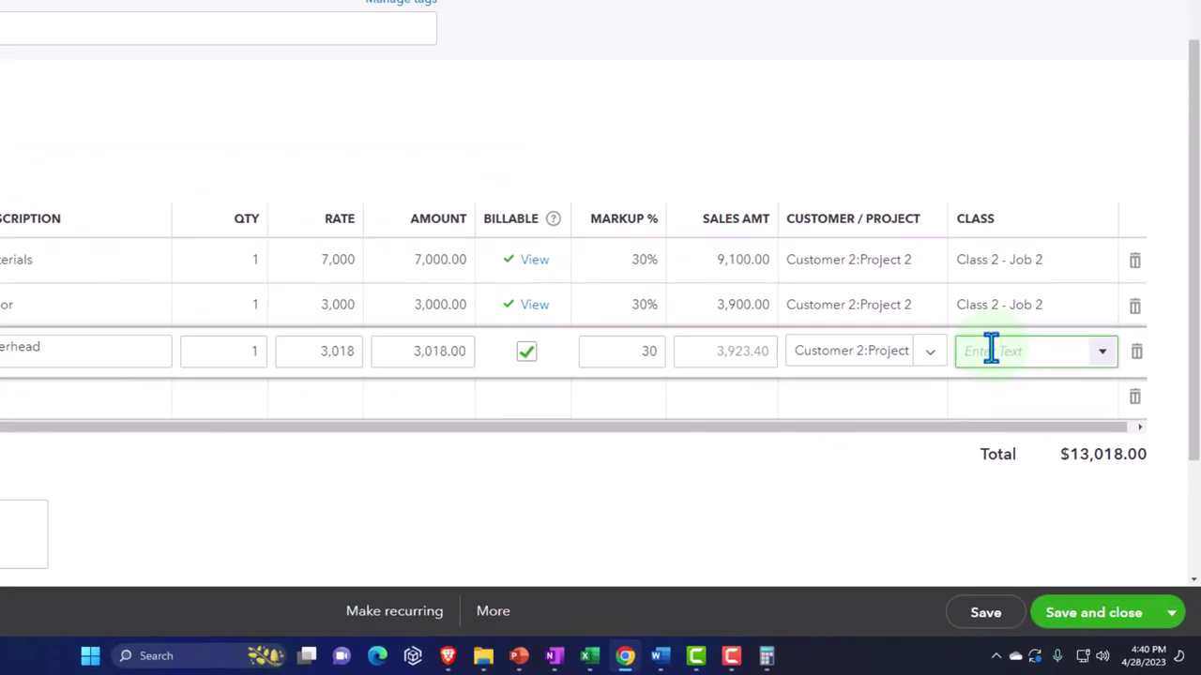
text(Class 1 - Job 1)
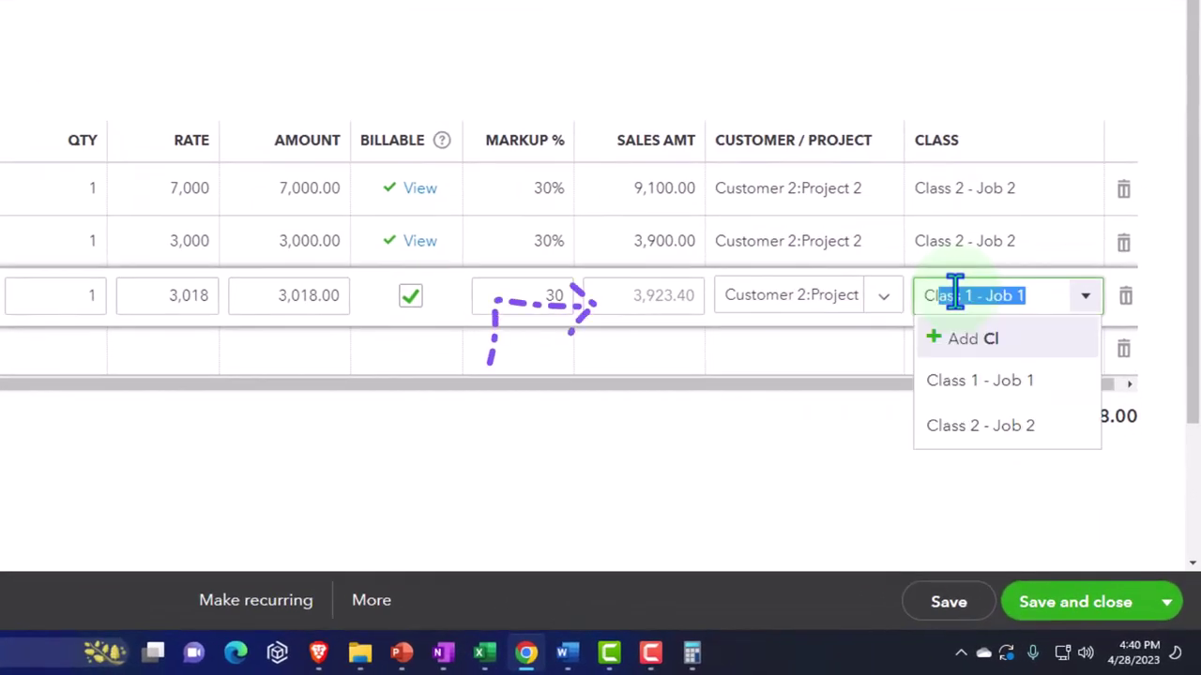
key(Down)
key(Down)
key(Return)
key(Tab)
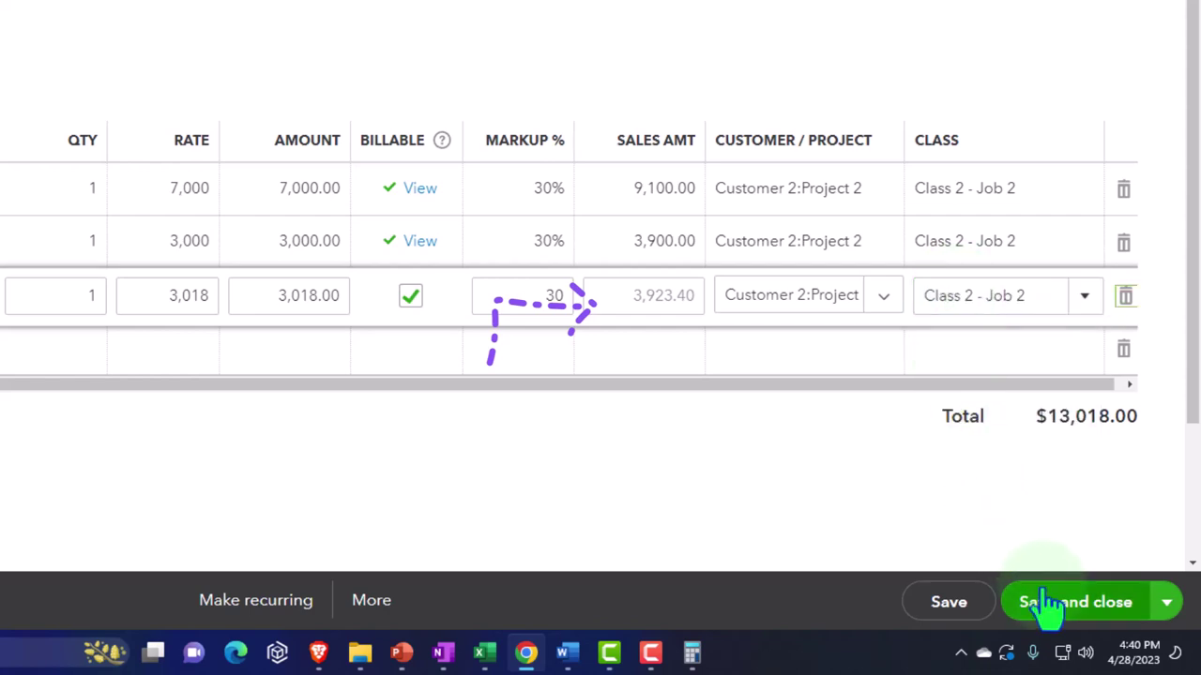
- Save the expense and return to the Profit and Loss by class summary
click(1048, 605)
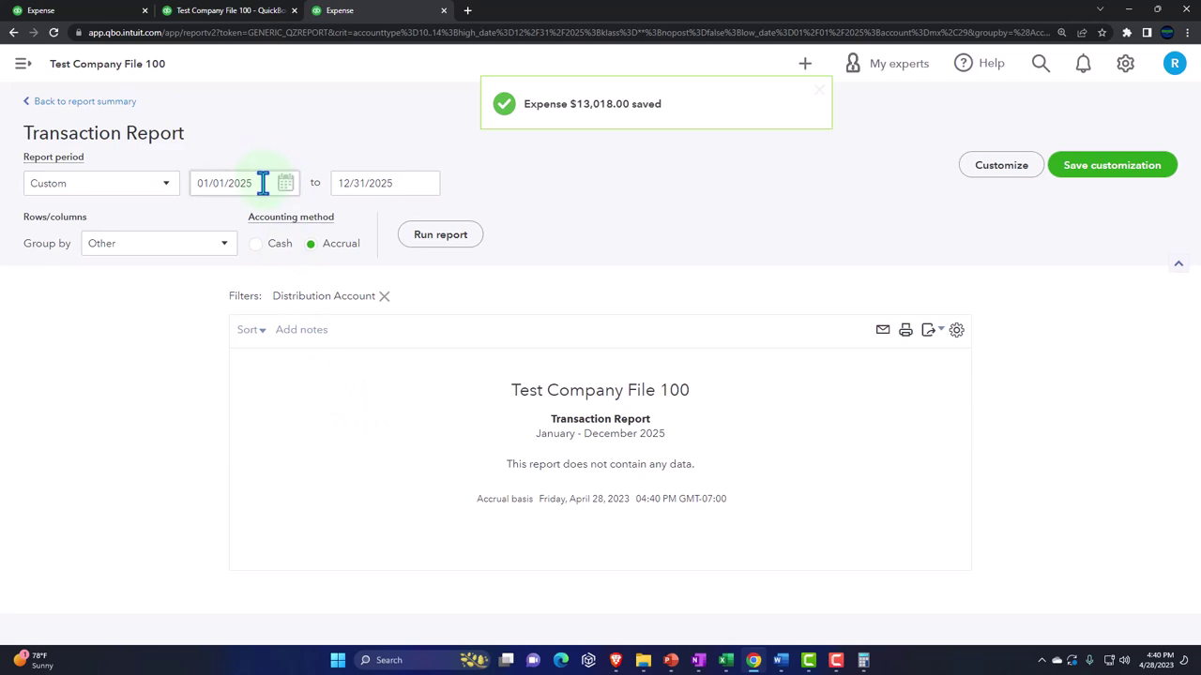
click(90, 103)
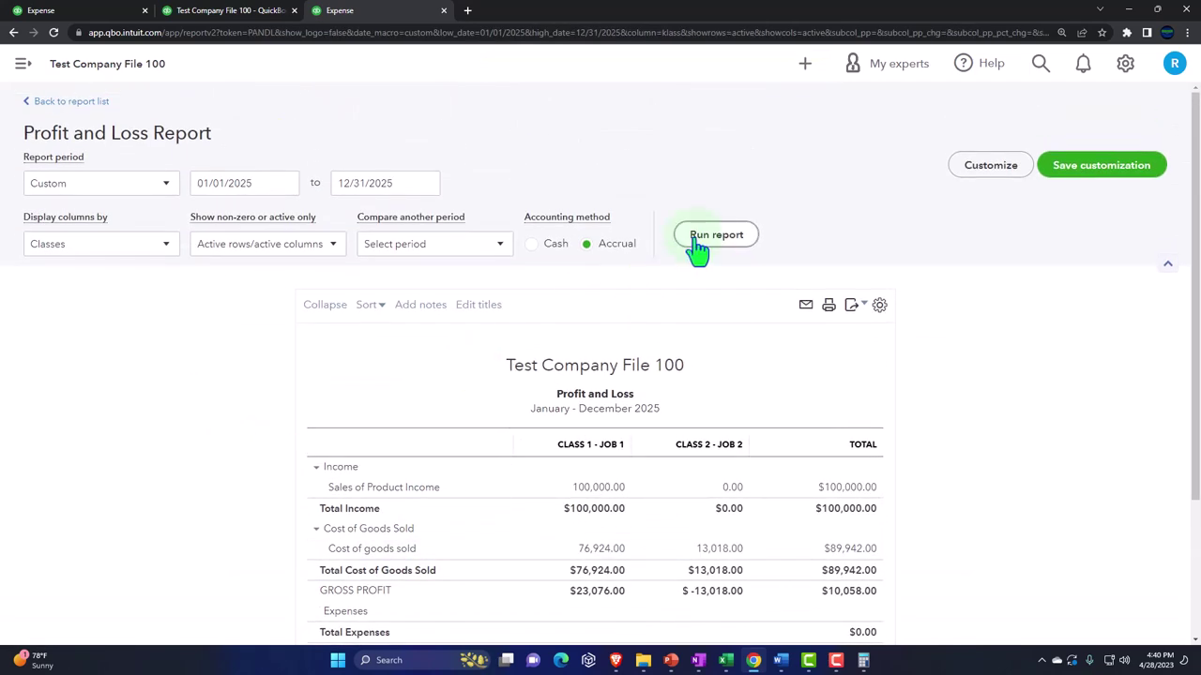
scroll(766, 225, down, 2)
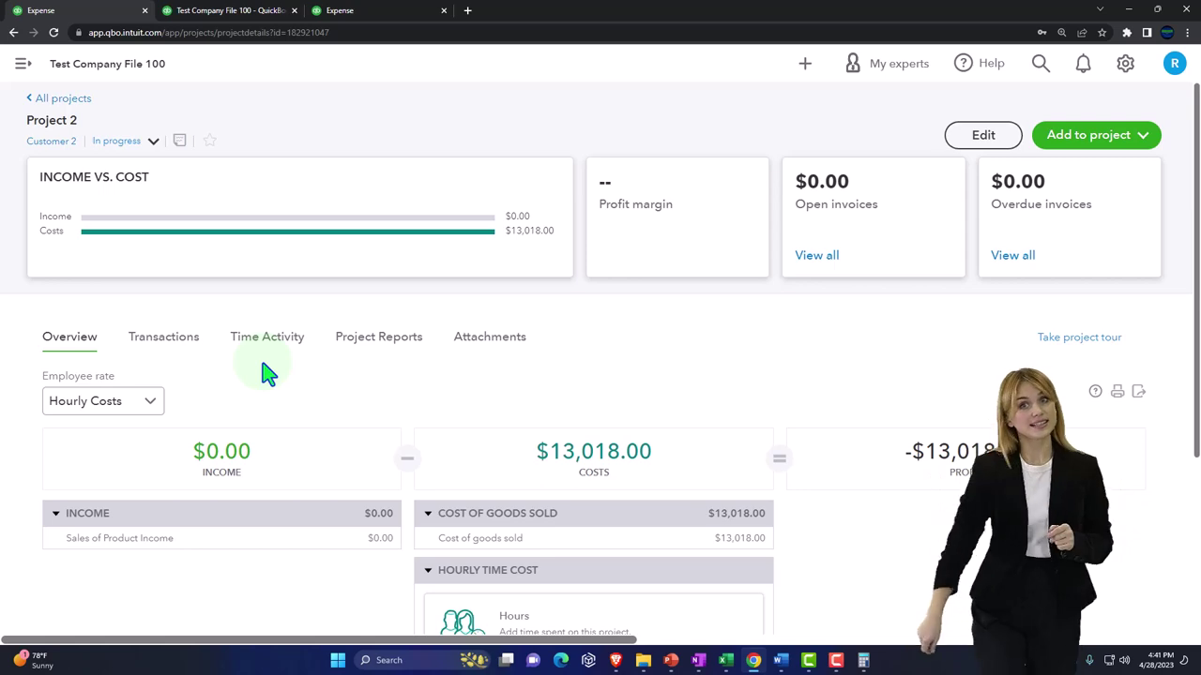
- Open Project 2's profitability report and duplicate the Profit and Loss page into another tab
click(354, 352)
click(222, 413)
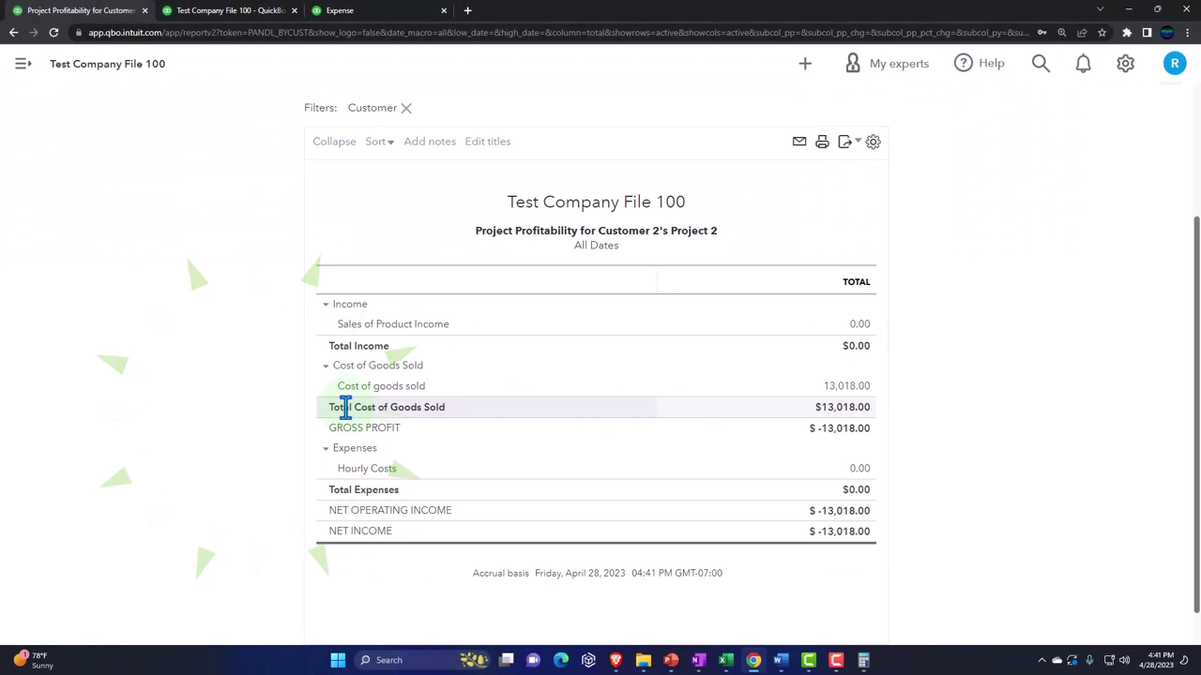
click(390, 17)
right_click(392, 13)
click(417, 94)
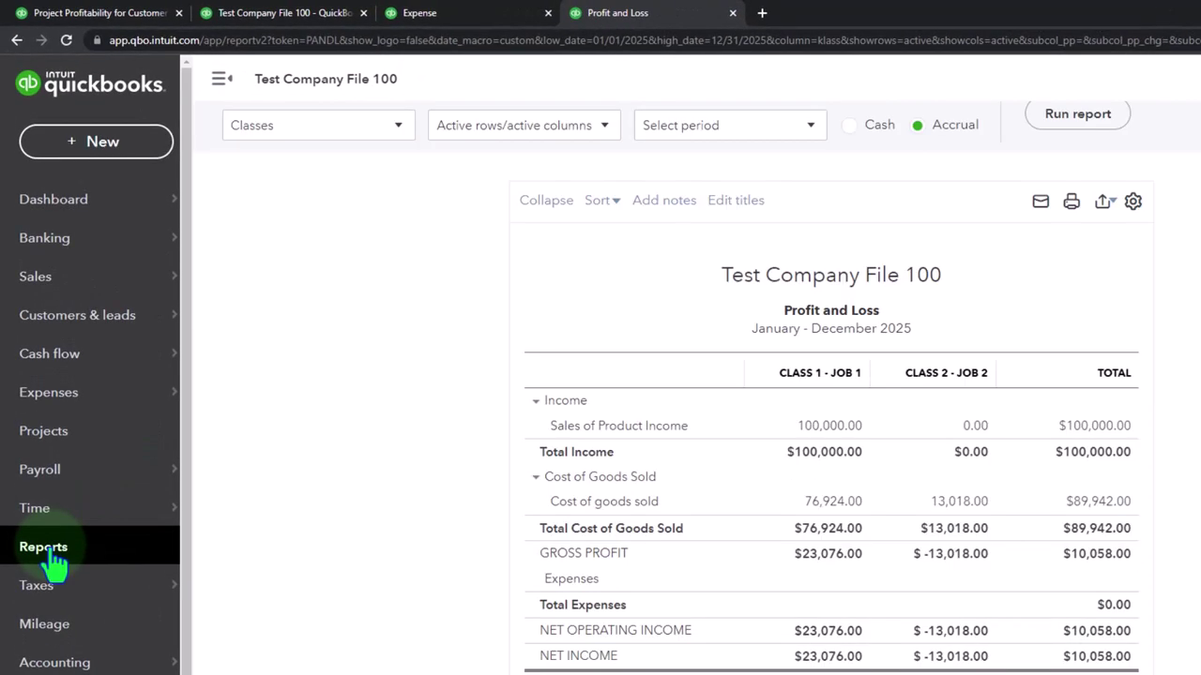
- Search all reports for 'proj' and open the Project Profitability Summary
click(54, 554)
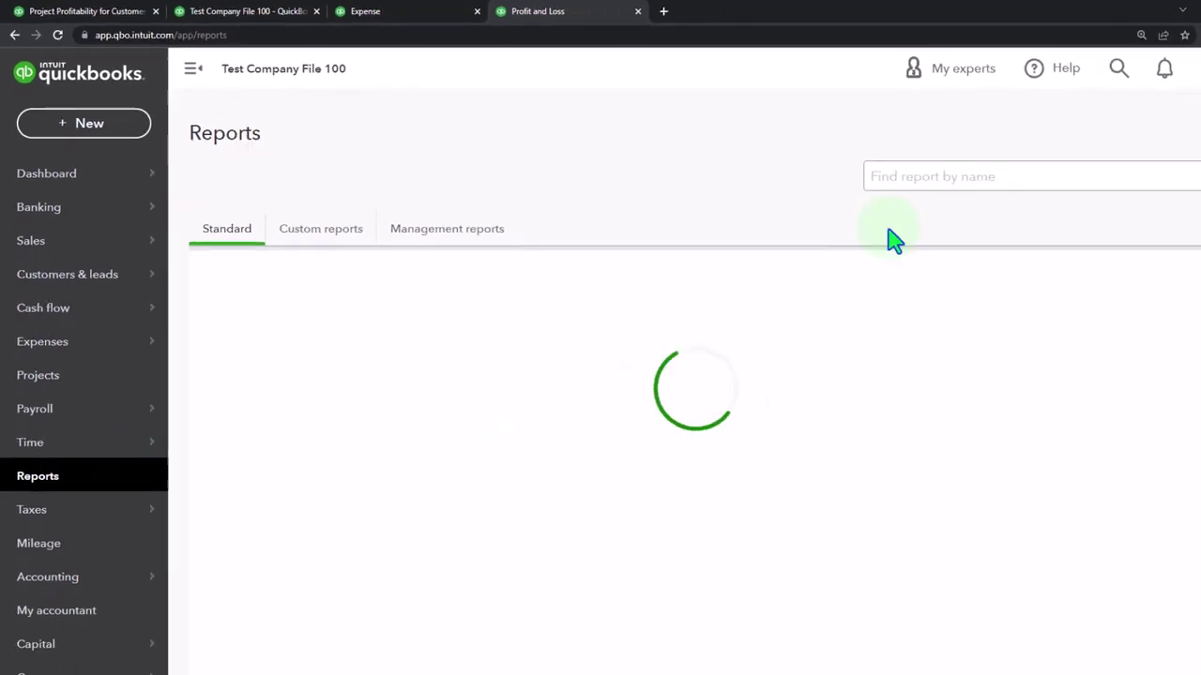
click(881, 170)
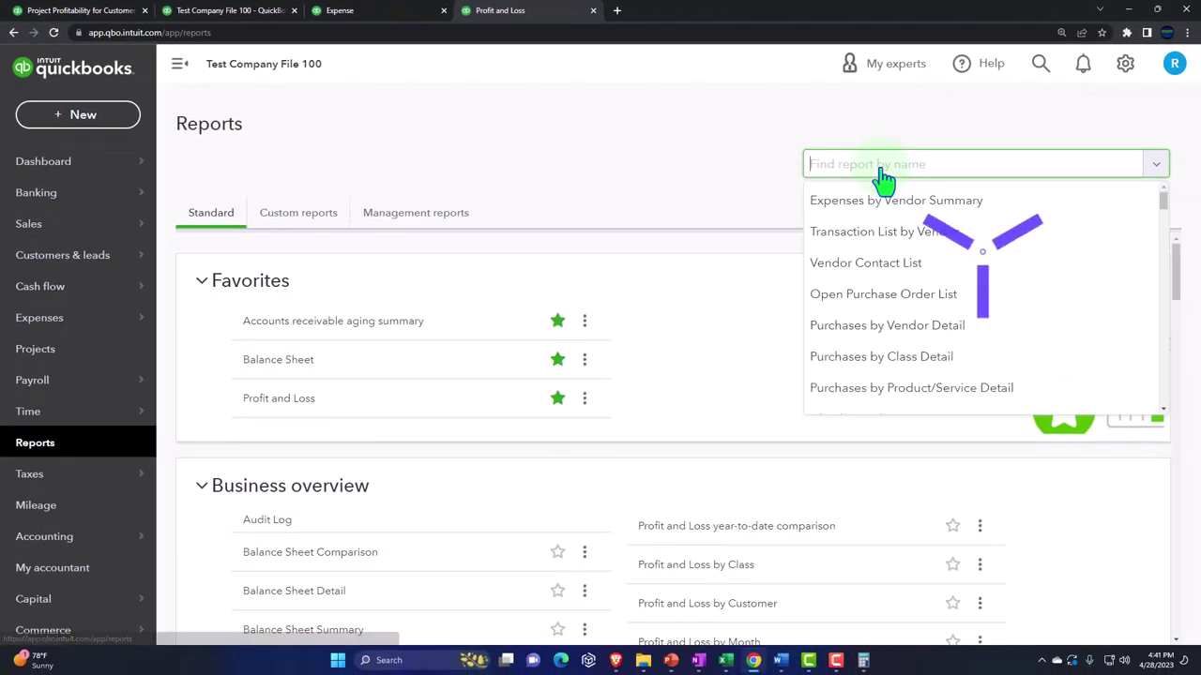
text(proj)
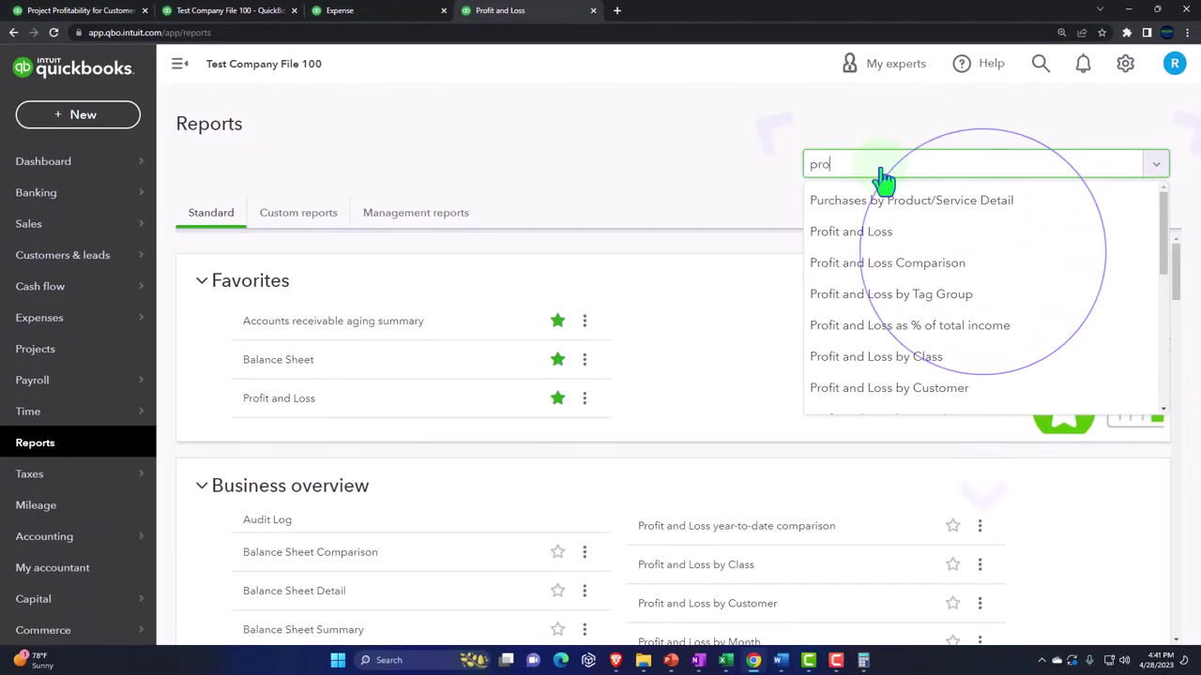
click(884, 187)
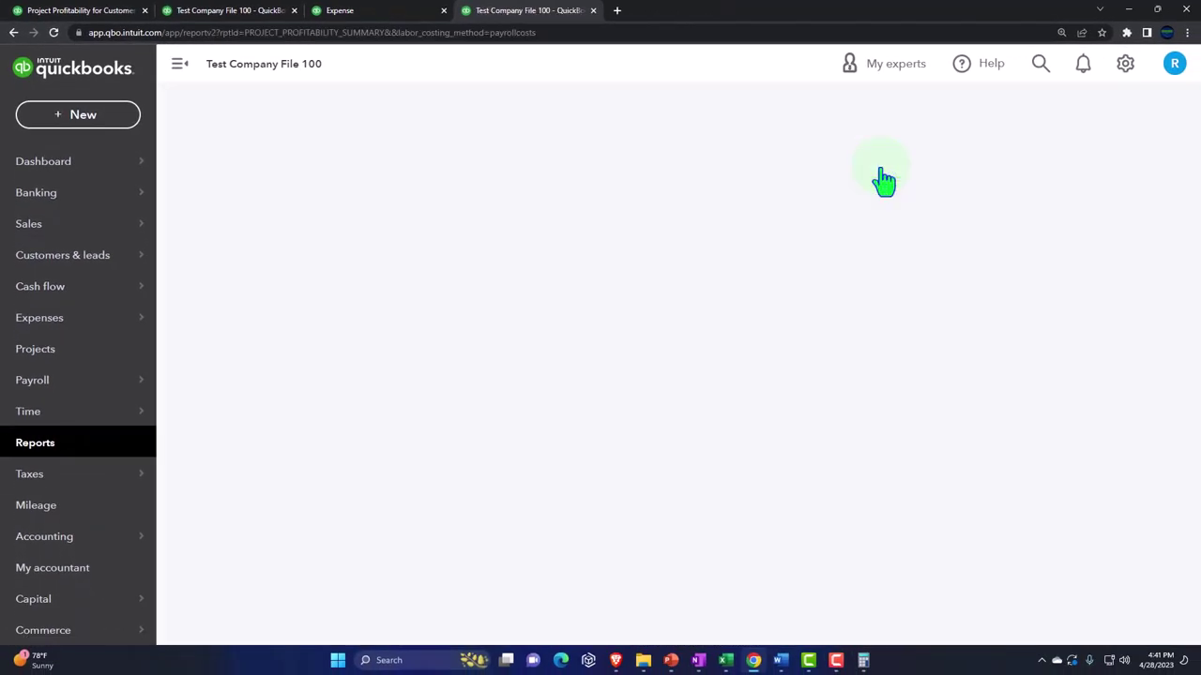
- Run the Project Profitability Summary for 01/01/2025–12/31/2025, showing Project 2 at -13,018.00
click(482, 107)
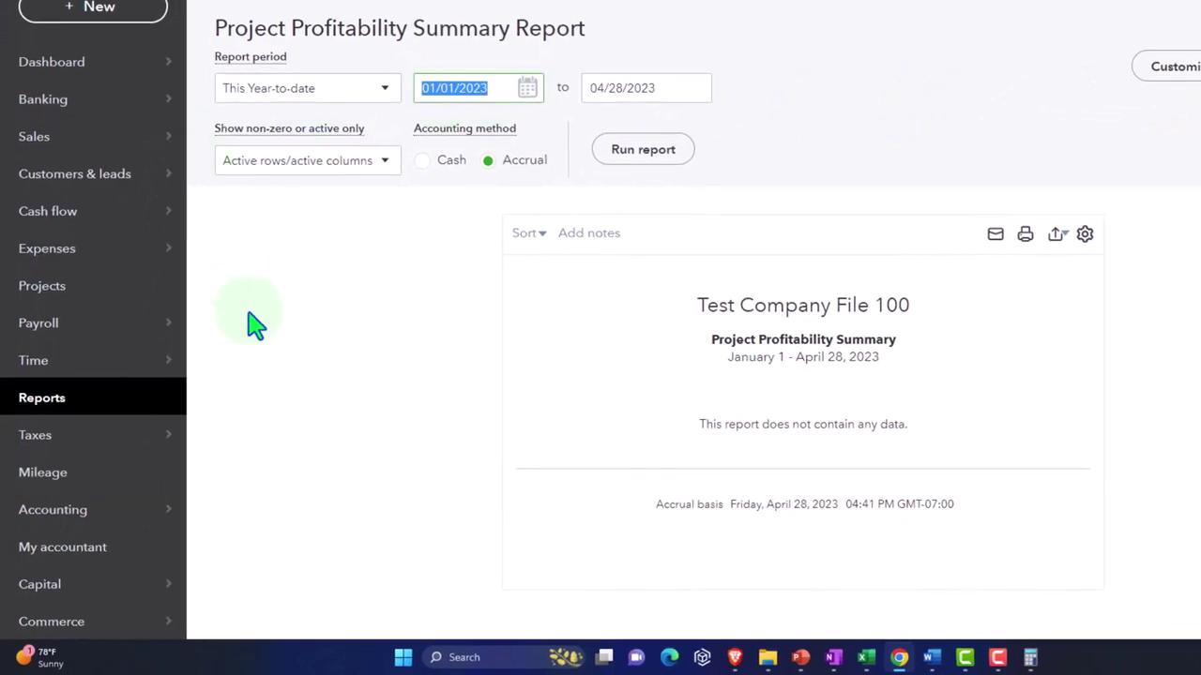
text(01/01/2025)
key(Tab)
text(12312025)
key(Tab)
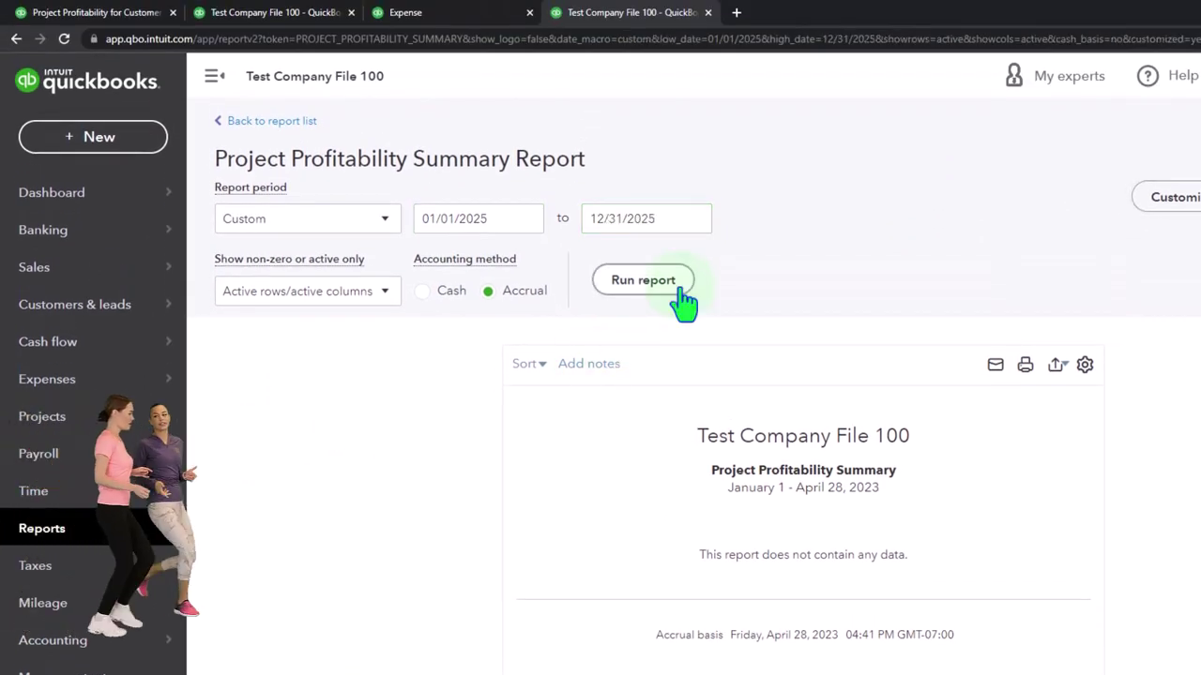
click(671, 287)
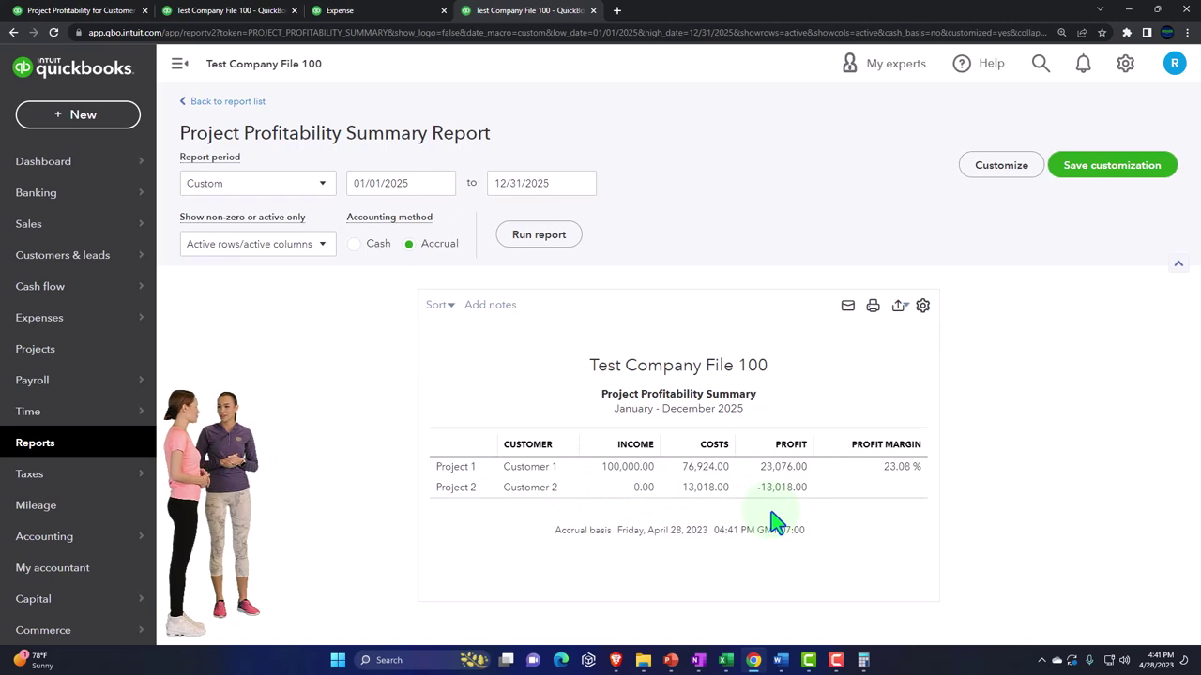
click(407, 10)
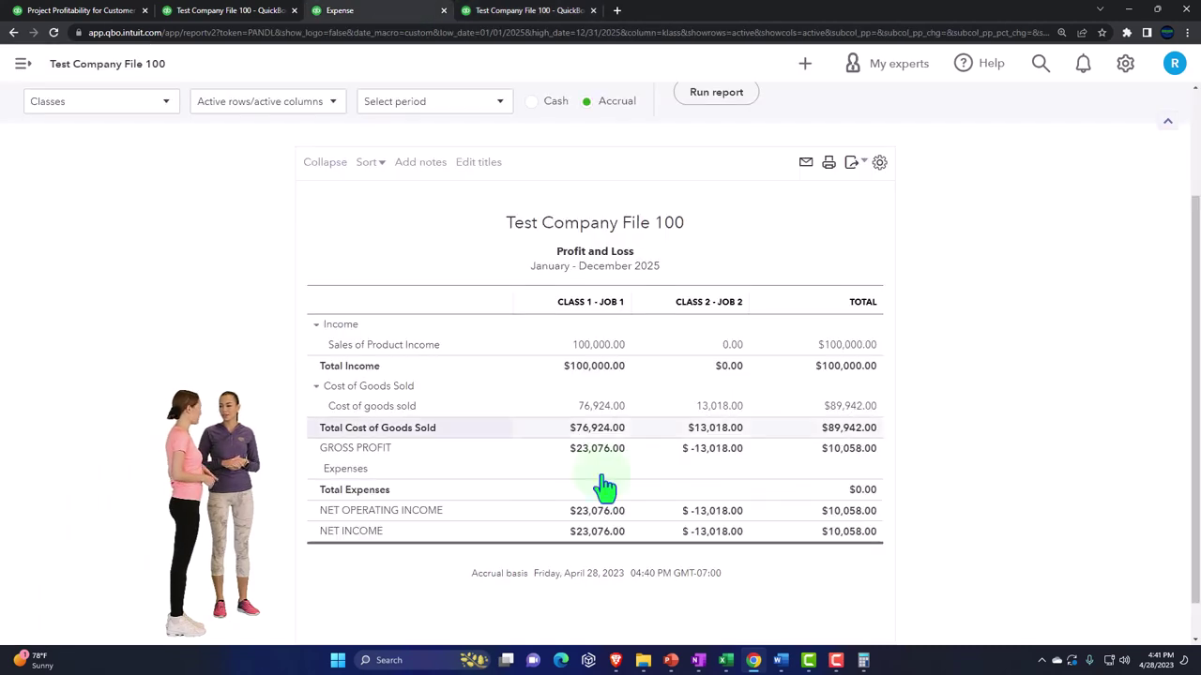
- Rerun the class Balance Sheet through December 31, 2025
click(263, 19)
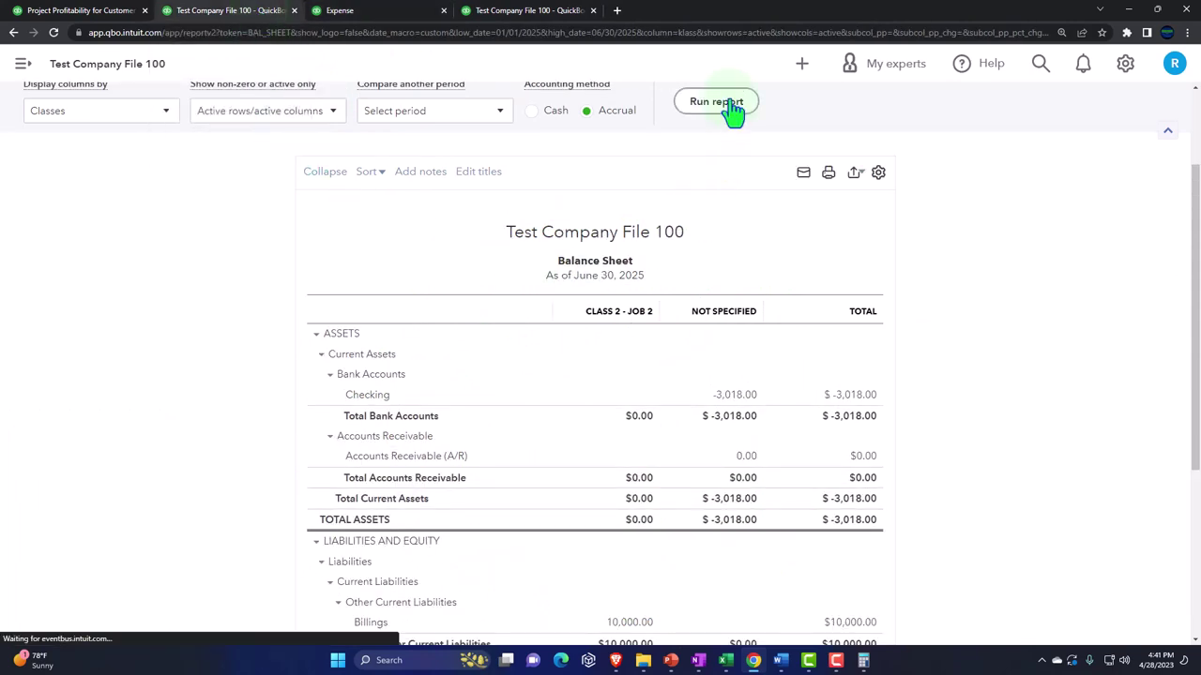
scroll(637, 146, down, 1)
scroll(450, 294, up, 1)
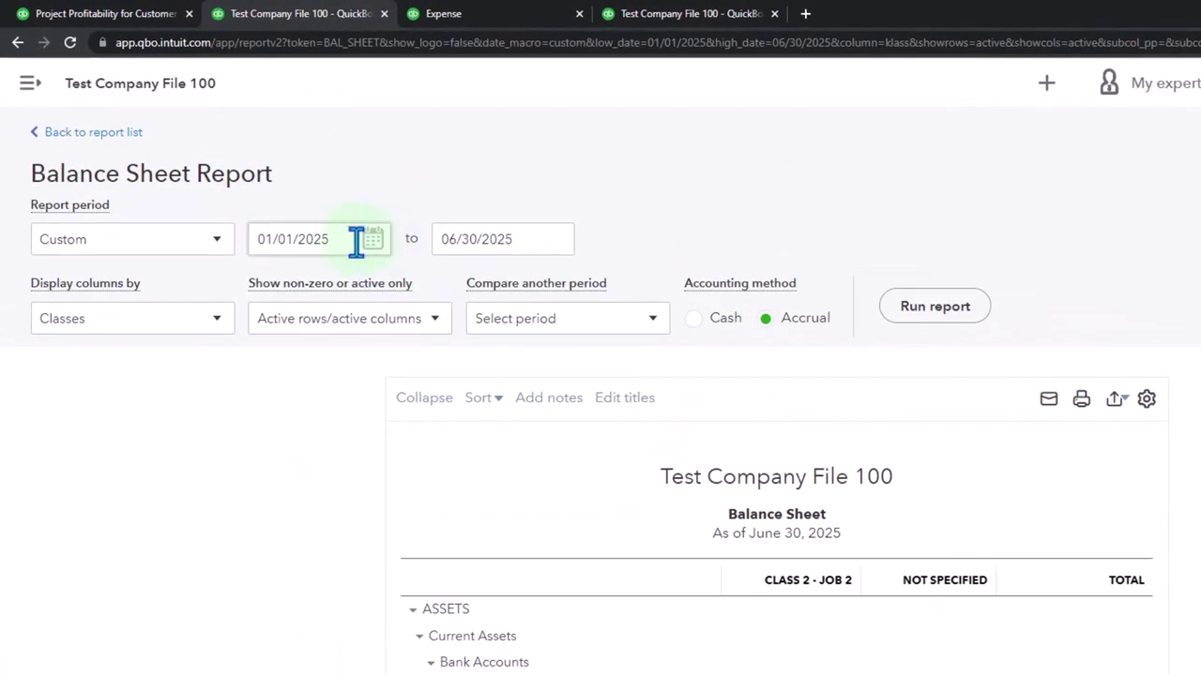
click(268, 185)
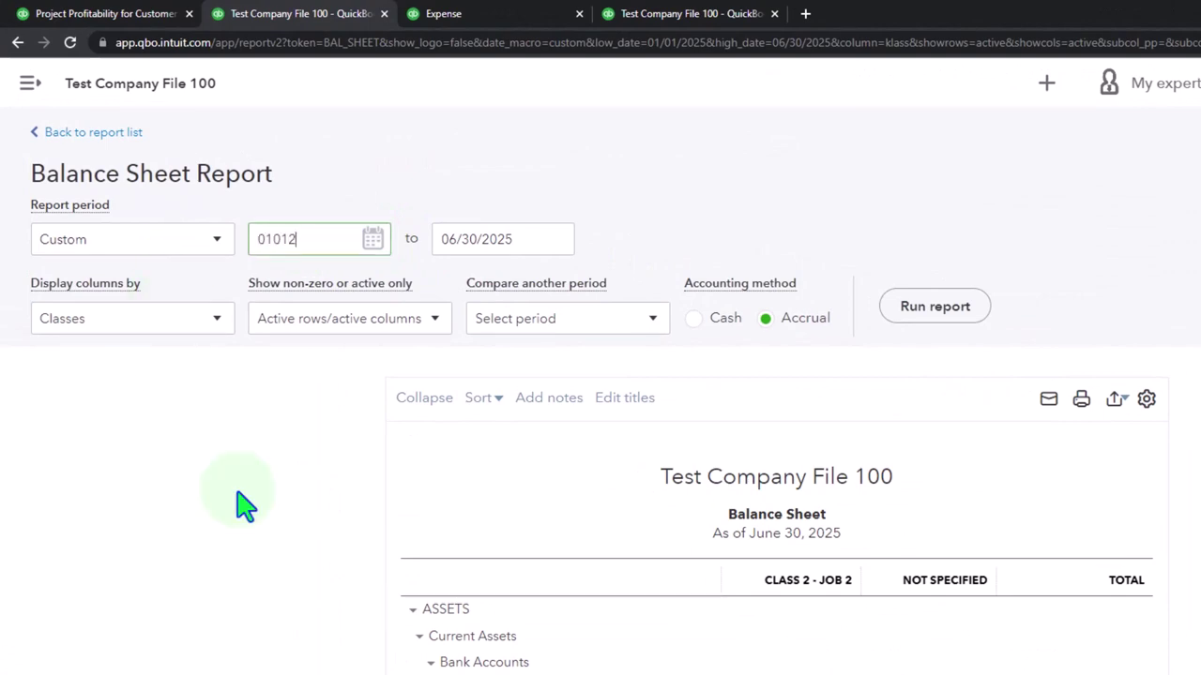
key(Tab)
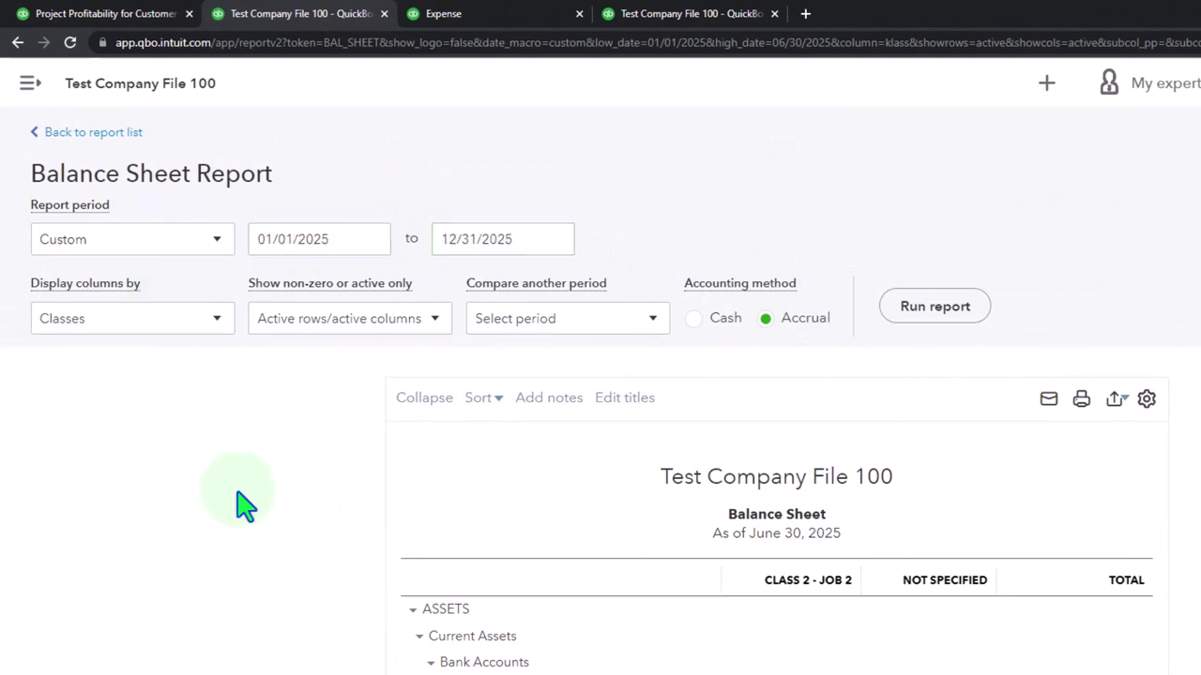
click(906, 313)
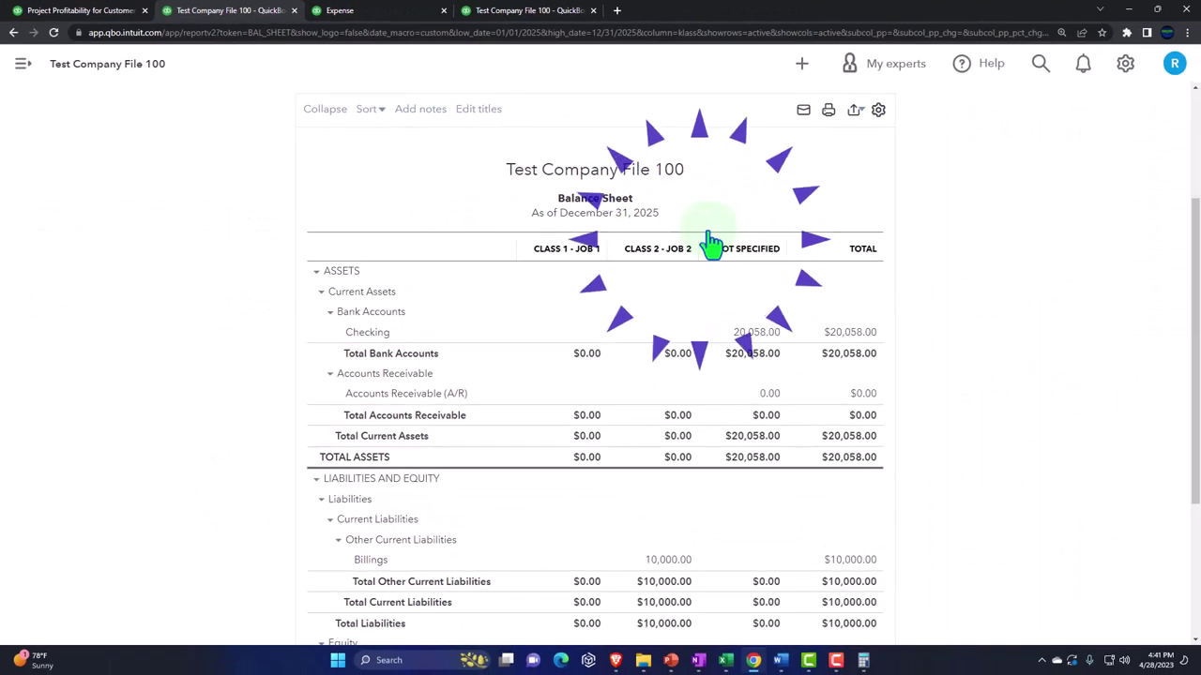
- Drill into the 10,000.00 Billings amount under Class 2 - Job 2
scroll(710, 242, down, 1)
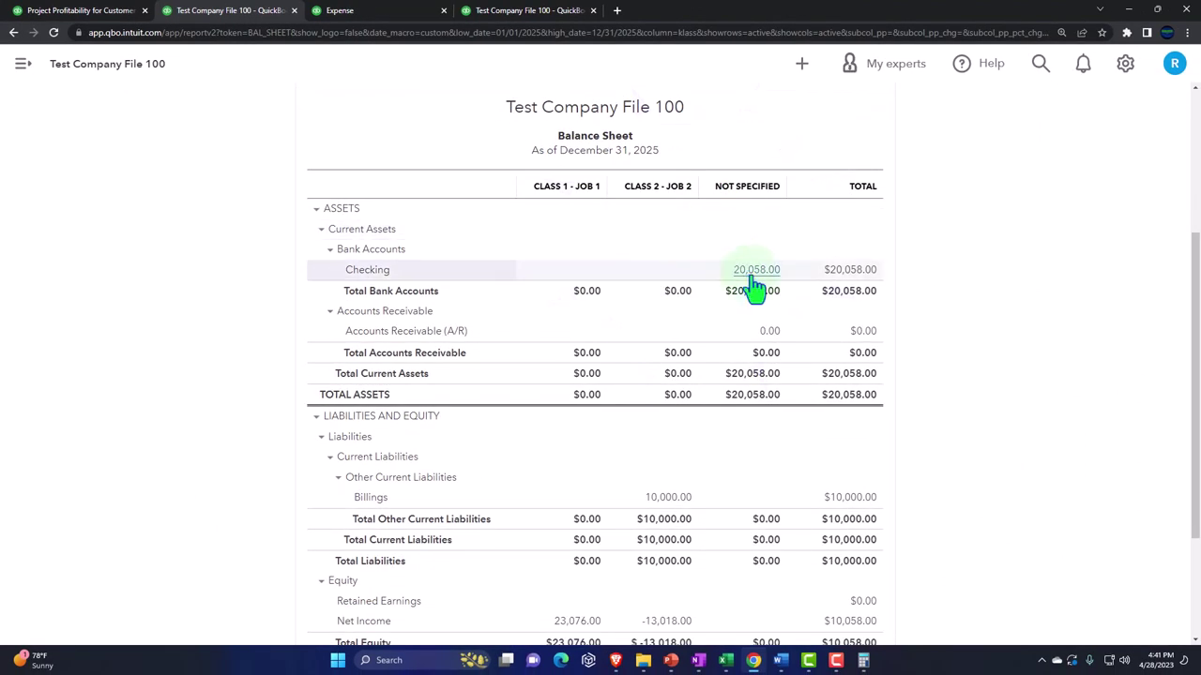
scroll(748, 376, down, 1)
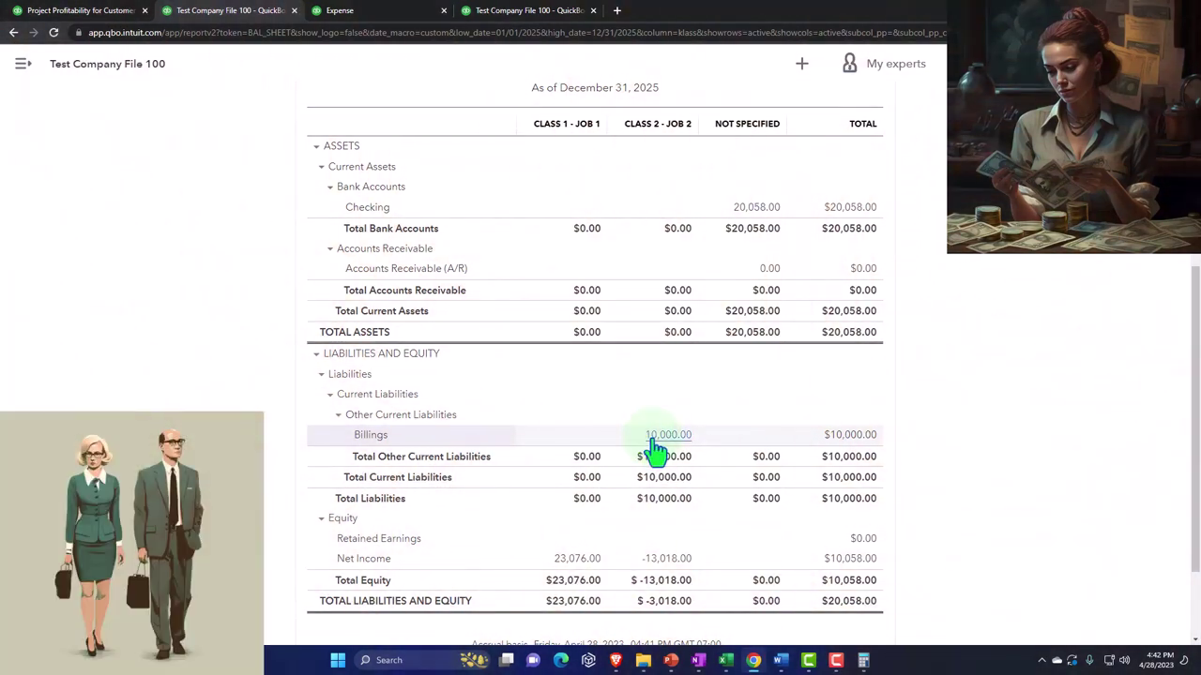
click(652, 439)
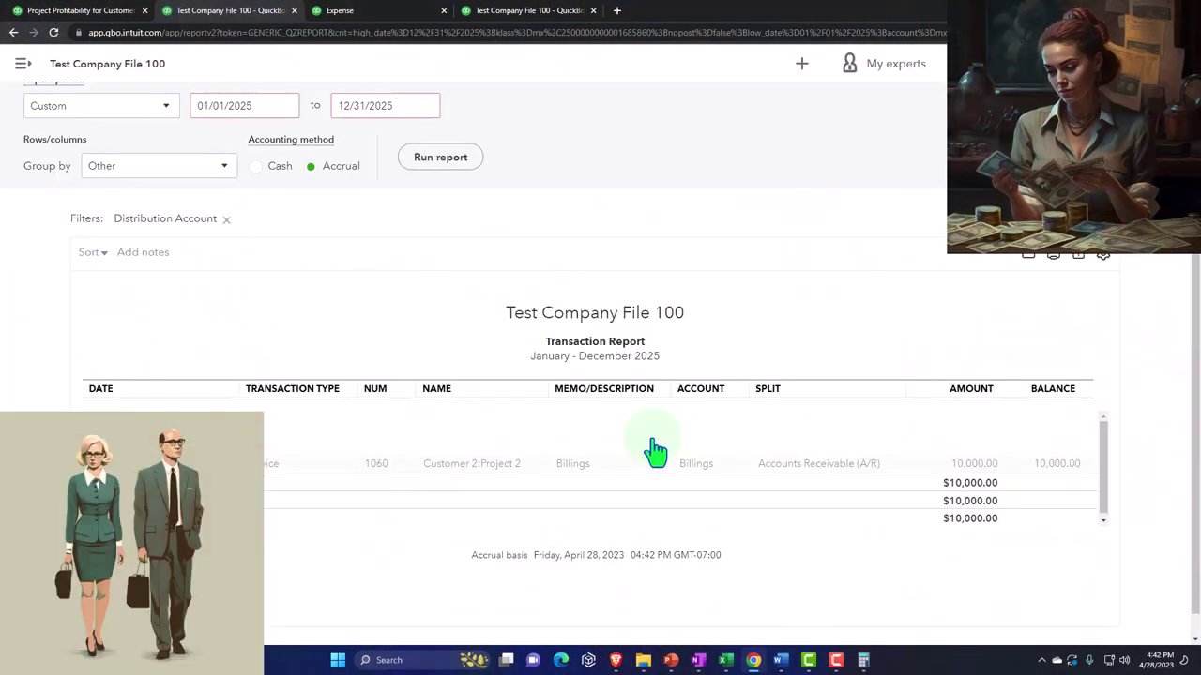
- Group the Billings transaction report by Customer
click(225, 173)
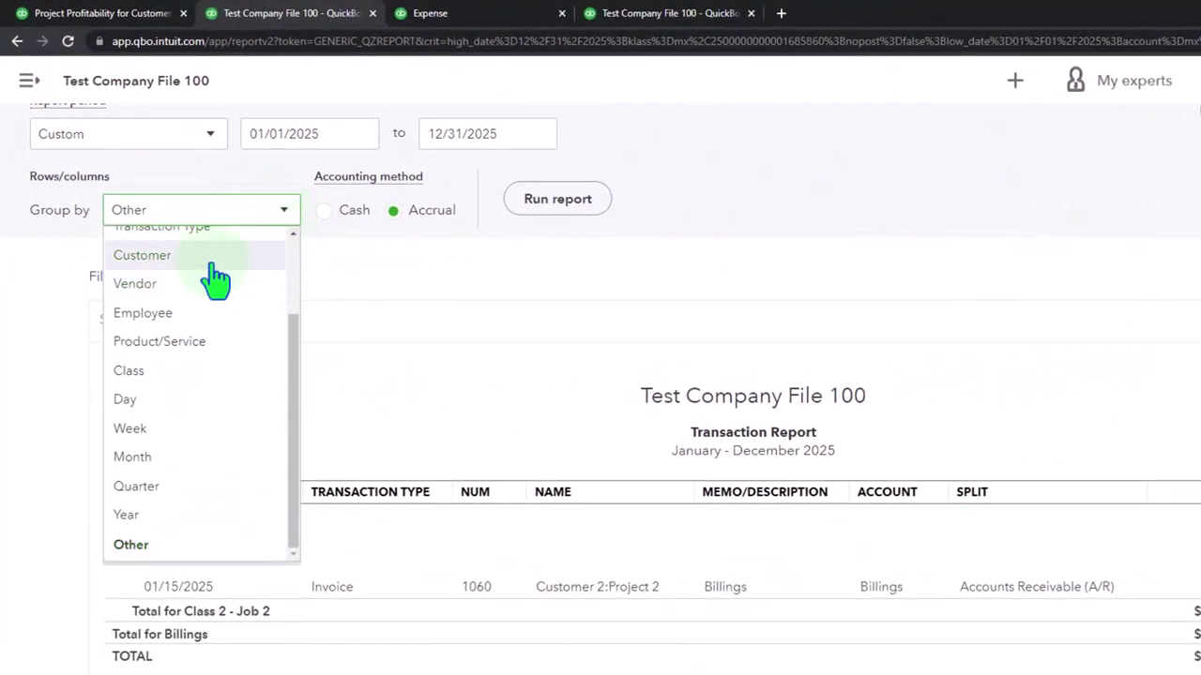
click(215, 257)
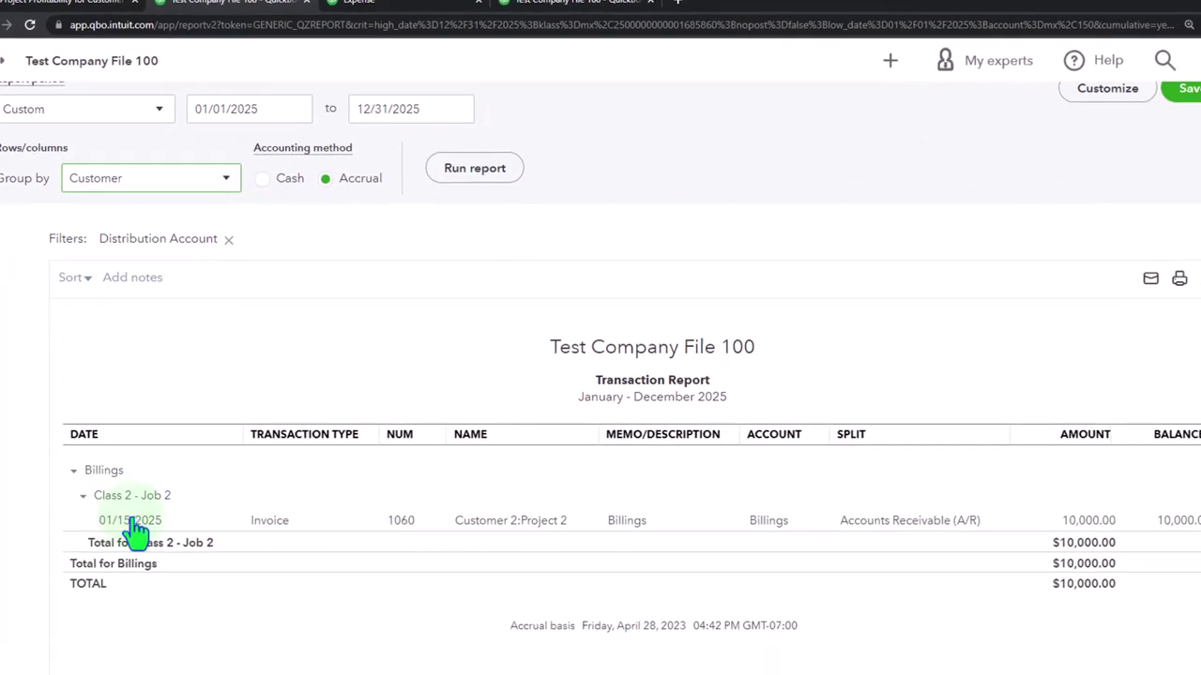